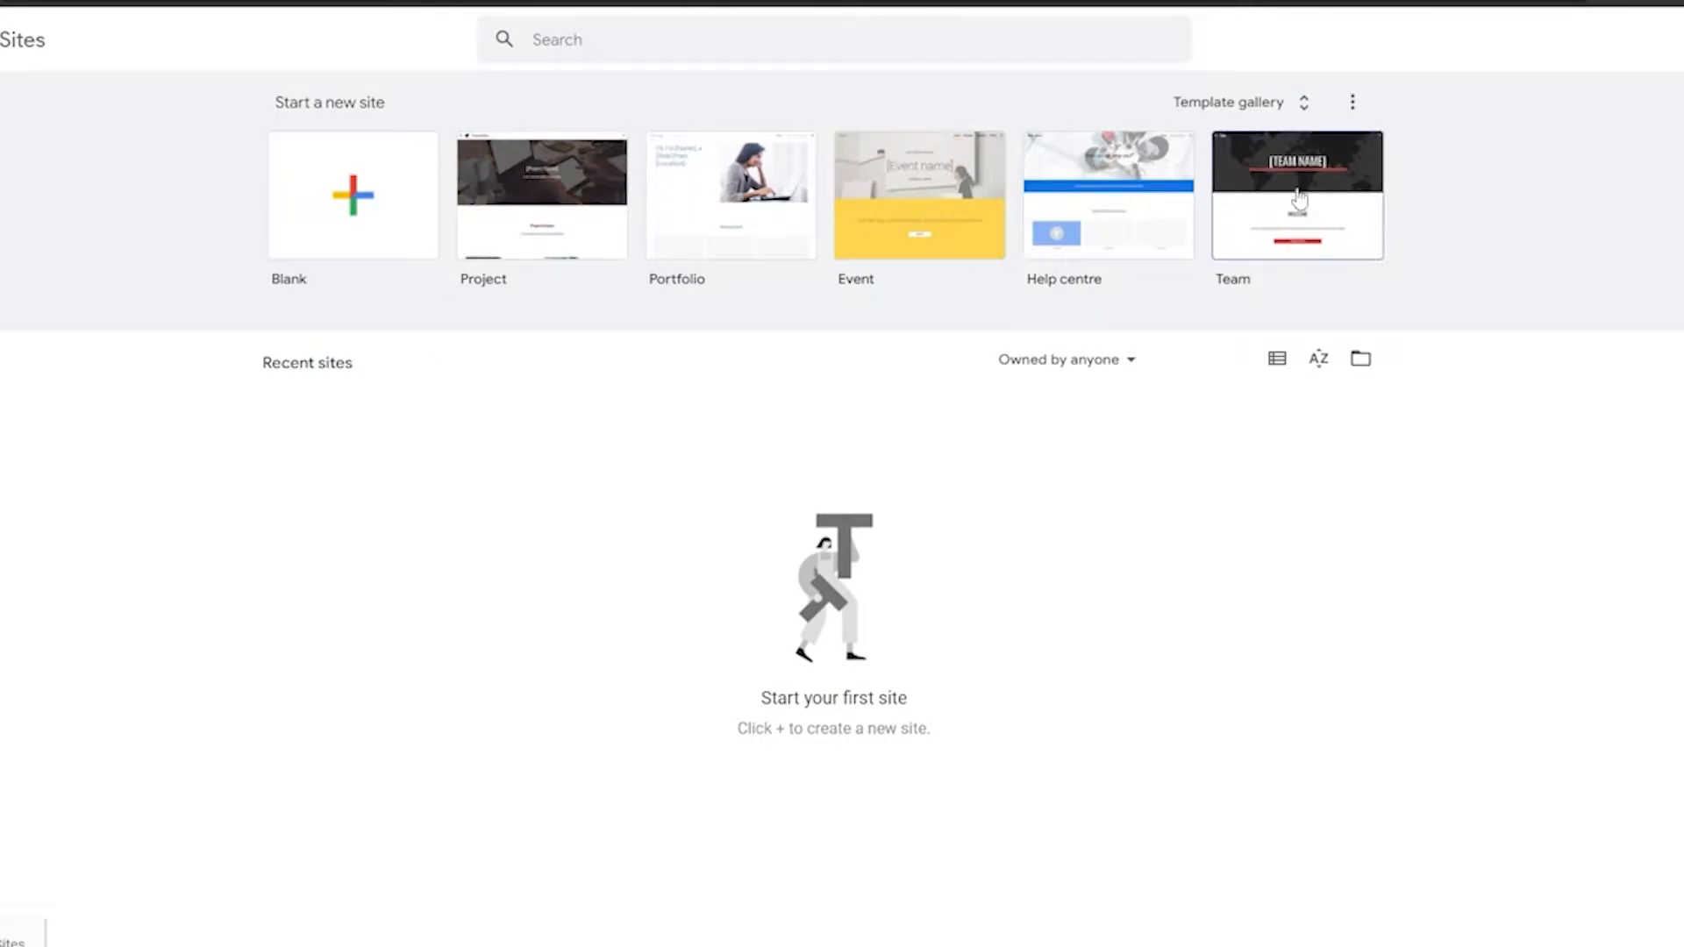
Browse the template gallery and create a new site from the Team template in the Work category
{"action": "left_click", "coordinate": [1313, 115]}
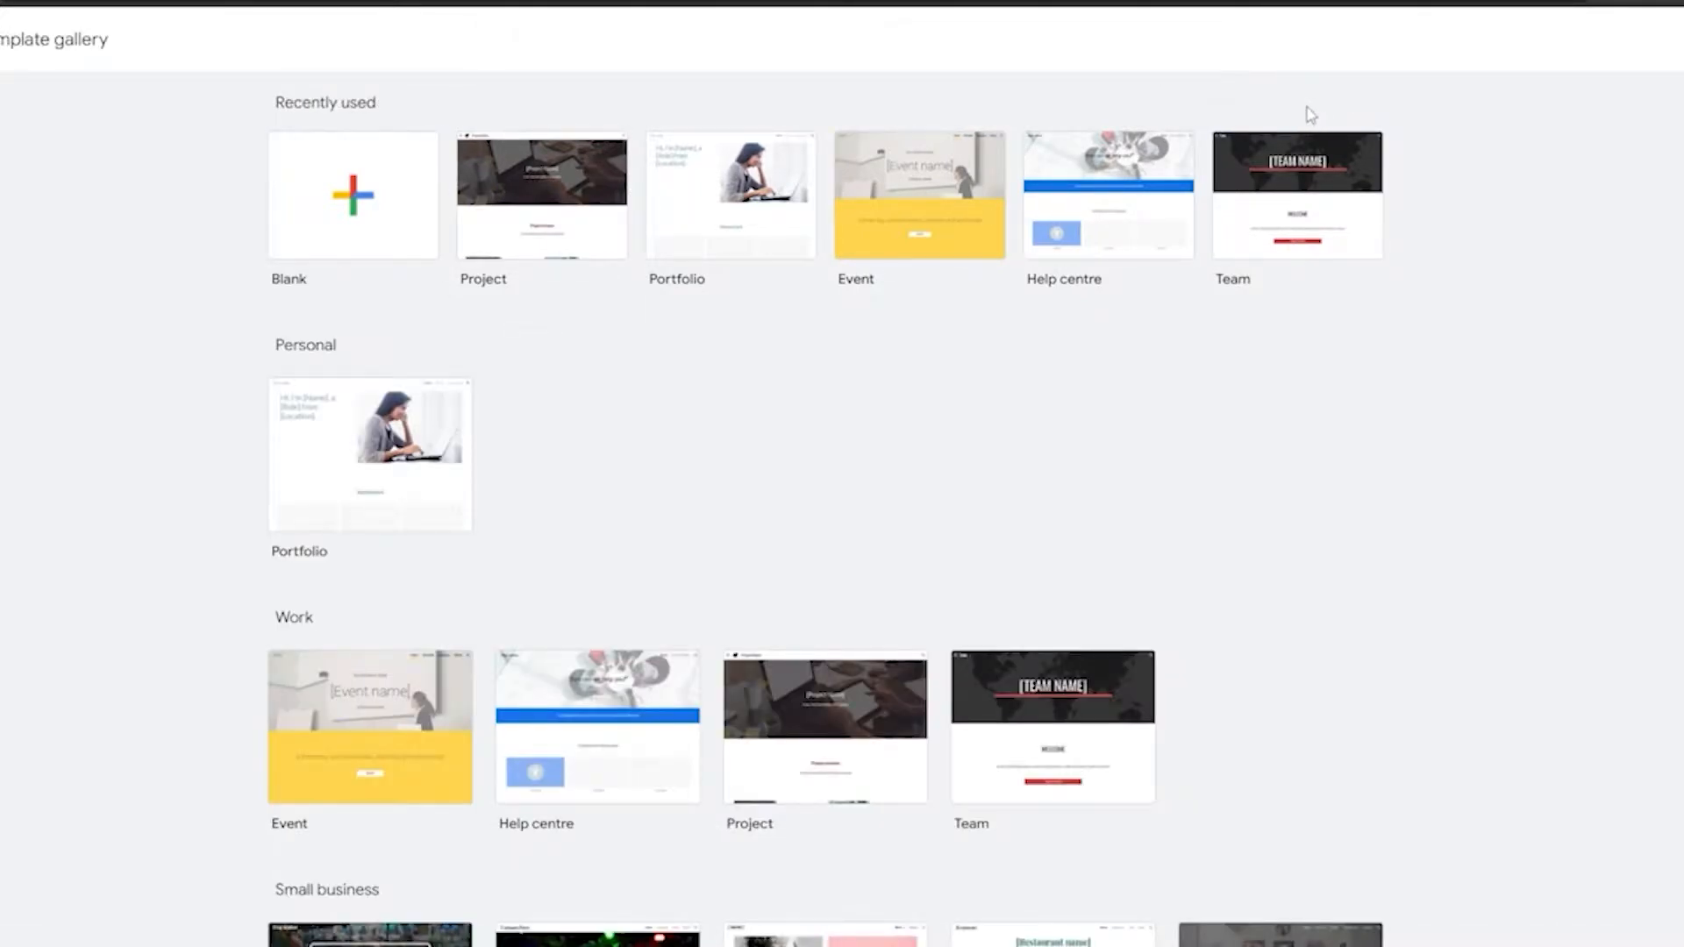
{"action": "scroll", "coordinate": [1286, 395], "scroll_direction": "down", "scroll_amount": 5}
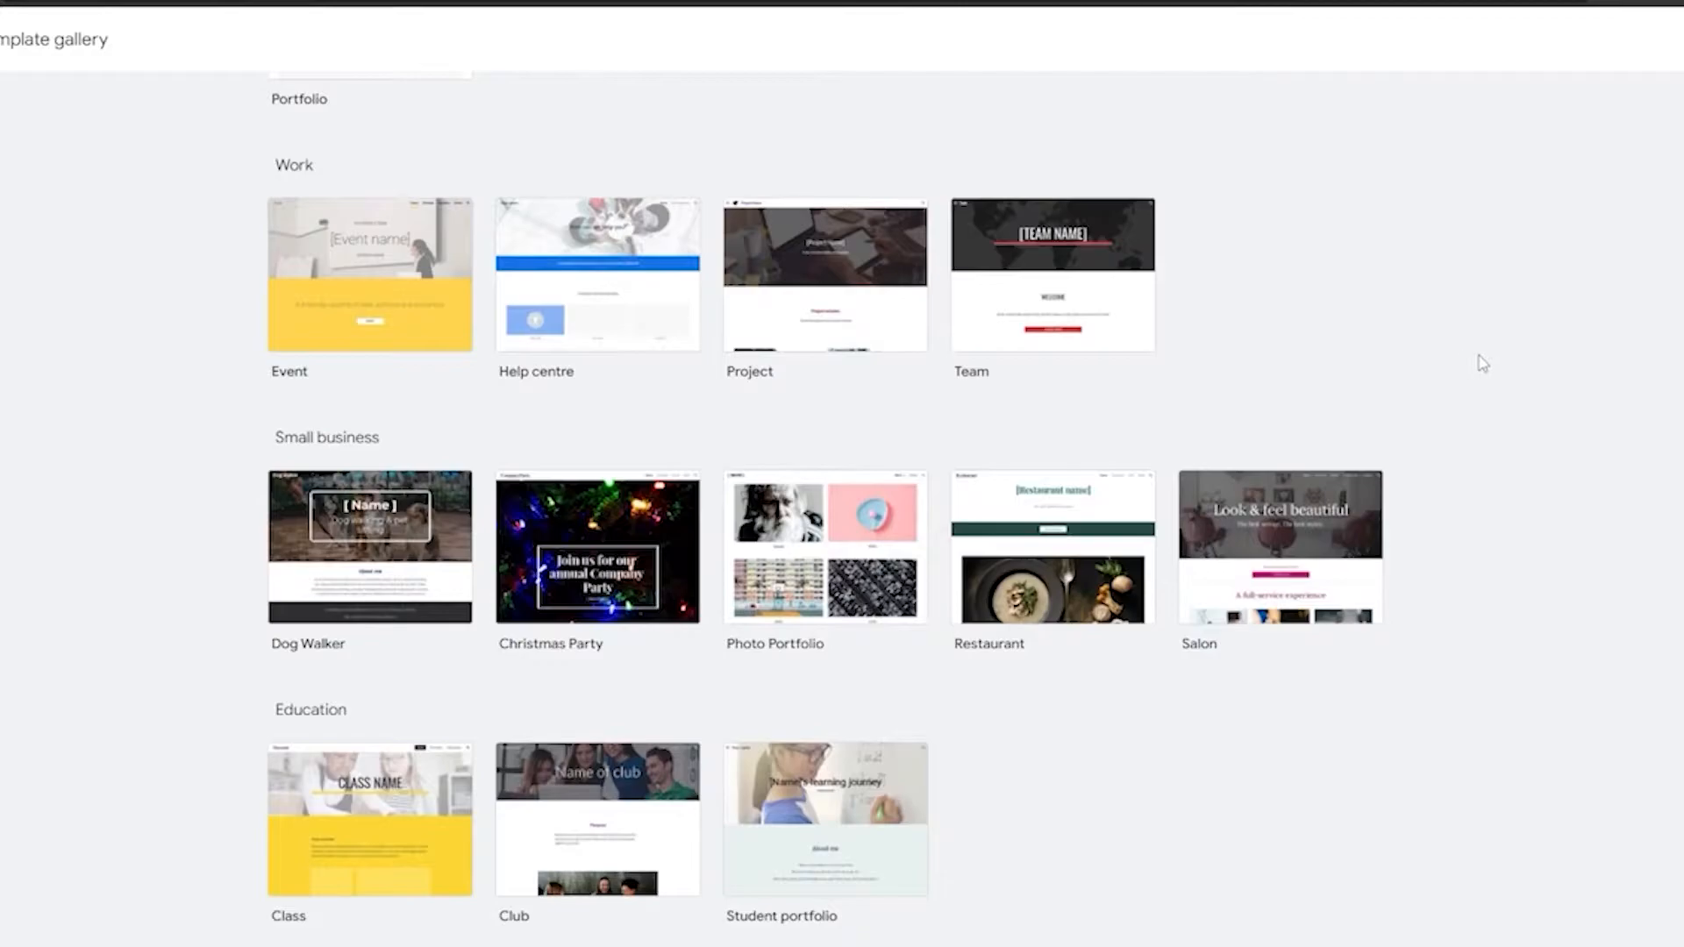
{"action": "scroll", "coordinate": [1481, 357], "scroll_direction": "up", "scroll_amount": 5}
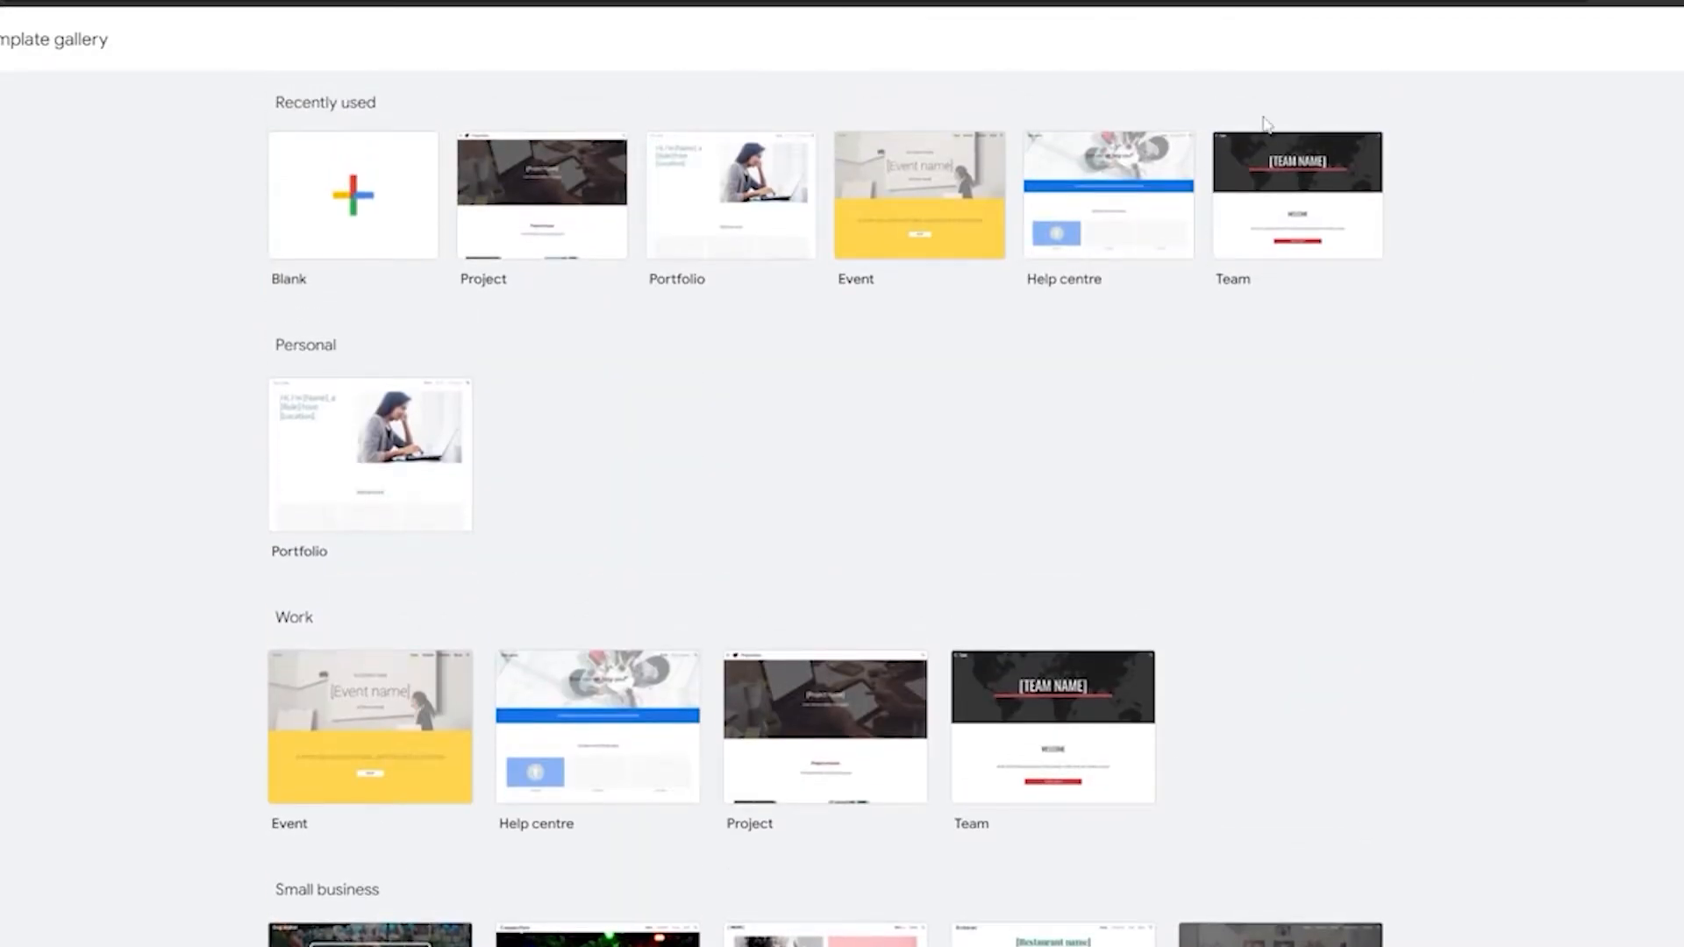
{"action": "key", "text": "alt+Left"}
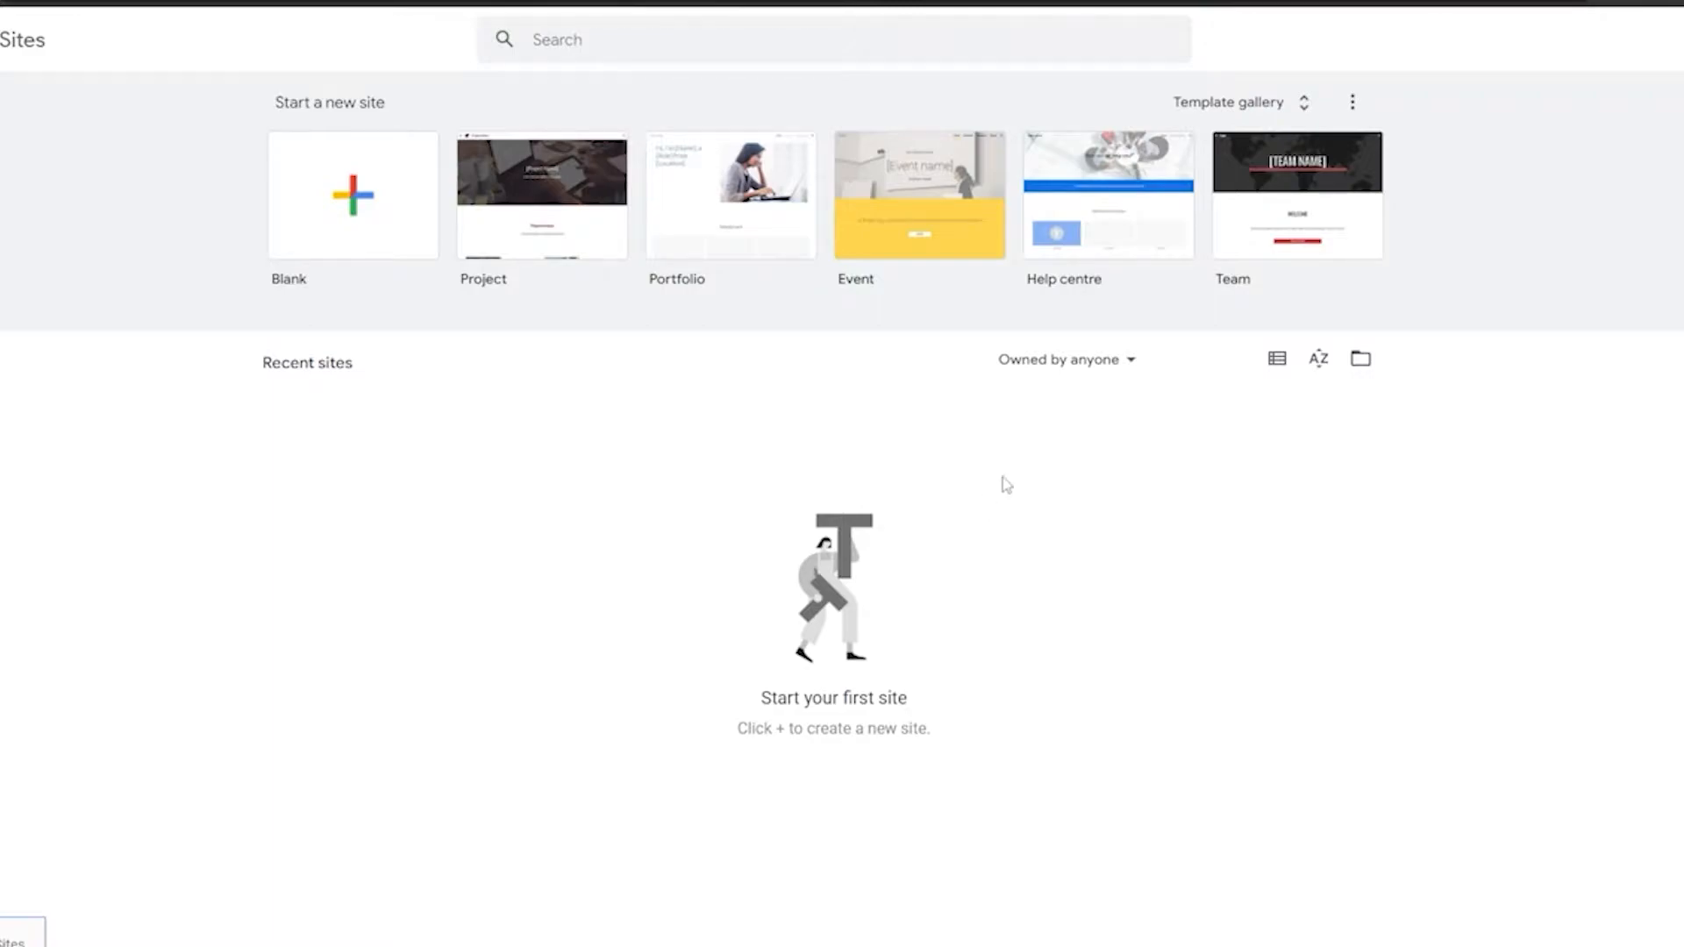
{"action": "left_click", "coordinate": [1304, 102]}
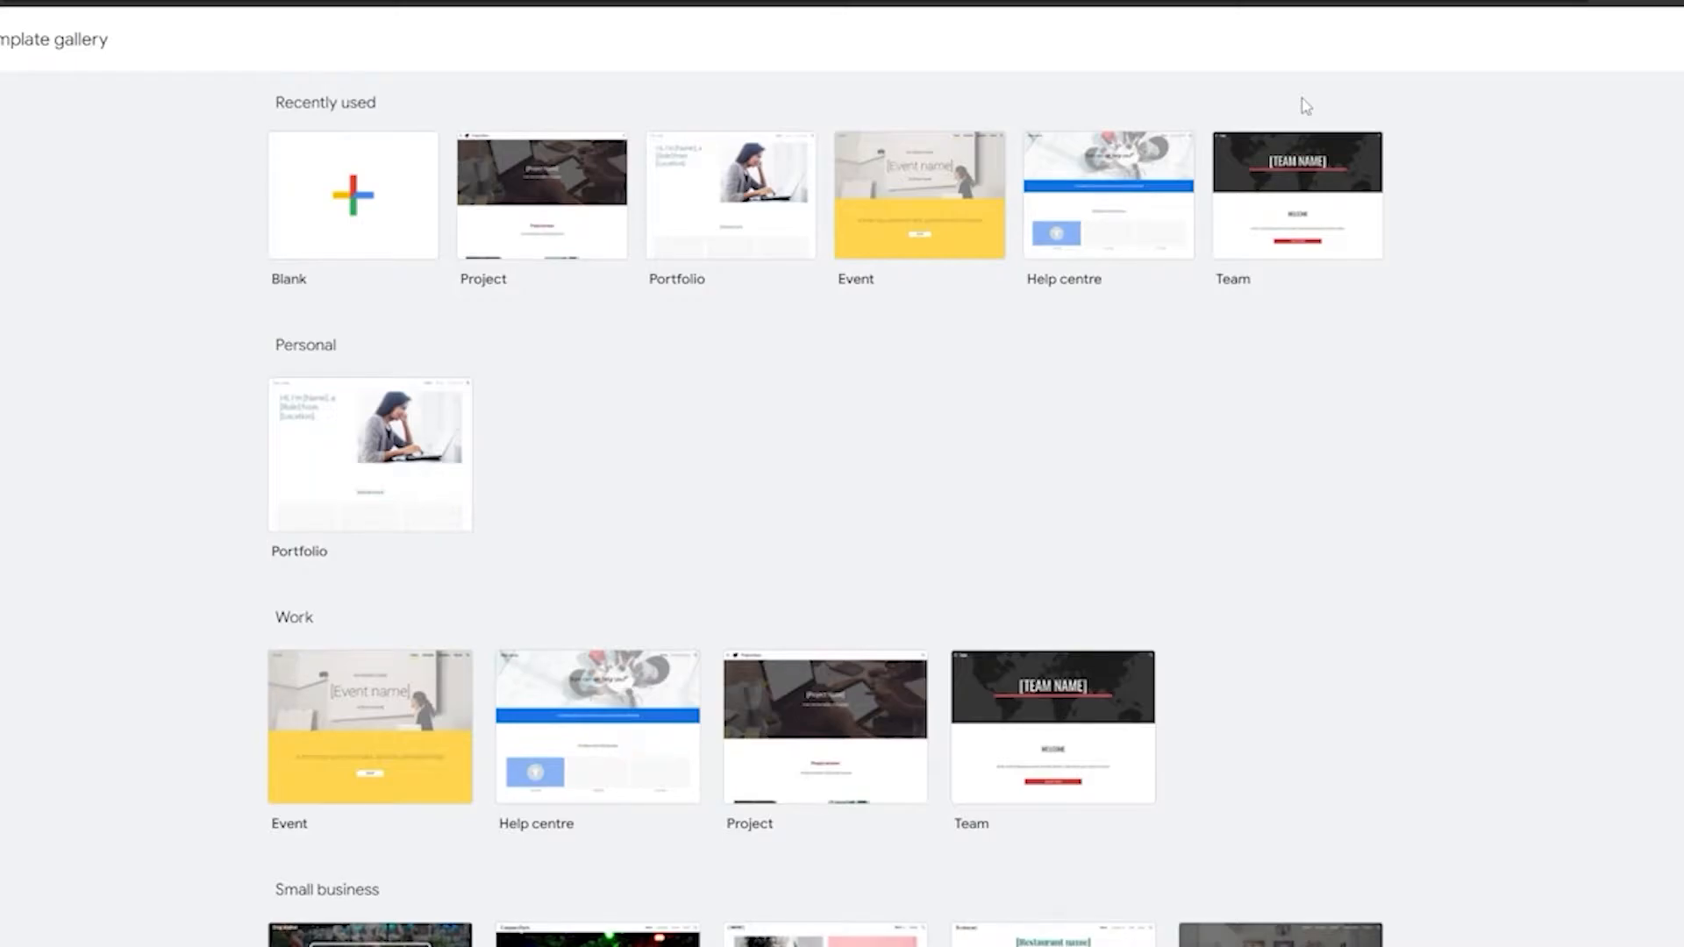
{"action": "scroll", "coordinate": [1306, 106], "scroll_direction": "down", "scroll_amount": 5}
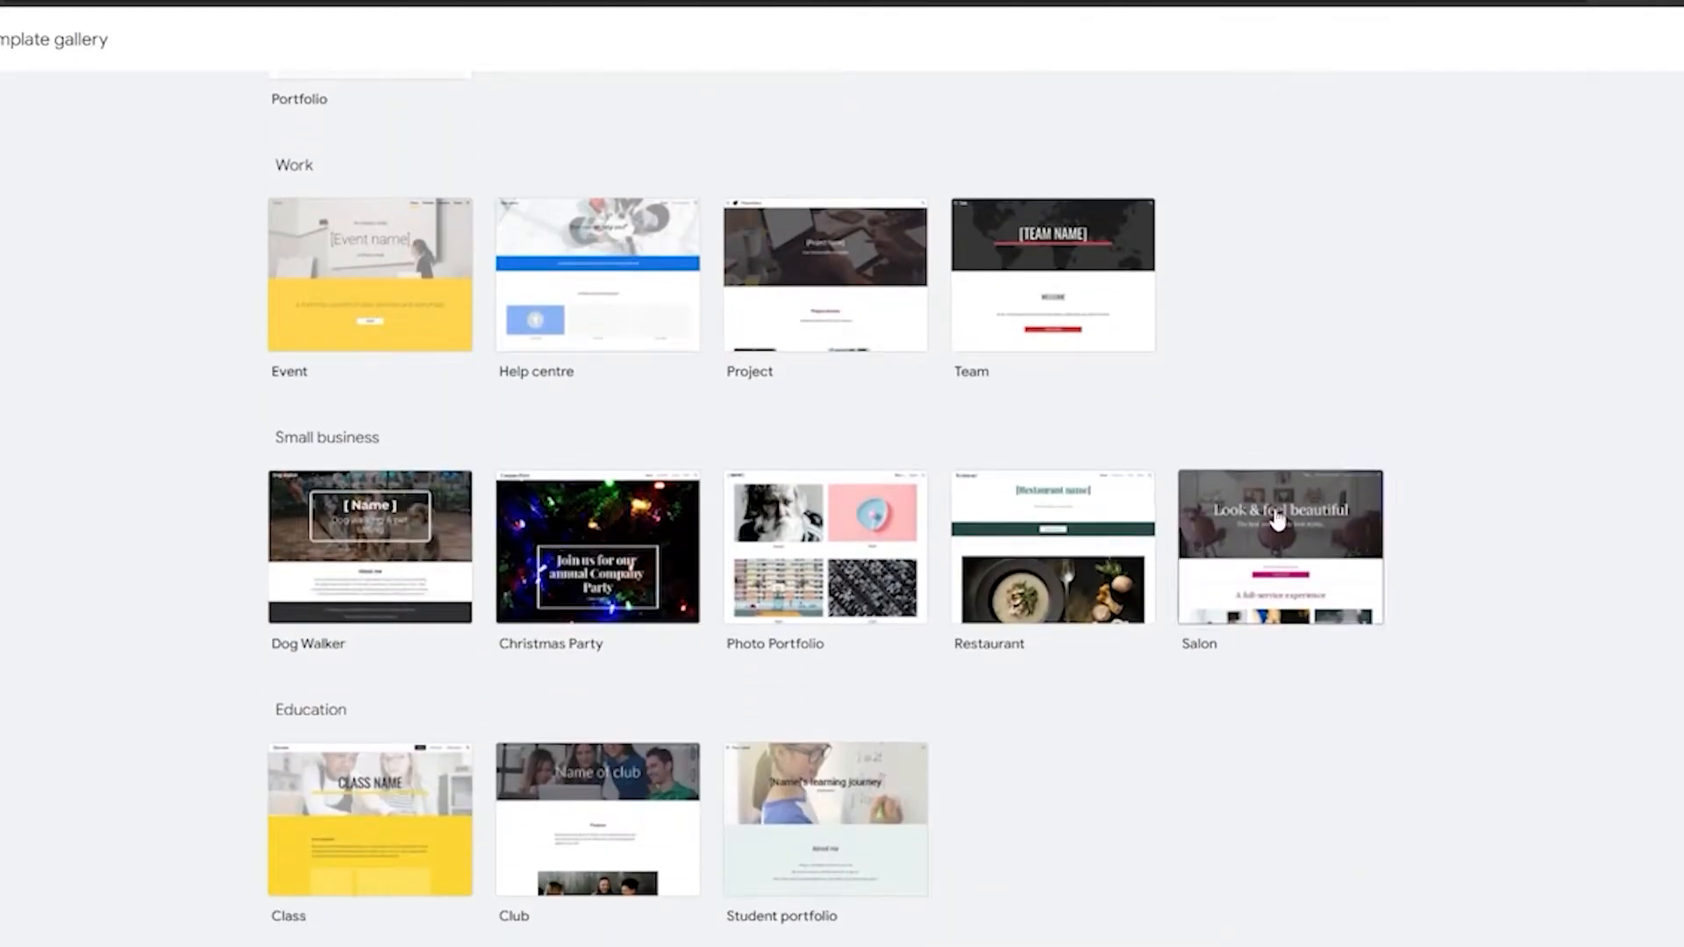
{"action": "scroll", "coordinate": [271, 693], "scroll_direction": "up", "scroll_amount": 3}
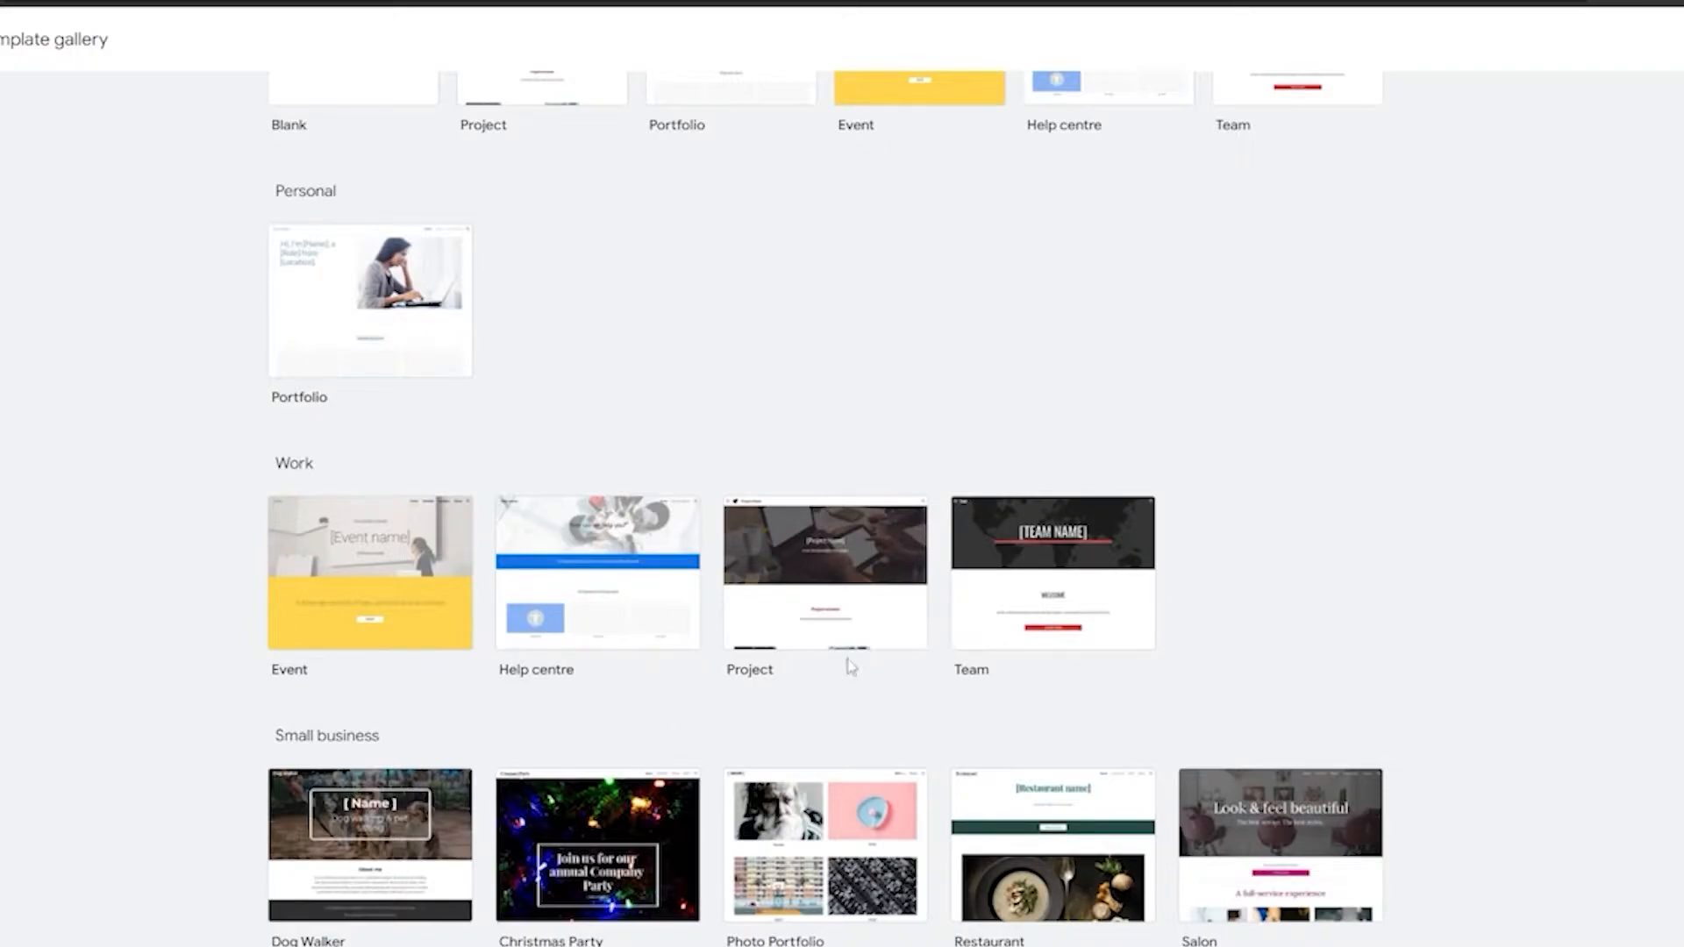
{"action": "left_click", "coordinate": [1011, 610]}
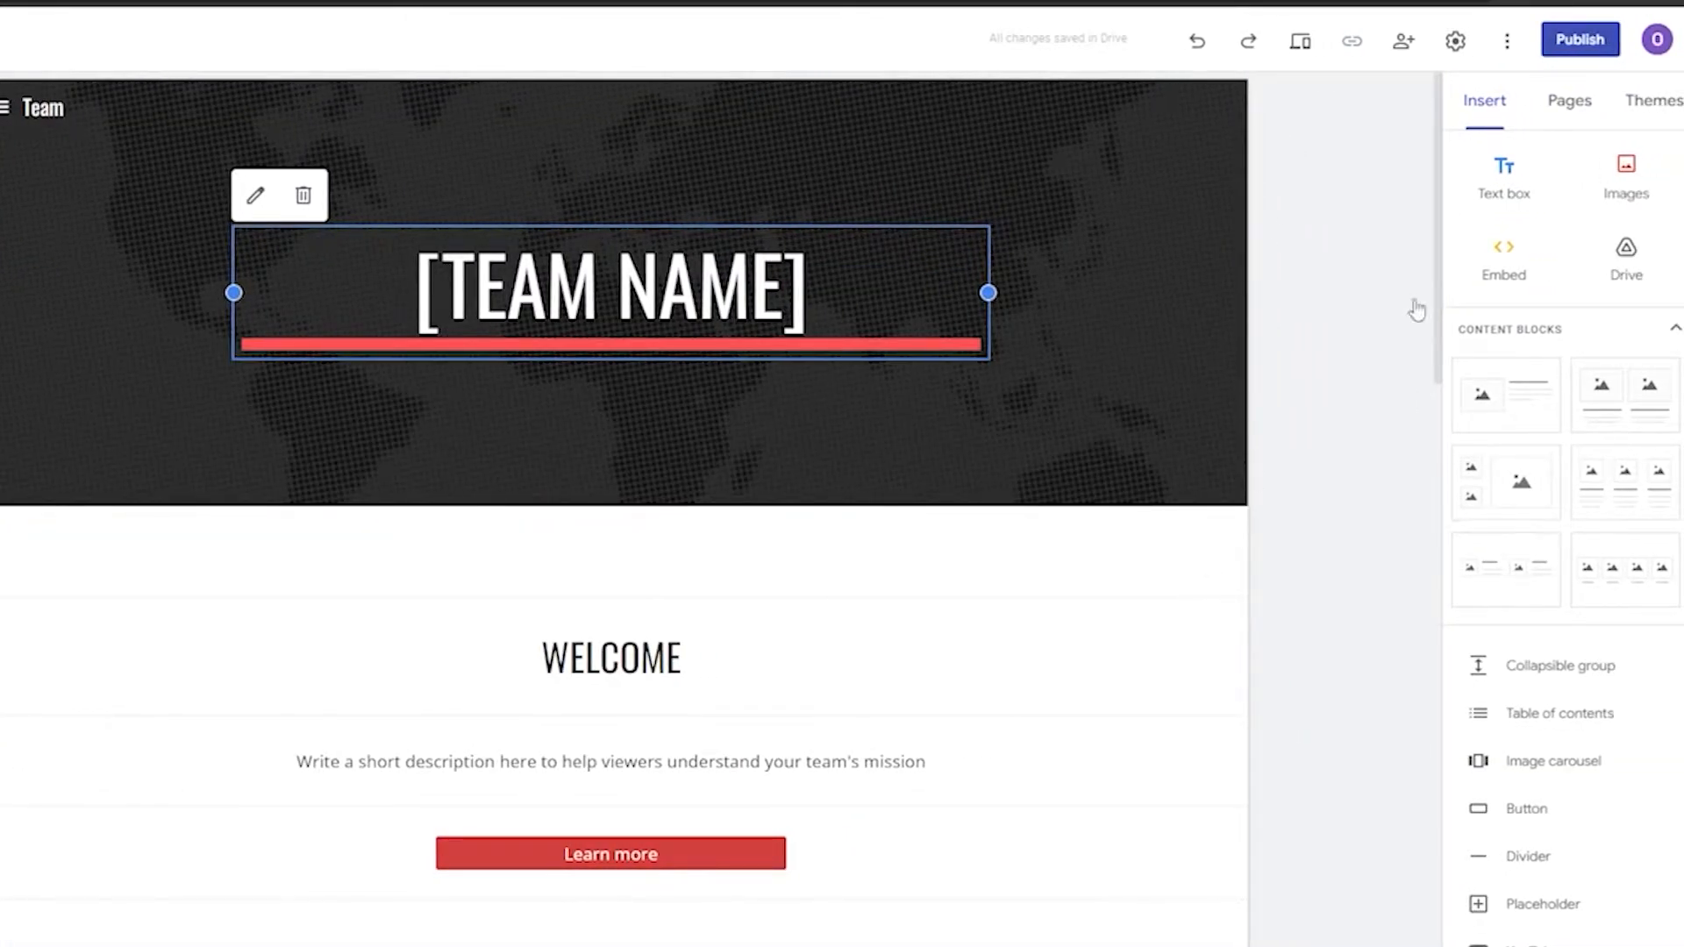
Look through the elements that can be inserted, the site's pages and the available themes, and return to the insertable elements
{"action": "scroll", "coordinate": [1515, 270], "scroll_direction": "down", "scroll_amount": 3}
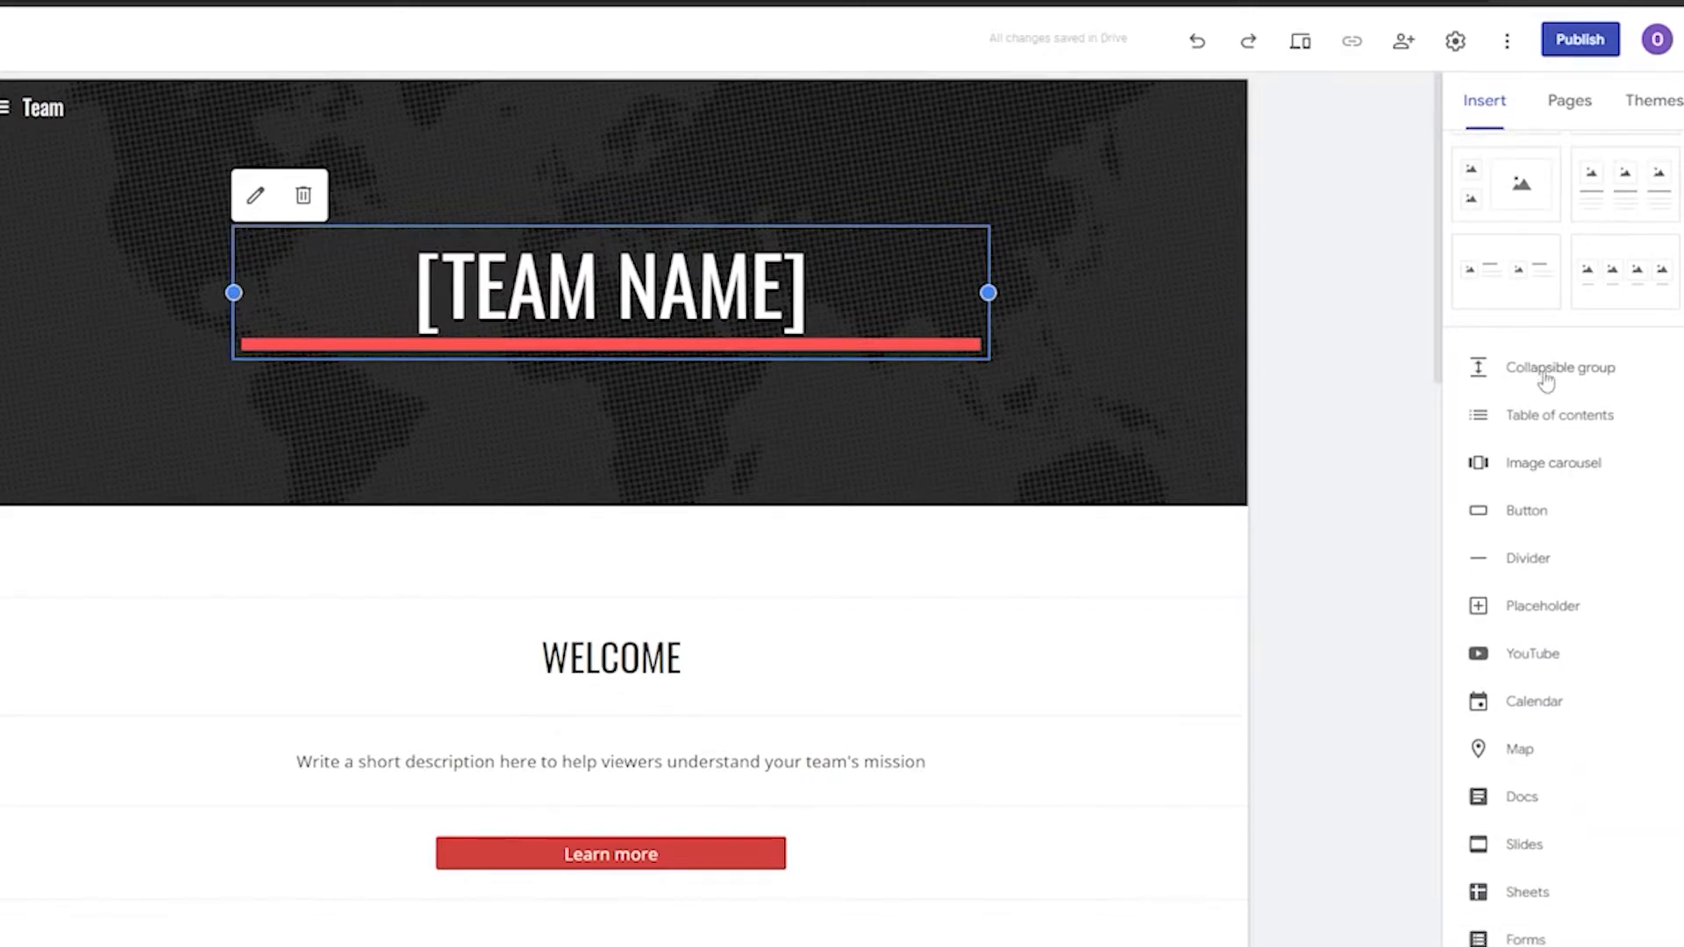
{"action": "scroll", "coordinate": [1545, 381], "scroll_direction": "down", "scroll_amount": 1}
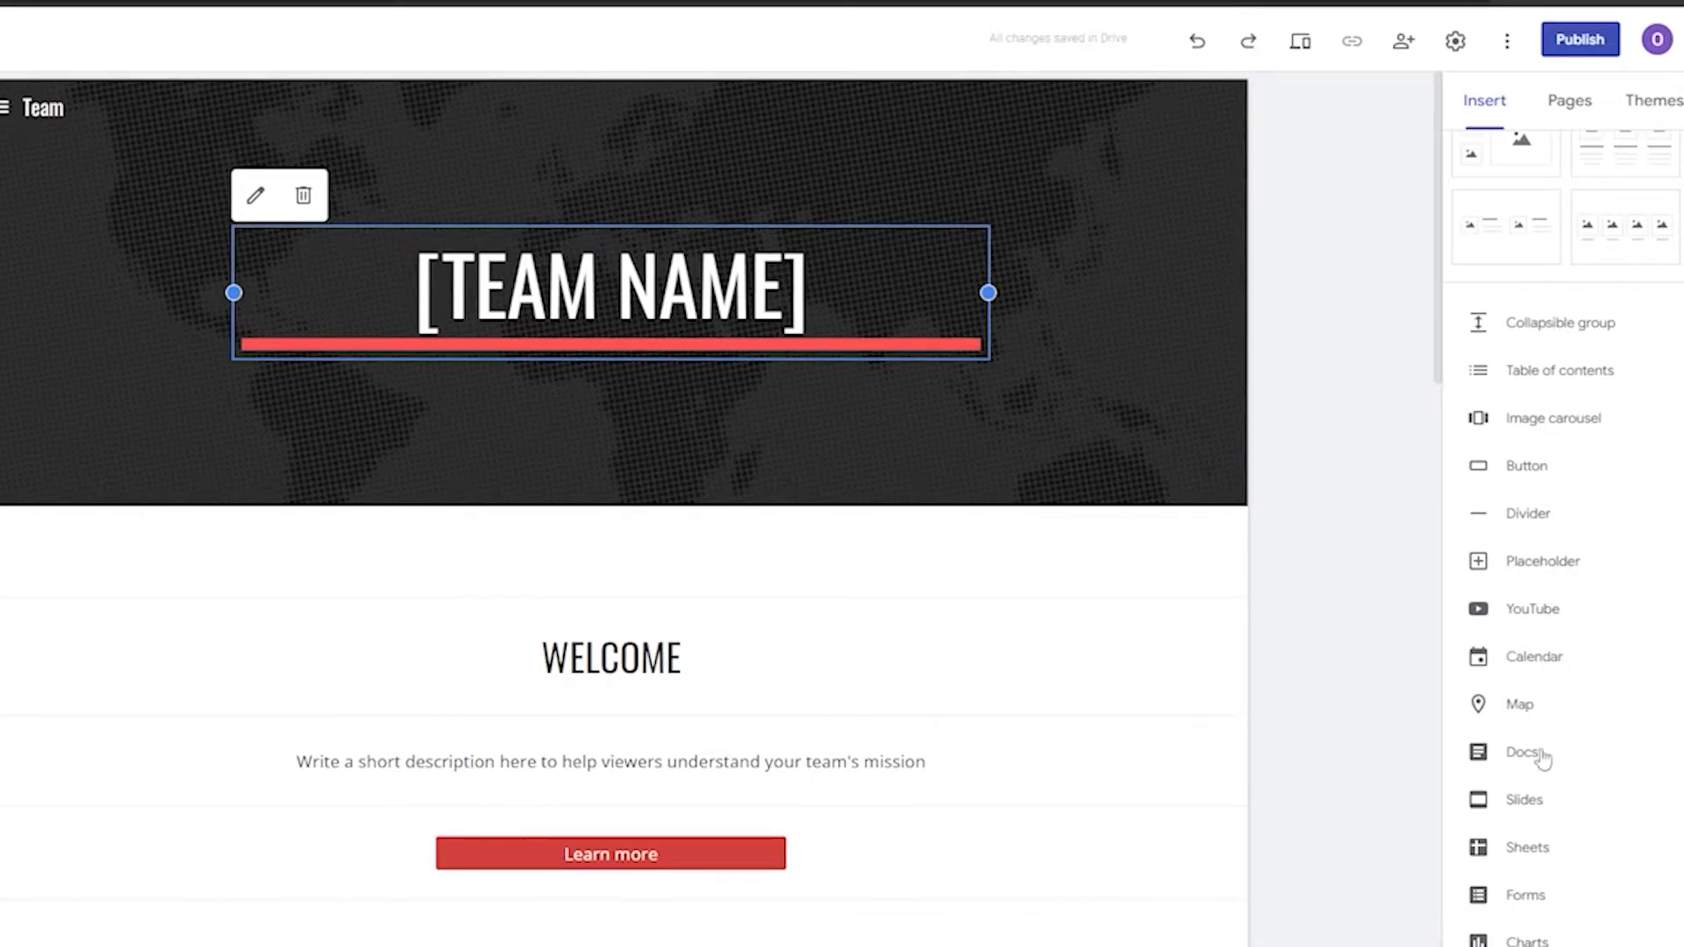
{"action": "scroll", "coordinate": [1530, 855], "scroll_direction": "up", "scroll_amount": 4}
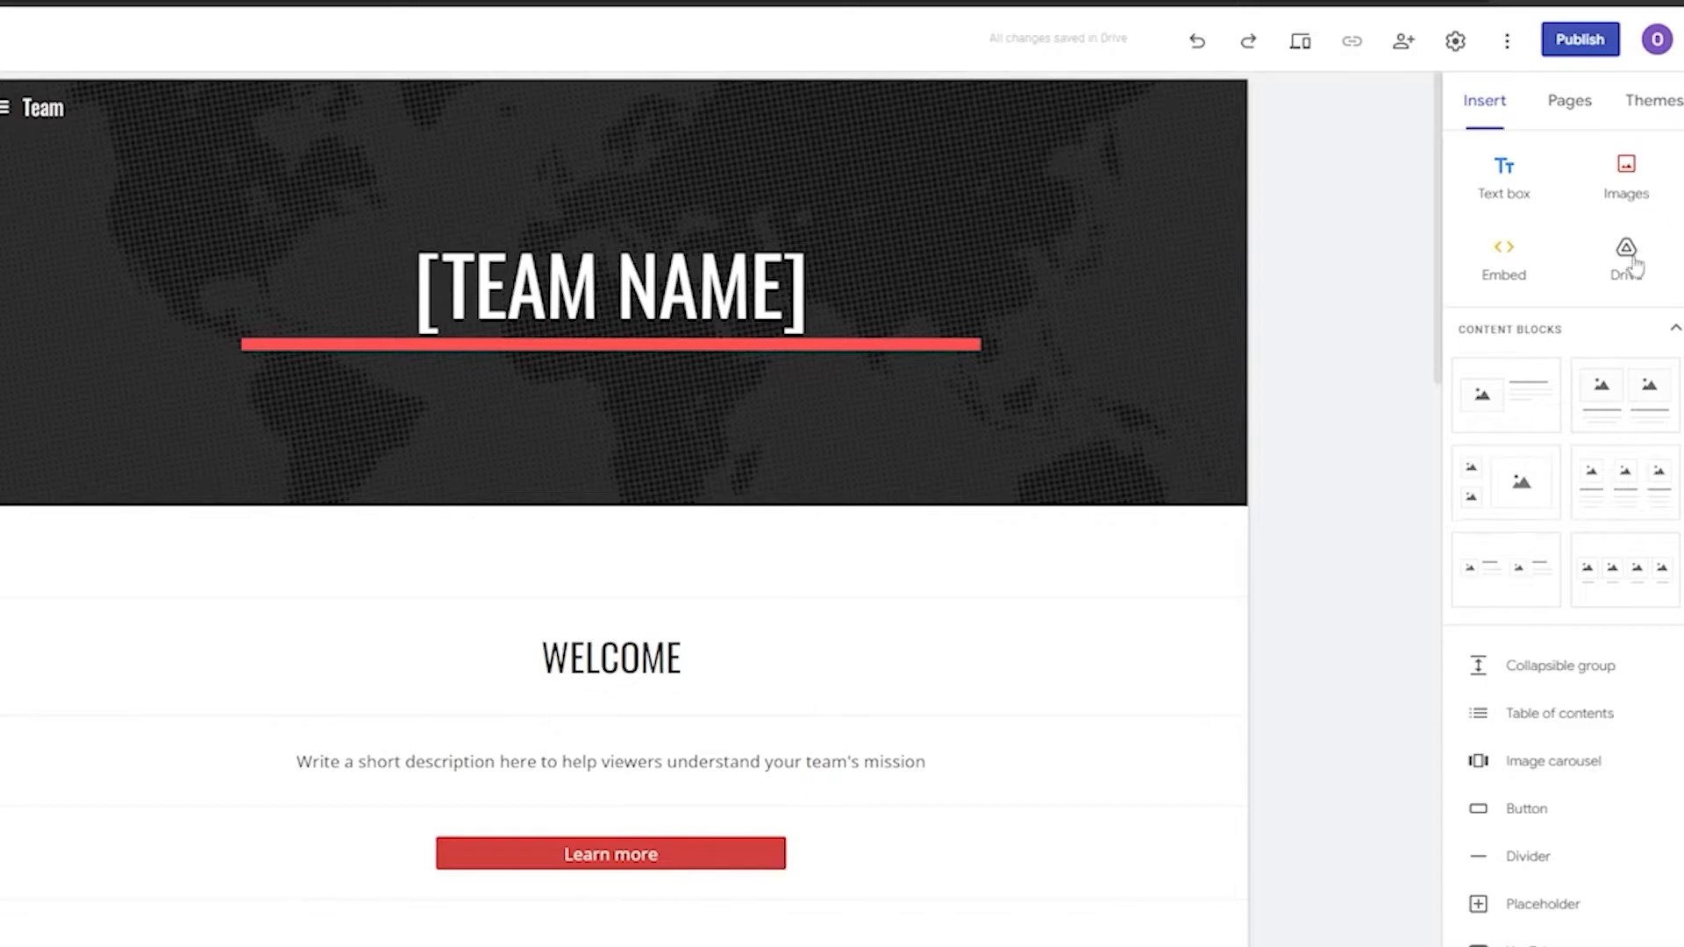
{"action": "left_click", "coordinate": [1566, 104]}
{"action": "left_click", "coordinate": [1641, 102]}
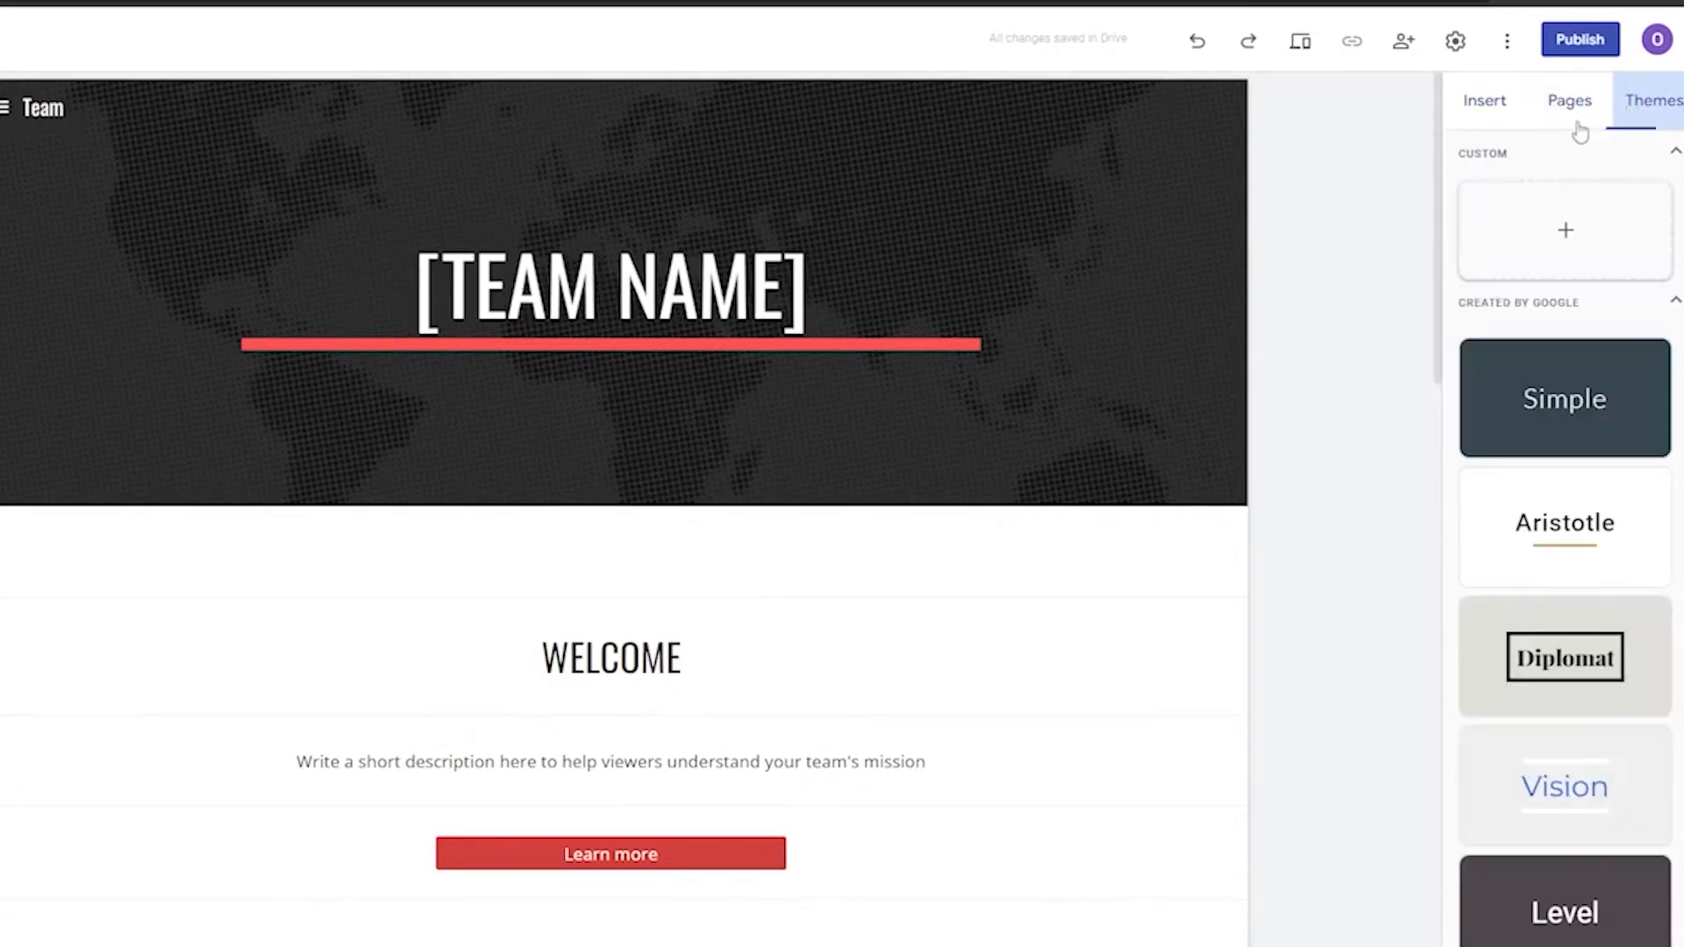
{"action": "scroll", "coordinate": [1582, 661], "scroll_direction": "down", "scroll_amount": 2}
{"action": "scroll", "coordinate": [1583, 705], "scroll_direction": "up", "scroll_amount": 1}
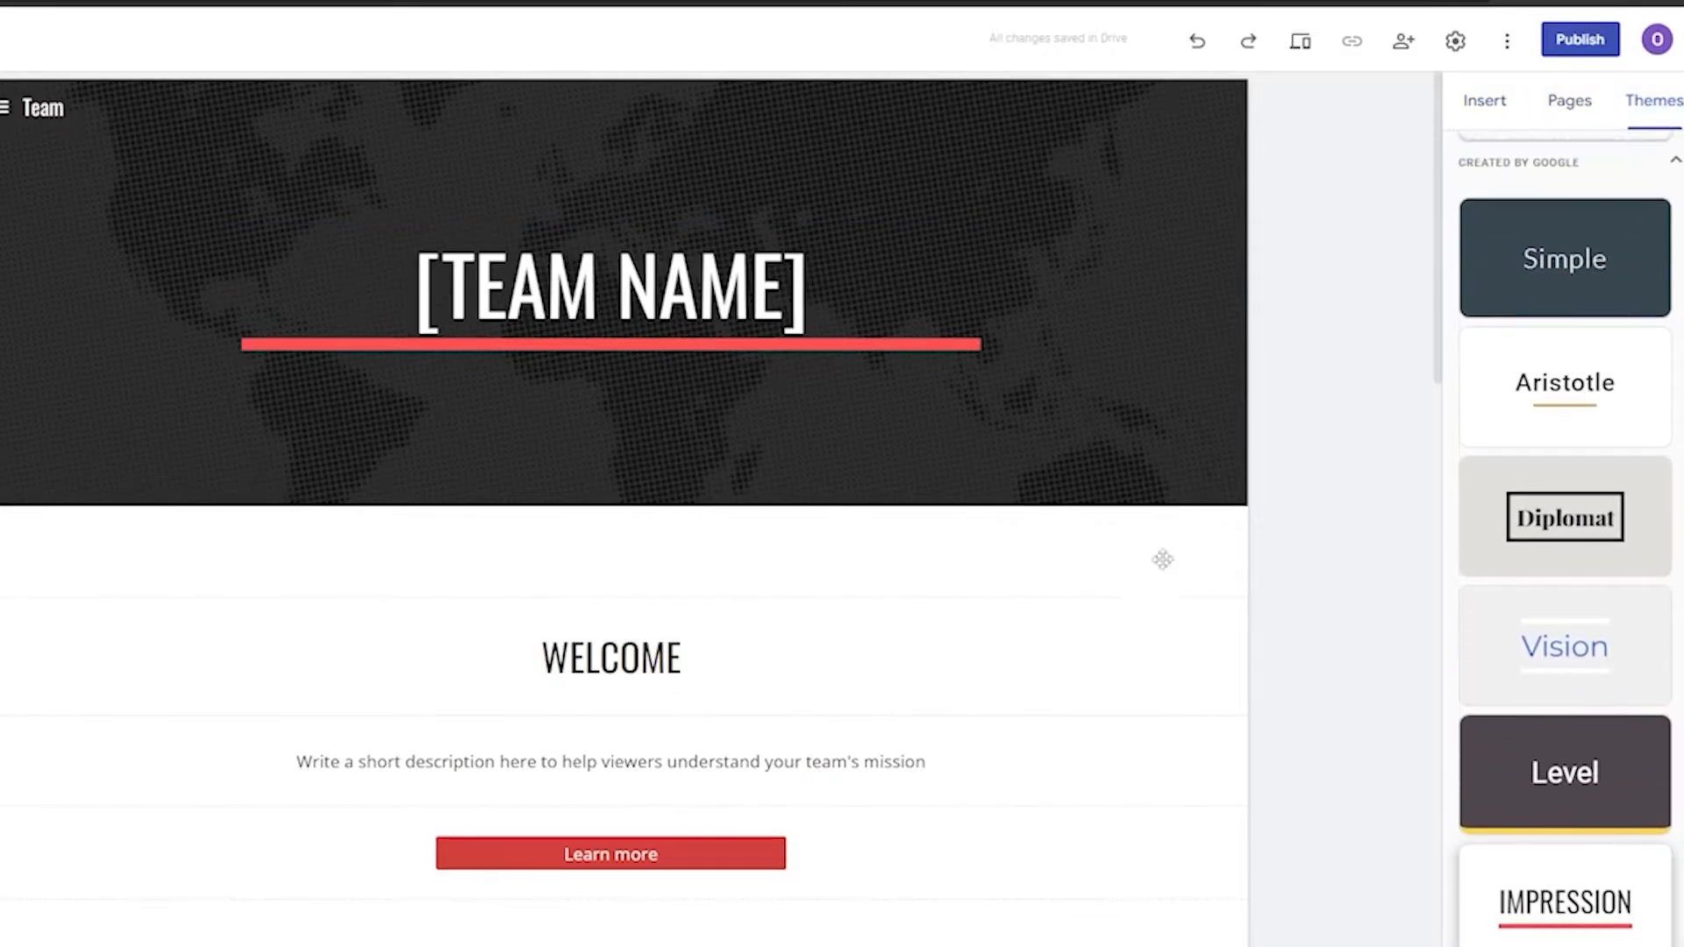
{"action": "scroll", "coordinate": [1090, 586], "scroll_direction": "down", "scroll_amount": 1}
{"action": "scroll", "coordinate": [1605, 412], "scroll_direction": "down", "scroll_amount": 1}
{"action": "scroll", "coordinate": [1570, 613], "scroll_direction": "up", "scroll_amount": 2}
{"action": "scroll", "coordinate": [1561, 828], "scroll_direction": "down", "scroll_amount": 2}
{"action": "scroll", "coordinate": [1559, 840], "scroll_direction": "up", "scroll_amount": 3}
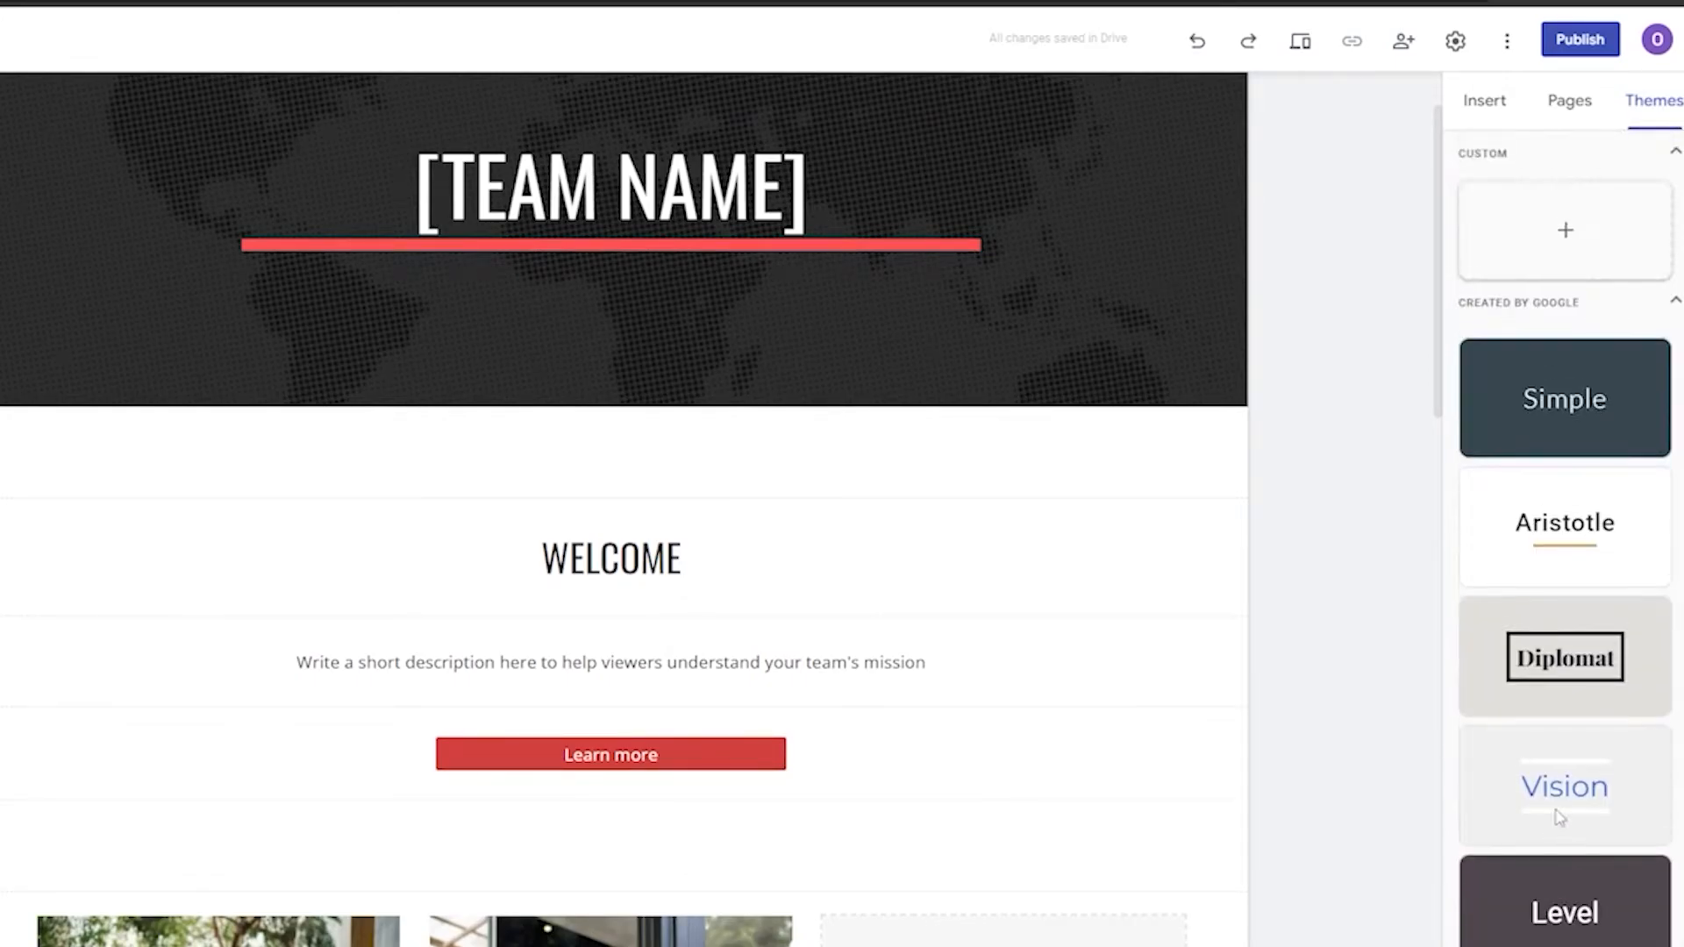
{"action": "left_click", "coordinate": [1491, 100]}
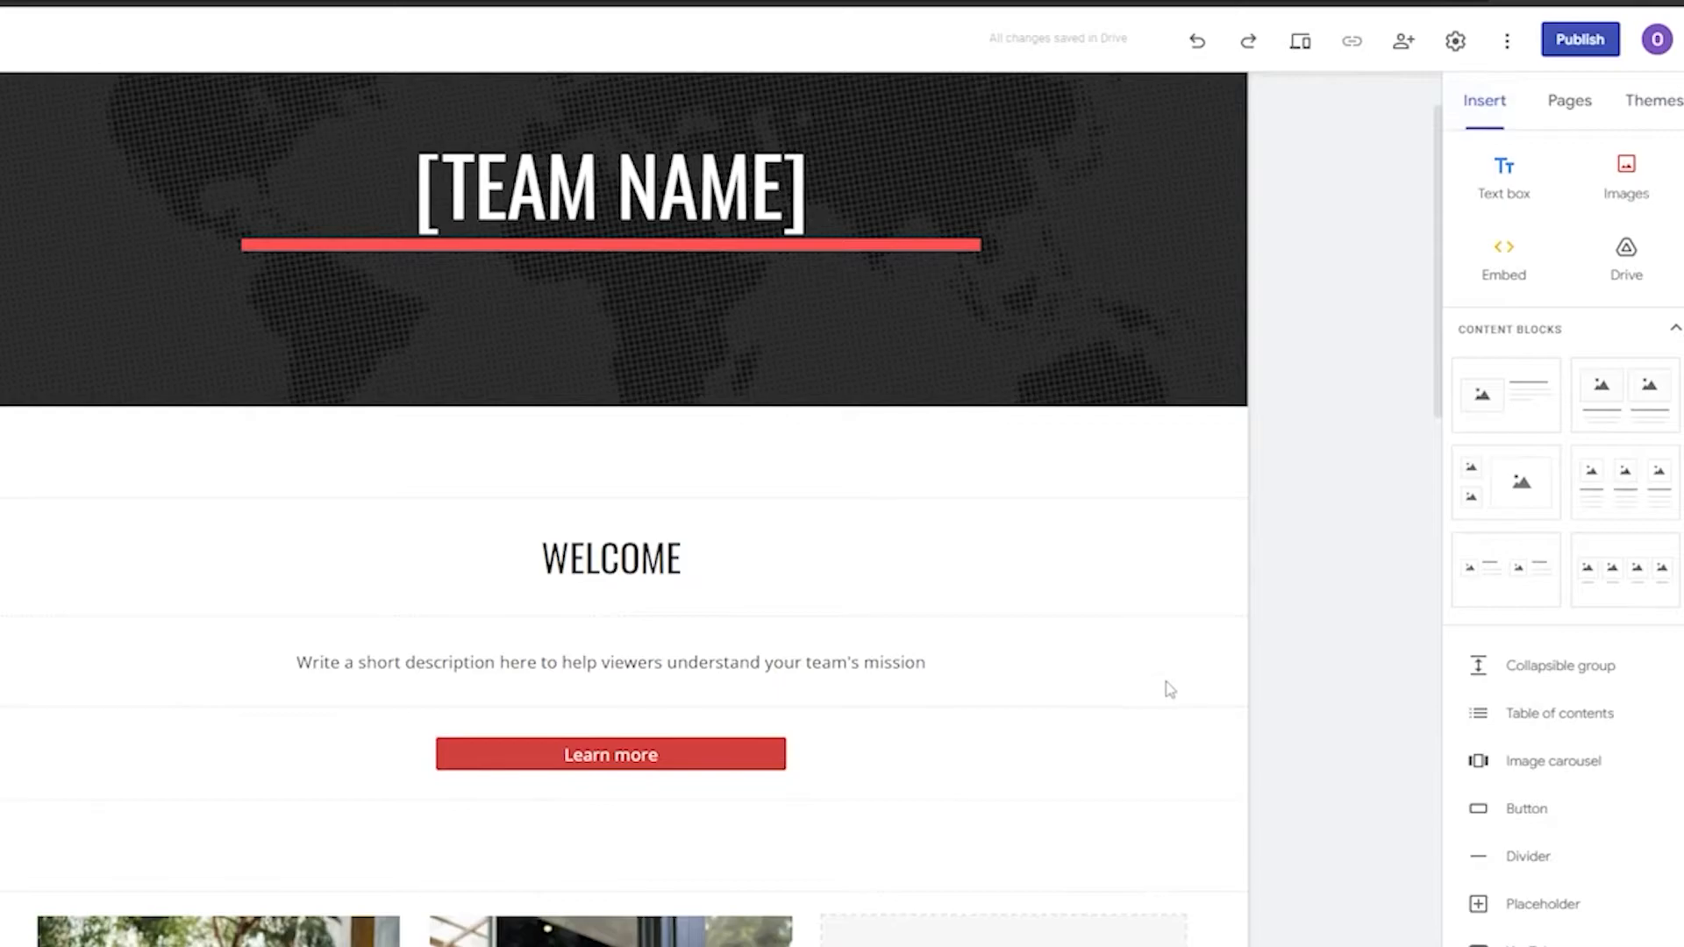
Replace the header's [TEAM NAME] title with WEN MEDIA
{"action": "scroll", "coordinate": [1165, 684], "scroll_direction": "up", "scroll_amount": 1}
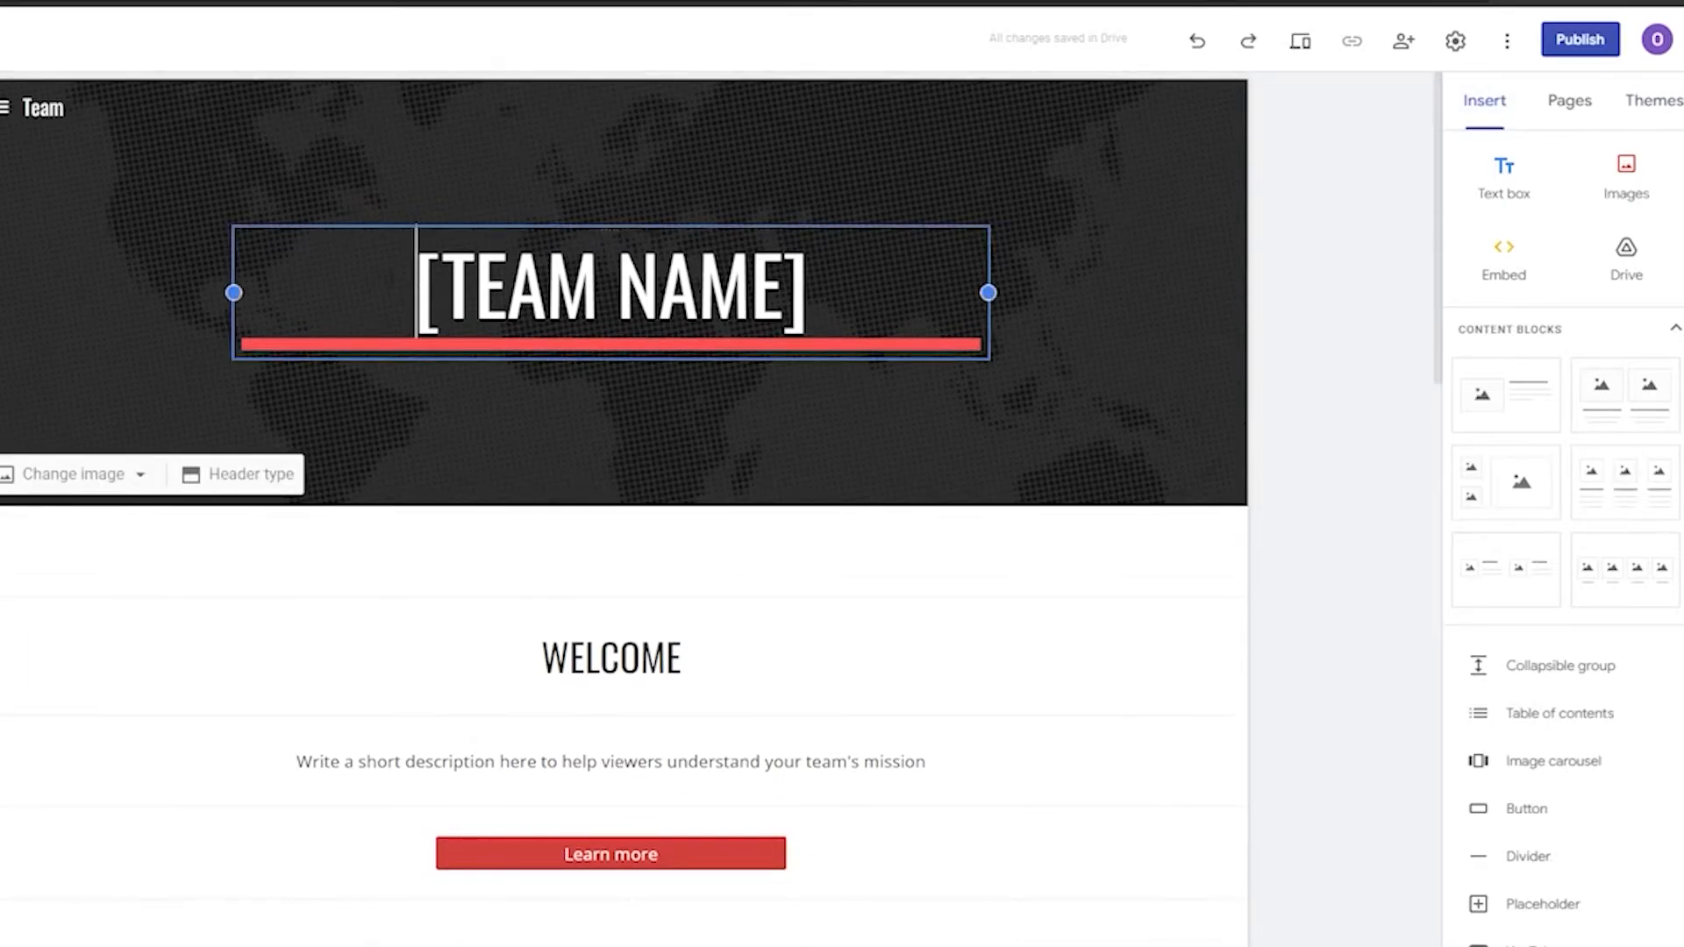
{"action": "left_click_drag", "start_coordinate": [417, 290], "coordinate": [785, 285]}
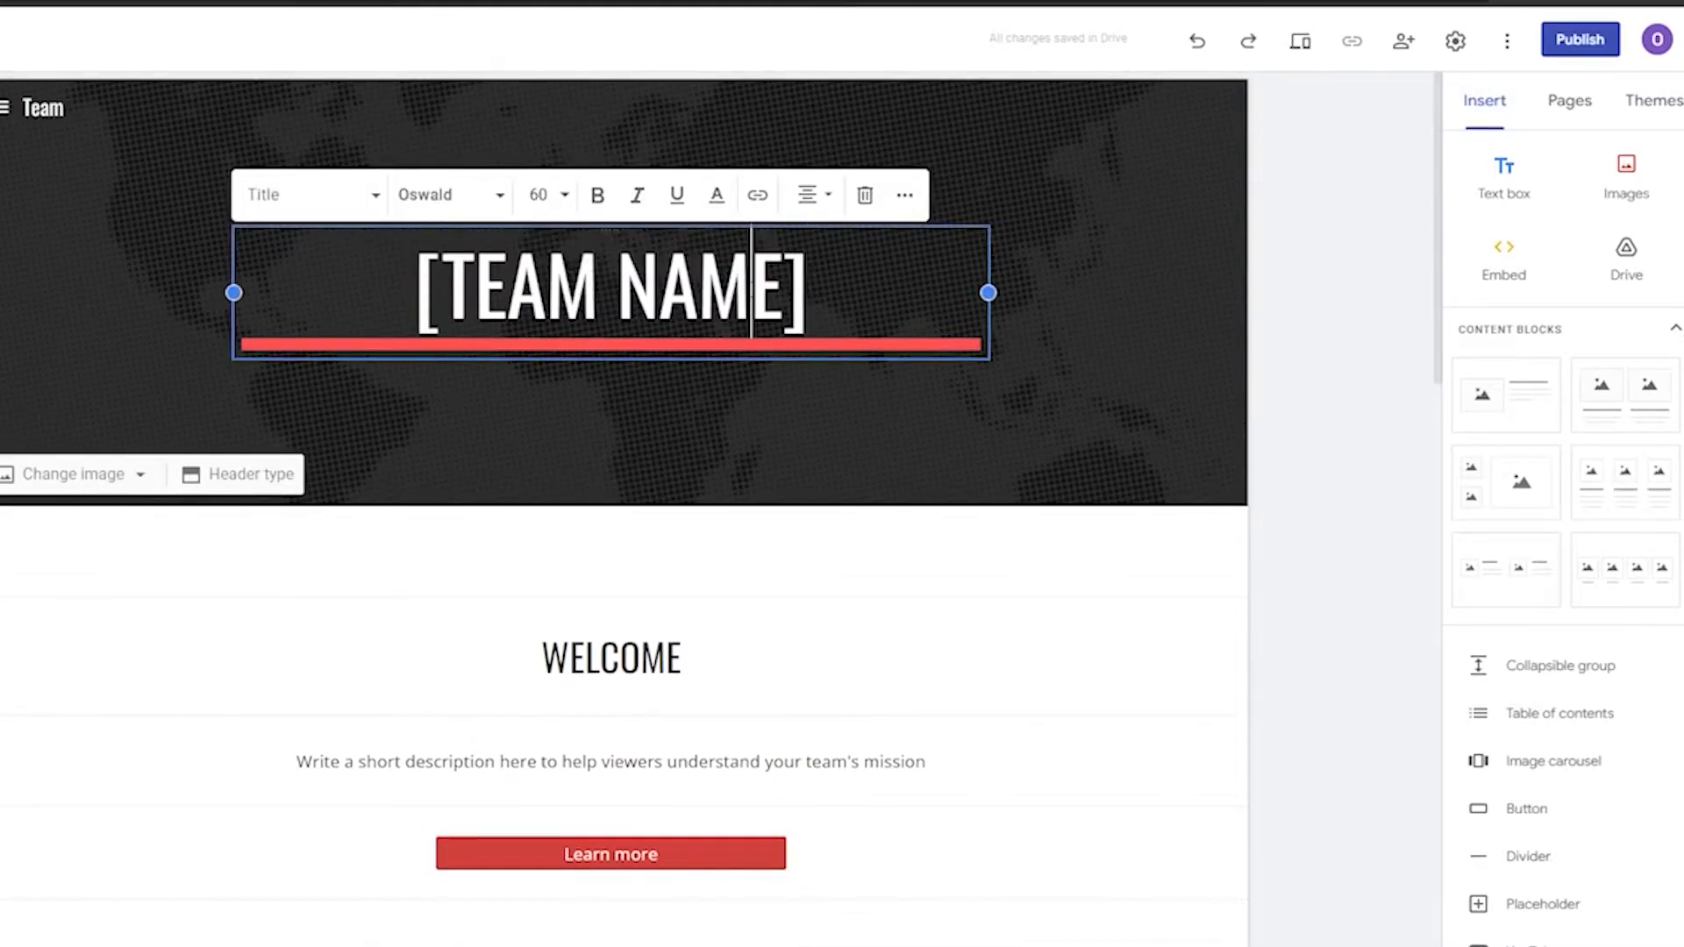
{"action": "triple_click", "coordinate": [750, 289]}
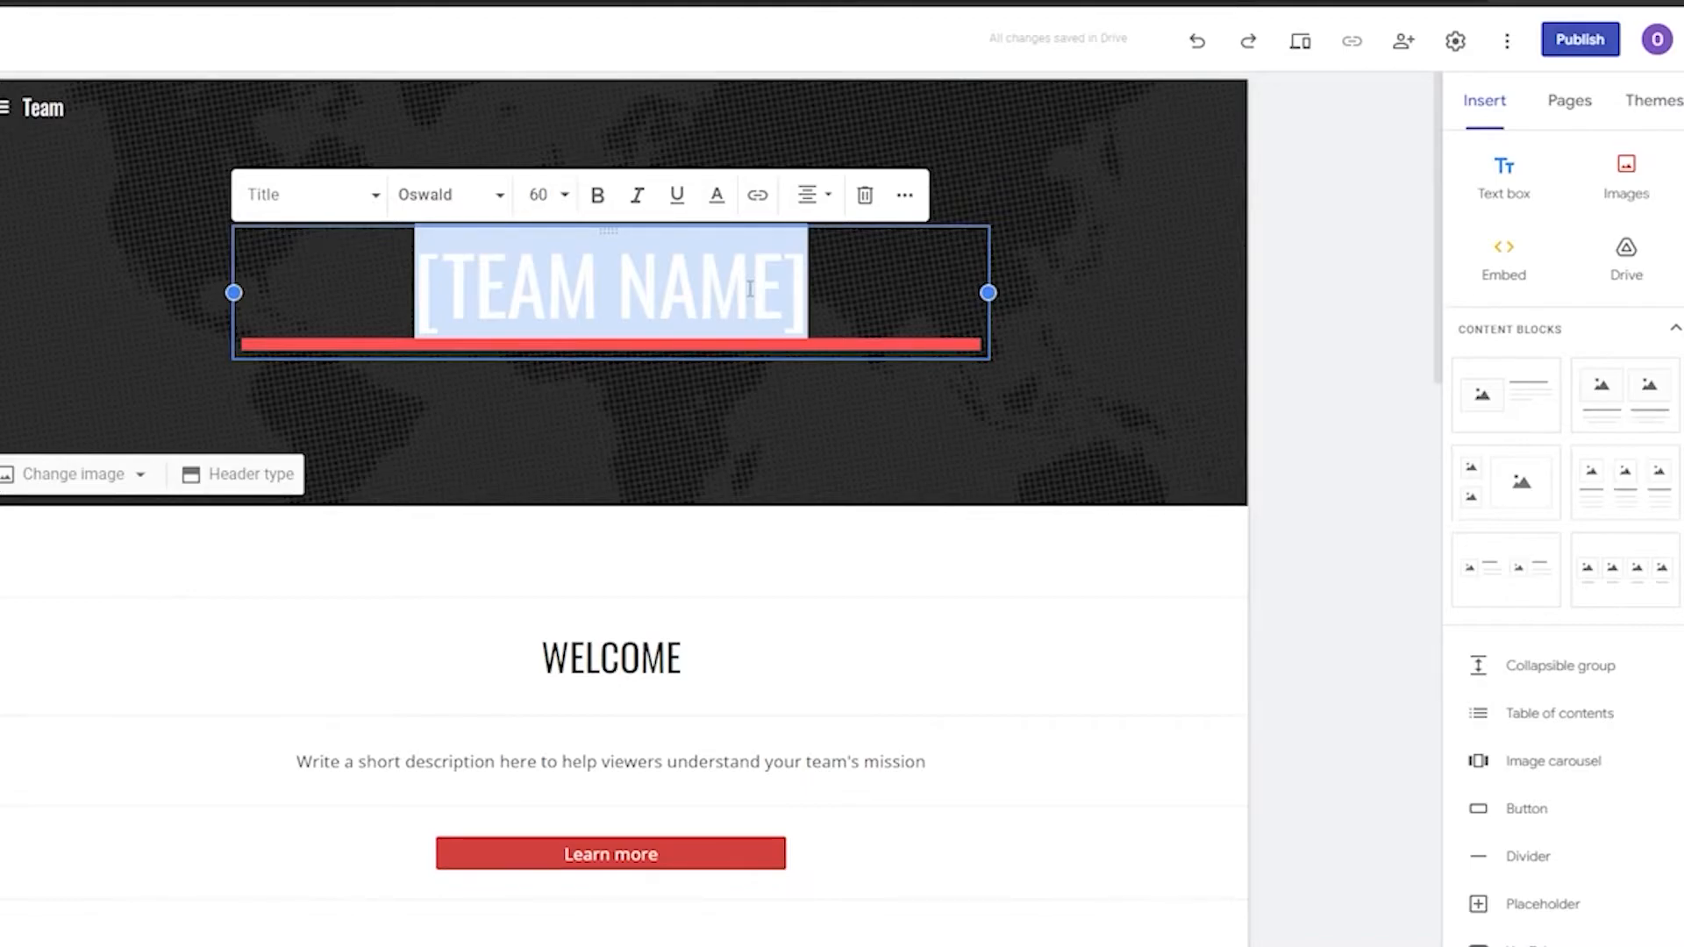
{"action": "type", "text": "WEN MEDIA"}
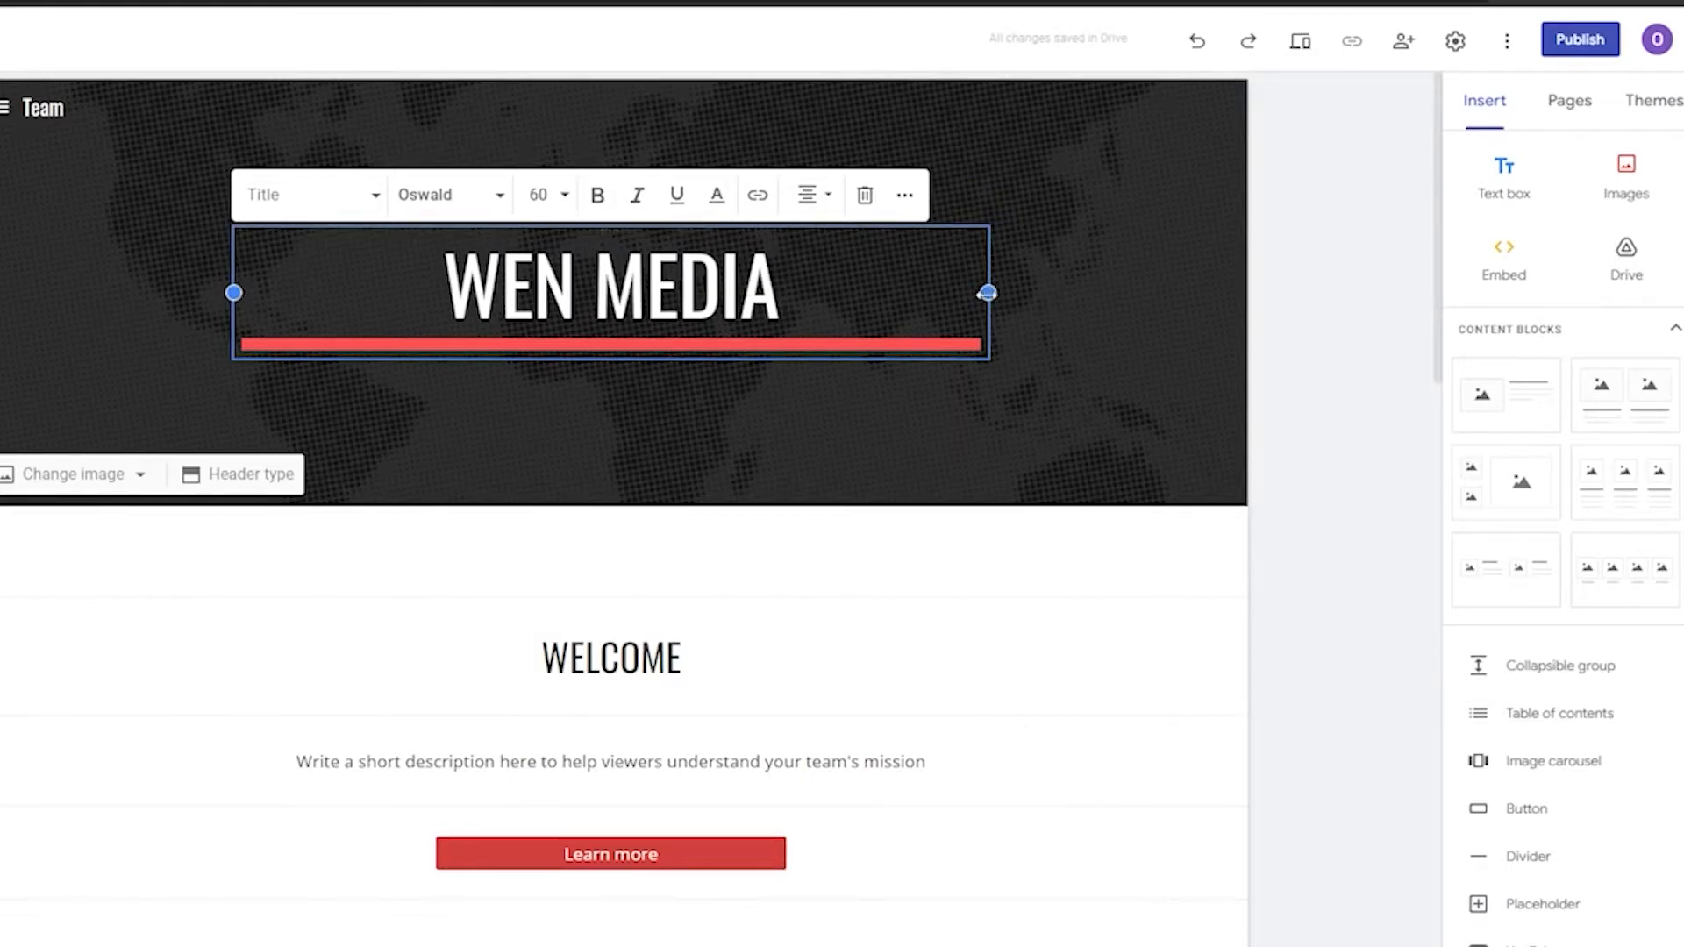
Try the WEN MEDIA title box at different horizontal positions in the header and bring it back to the centre
{"action": "left_click_drag", "start_coordinate": [982, 270], "coordinate": [531, 278]}
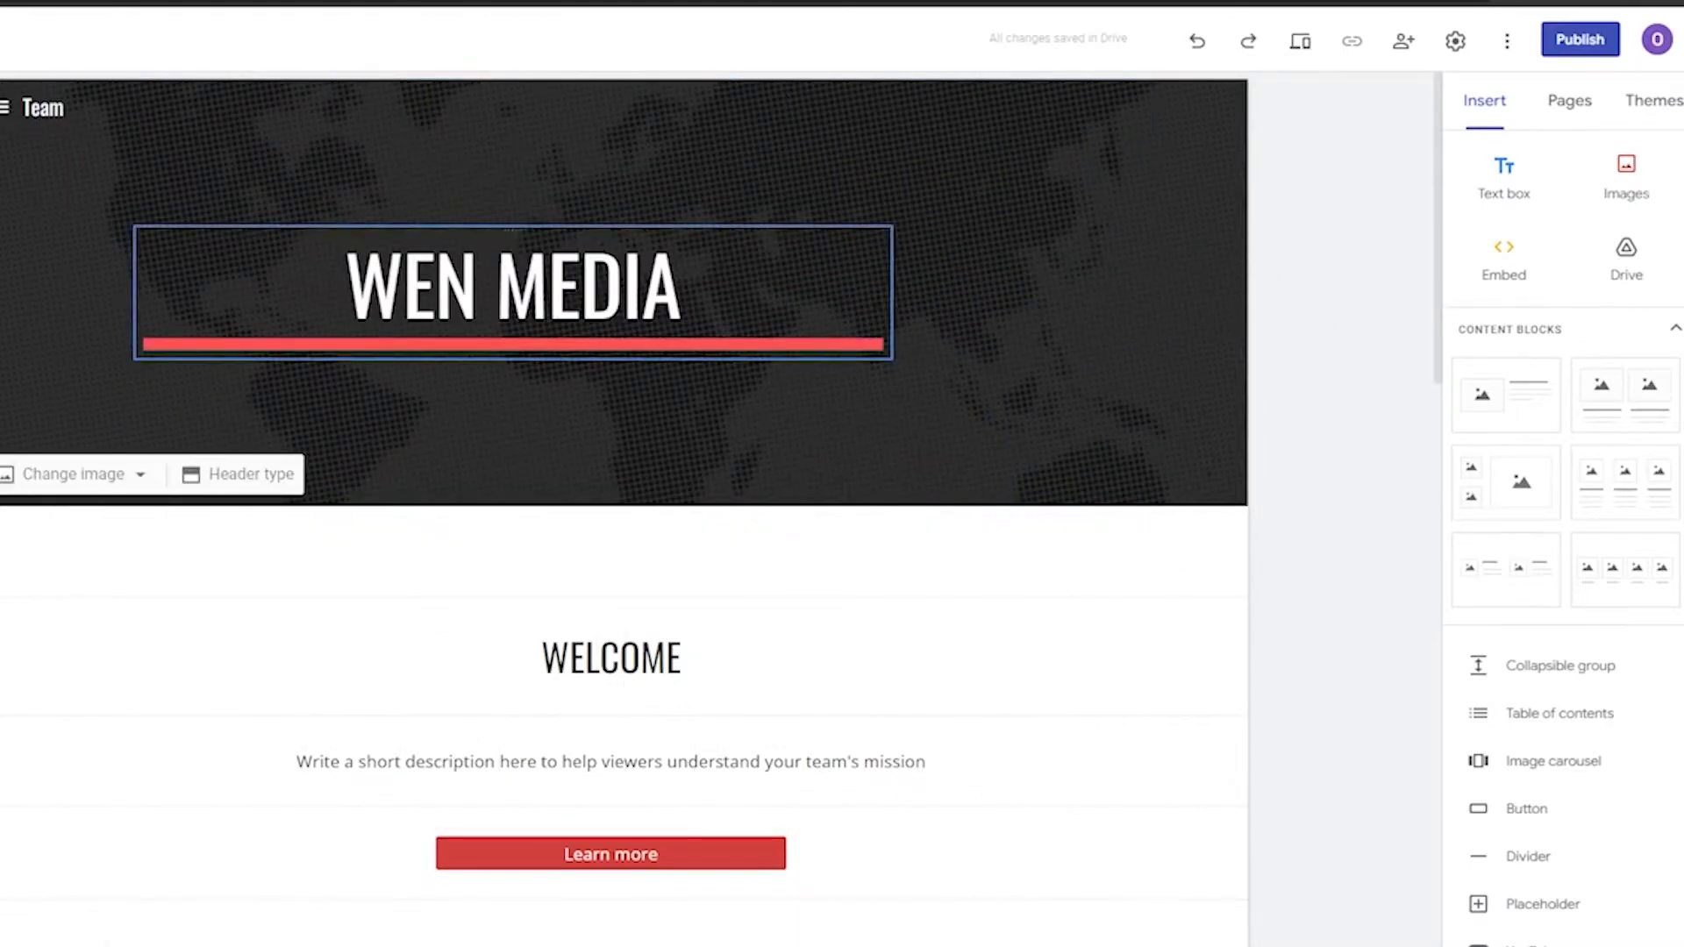
{"action": "left_click", "coordinate": [581, 283]}
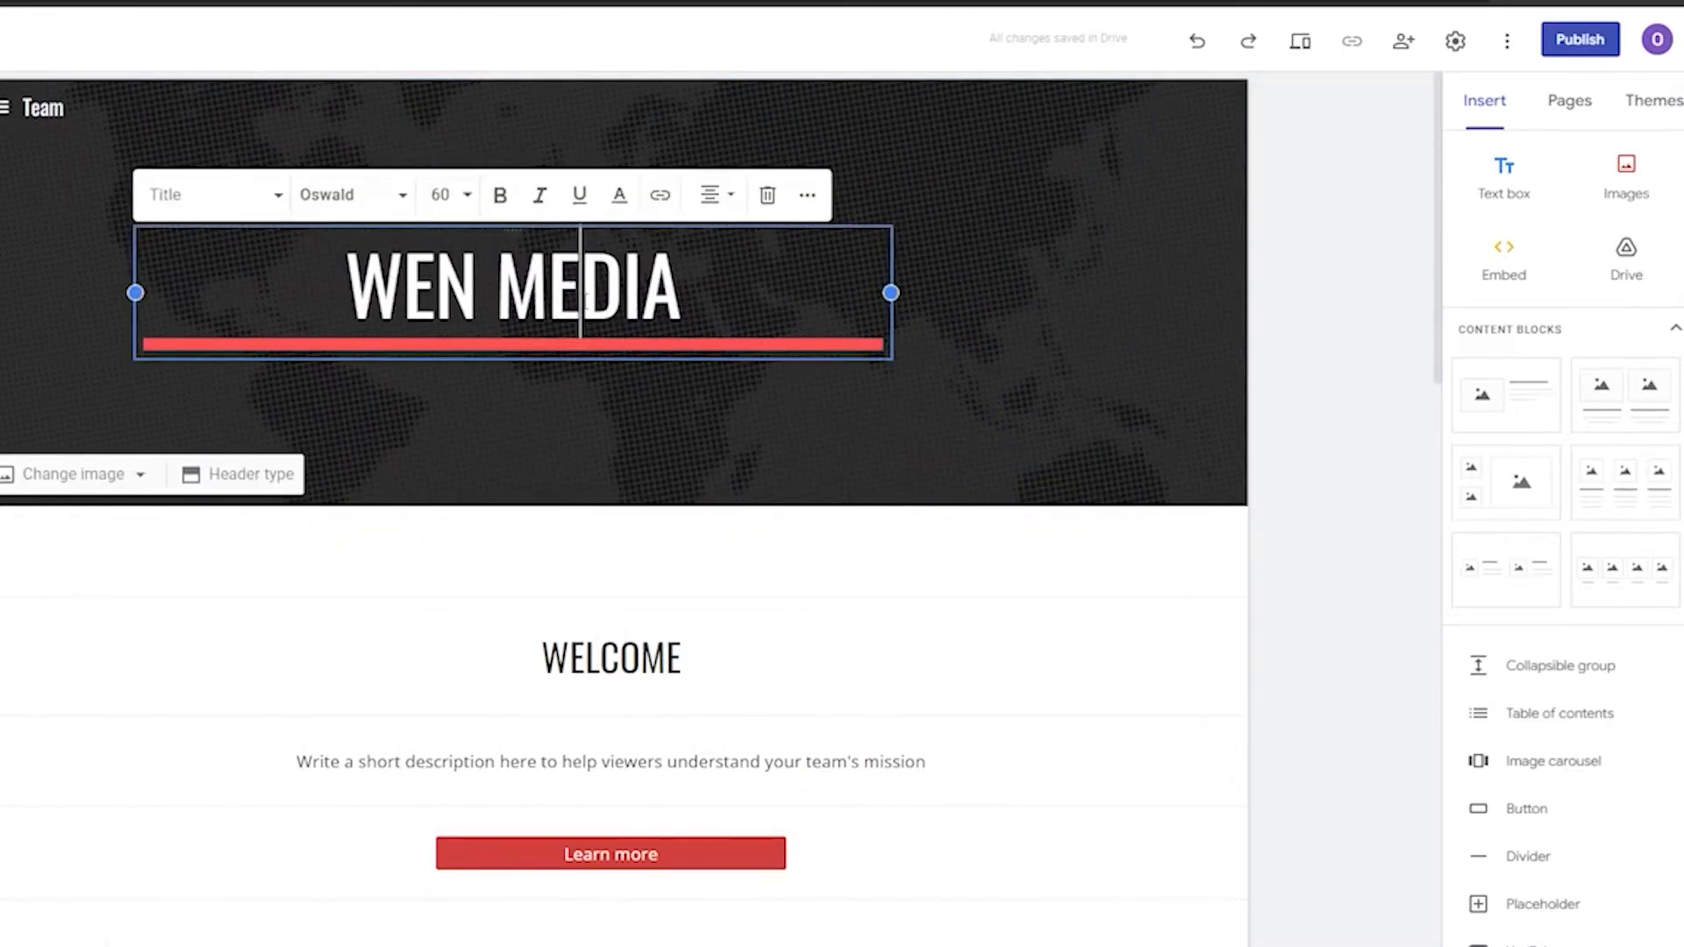
{"action": "left_click_drag", "start_coordinate": [883, 261], "coordinate": [903, 268]}
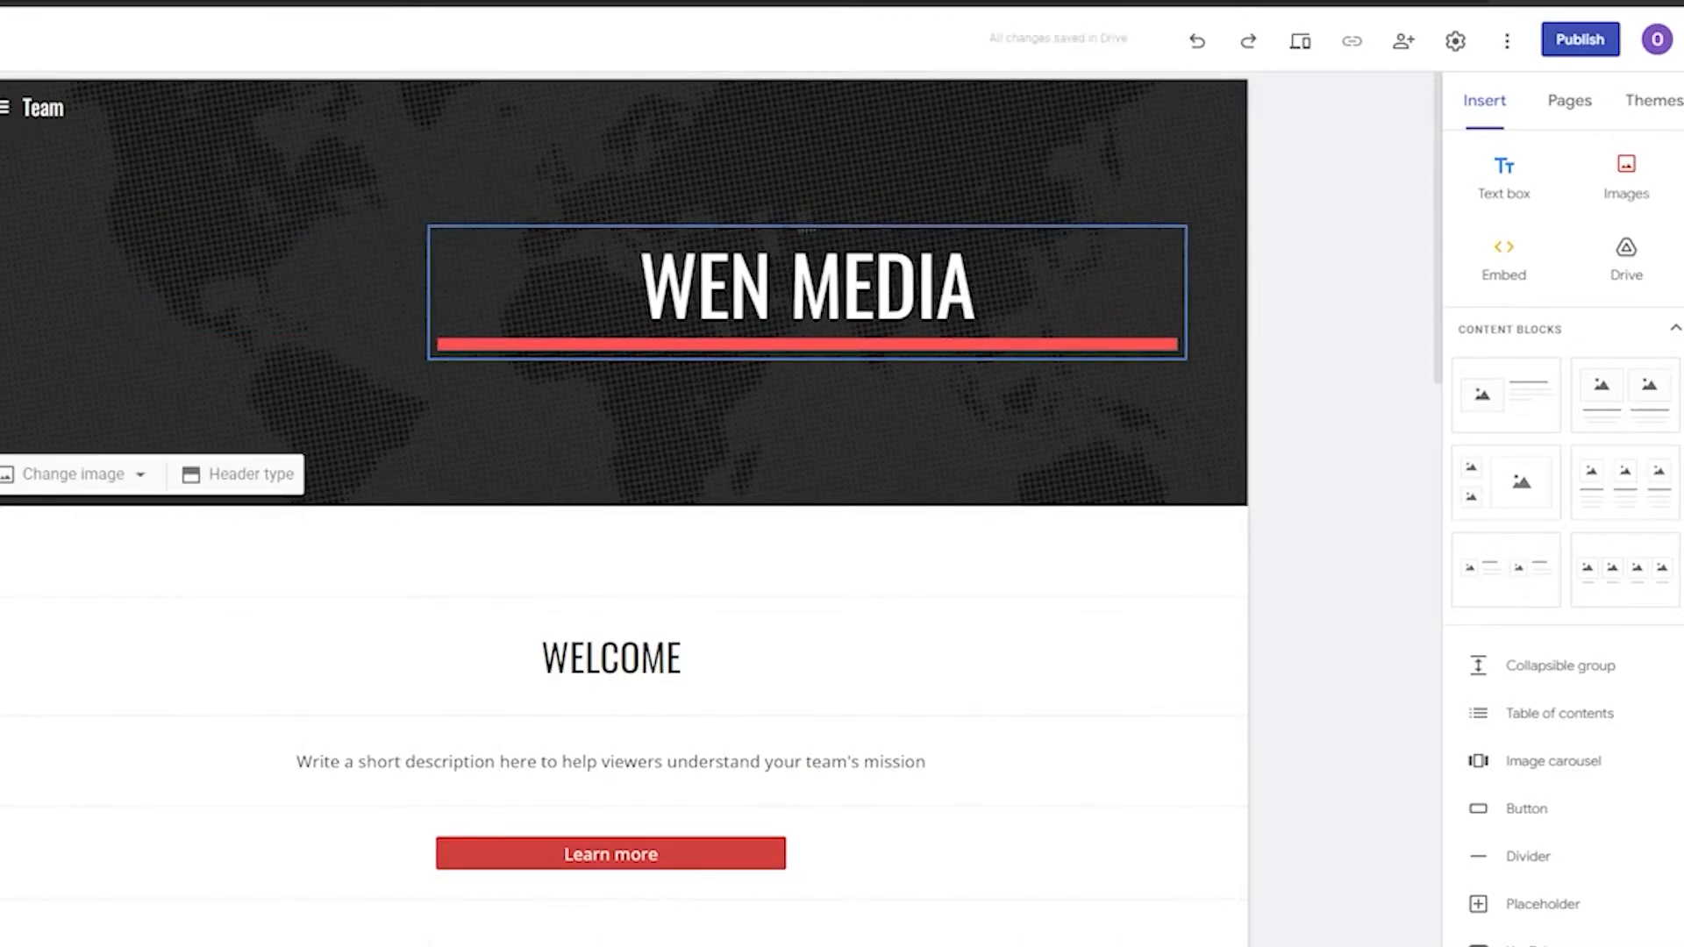
{"action": "left_click_drag", "start_coordinate": [436, 281], "coordinate": [631, 298]}
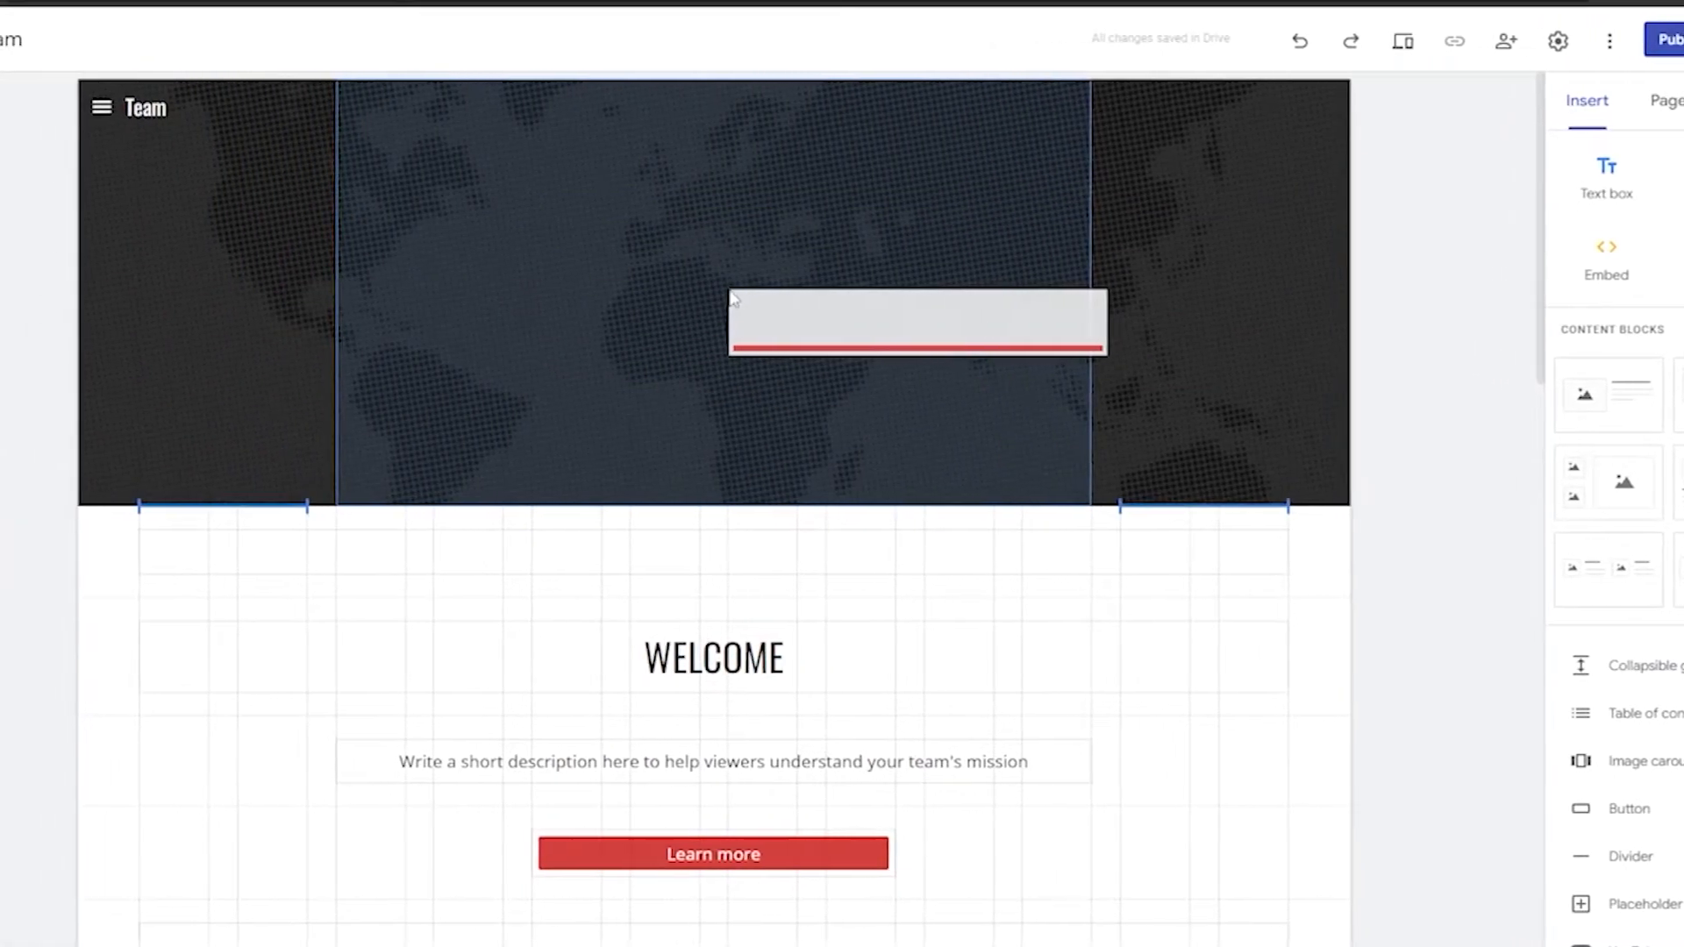
{"action": "left_click_drag", "start_coordinate": [733, 299], "coordinate": [733, 299]}
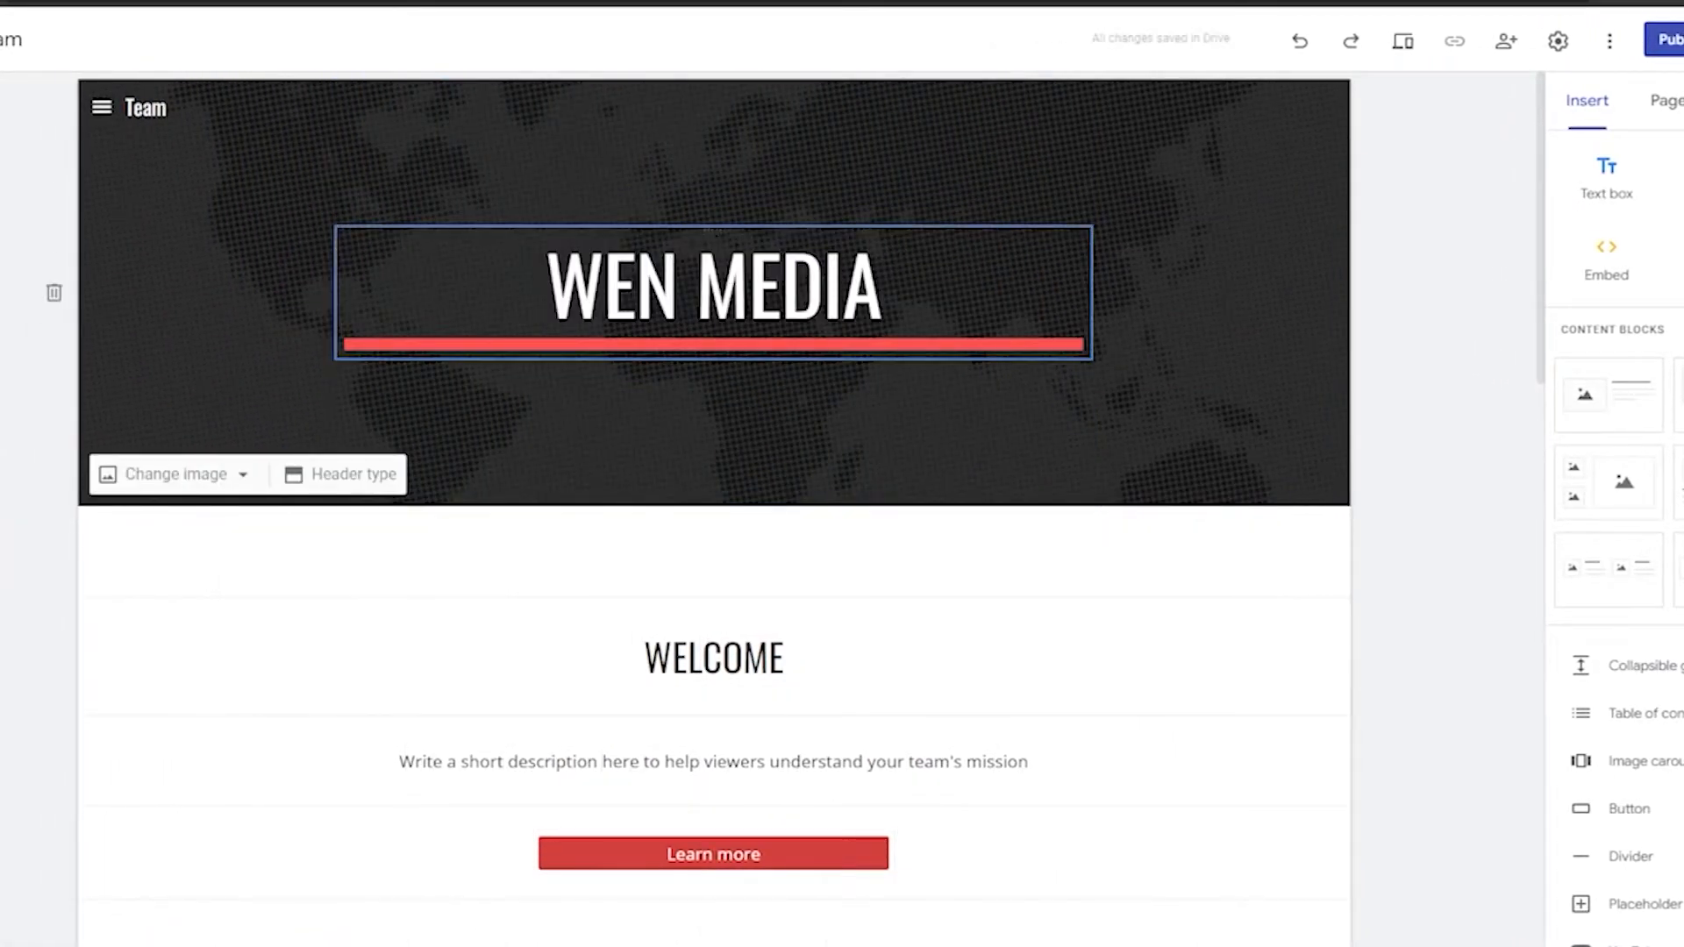
Examine the text styles and additional formatting options for the WEN MEDIA title
{"action": "left_click", "coordinate": [697, 286]}
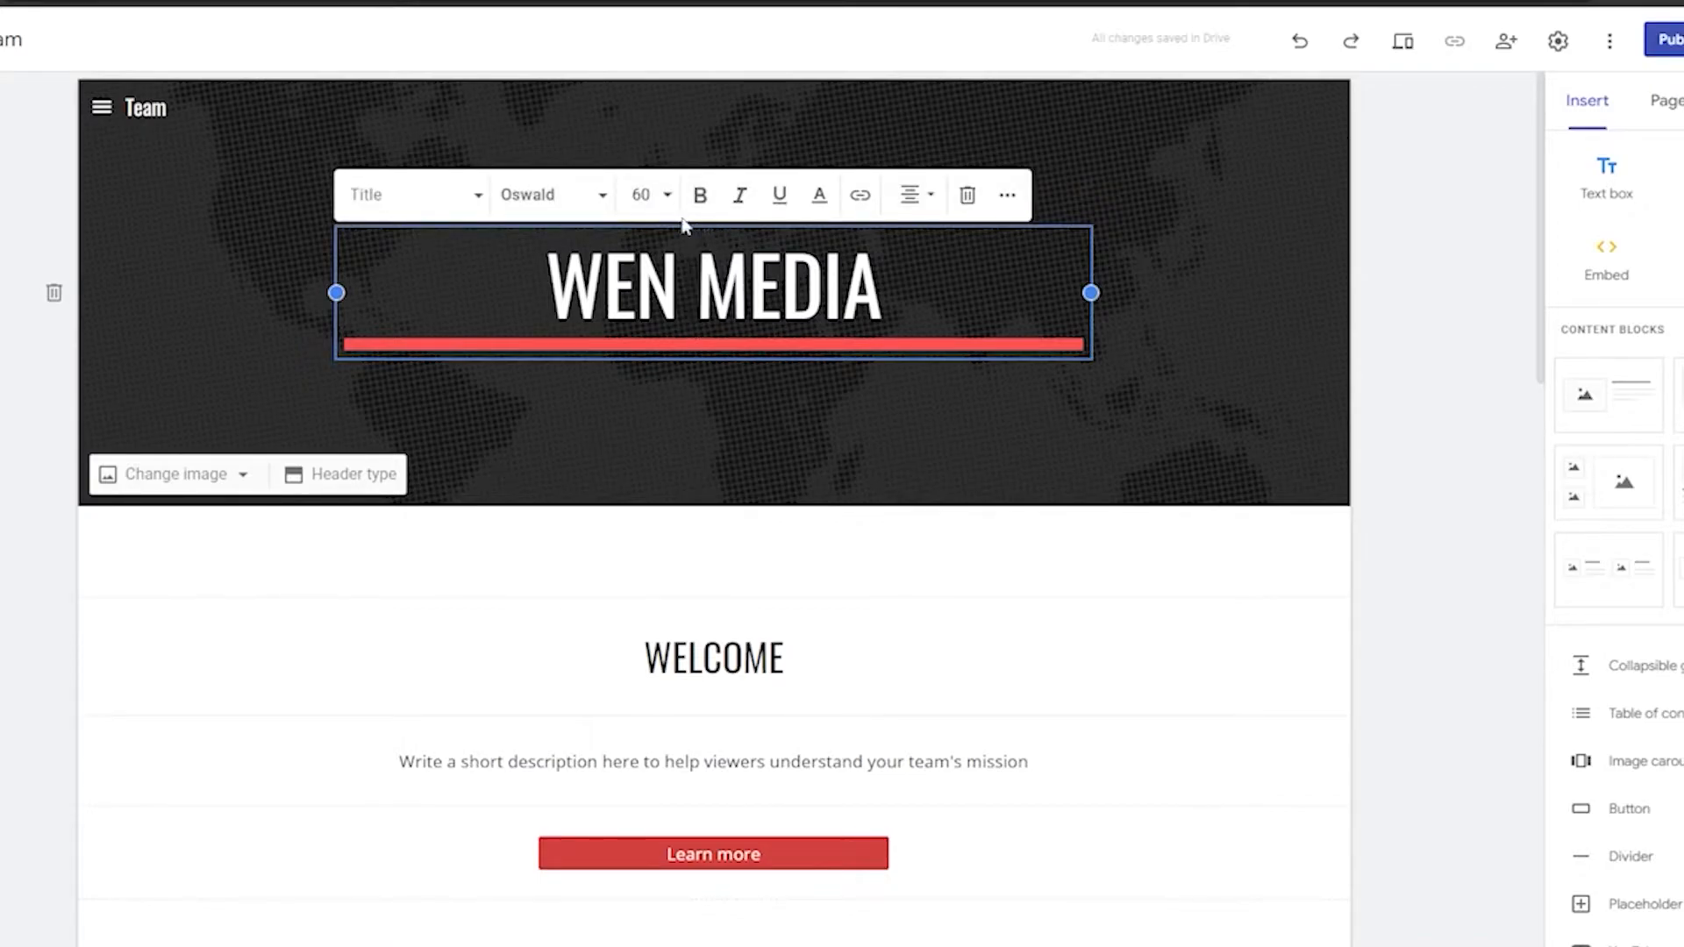
{"action": "left_click", "coordinate": [439, 194]}
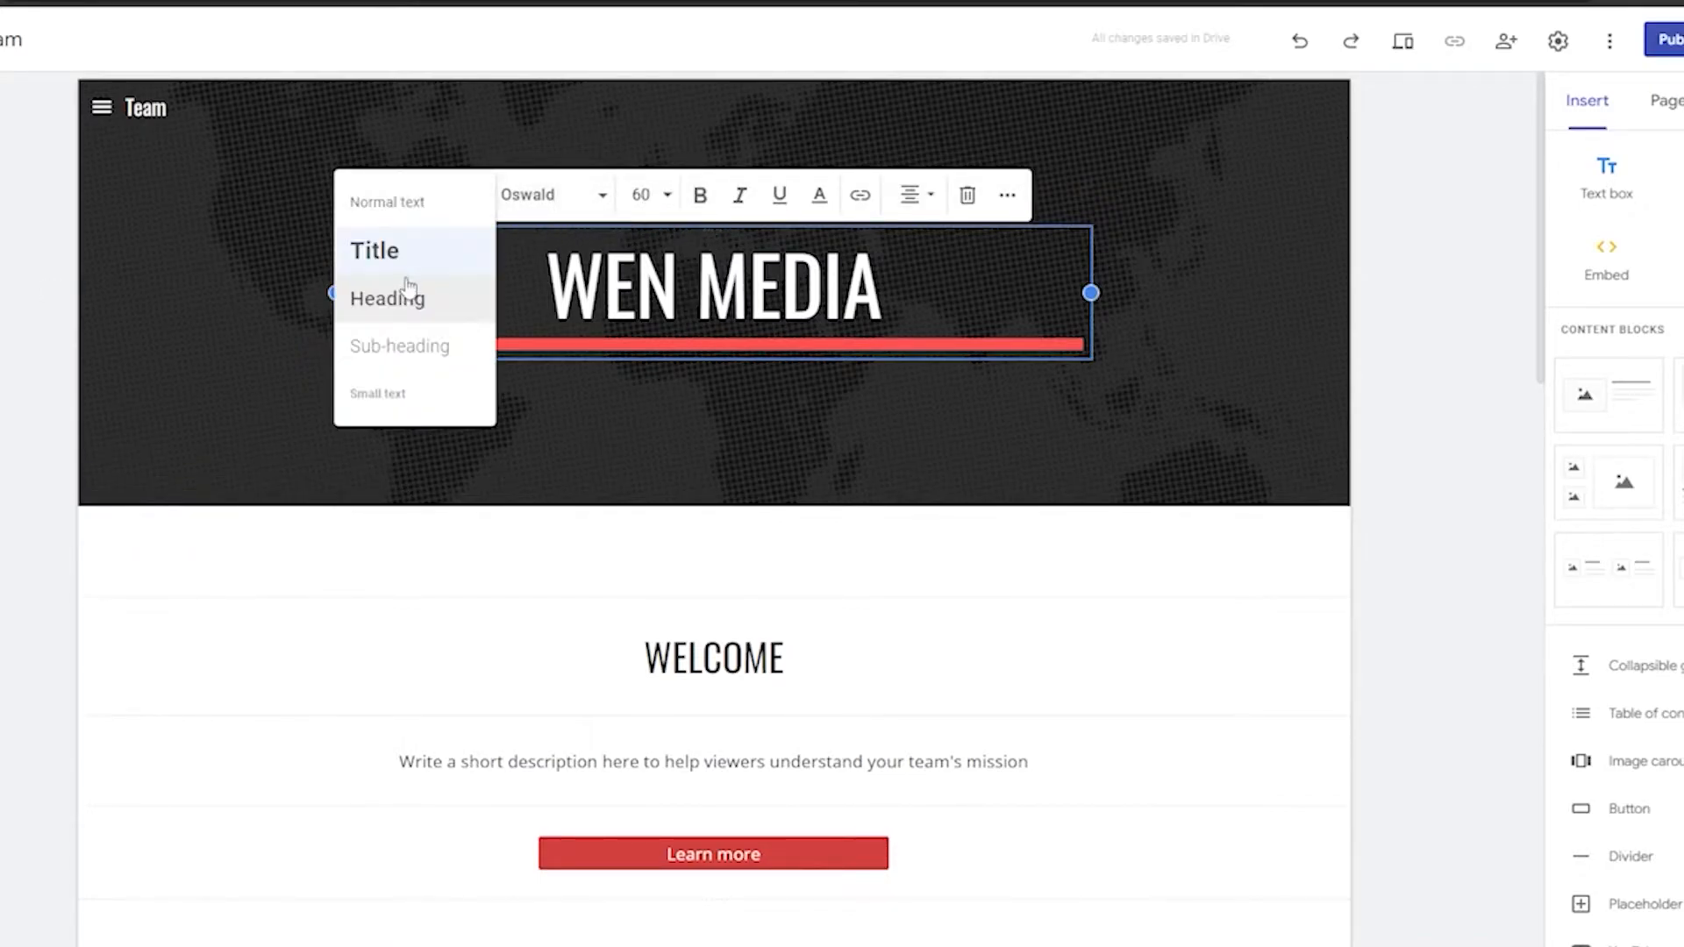
{"action": "left_click", "coordinate": [1005, 200]}
{"action": "left_click", "coordinate": [742, 466]}
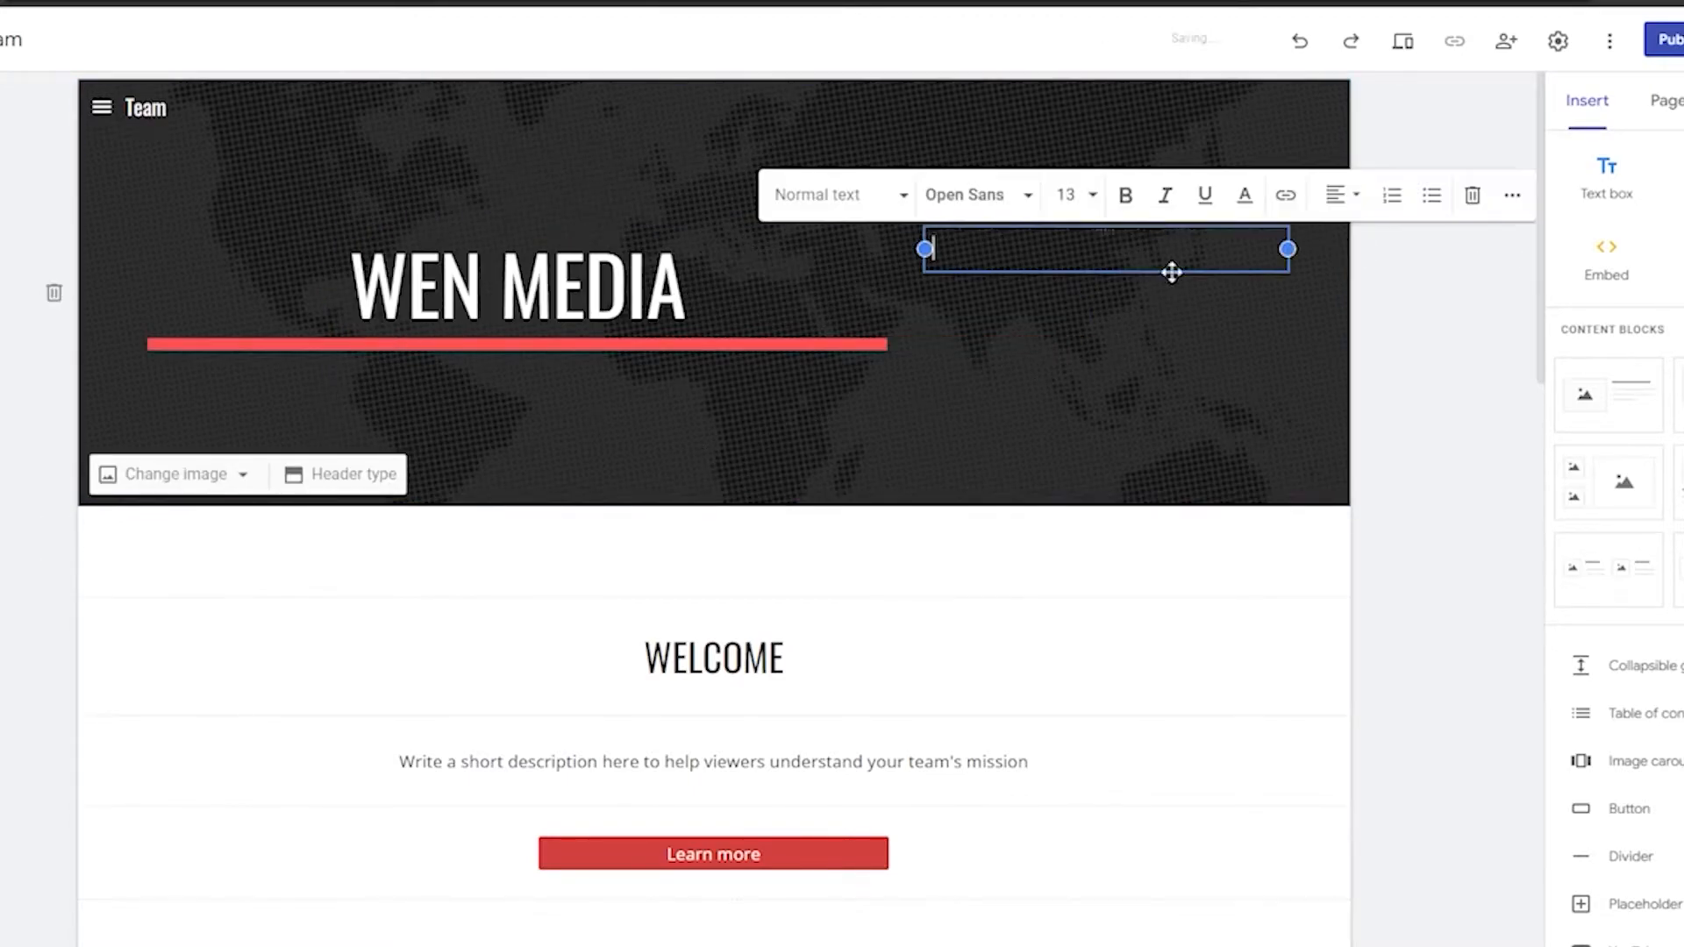
Start inserting an image into the header and check the picker's Google Drive, URL, Google Images and Photos sources
{"action": "left_click", "coordinate": [1170, 324]}
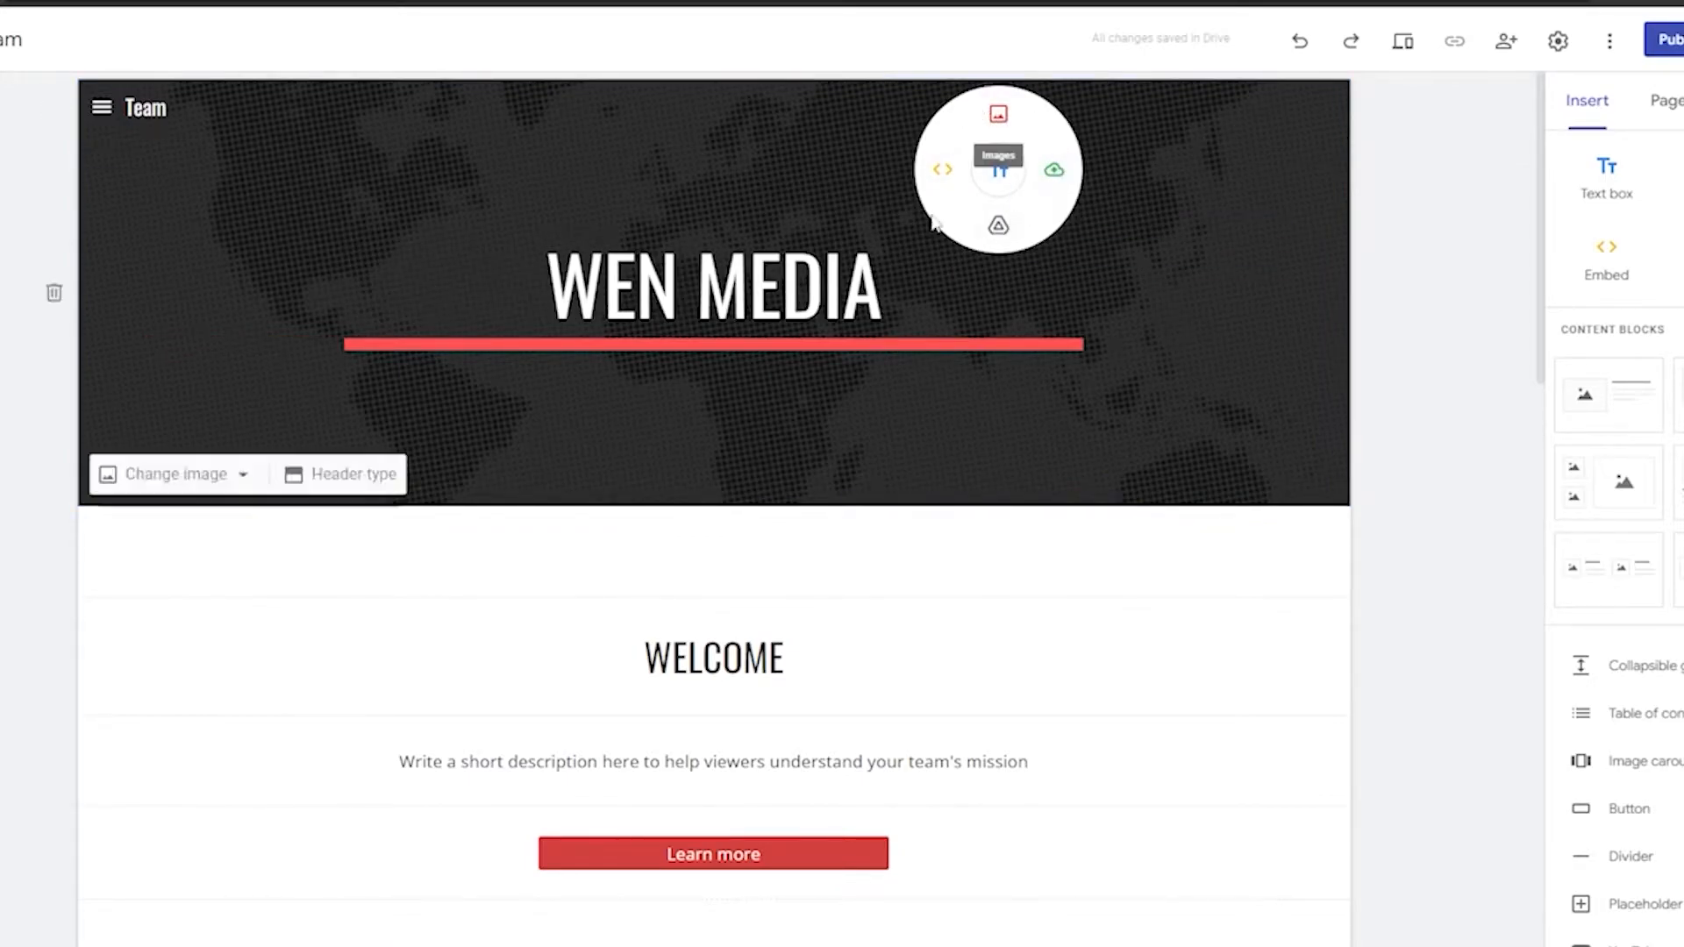
{"action": "left_click", "coordinate": [1000, 115]}
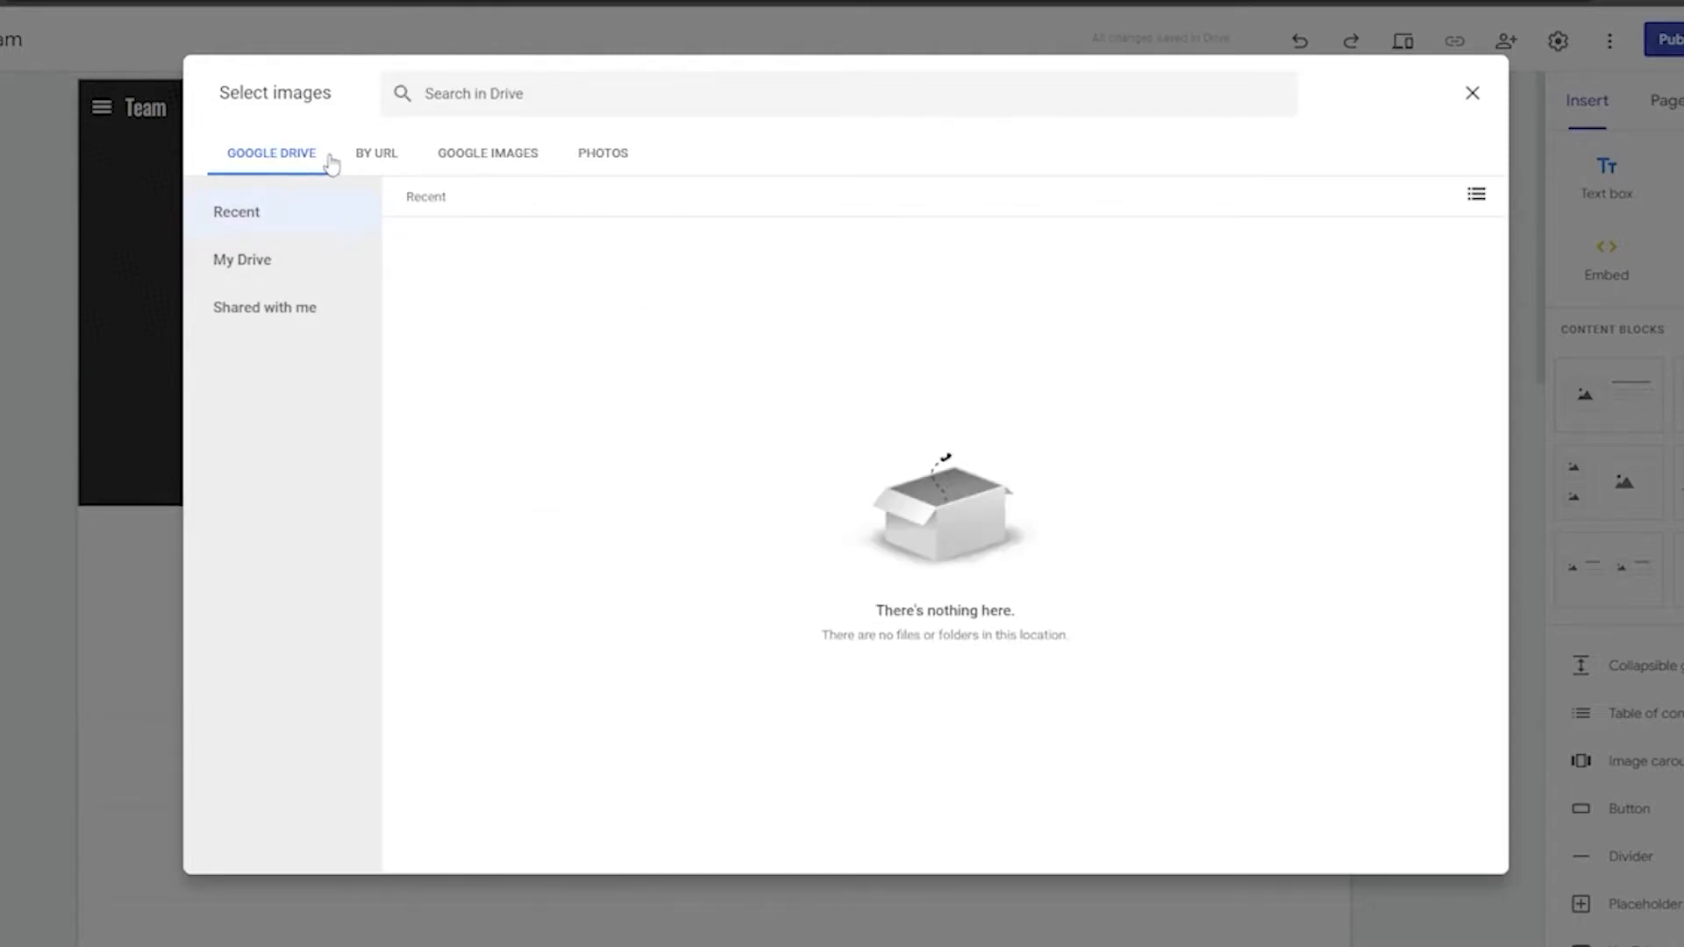
{"action": "left_click", "coordinate": [384, 156]}
{"action": "left_click", "coordinate": [463, 163]}
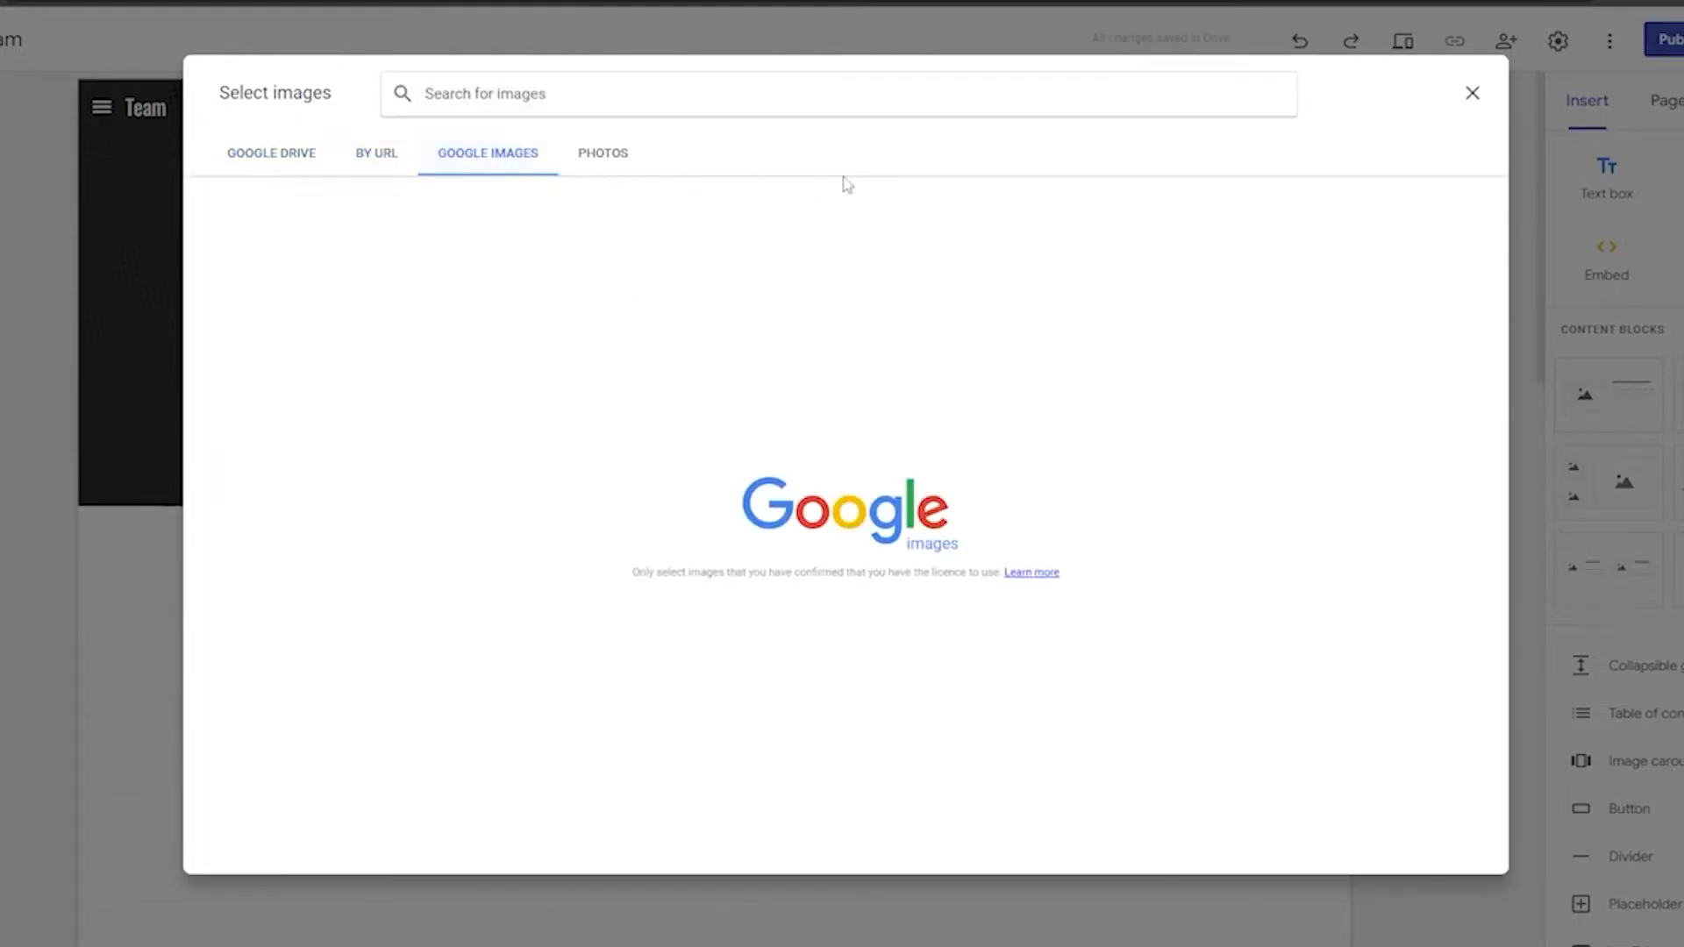
{"action": "left_click", "coordinate": [595, 171]}
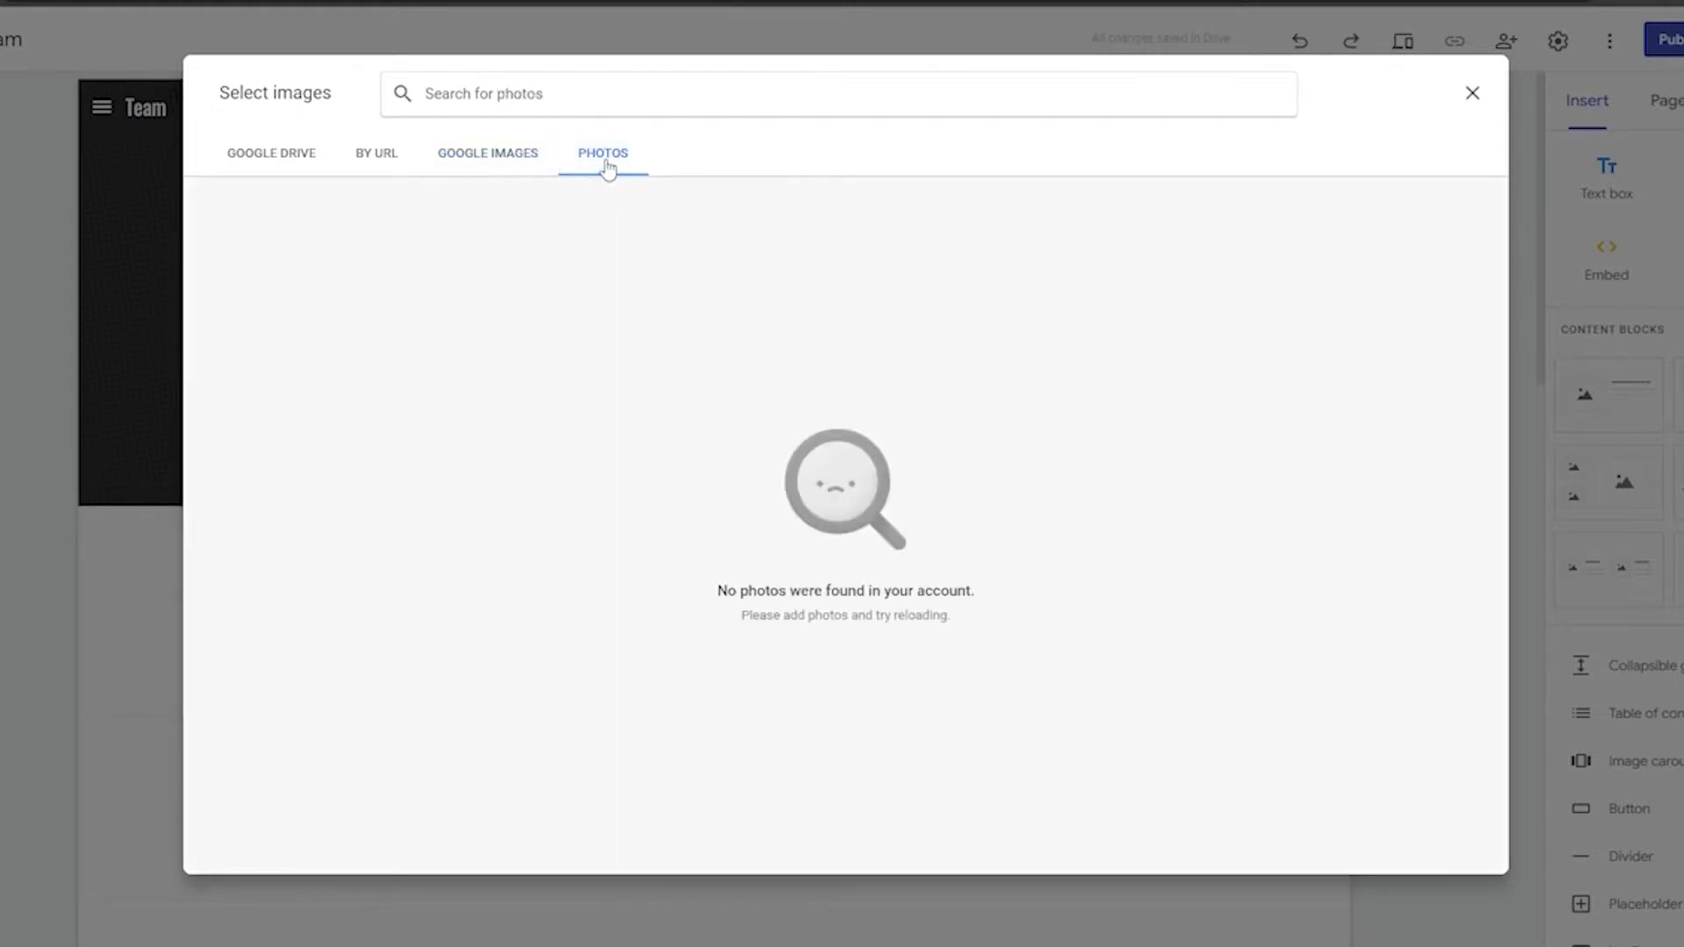
Search Google Images for "media wall design" and insert the black-and-white picture wall with the colour TV into the header
{"action": "left_click", "coordinate": [522, 171]}
{"action": "left_click", "coordinate": [623, 91]}
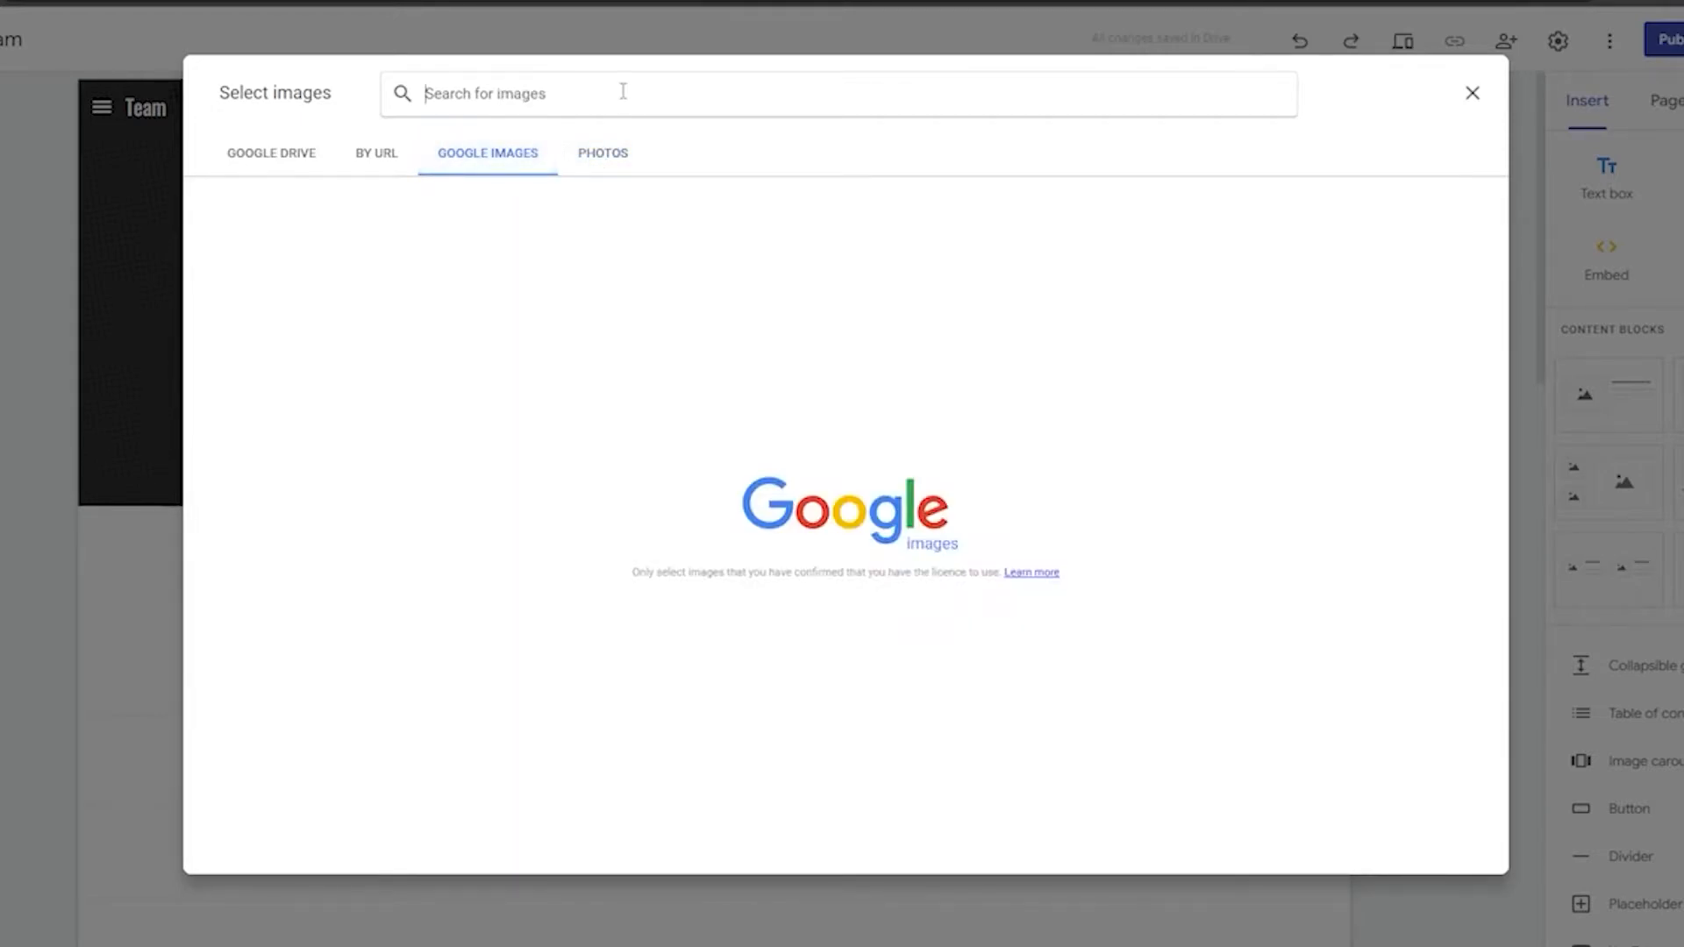
{"action": "type", "text": "A"}
{"action": "key", "text": "BackSpace"}
{"action": "type", "text": "Media"}
{"action": "key", "text": "Return"}
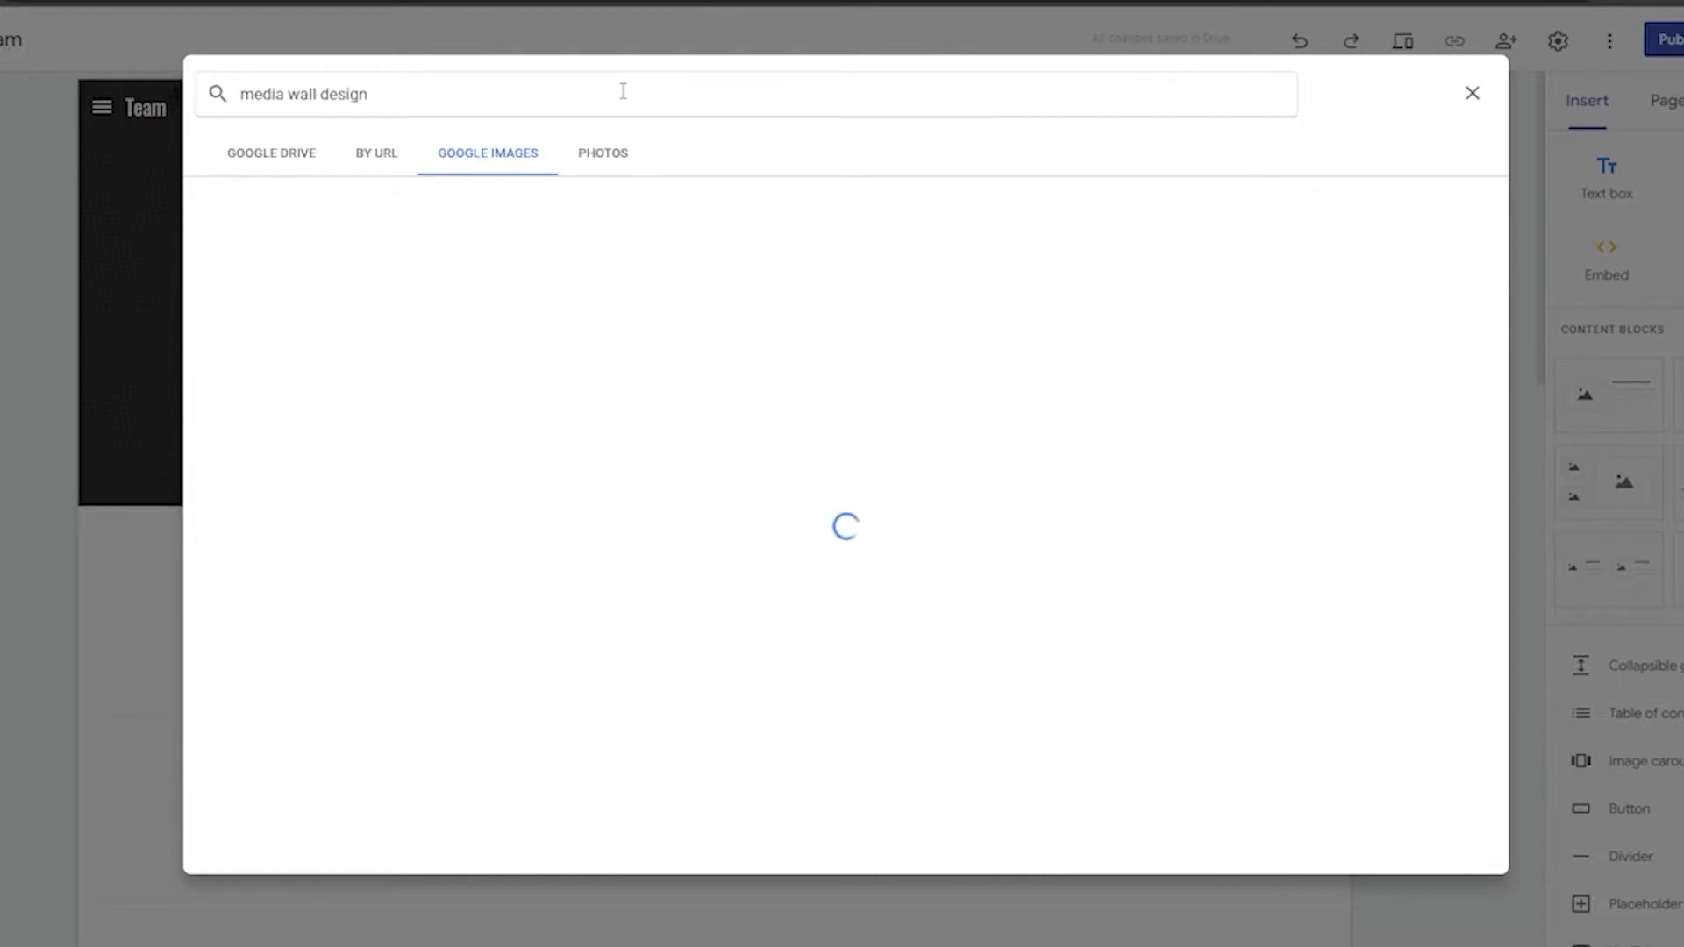
{"action": "scroll", "coordinate": [912, 576], "scroll_direction": "down", "scroll_amount": 5}
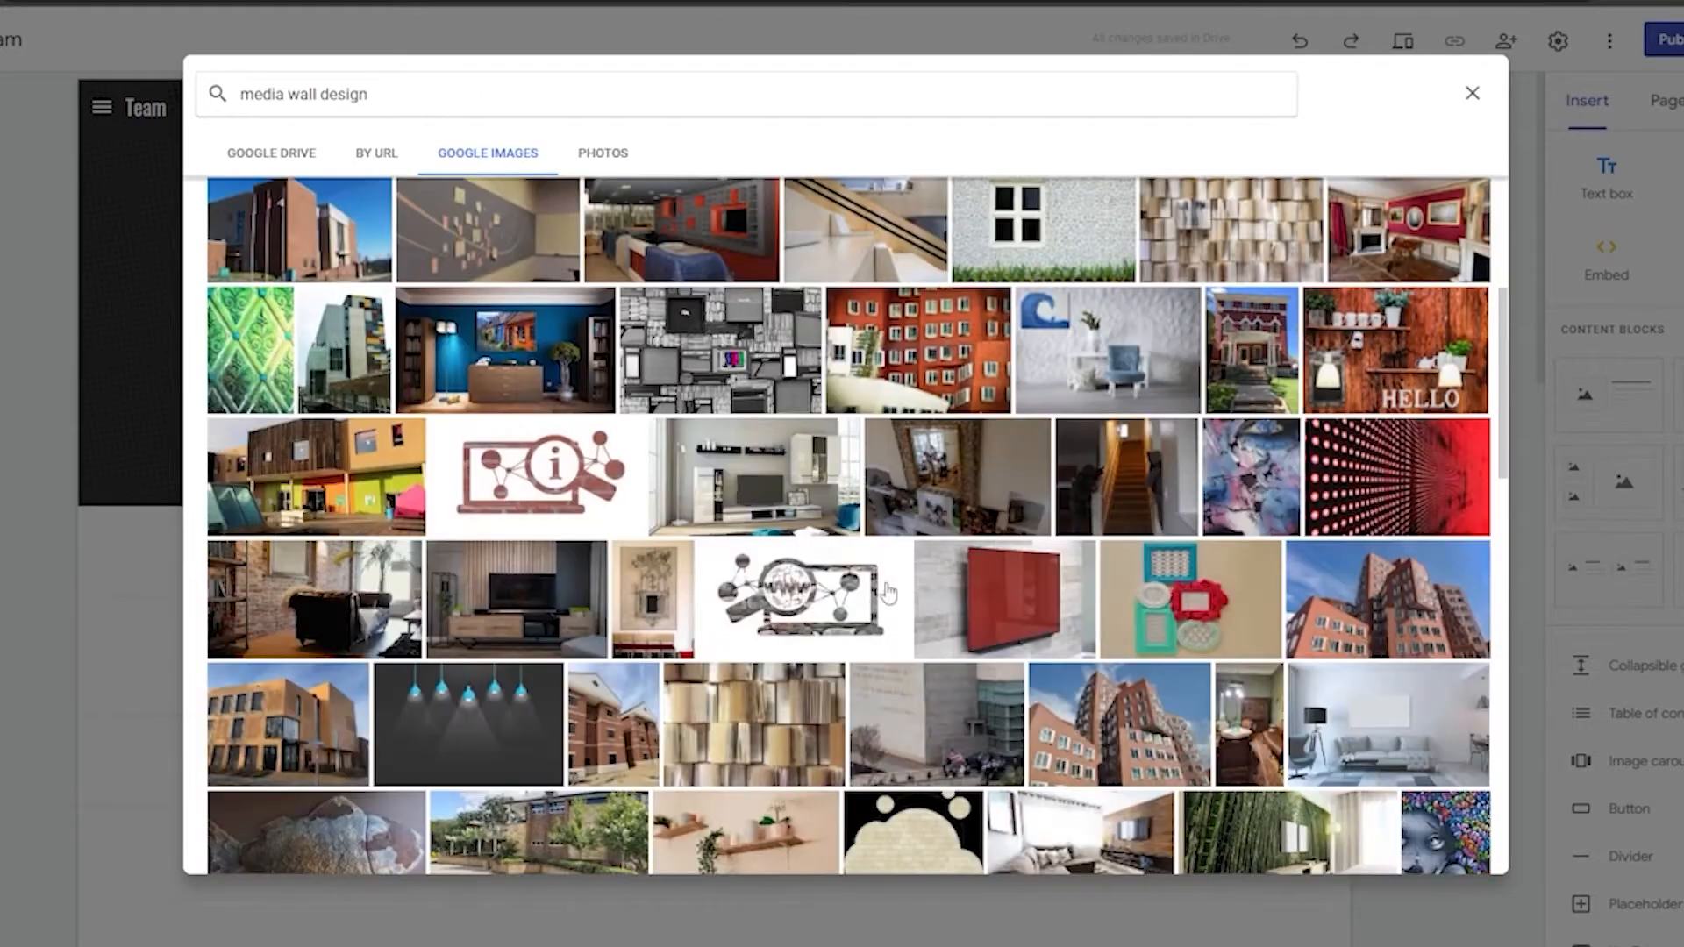
{"action": "left_click", "coordinate": [754, 364]}
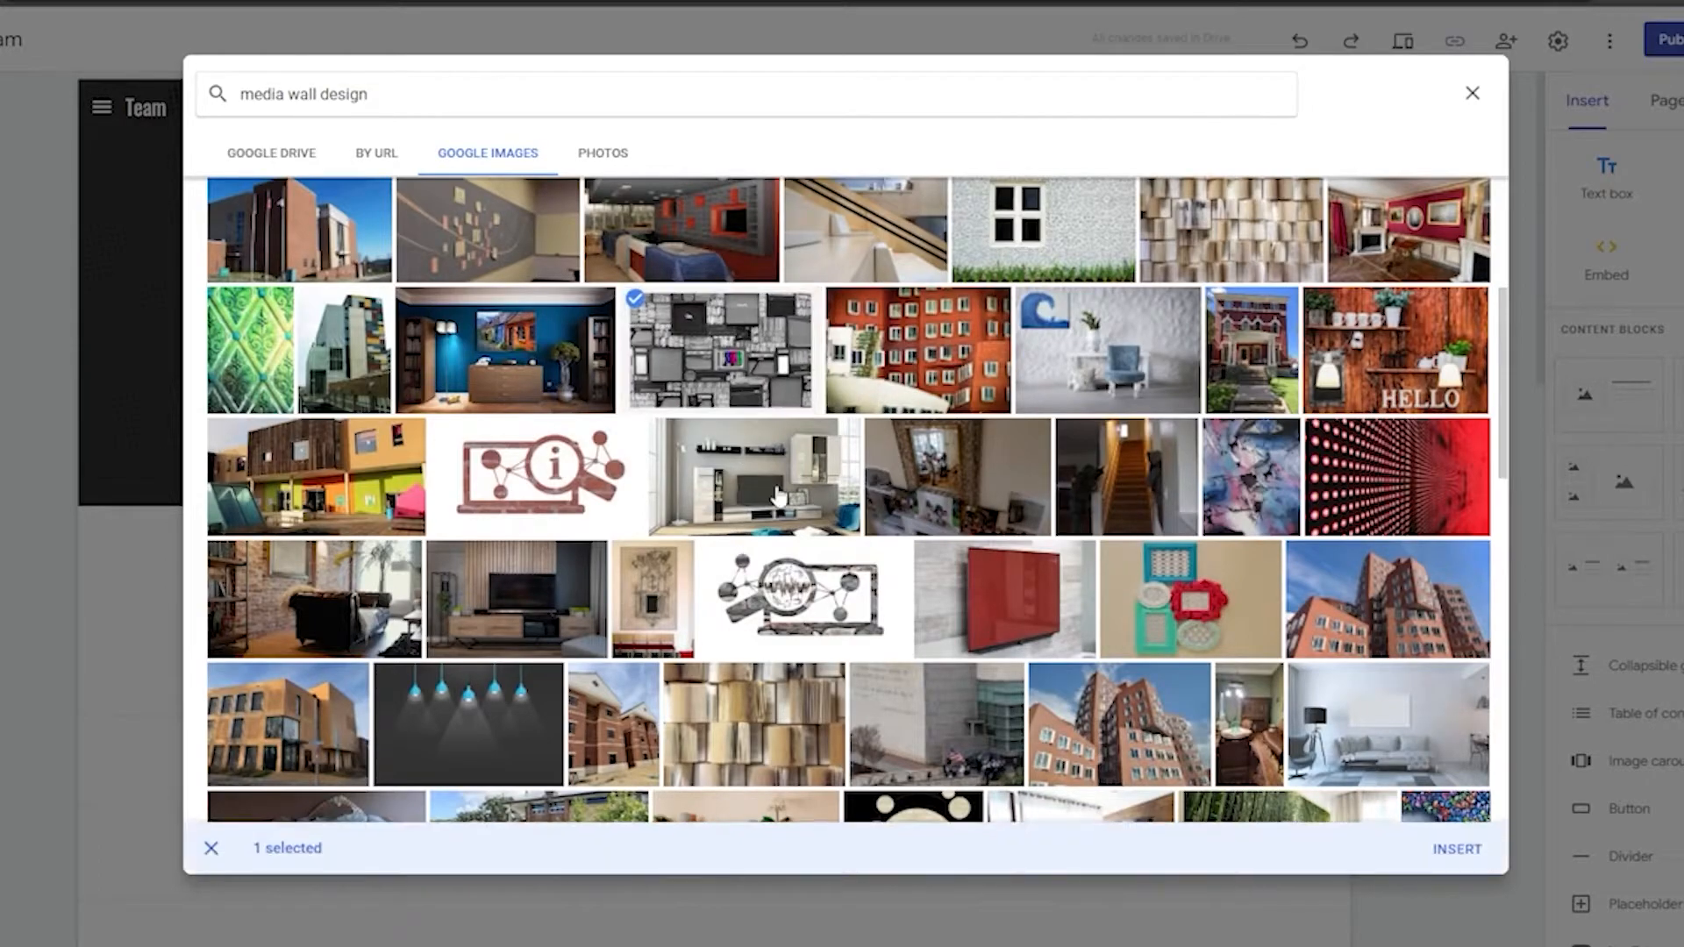
{"action": "left_click", "coordinate": [1480, 852]}
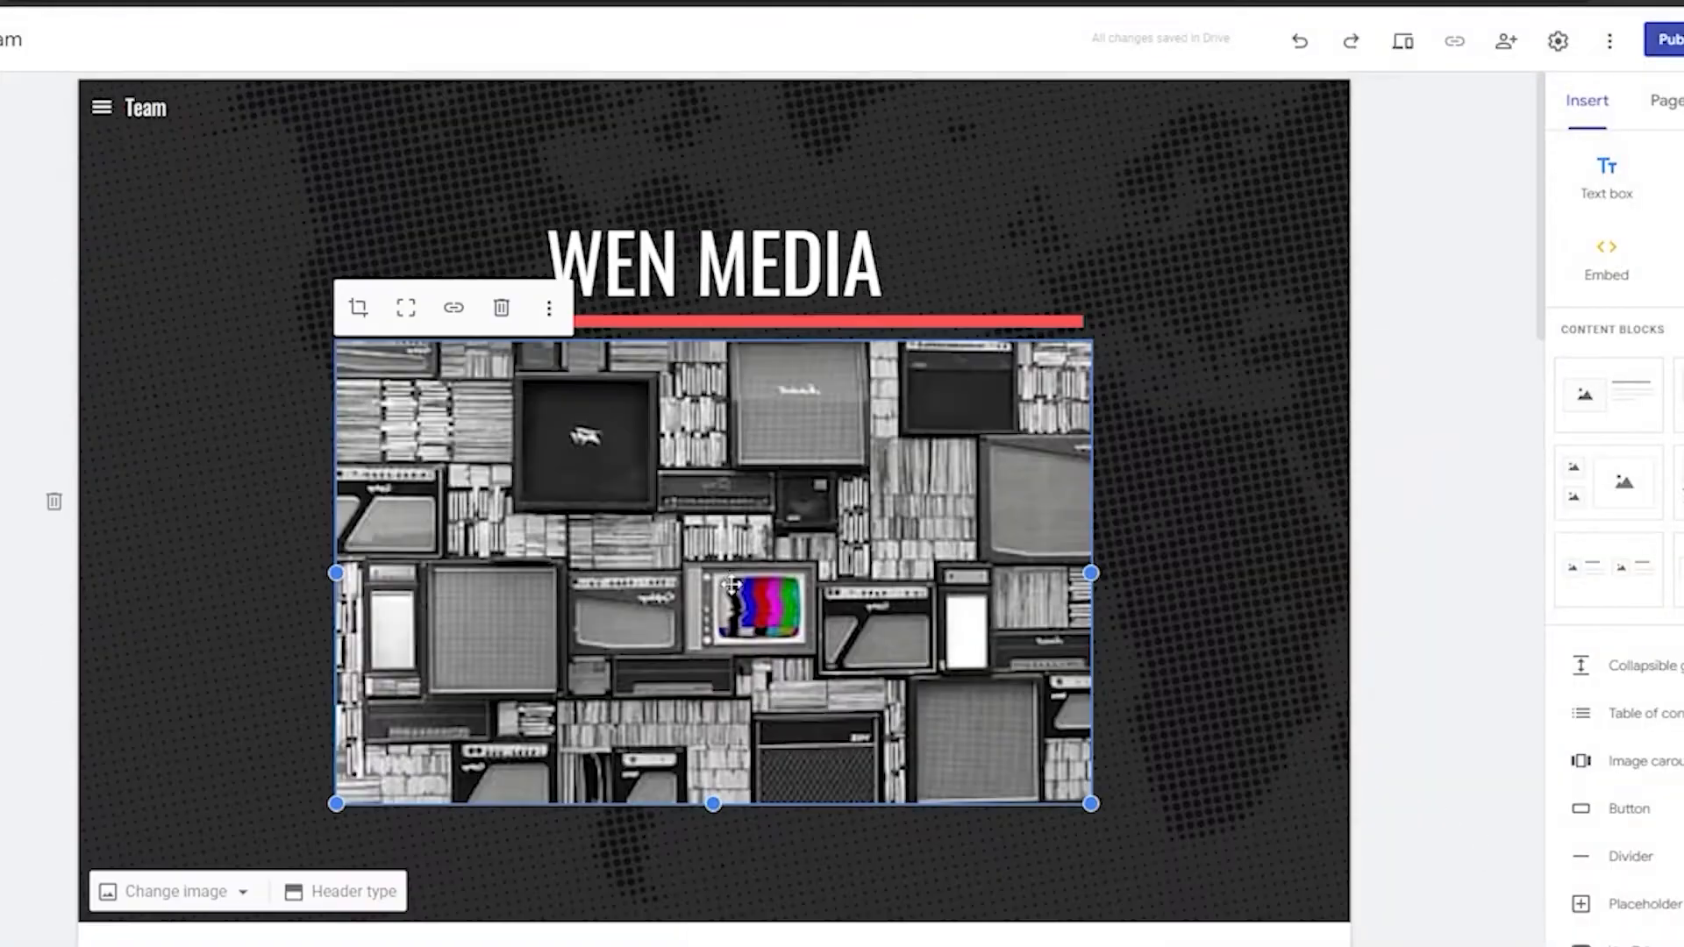
Try the inserted picture at another header position, delete it, and undo back to the centred WEN MEDIA title alone
{"action": "left_click_drag", "start_coordinate": [733, 576], "coordinate": [677, 385]}
{"action": "left_click_drag", "start_coordinate": [901, 506], "coordinate": [906, 549]}
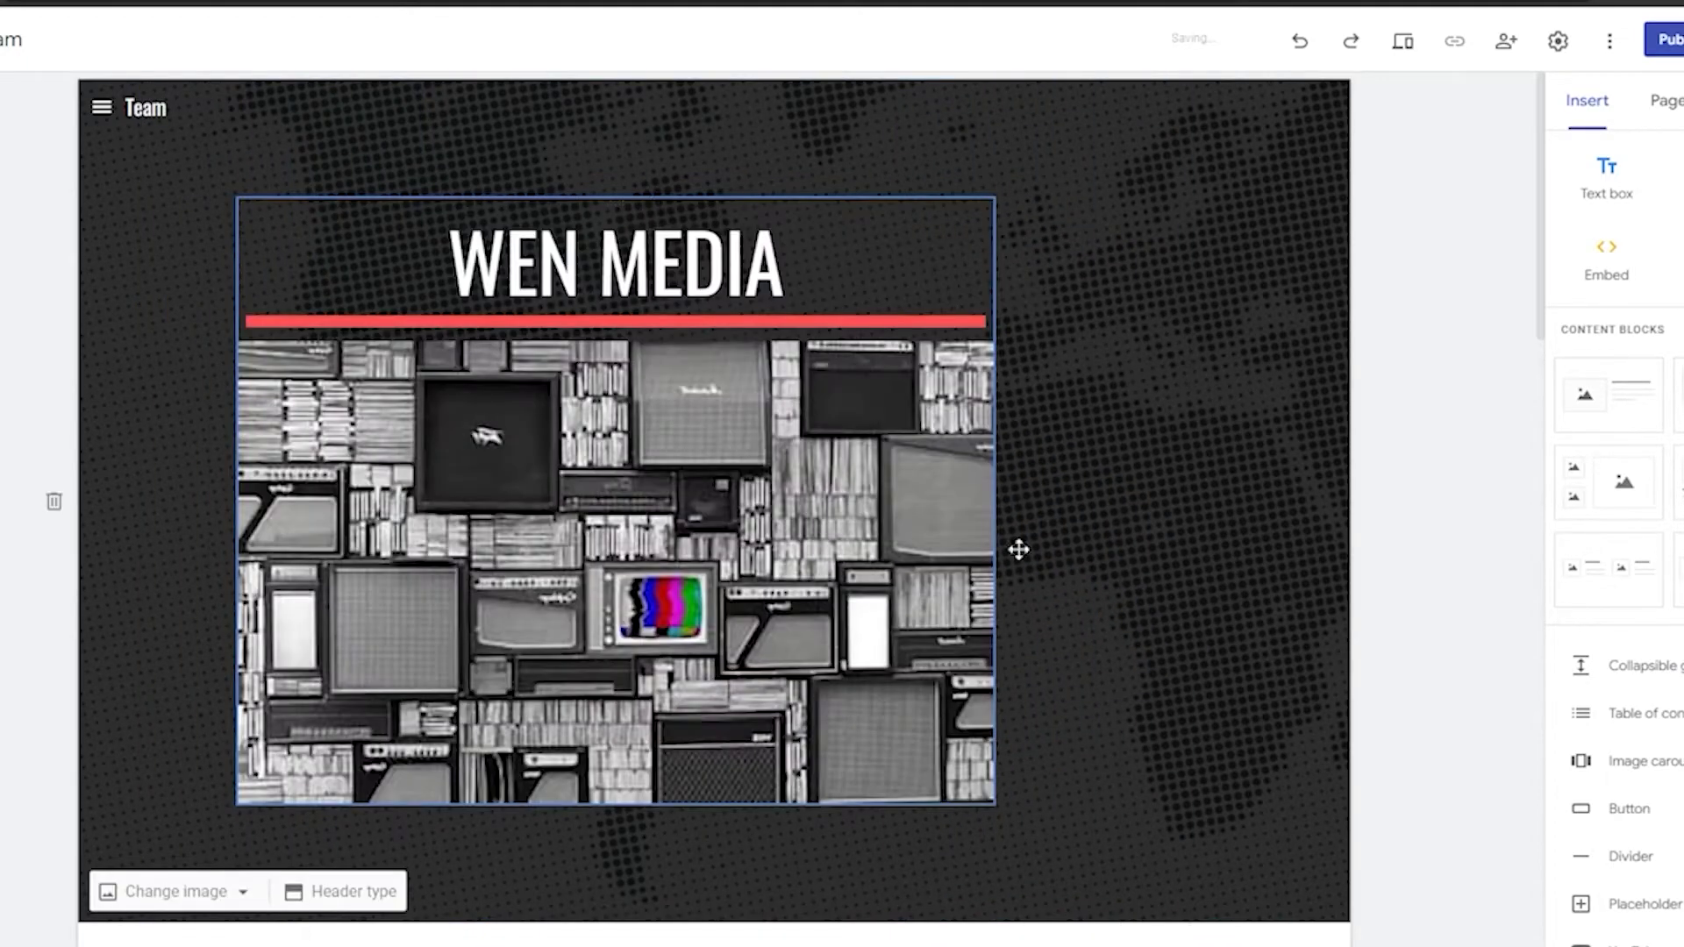
{"action": "left_click", "coordinate": [775, 455]}
{"action": "key", "text": "Delete"}
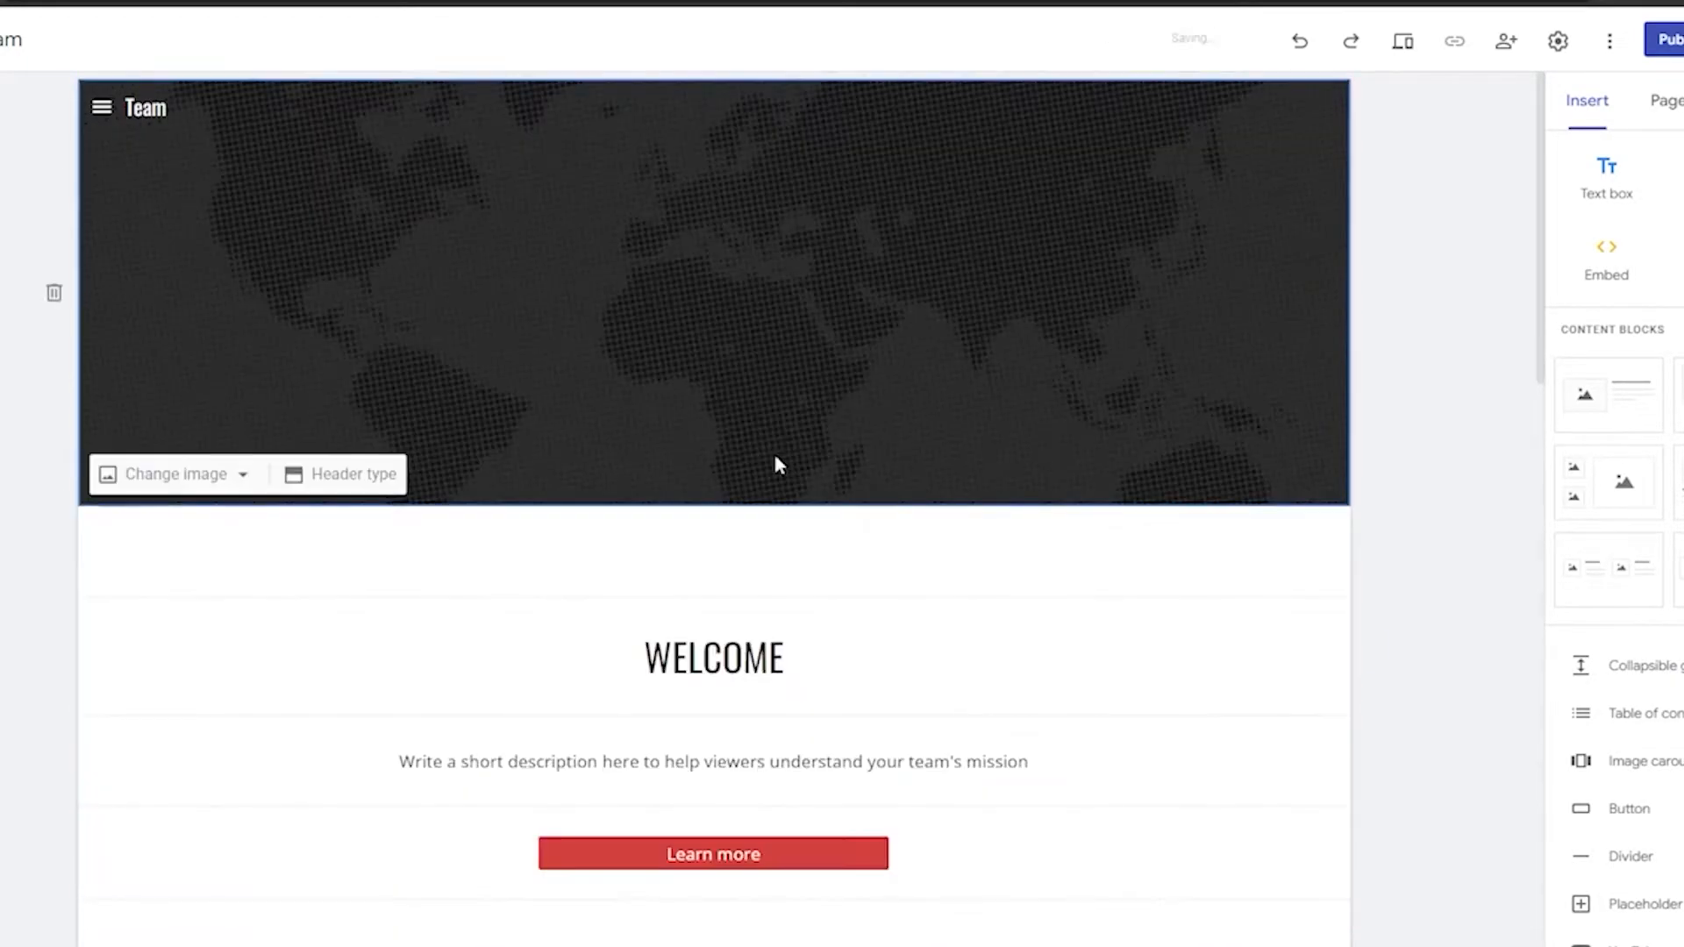
{"action": "key", "text": "ctrl+z"}
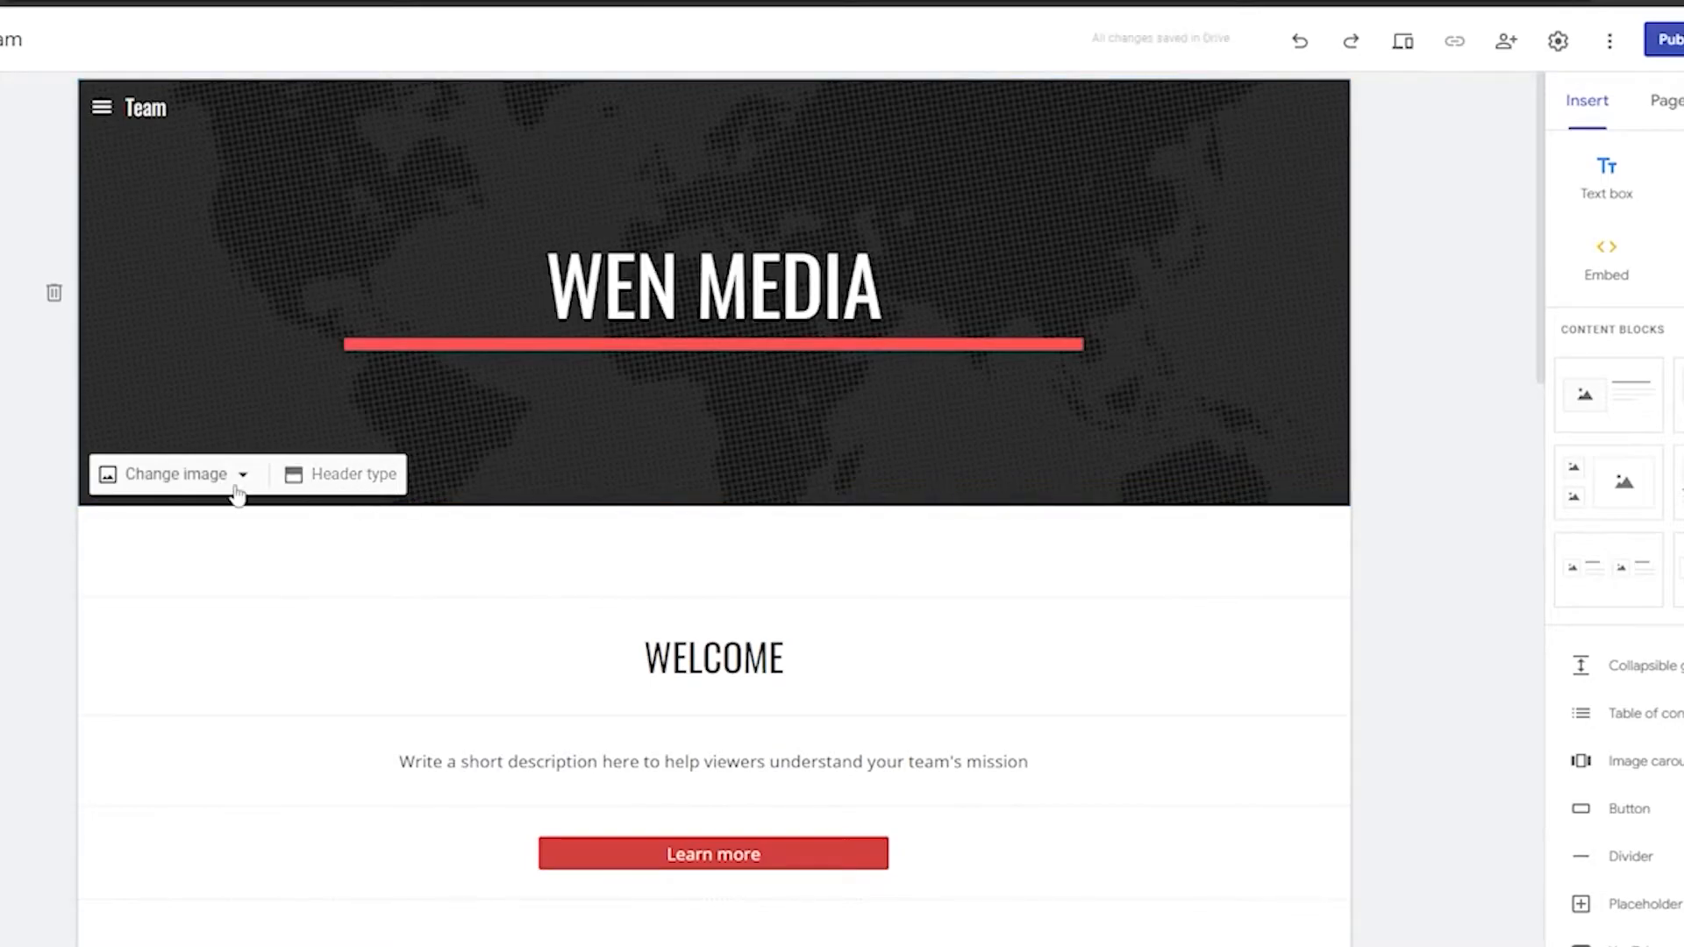
{"action": "left_click", "coordinate": [235, 481]}
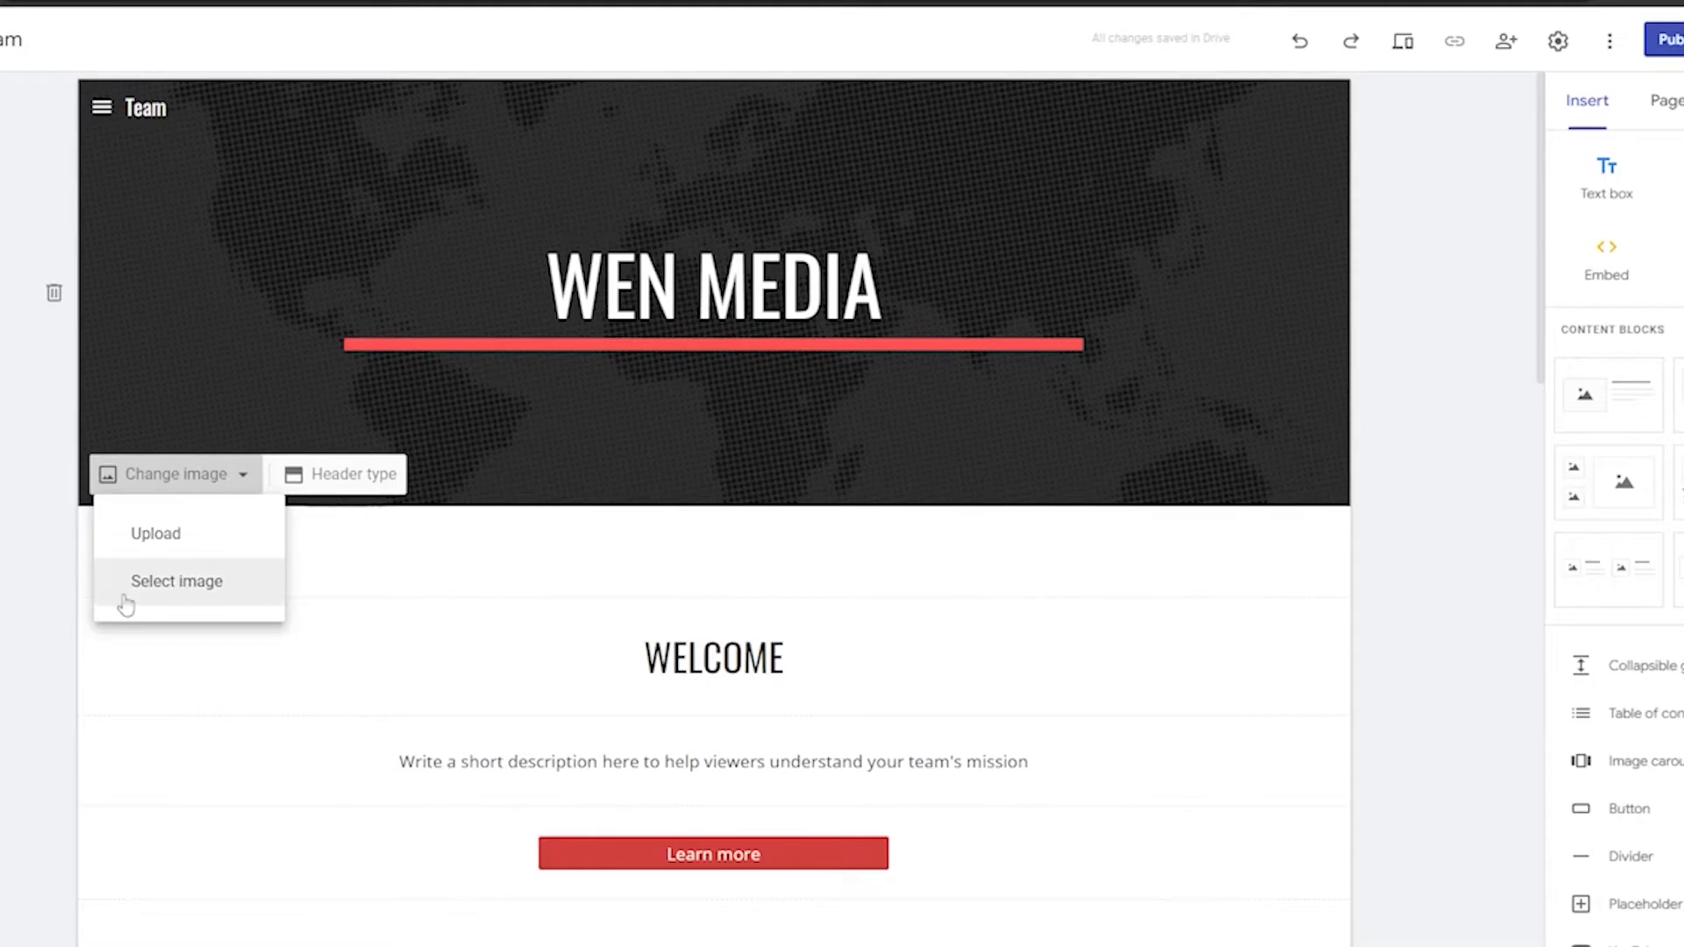
{"action": "left_click", "coordinate": [171, 542]}
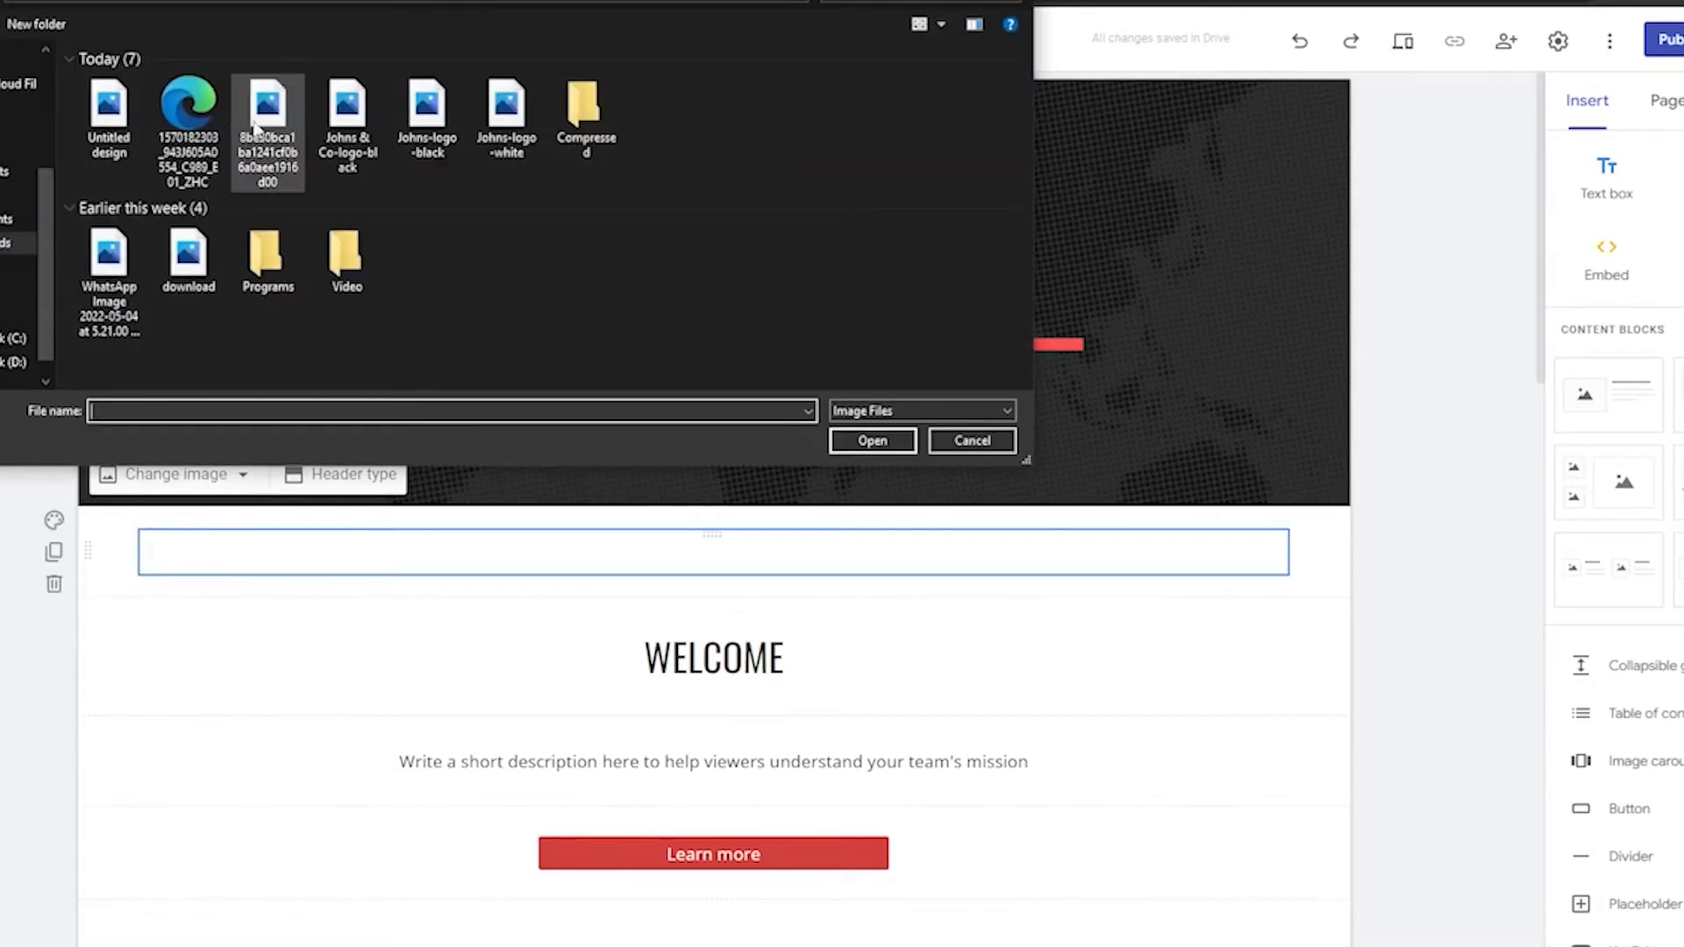
{"action": "left_click", "coordinate": [972, 440]}
Replace the header background by browsing the image gallery, running an image search and choosing the SEO marketing agency illustration
{"action": "left_click", "coordinate": [180, 476]}
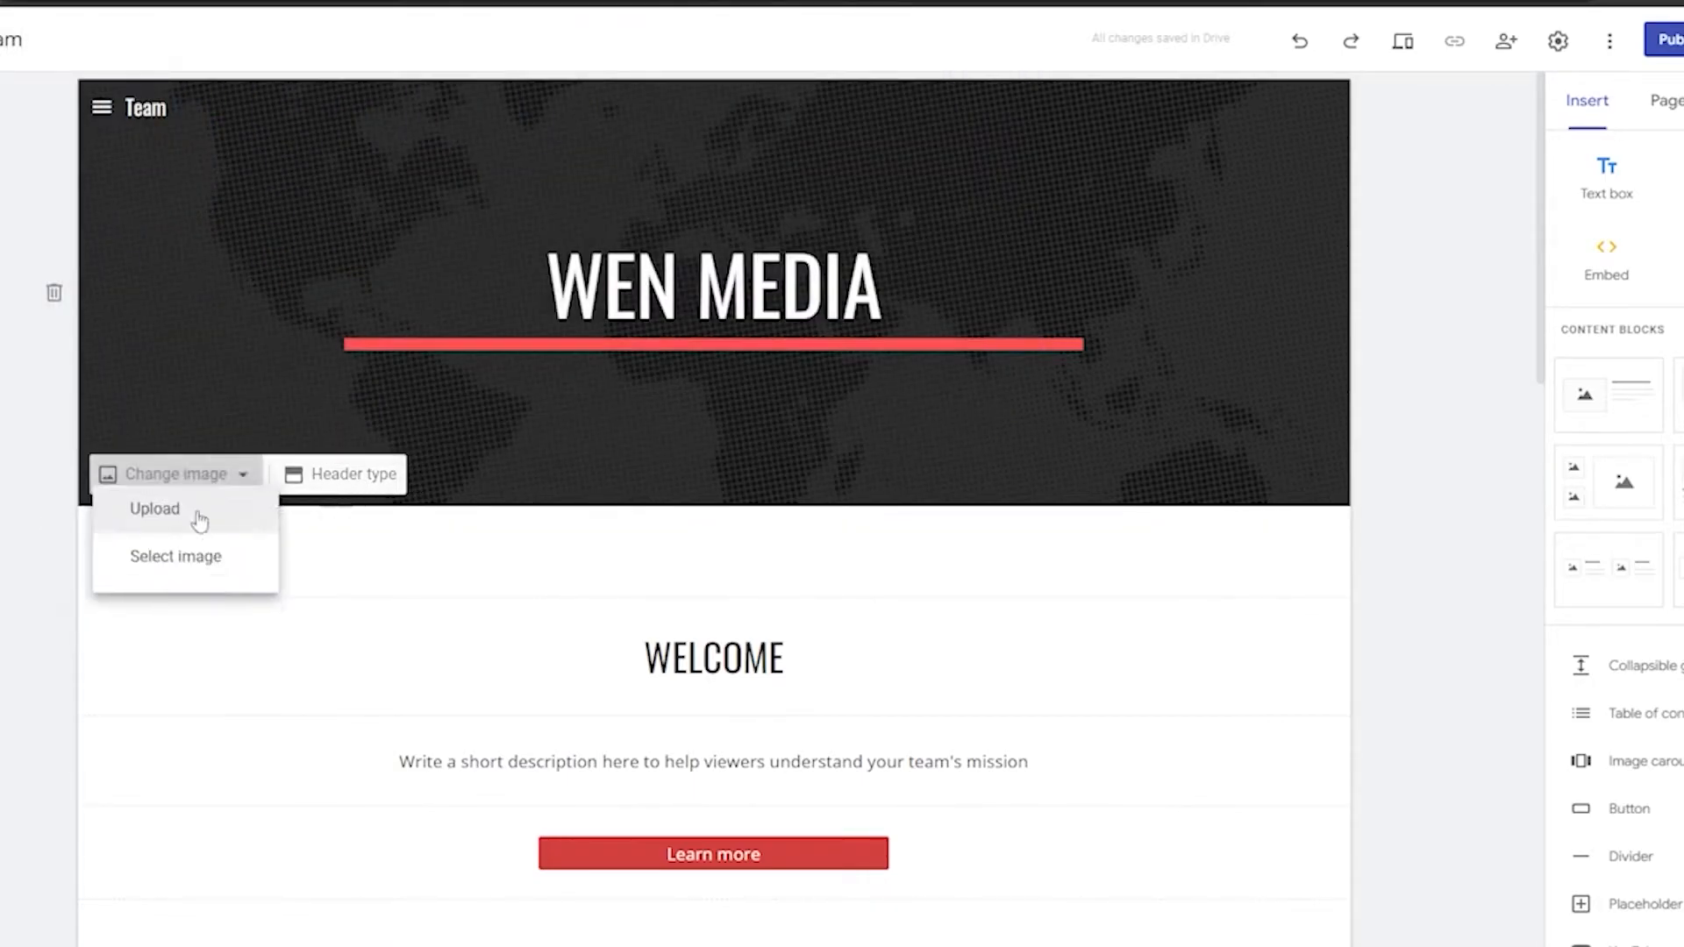
{"action": "left_click", "coordinate": [213, 588]}
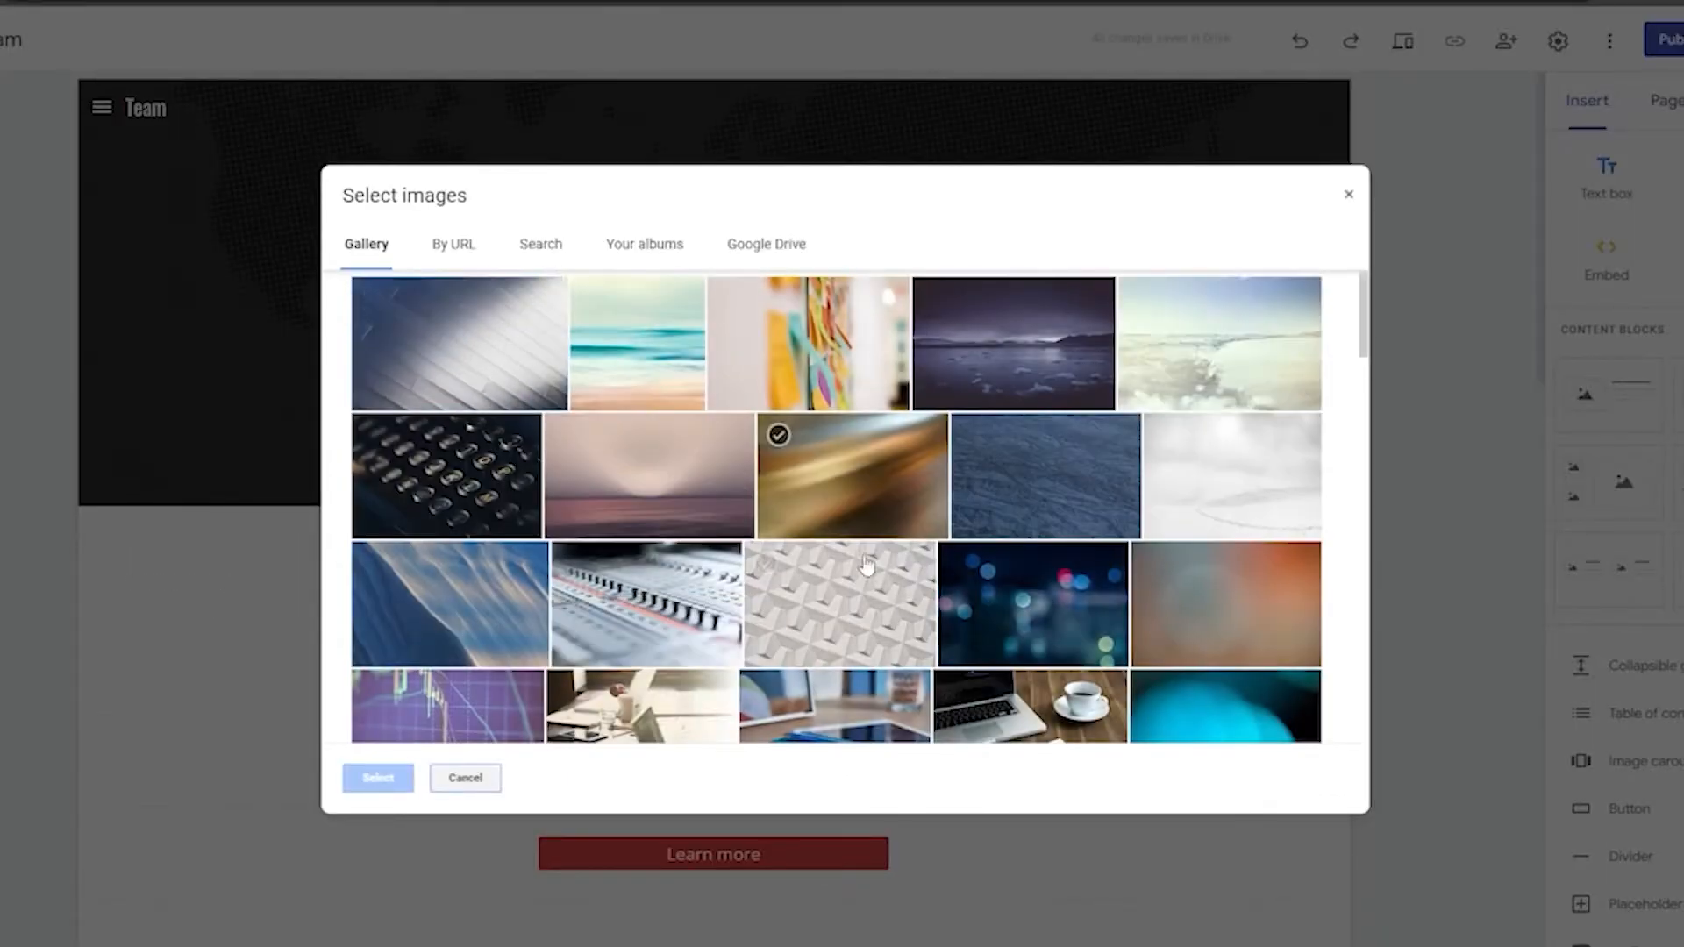
{"action": "scroll", "coordinate": [1032, 623], "scroll_direction": "down", "scroll_amount": 2}
{"action": "scroll", "coordinate": [1032, 624], "scroll_direction": "down", "scroll_amount": 11}
{"action": "scroll", "coordinate": [1049, 618], "scroll_direction": "up", "scroll_amount": 13}
{"action": "left_click", "coordinate": [530, 253]}
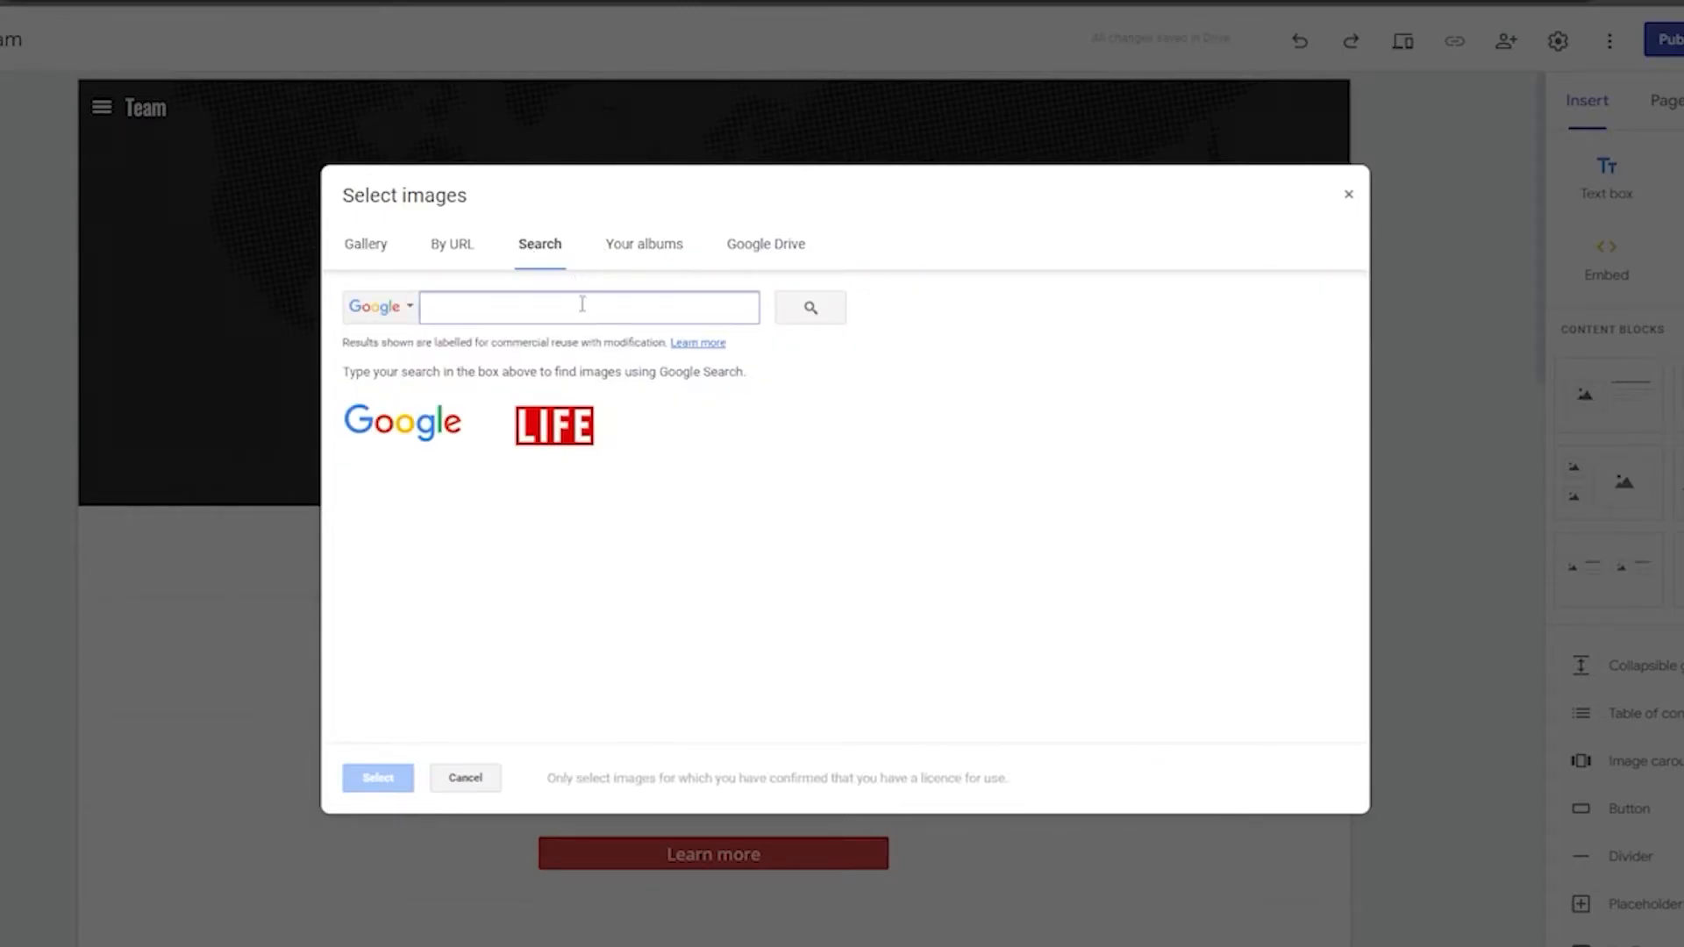
{"action": "type", "text": "M"}
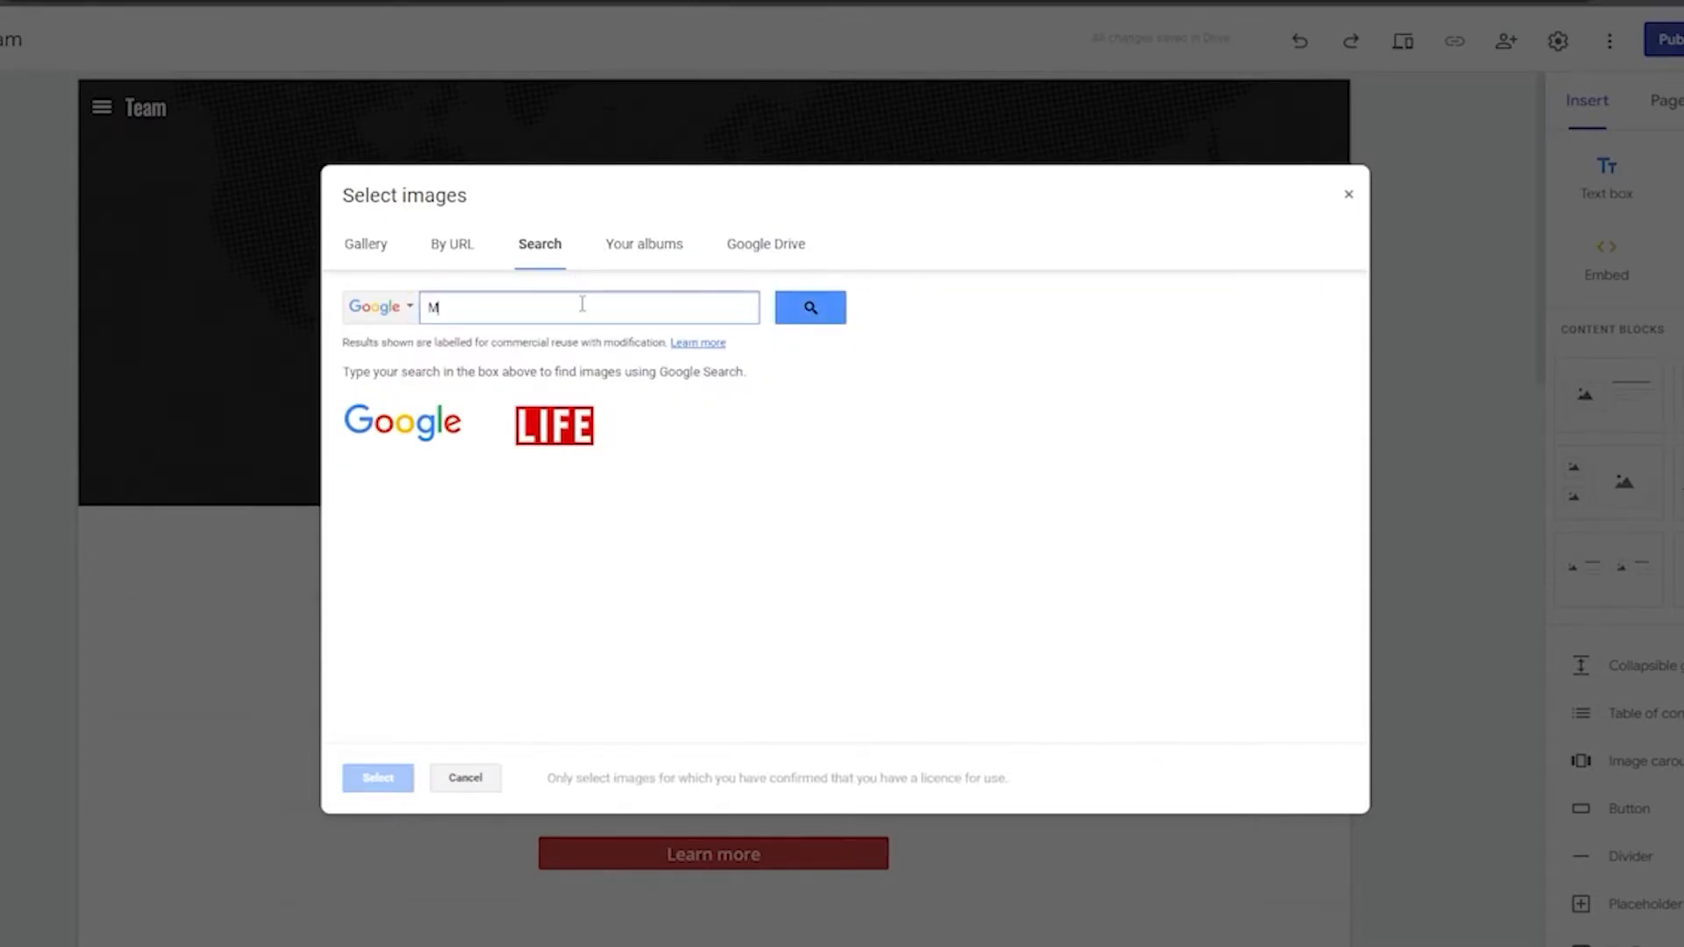
{"action": "key", "text": "Return"}
{"action": "scroll", "coordinate": [1140, 482], "scroll_direction": "down", "scroll_amount": 3}
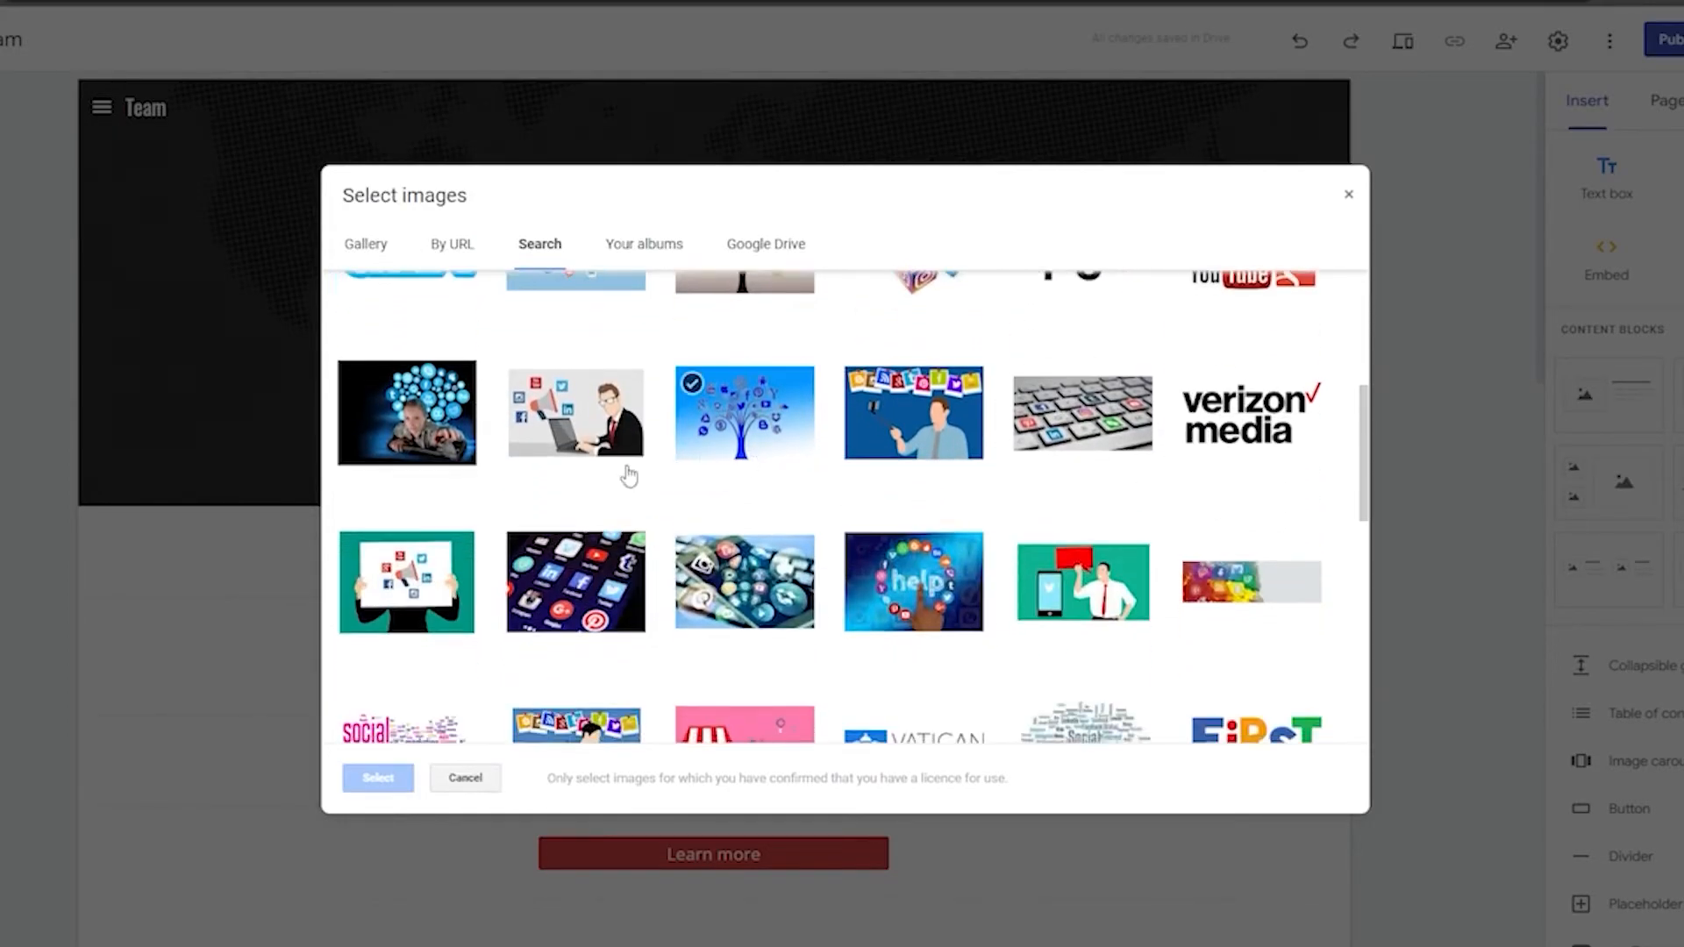
{"action": "scroll", "coordinate": [1176, 491], "scroll_direction": "down", "scroll_amount": 3}
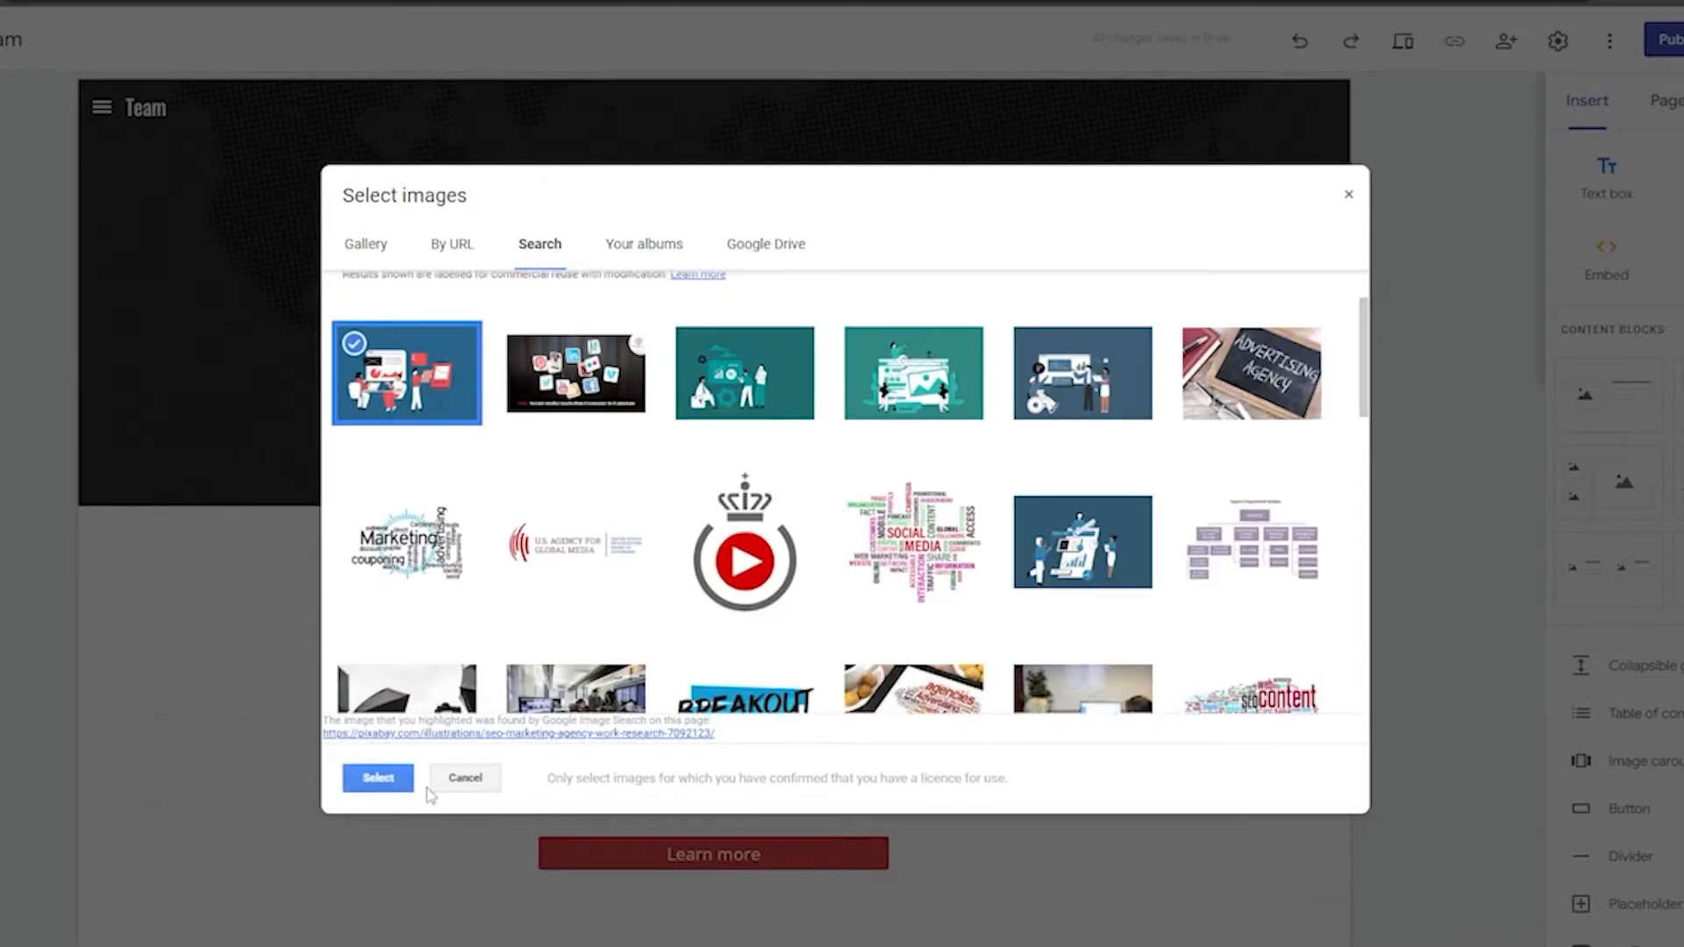
{"action": "left_click", "coordinate": [377, 778]}
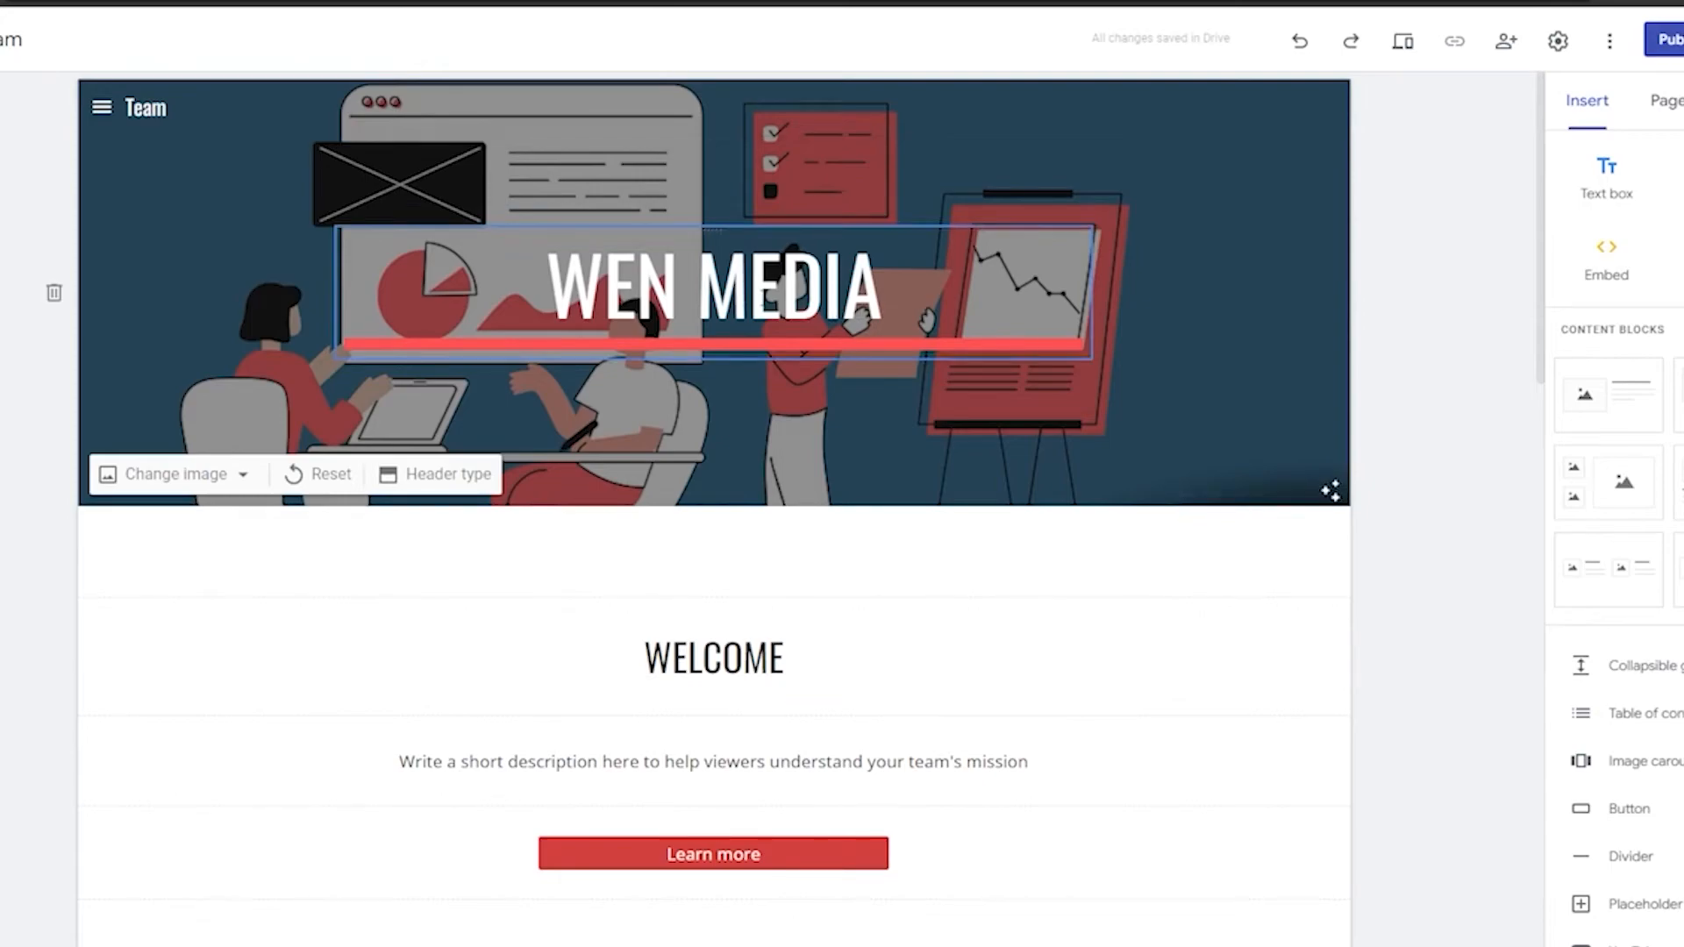
Try black as the text colour of the whole WEN MEDIA title
{"action": "triple_click", "coordinate": [764, 299]}
{"action": "left_click", "coordinate": [881, 291]}
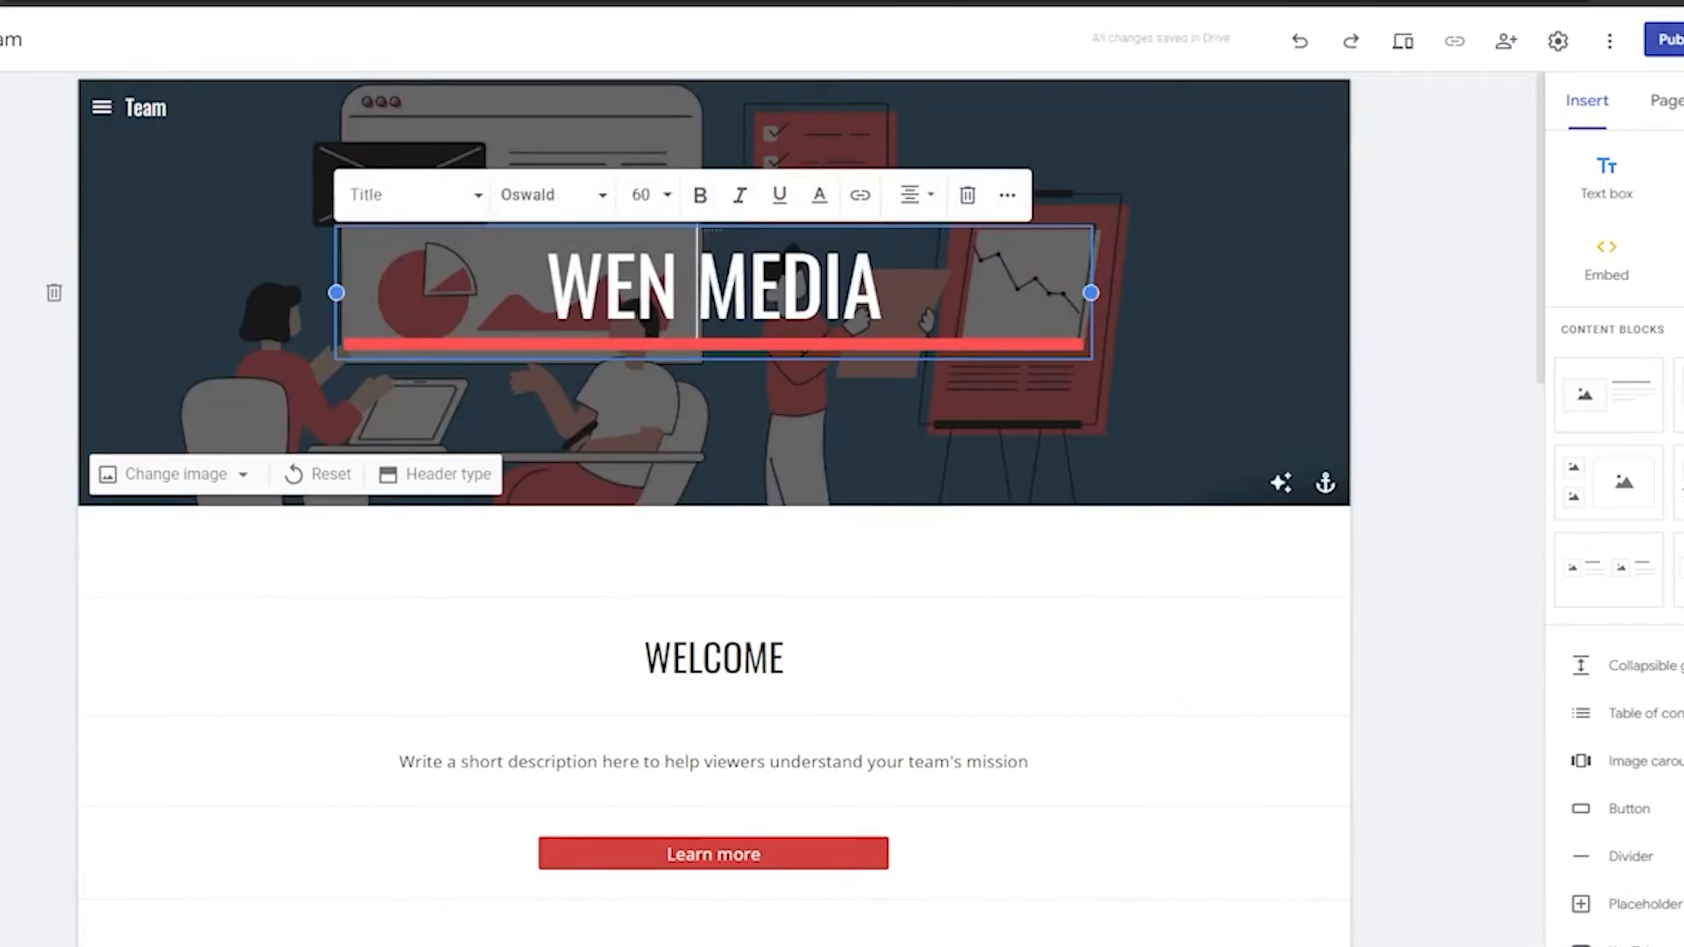
{"action": "left_click_drag", "start_coordinate": [881, 292], "coordinate": [544, 294]}
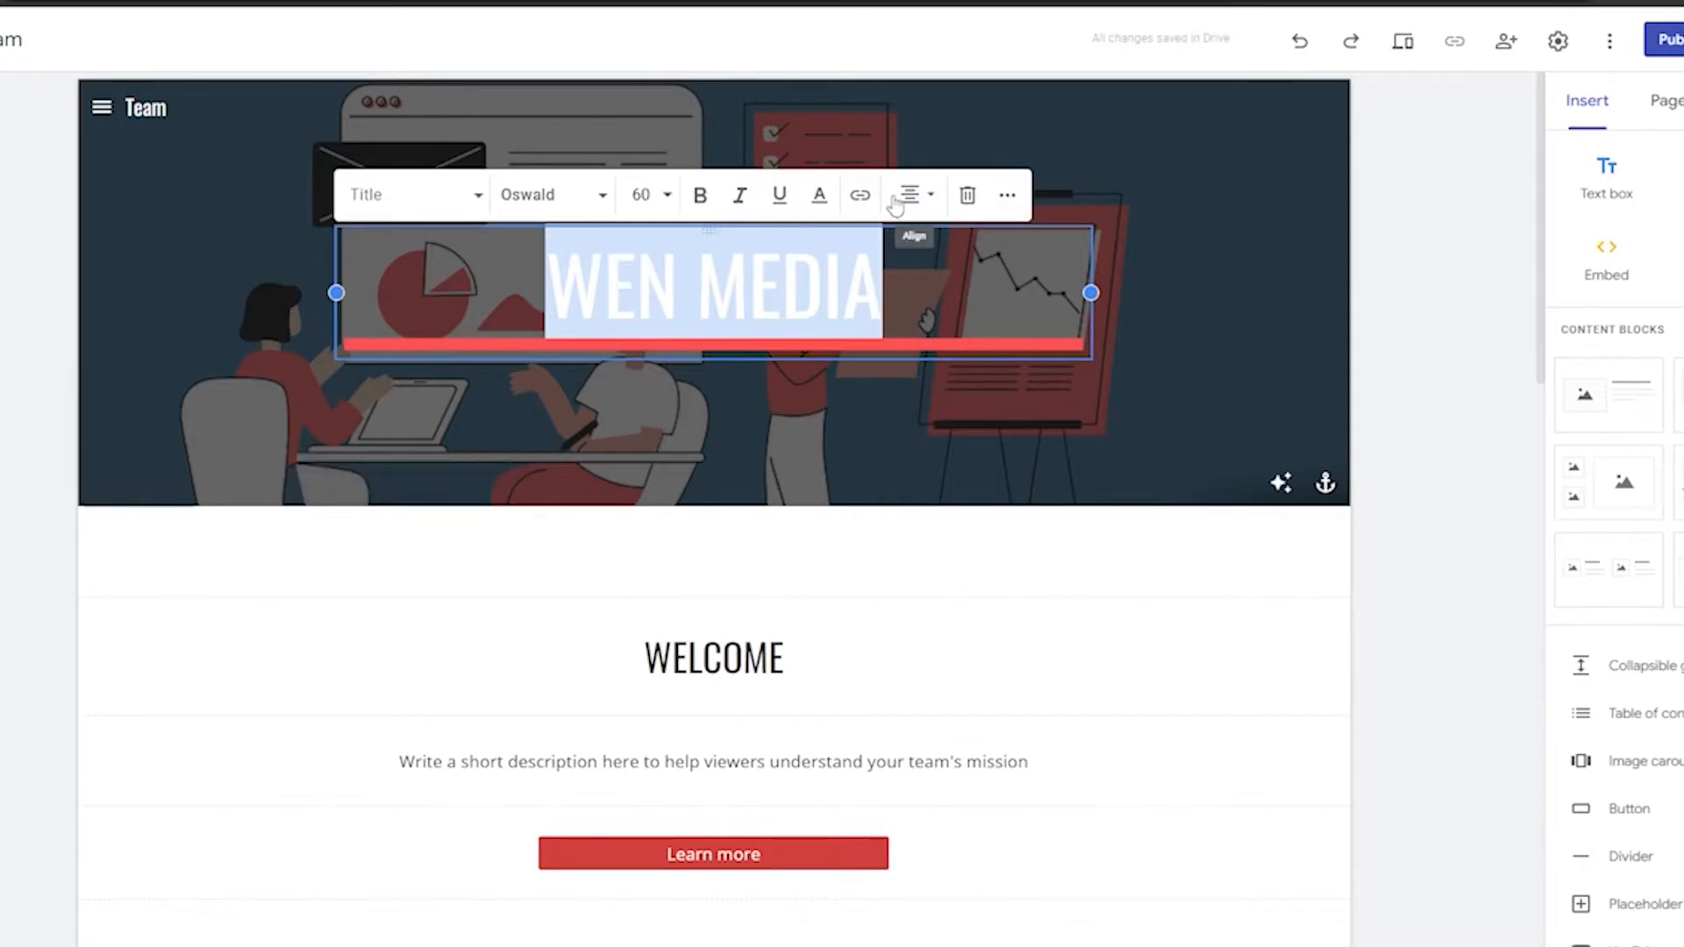
{"action": "left_click", "coordinate": [818, 200]}
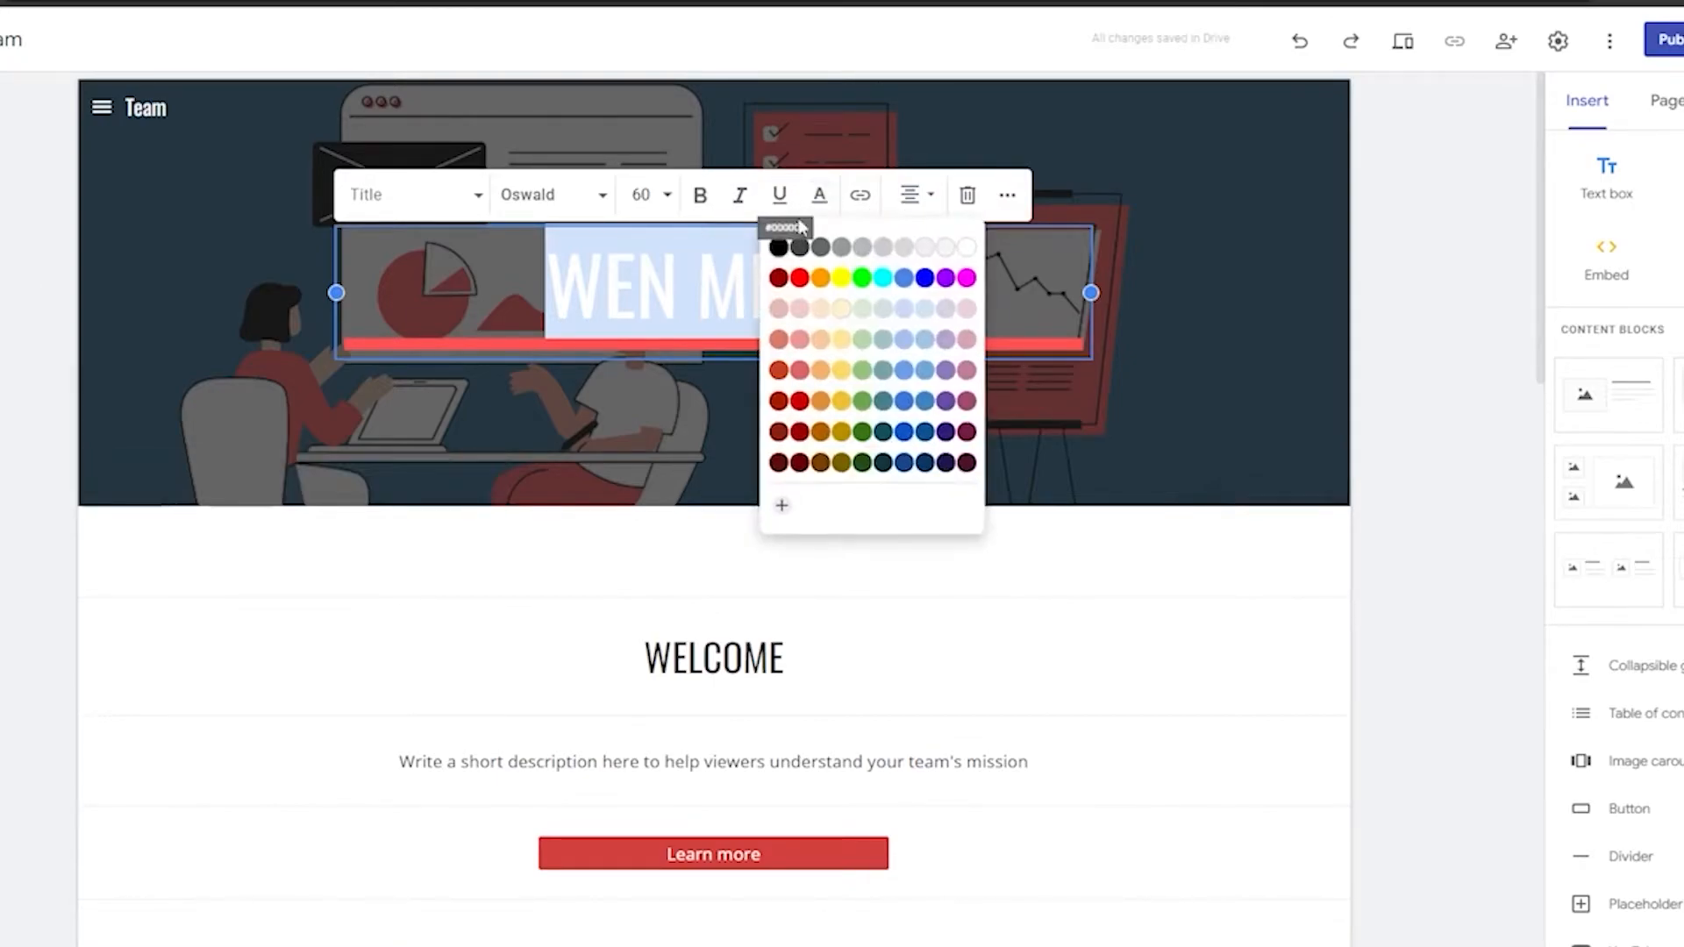
{"action": "left_click", "coordinate": [779, 245]}
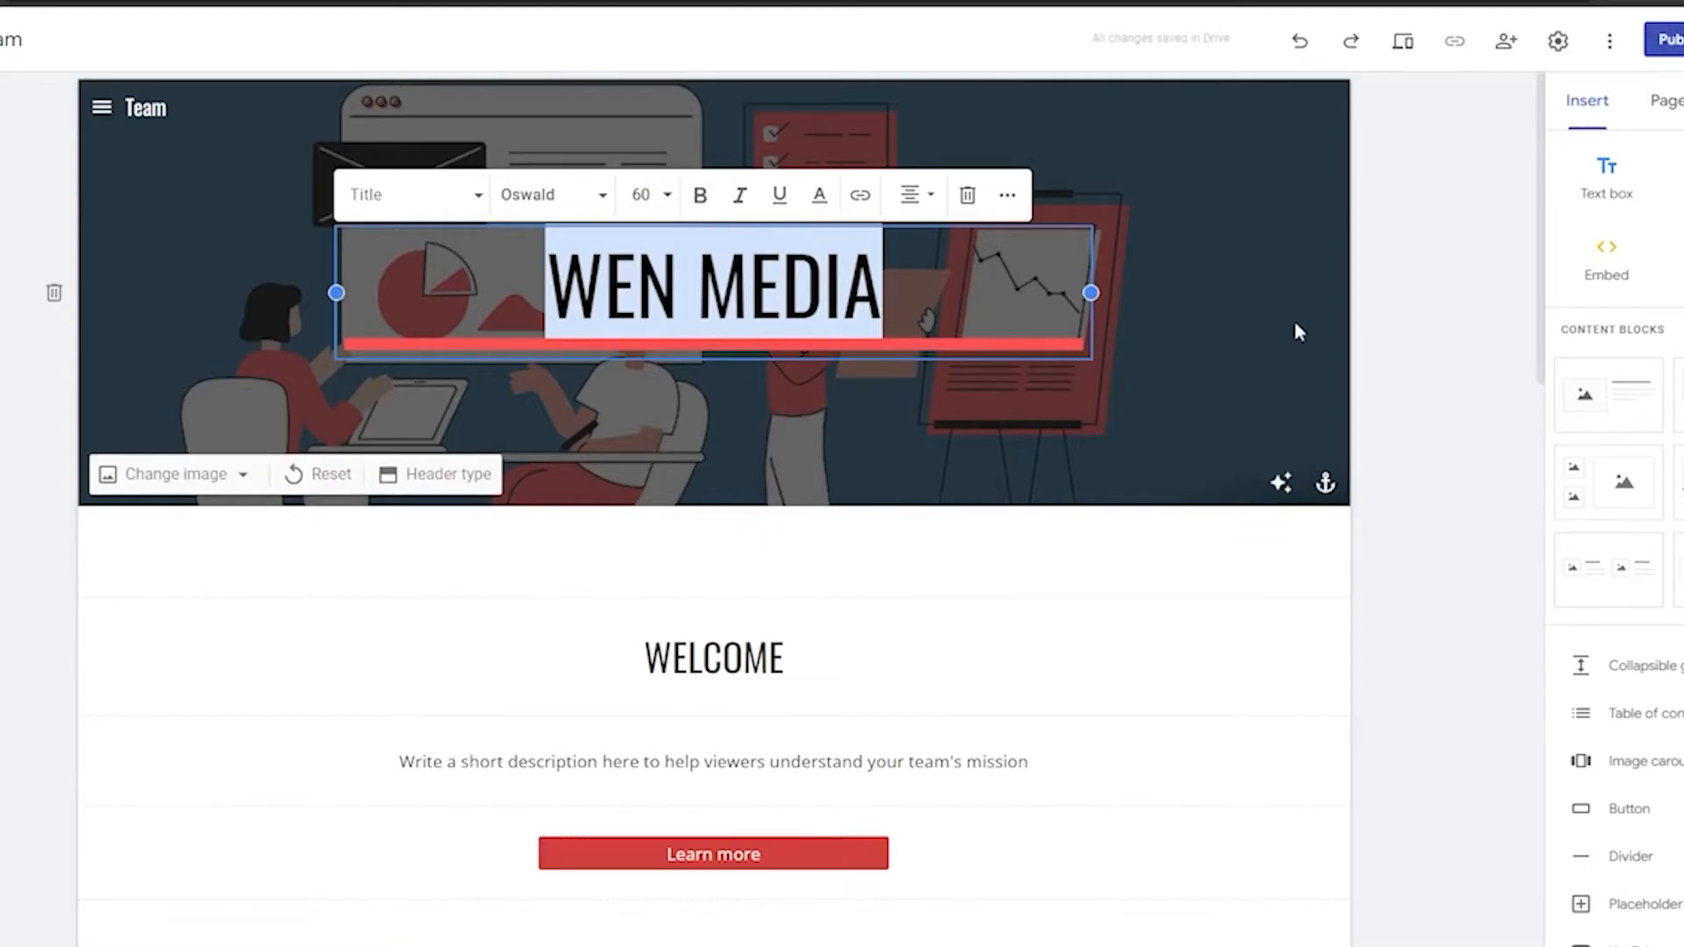
Return the WEN MEDIA title's text colour to white and deselect the title
{"action": "left_click", "coordinate": [1409, 308]}
{"action": "double_click", "coordinate": [769, 300]}
{"action": "left_click", "coordinate": [769, 301]}
{"action": "left_click", "coordinate": [814, 205]}
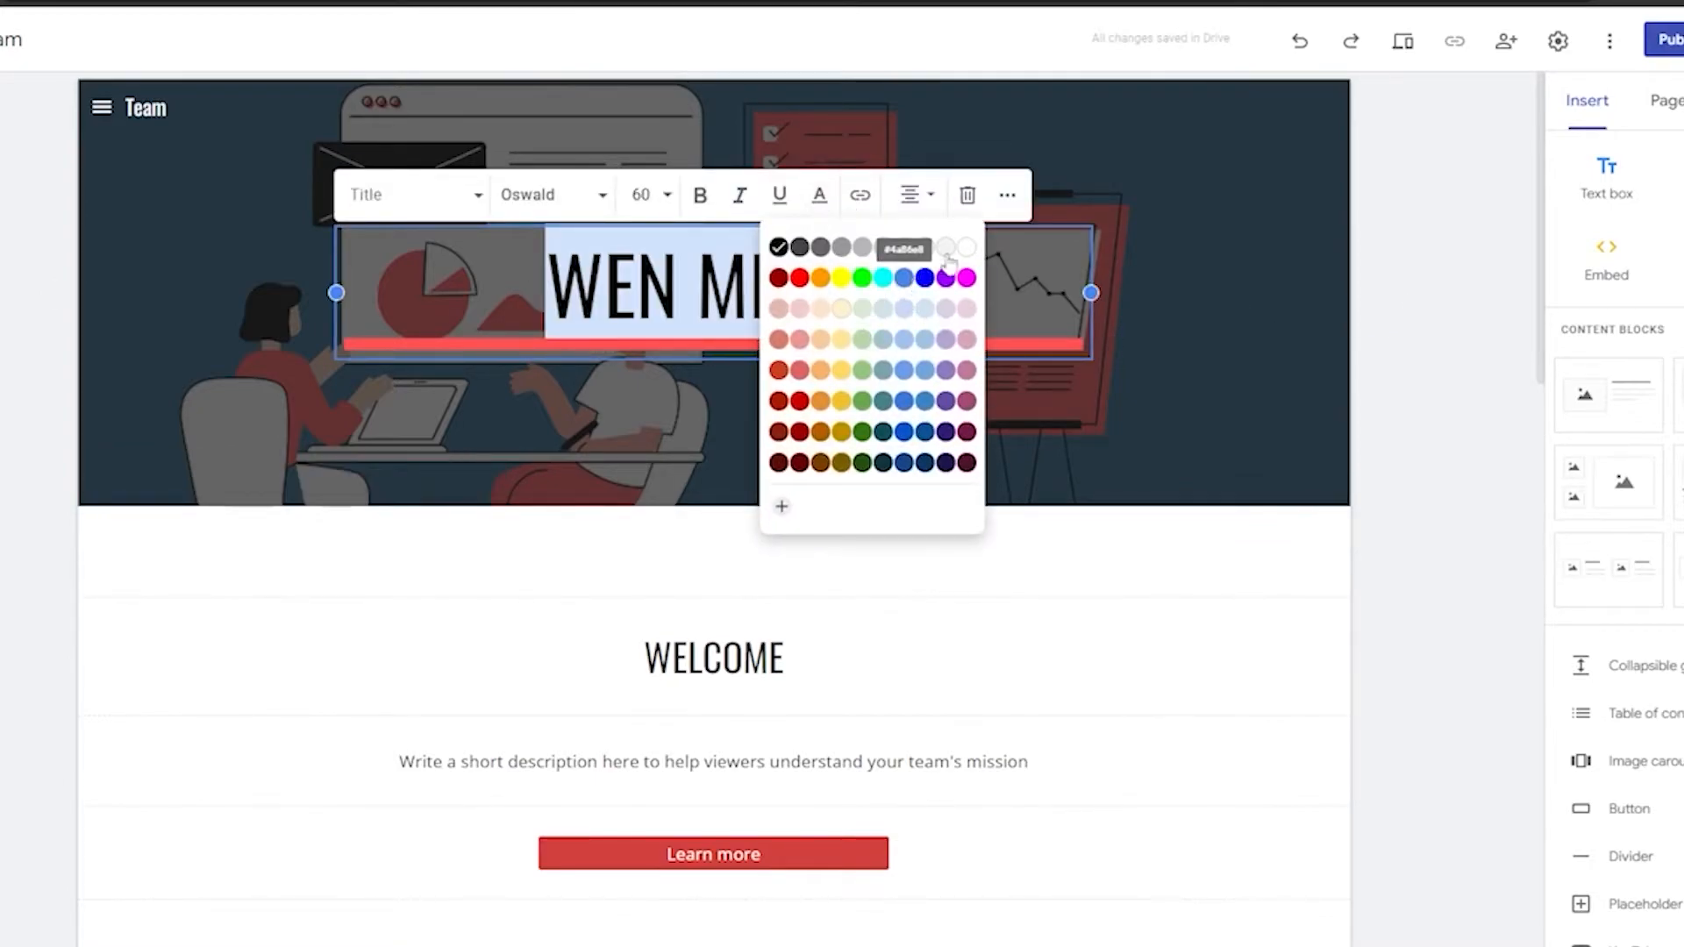
{"action": "left_click", "coordinate": [1316, 301]}
{"action": "left_click", "coordinate": [1398, 279]}
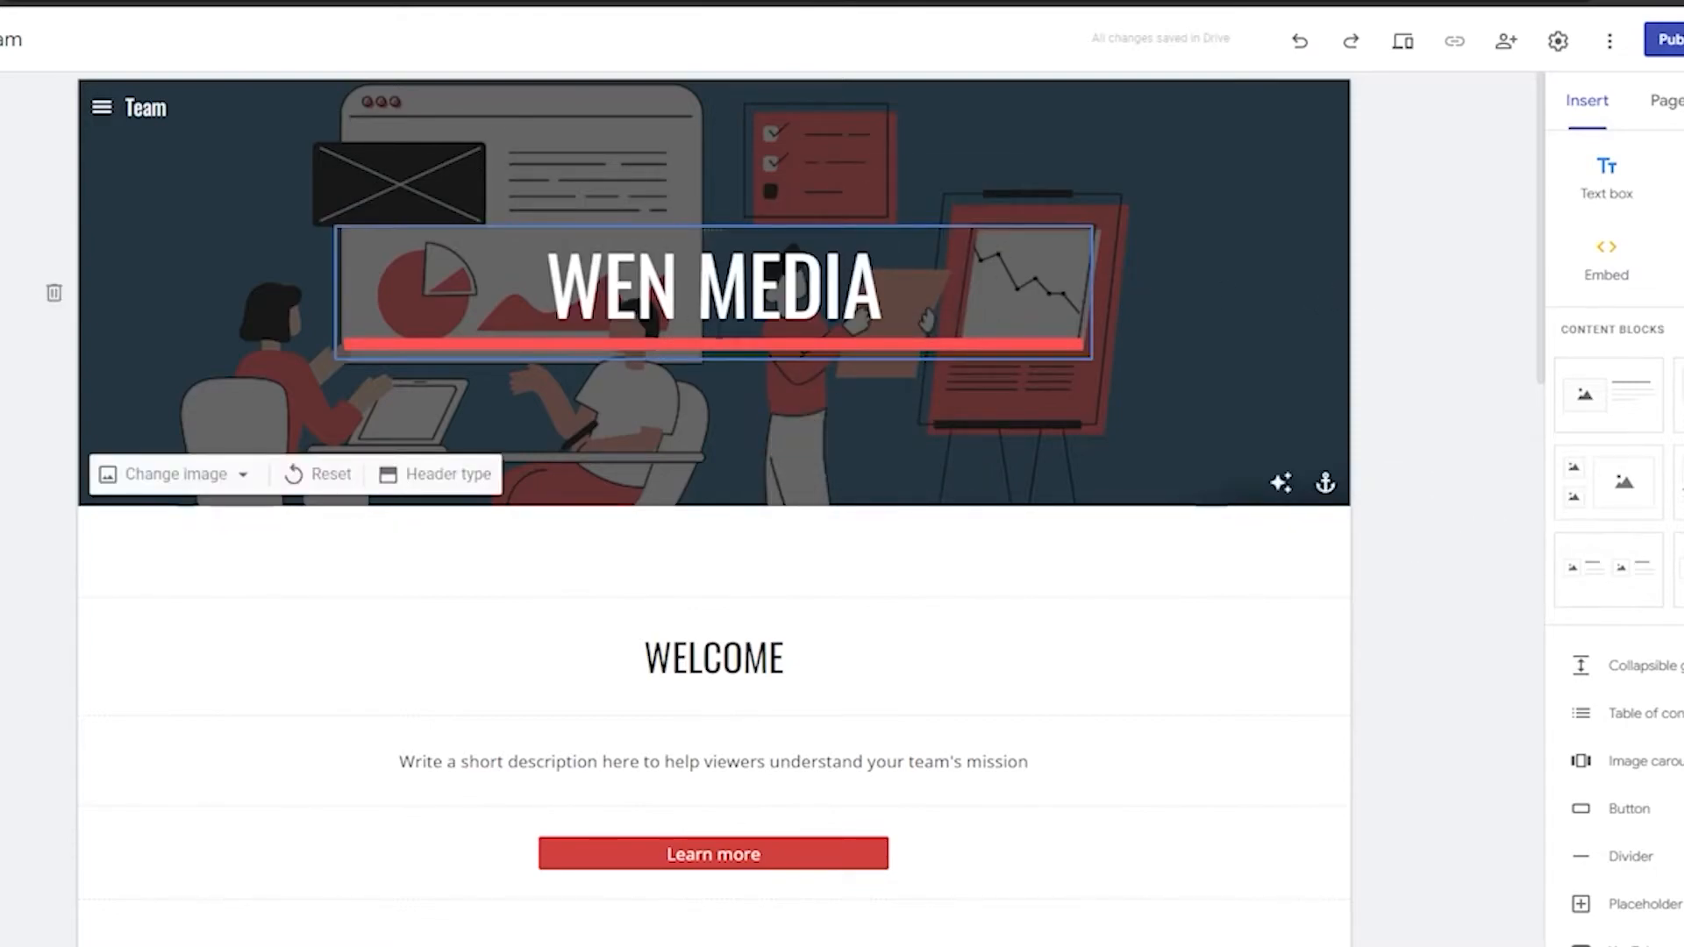
Toggle the header image's readability adjustment off and back on
{"action": "left_click_drag", "start_coordinate": [712, 229], "coordinate": [833, 419]}
{"action": "left_click", "coordinate": [1283, 483]}
{"action": "left_click", "coordinate": [1283, 483]}
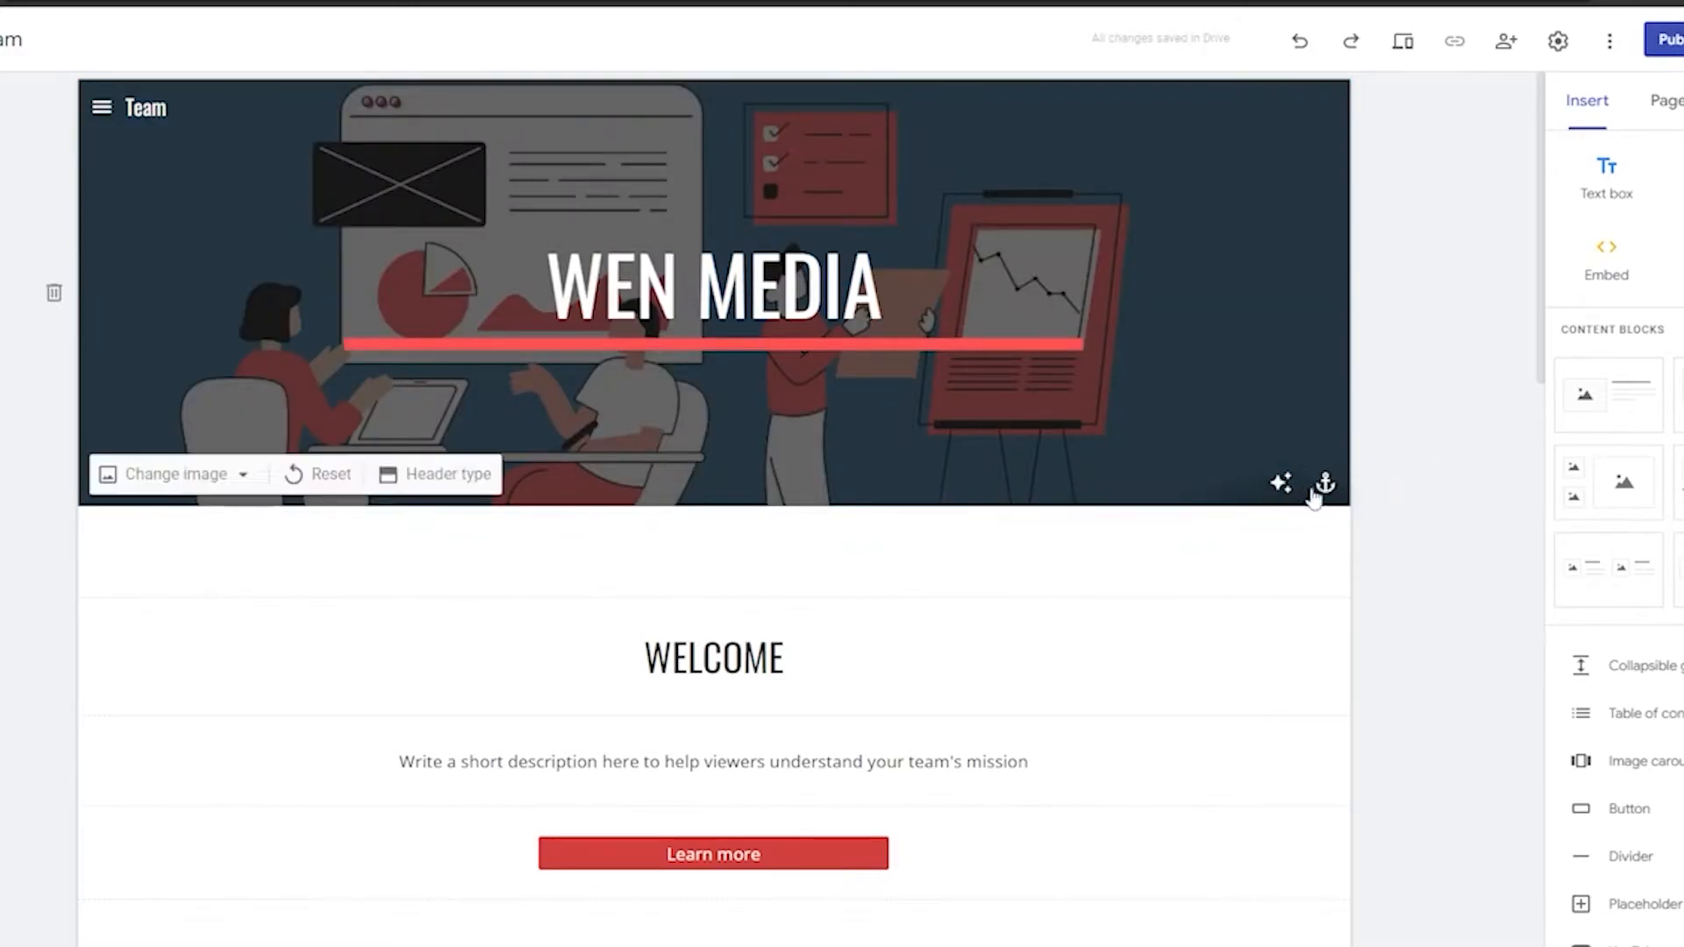
Try anchoring the header image to its top, bottom, left and right, and return the anchor to the centre
{"action": "left_click", "coordinate": [1325, 483]}
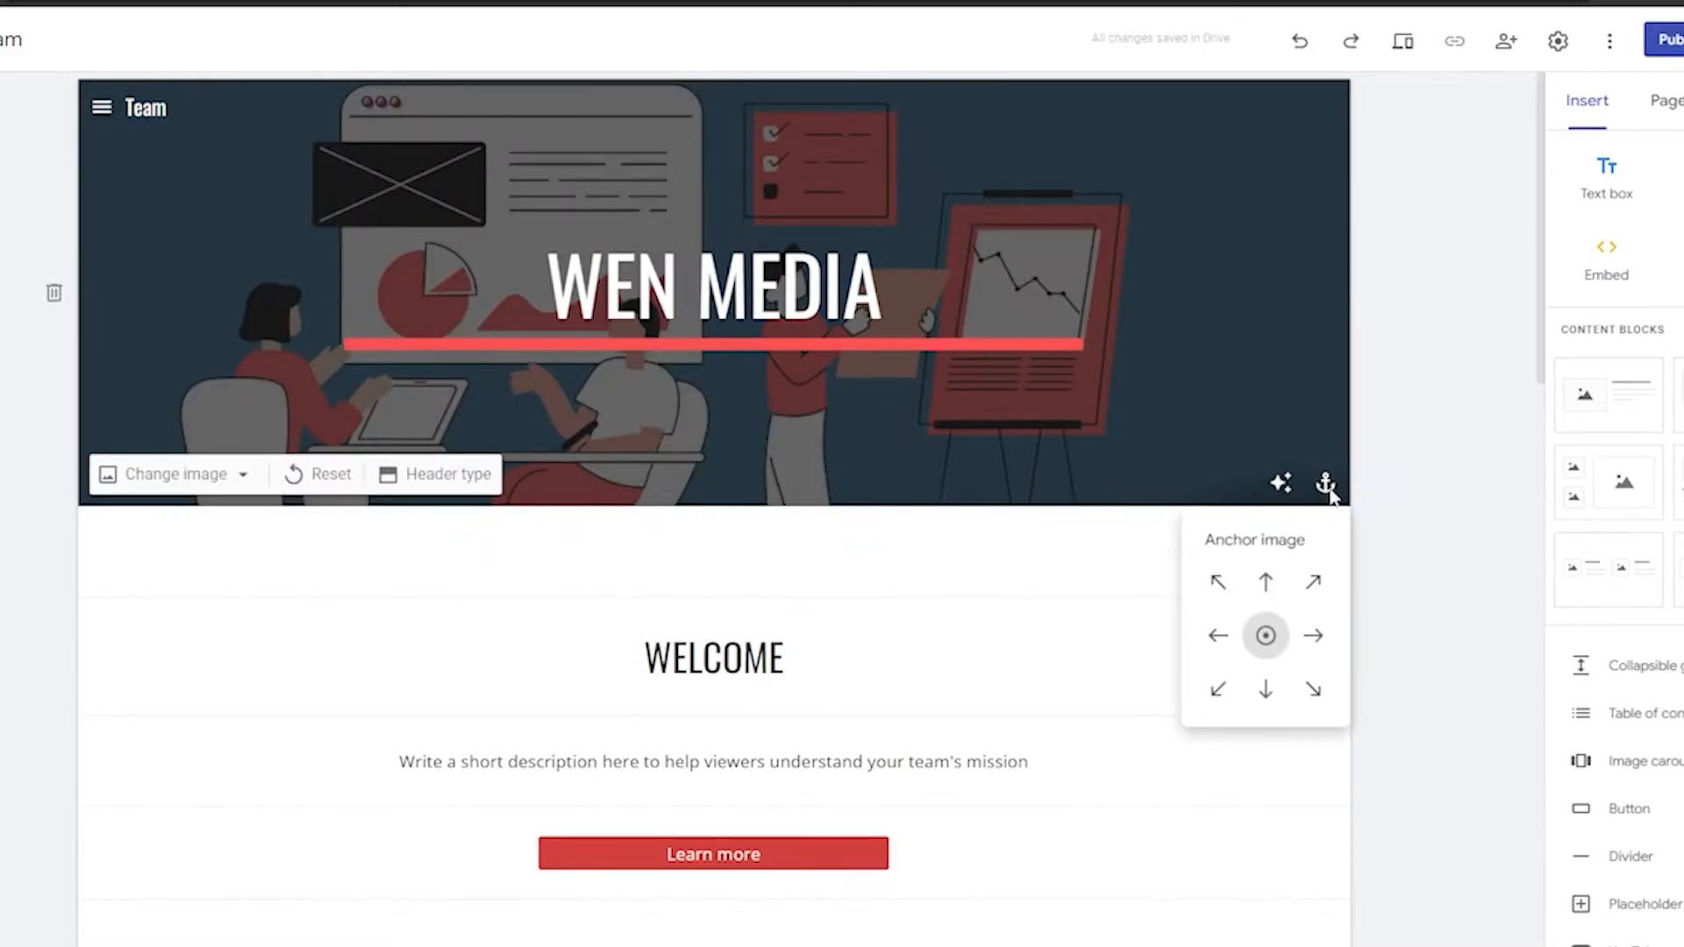
{"action": "left_click", "coordinate": [1266, 581]}
{"action": "left_click", "coordinate": [1265, 688]}
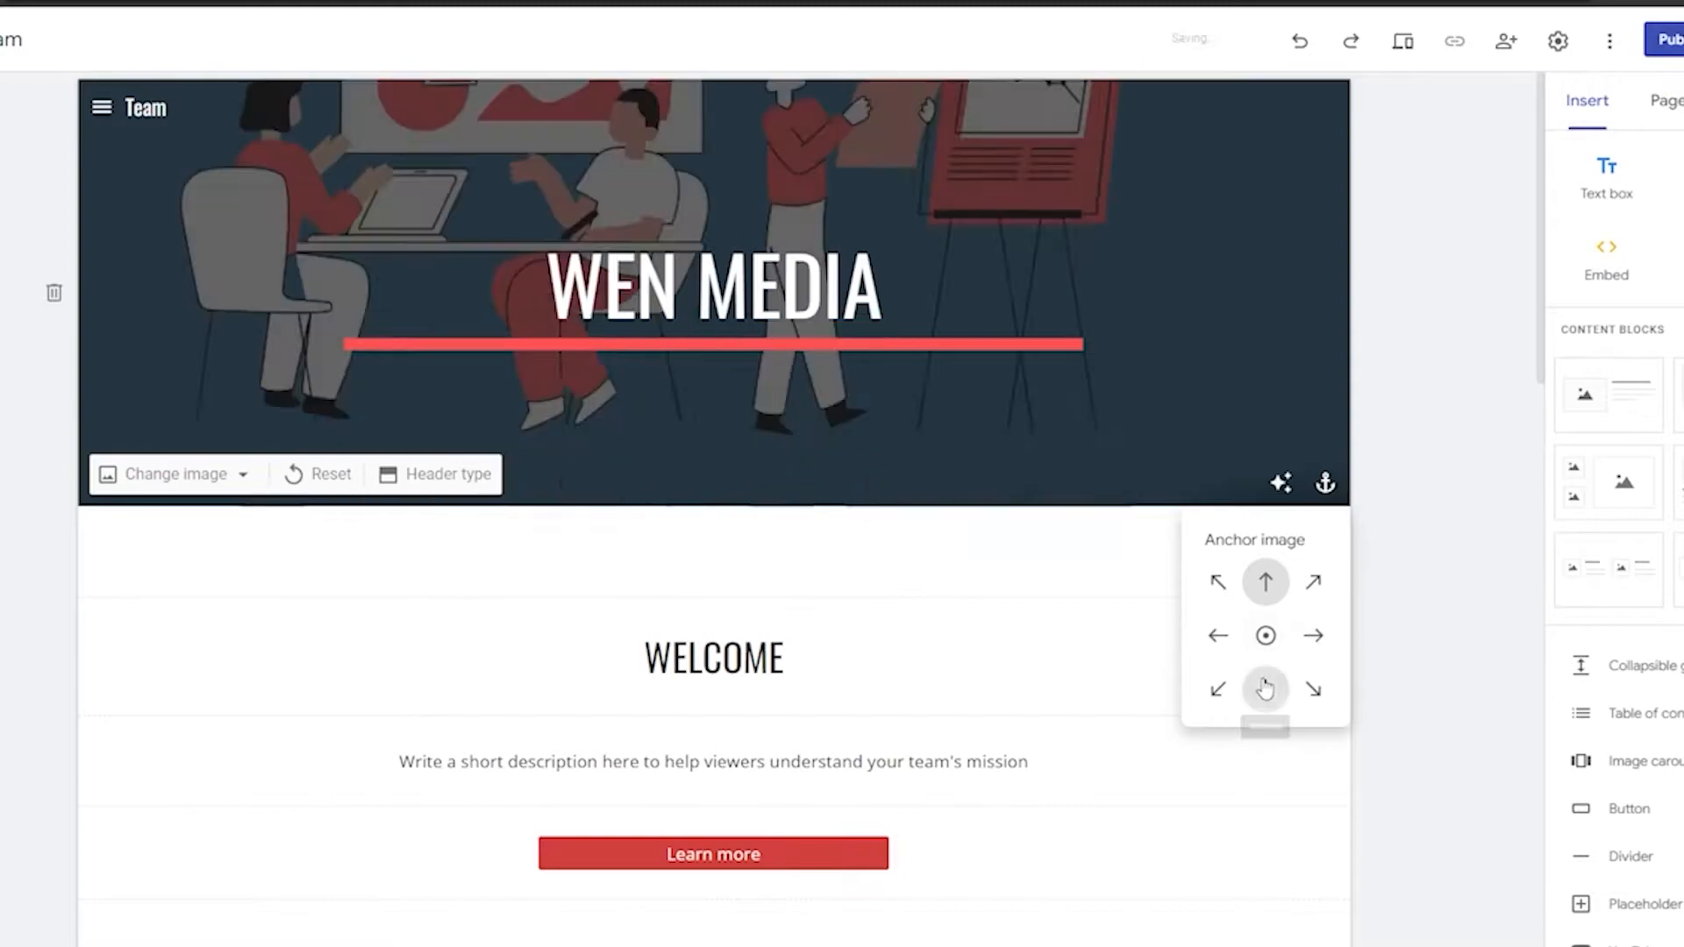
{"action": "left_click", "coordinate": [1218, 635]}
{"action": "left_click", "coordinate": [1313, 635]}
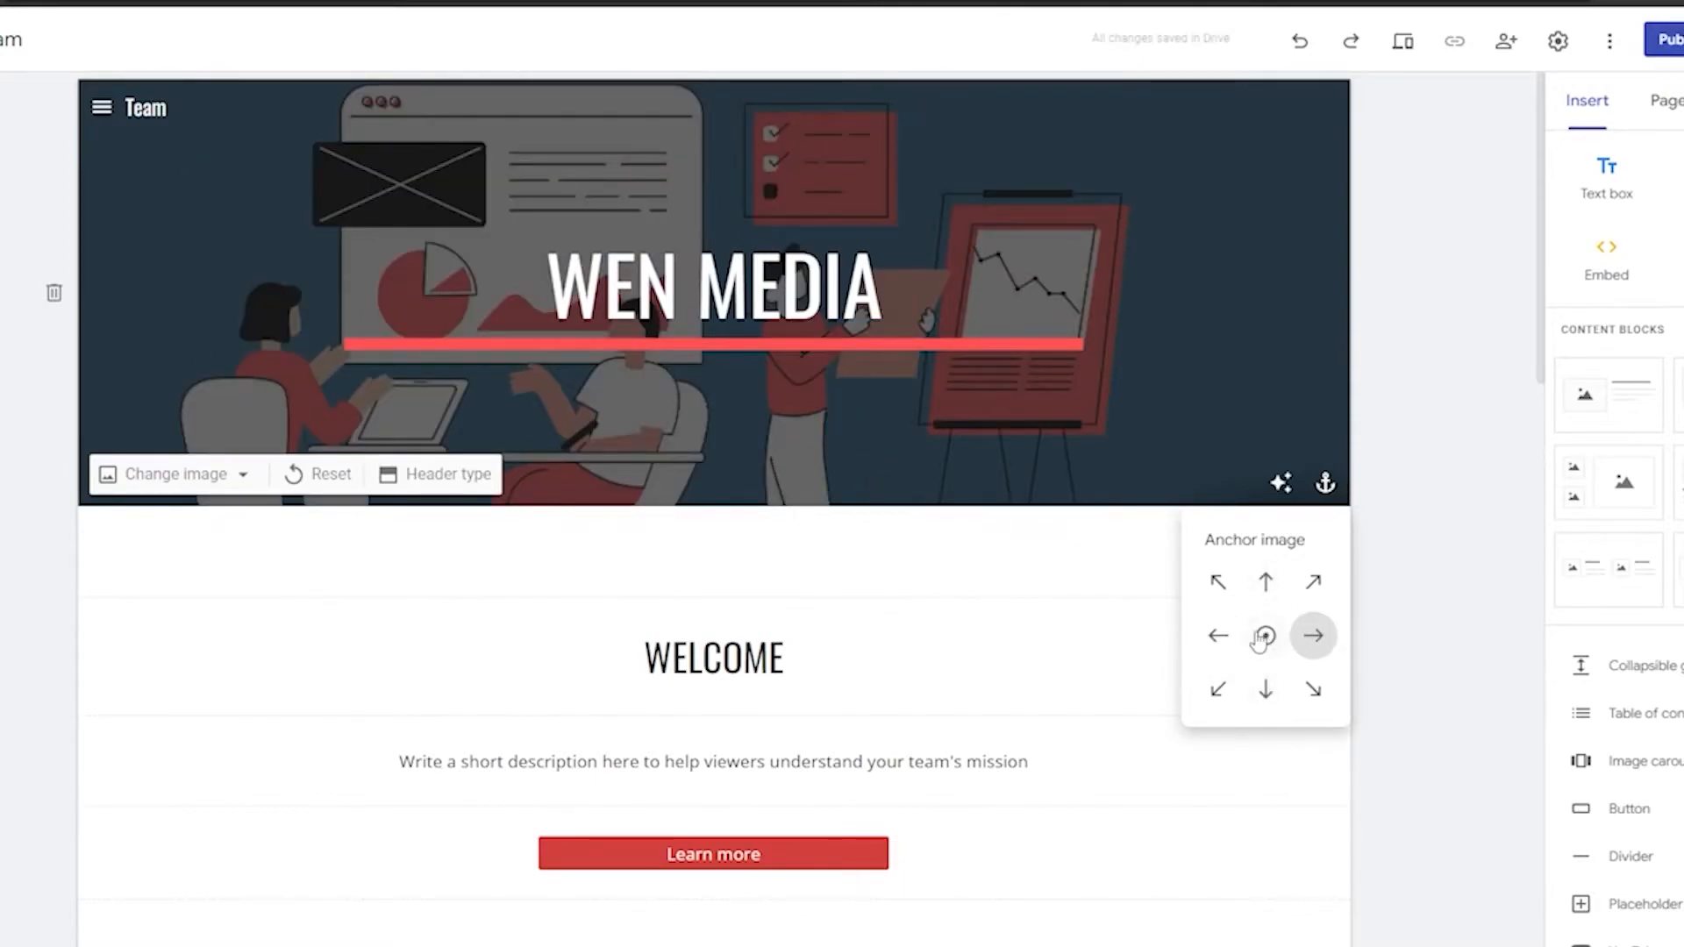
{"action": "left_click", "coordinate": [1265, 634]}
{"action": "left_click", "coordinate": [1421, 551]}
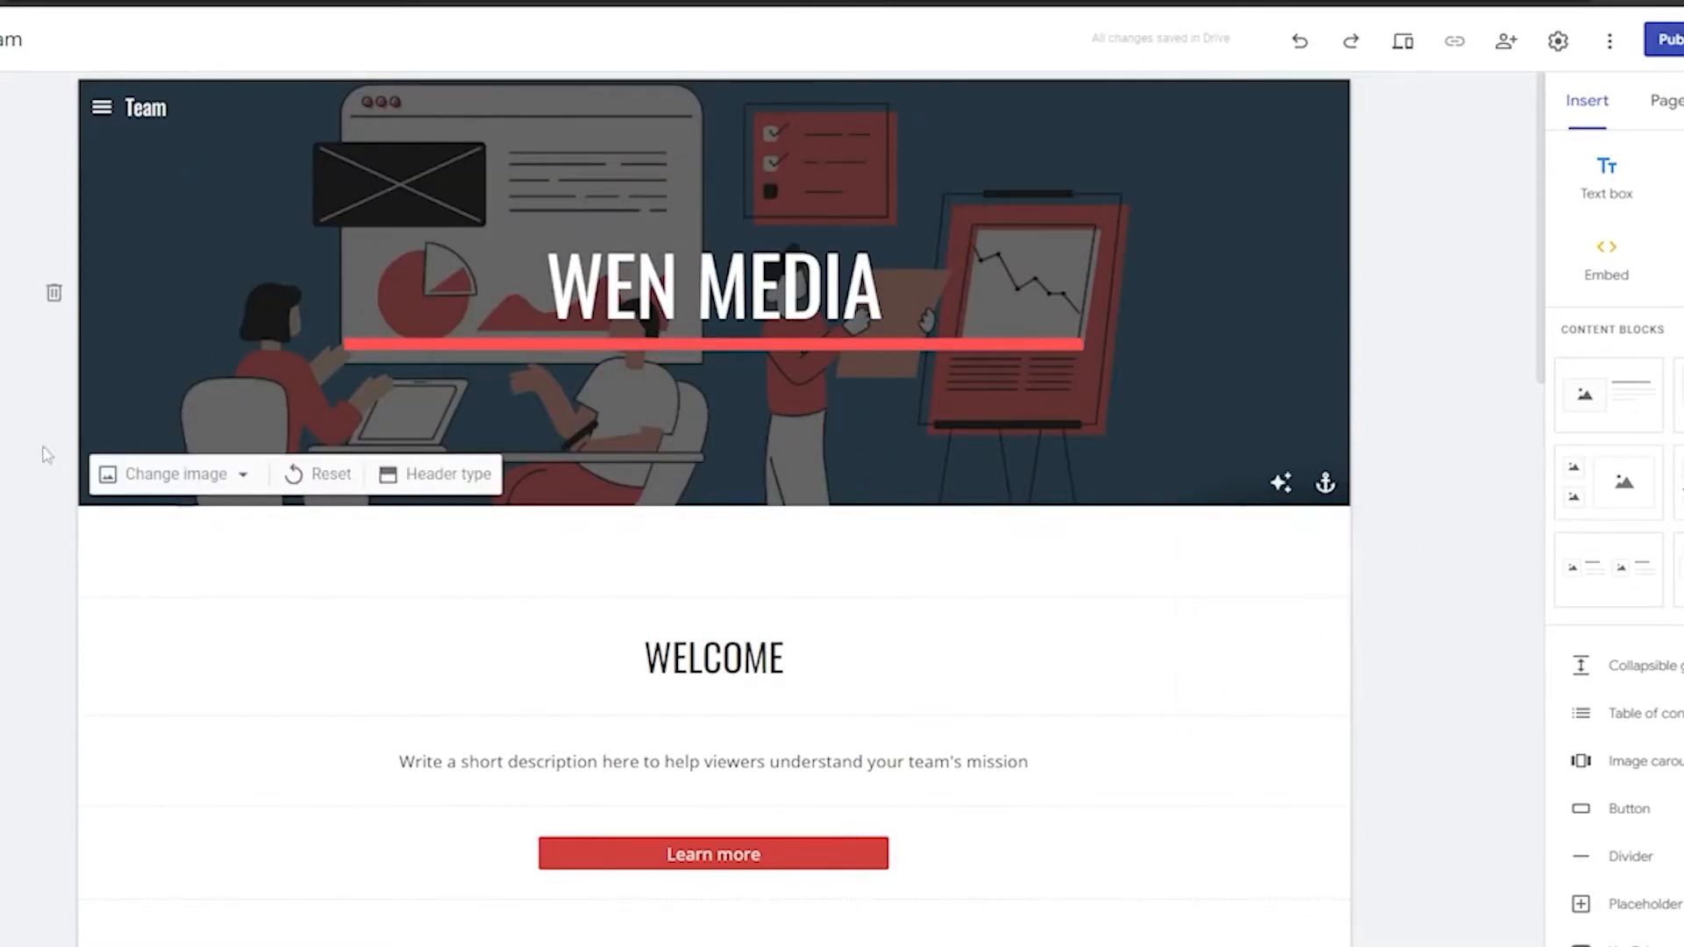
Open the existing-image selection for replacing the first core value column's photo
{"action": "scroll", "coordinate": [35, 473], "scroll_direction": "down", "scroll_amount": 3}
{"action": "scroll", "coordinate": [33, 507], "scroll_direction": "down", "scroll_amount": 6}
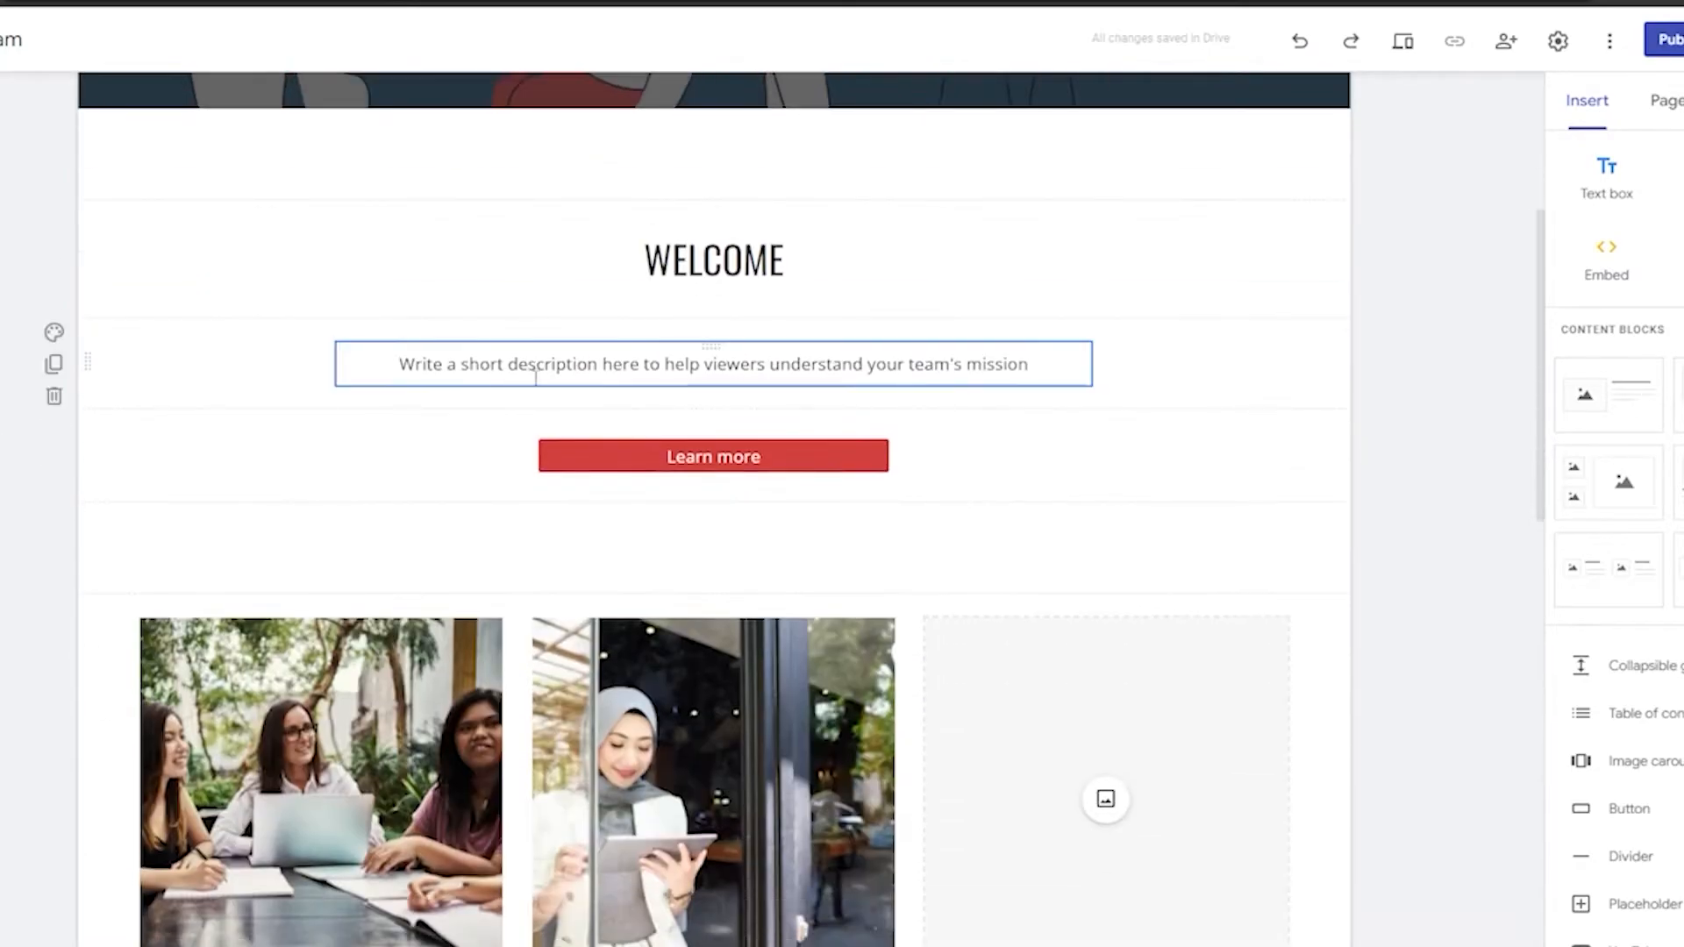
{"action": "scroll", "coordinate": [33, 506], "scroll_direction": "up", "scroll_amount": 7}
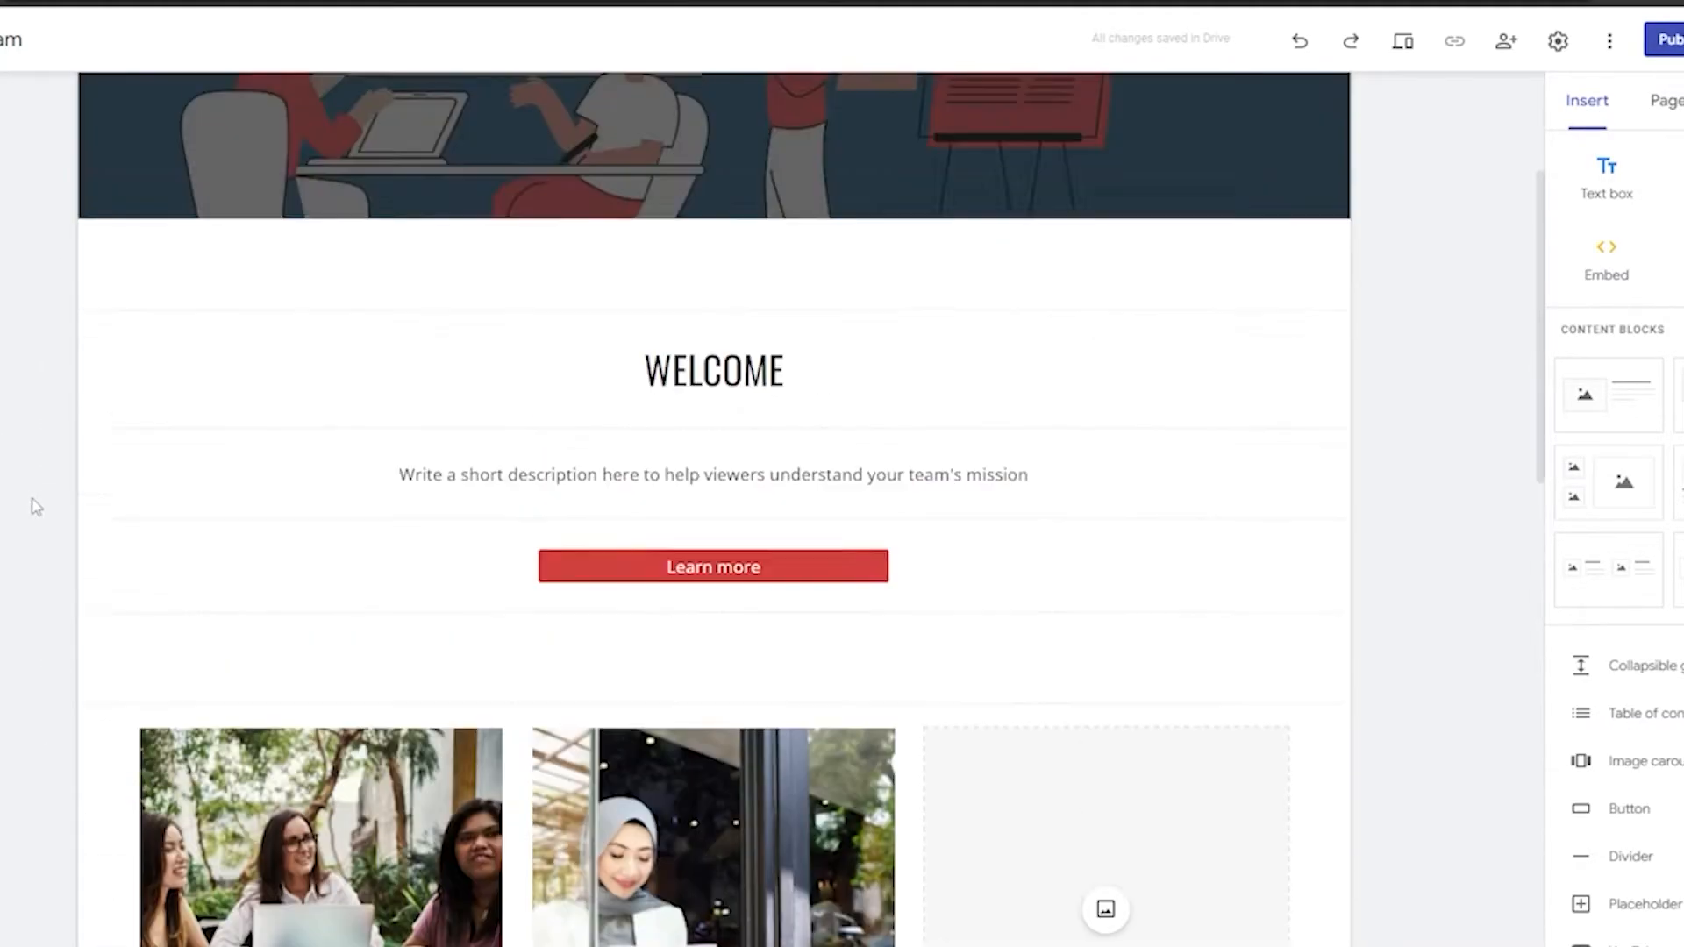
{"action": "scroll", "coordinate": [712, 281], "scroll_direction": "down", "scroll_amount": 2}
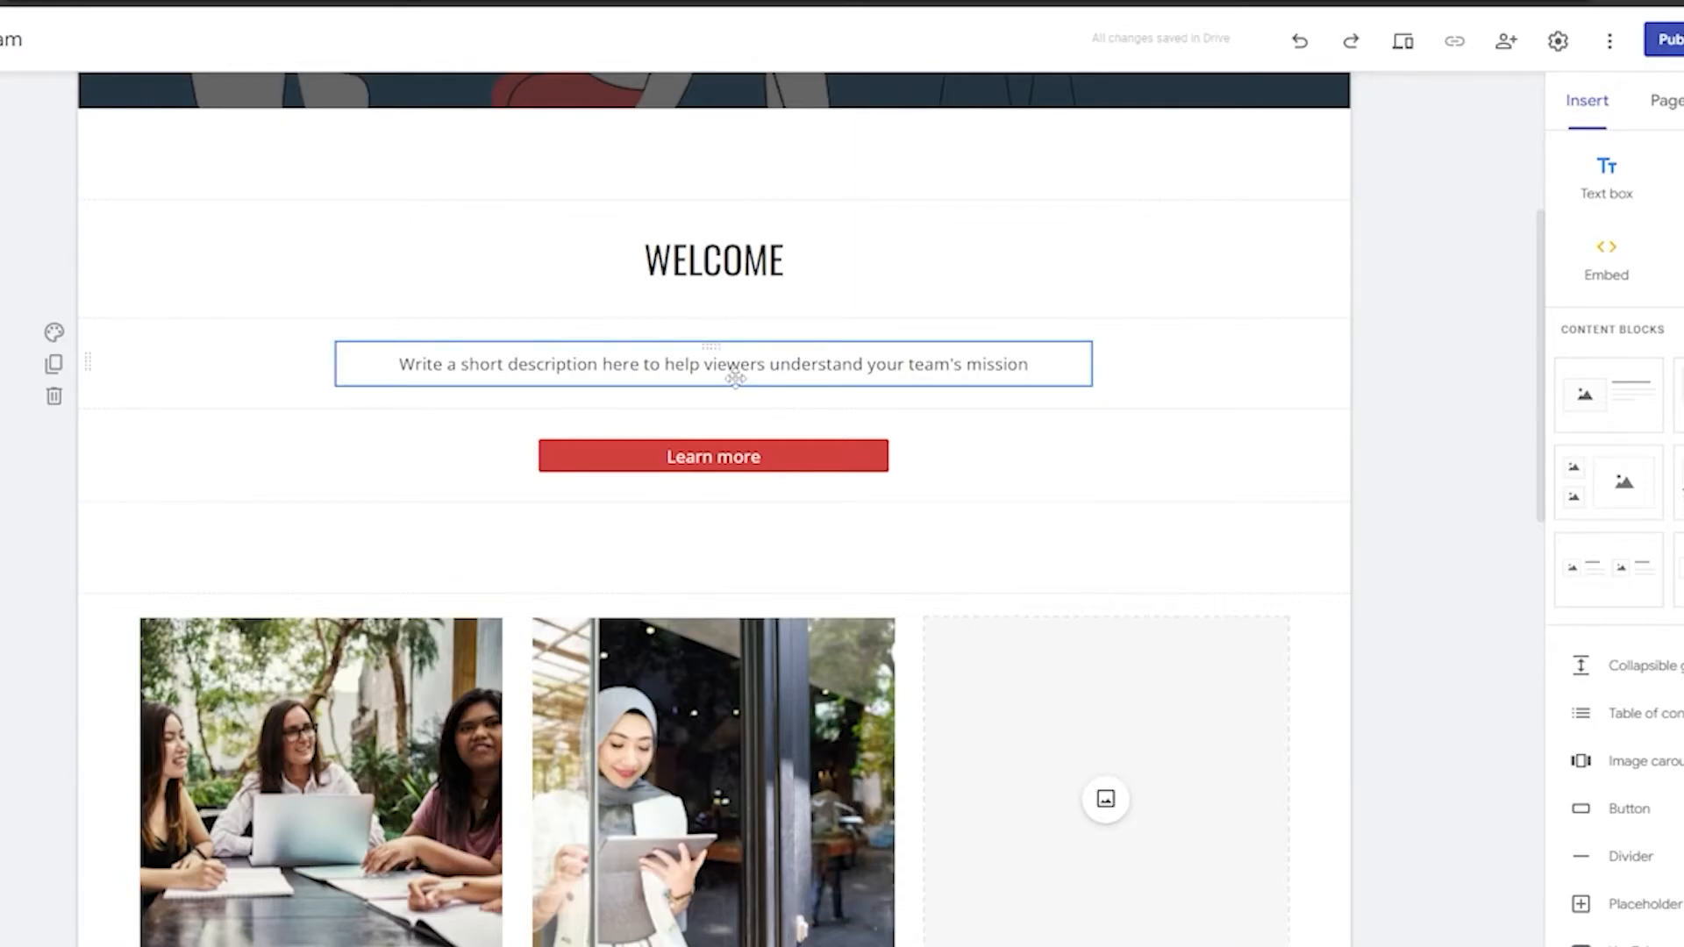
{"action": "scroll", "coordinate": [735, 377], "scroll_direction": "down", "scroll_amount": 5}
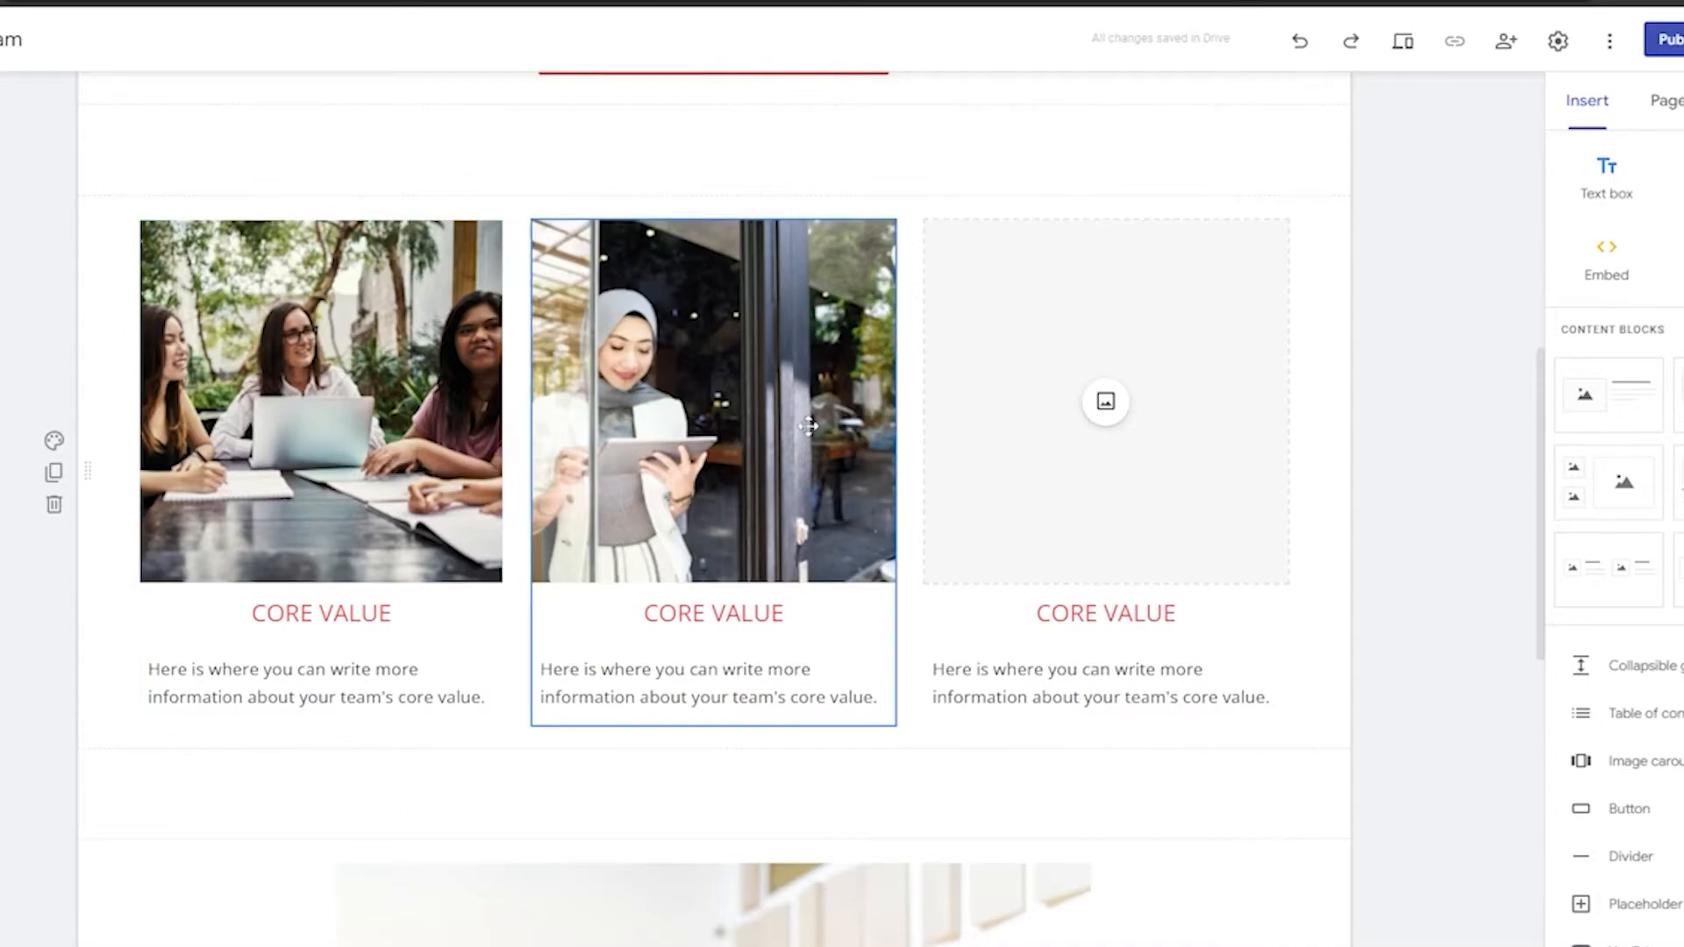
{"action": "left_click", "coordinate": [326, 472]}
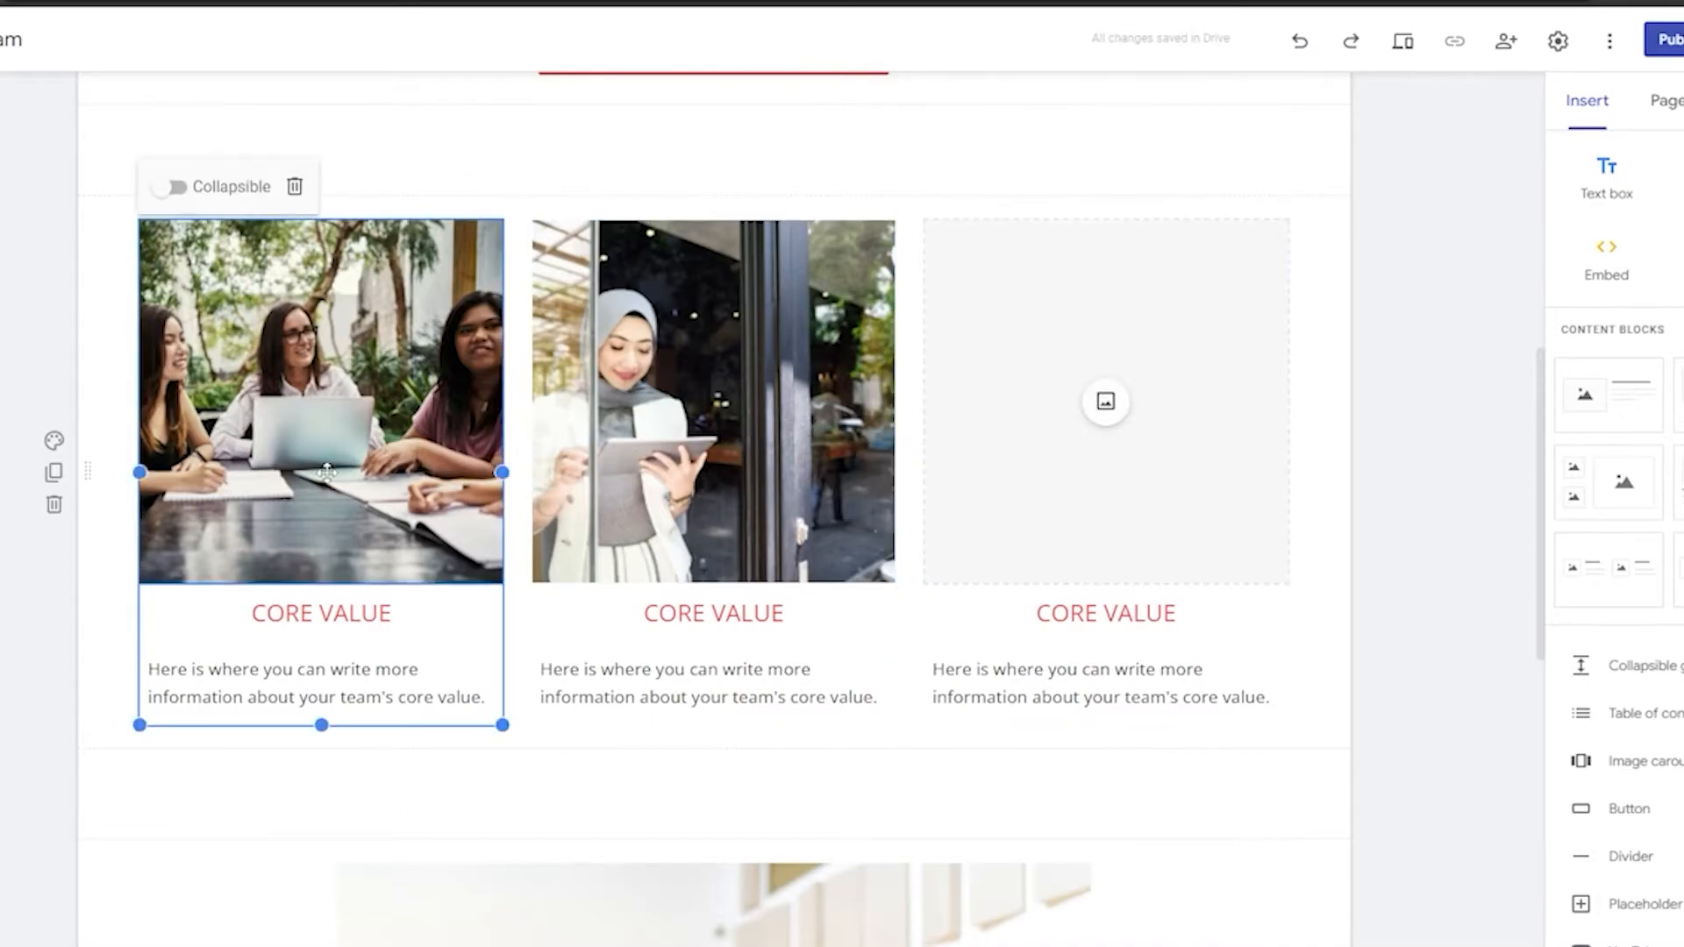
{"action": "left_click", "coordinate": [330, 508]}
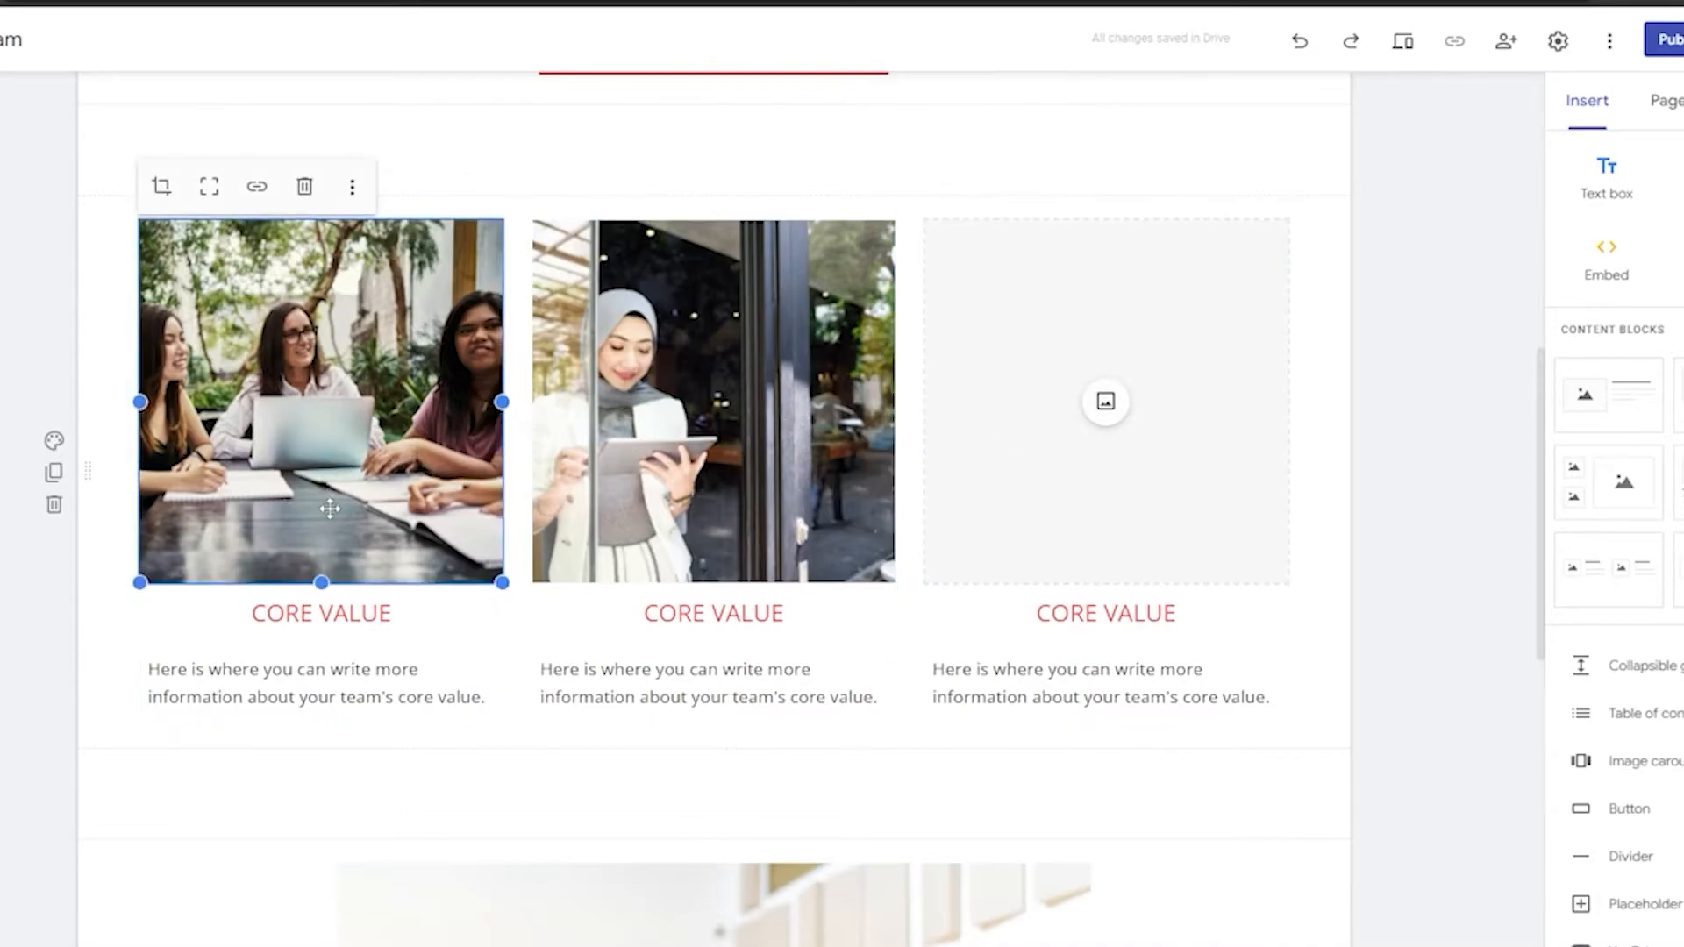
{"action": "double_click", "coordinate": [331, 303]}
{"action": "left_click", "coordinate": [549, 184]}
{"action": "left_click", "coordinate": [353, 186]}
{"action": "mouse_move", "coordinate": [359, 191]}
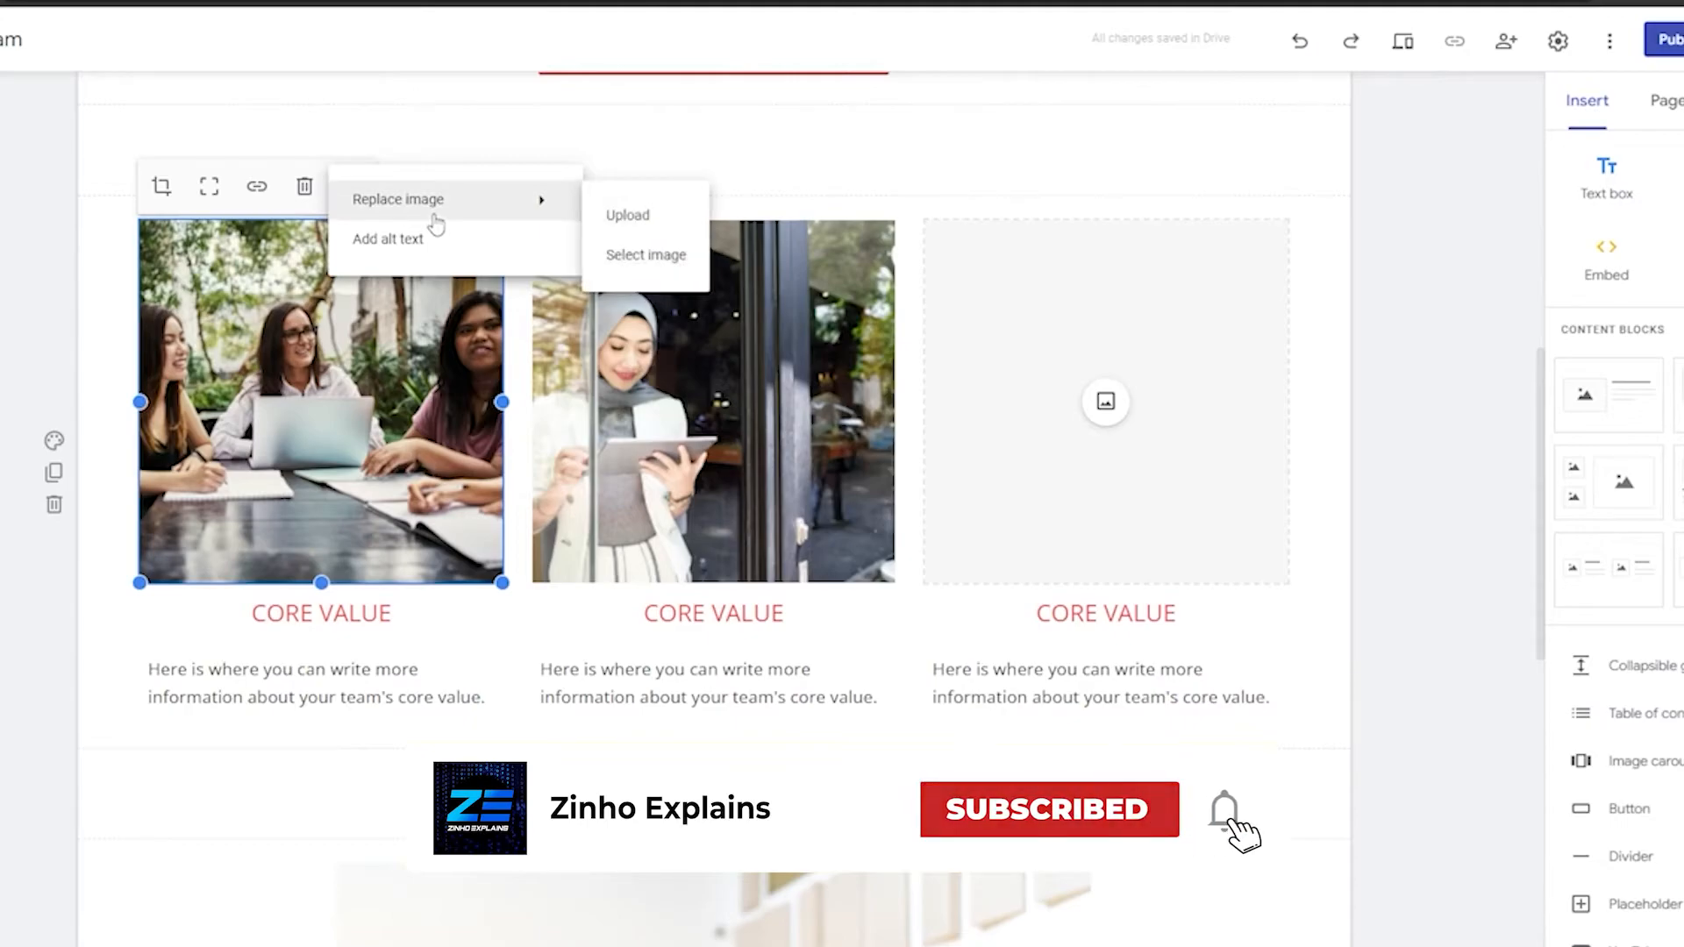
{"action": "left_click", "coordinate": [655, 254]}
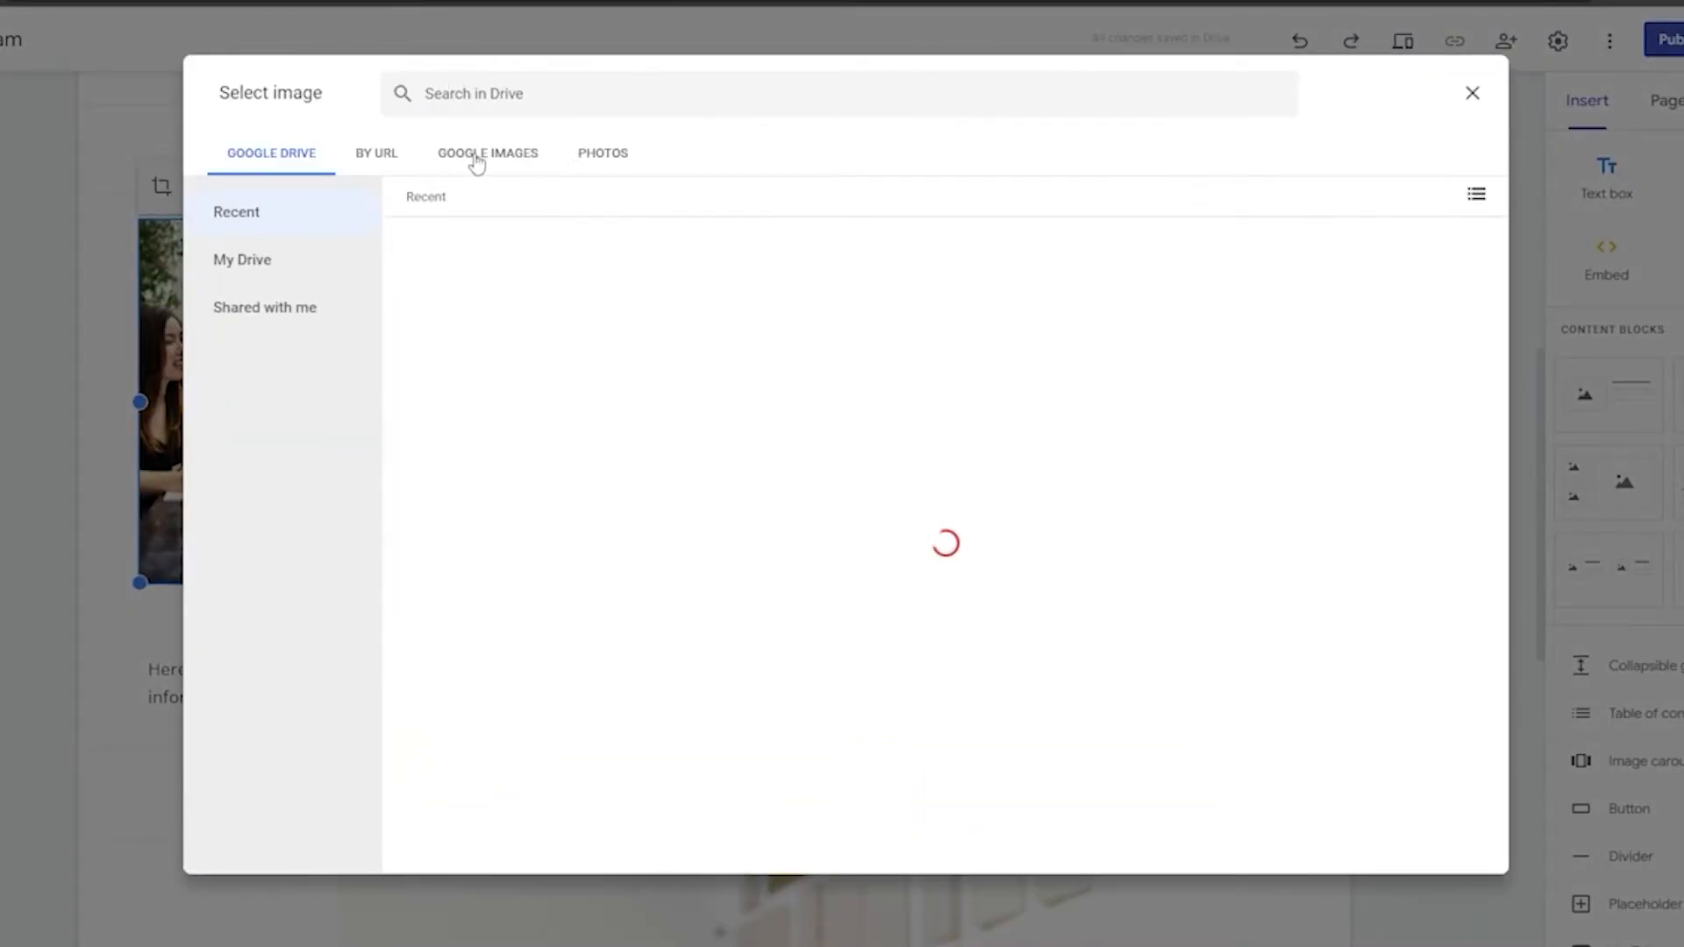
Search Google Images for "voice over" and insert the dark photo of a microphone in front of a monitor
{"action": "left_click", "coordinate": [474, 157]}
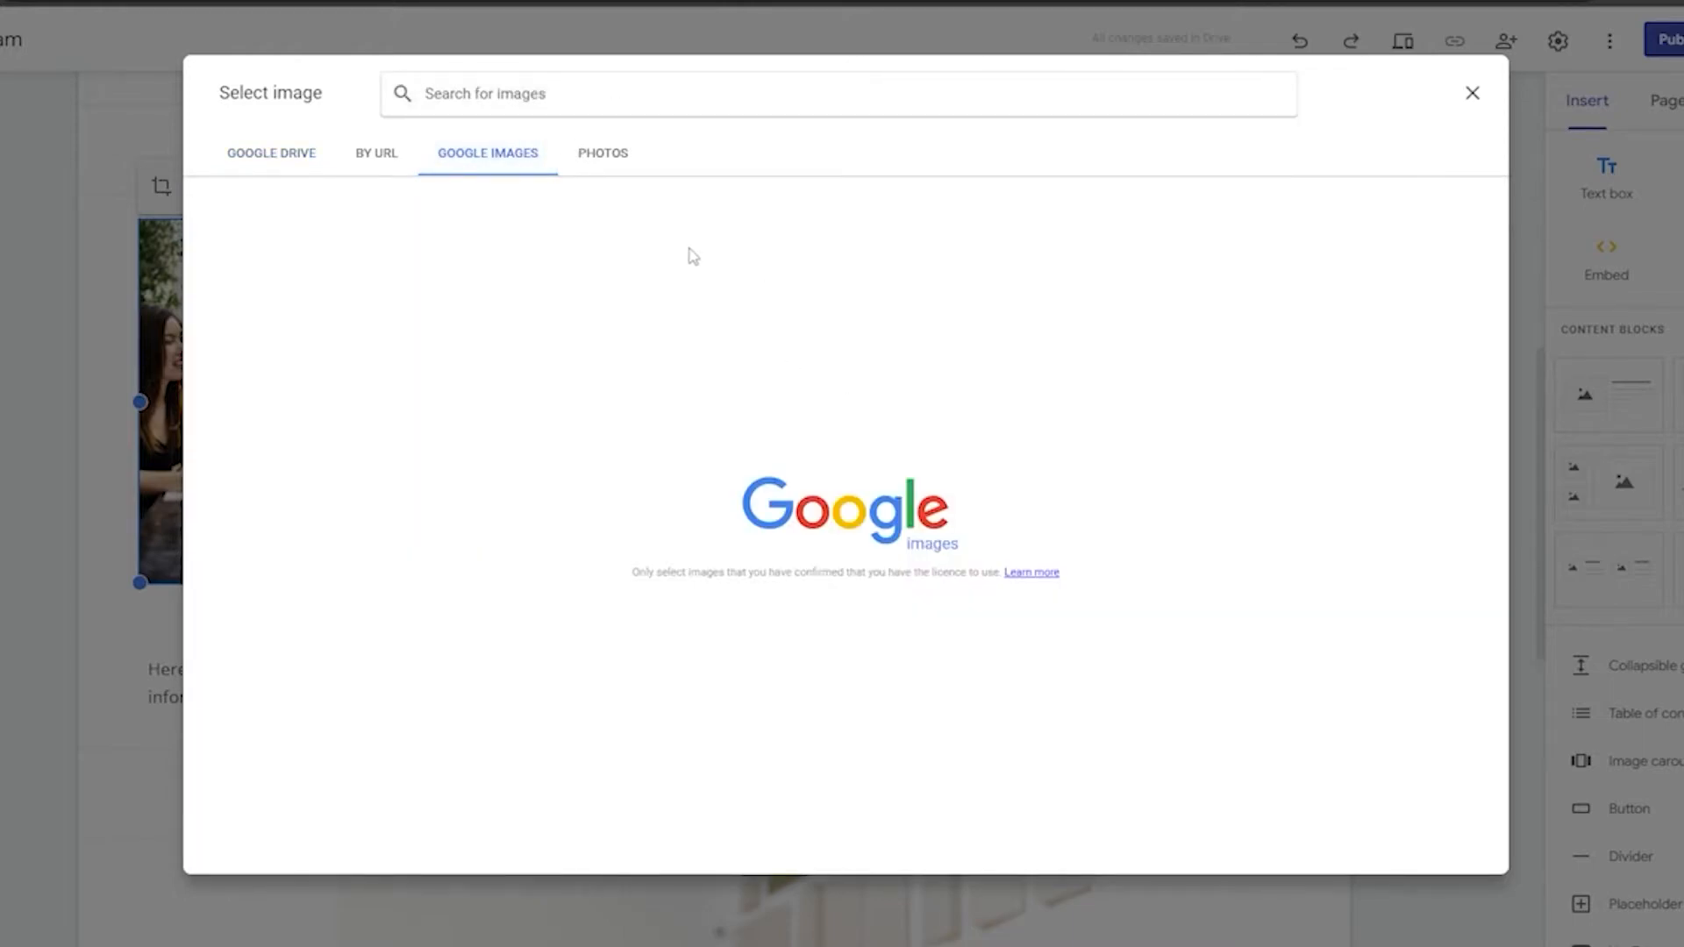
{"action": "type", "text": "voice"}
{"action": "left_click", "coordinate": [531, 268]}
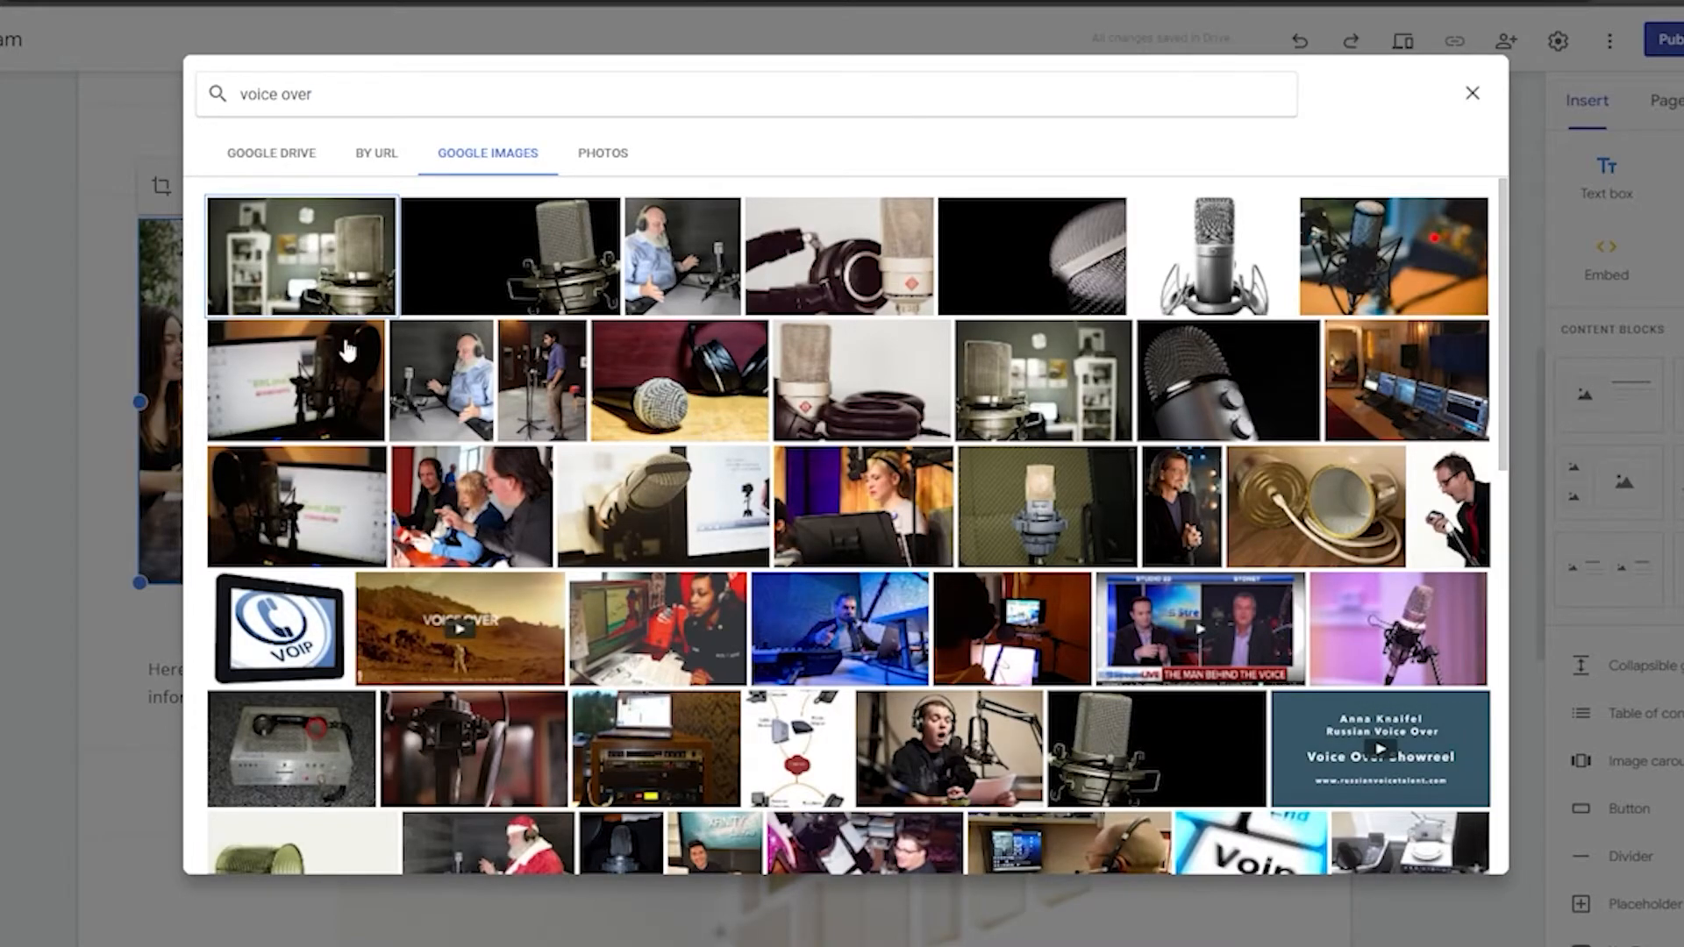
{"action": "left_click", "coordinate": [331, 434]}
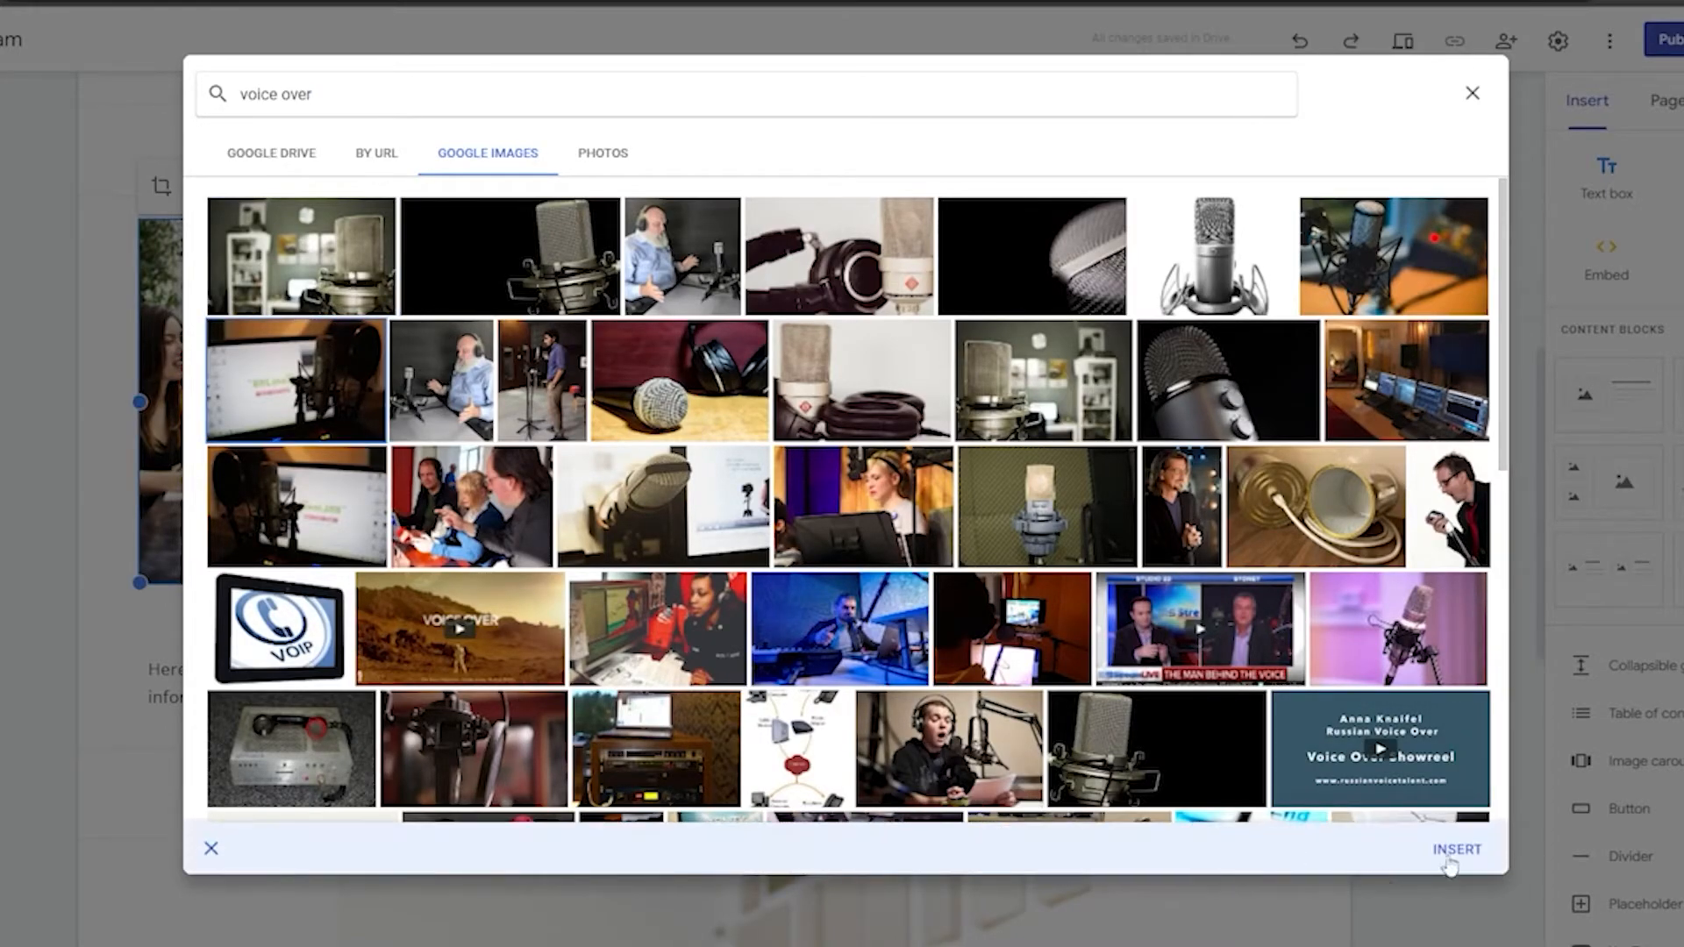
{"action": "left_click", "coordinate": [1449, 857]}
Reposition the microphone photo within its crop frame so the microphone sits near the centre
{"action": "left_click_drag", "start_coordinate": [376, 462], "coordinate": [231, 432]}
{"action": "double_click", "coordinate": [362, 314]}
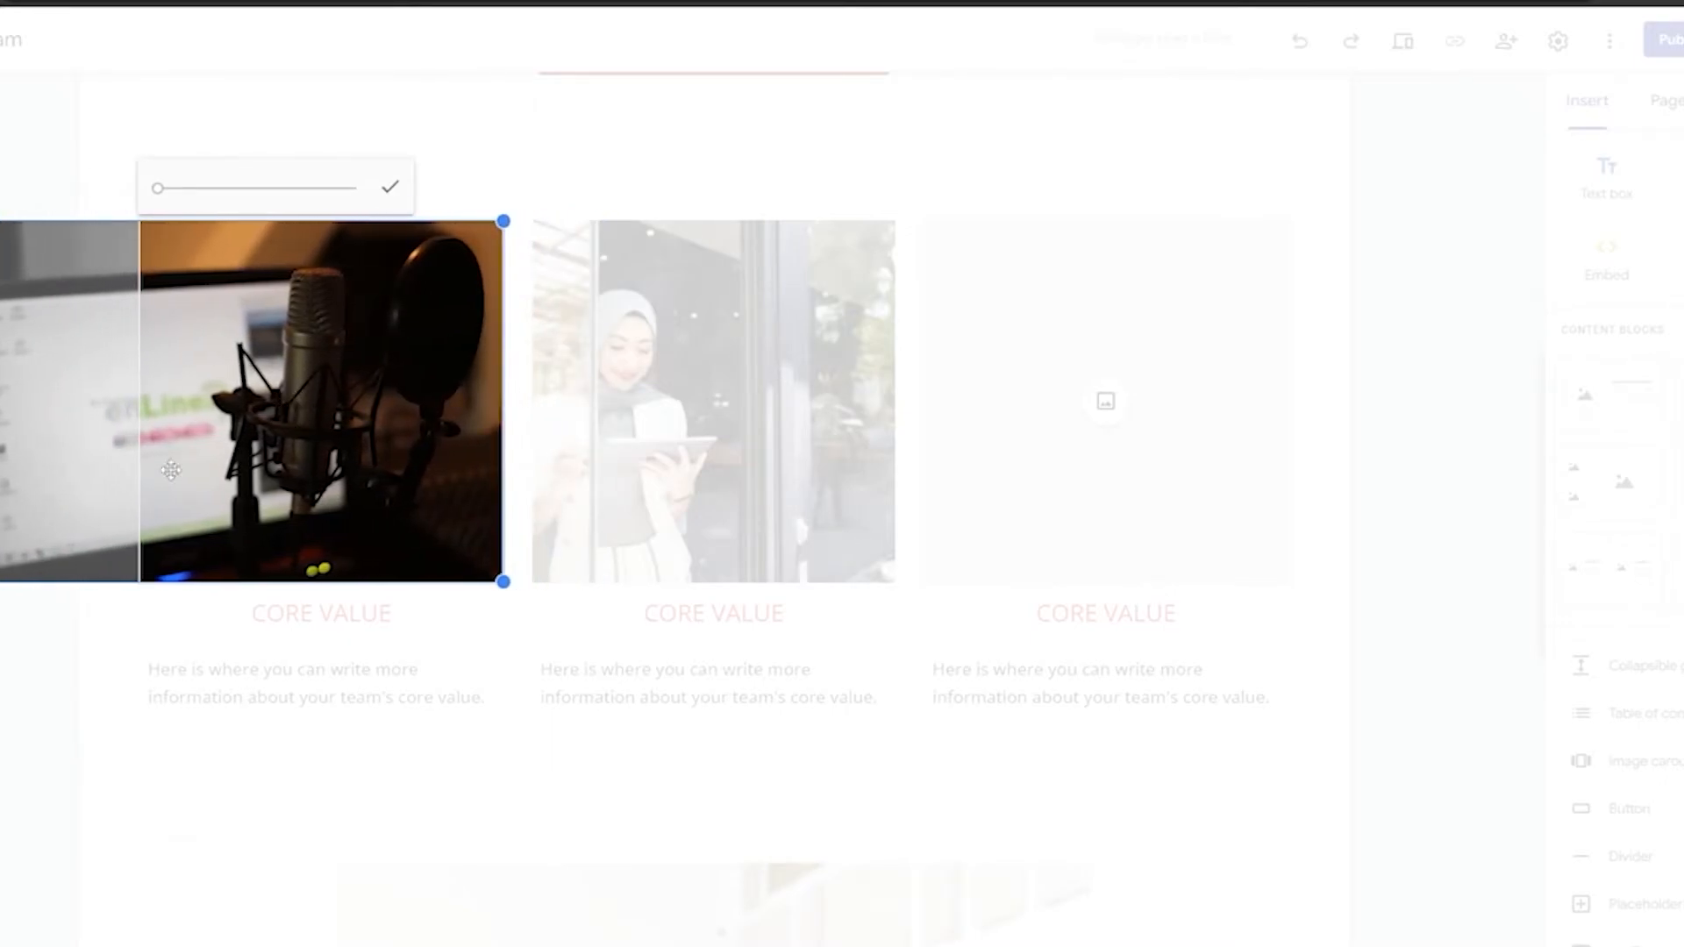
{"action": "left_click", "coordinate": [390, 187]}
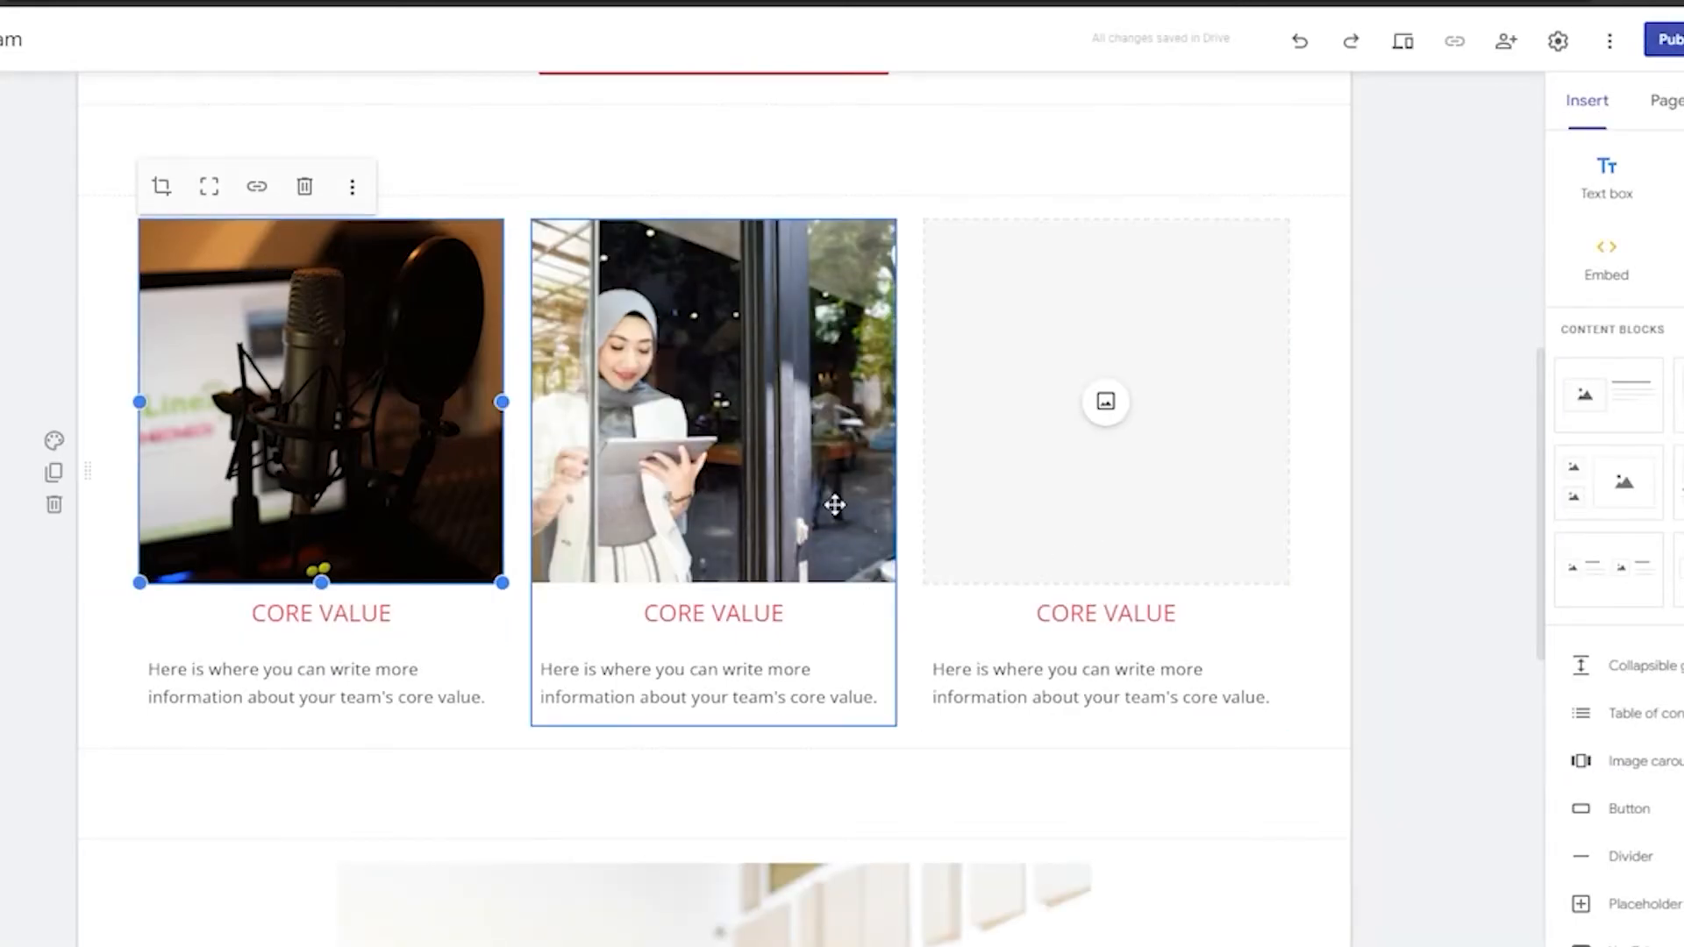
Change the first column's CORE VALUE heading to "Voice Overs"
{"action": "triple_click", "coordinate": [345, 616]}
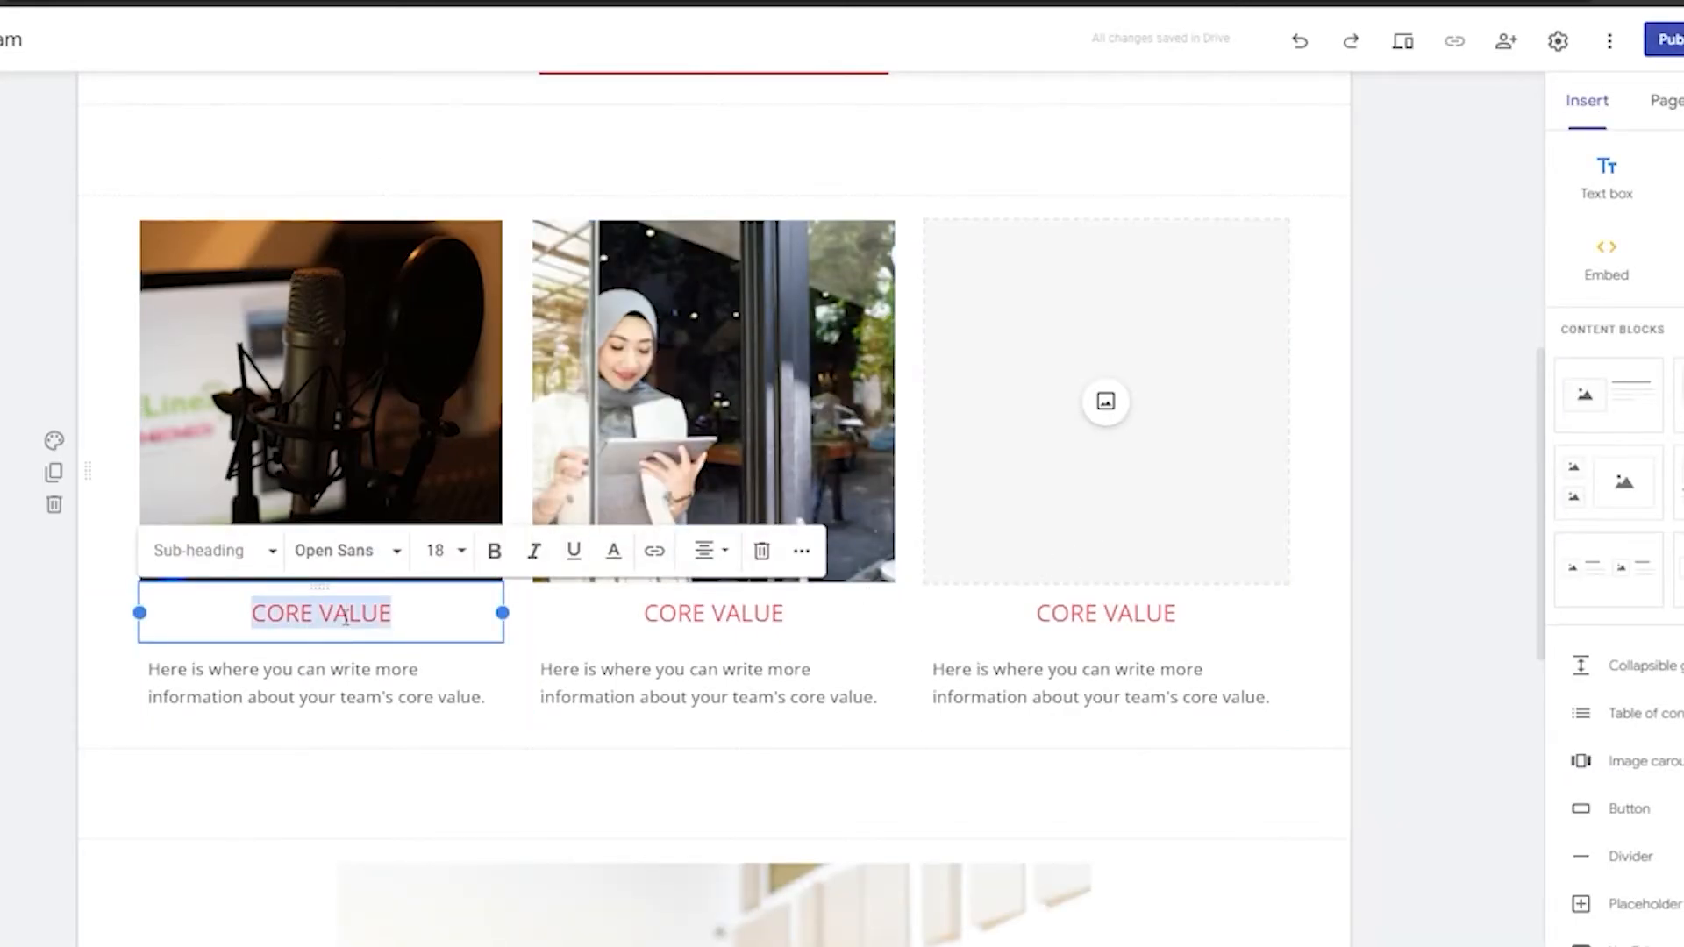
{"action": "type", "text": "Voice Over"}
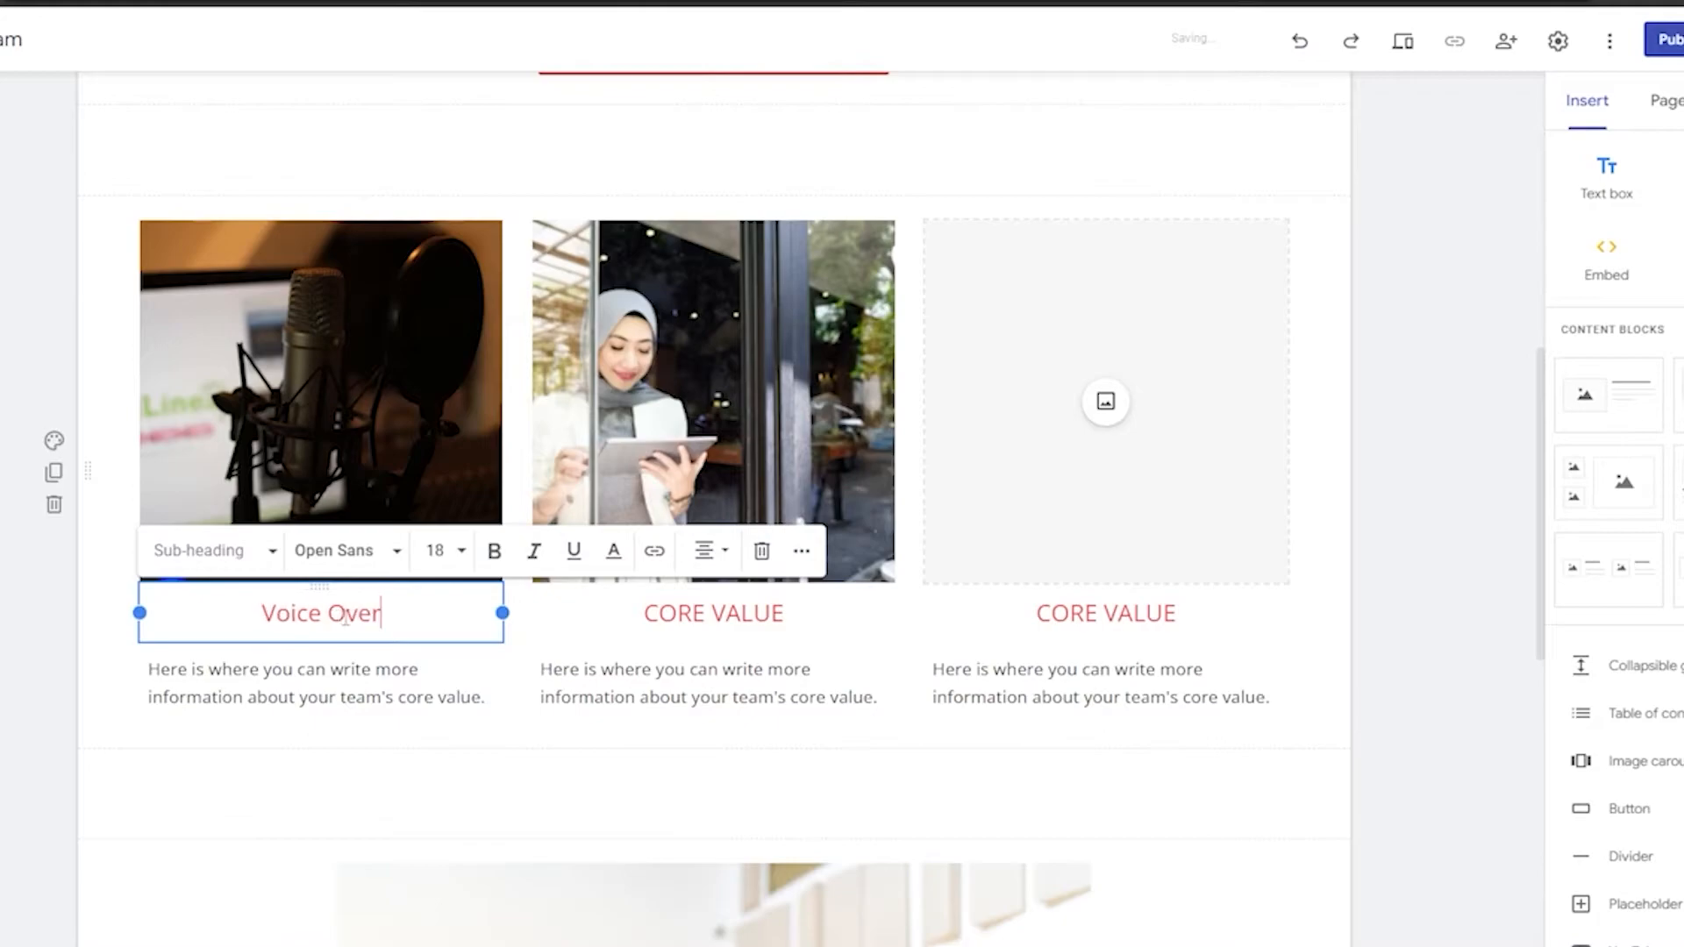
{"action": "type", "text": "s"}
Replace the first column's description with "We are a 5 person team and all 5 of them are great VO artists."
{"action": "left_click", "coordinate": [306, 696]}
{"action": "triple_click", "coordinate": [185, 685]}
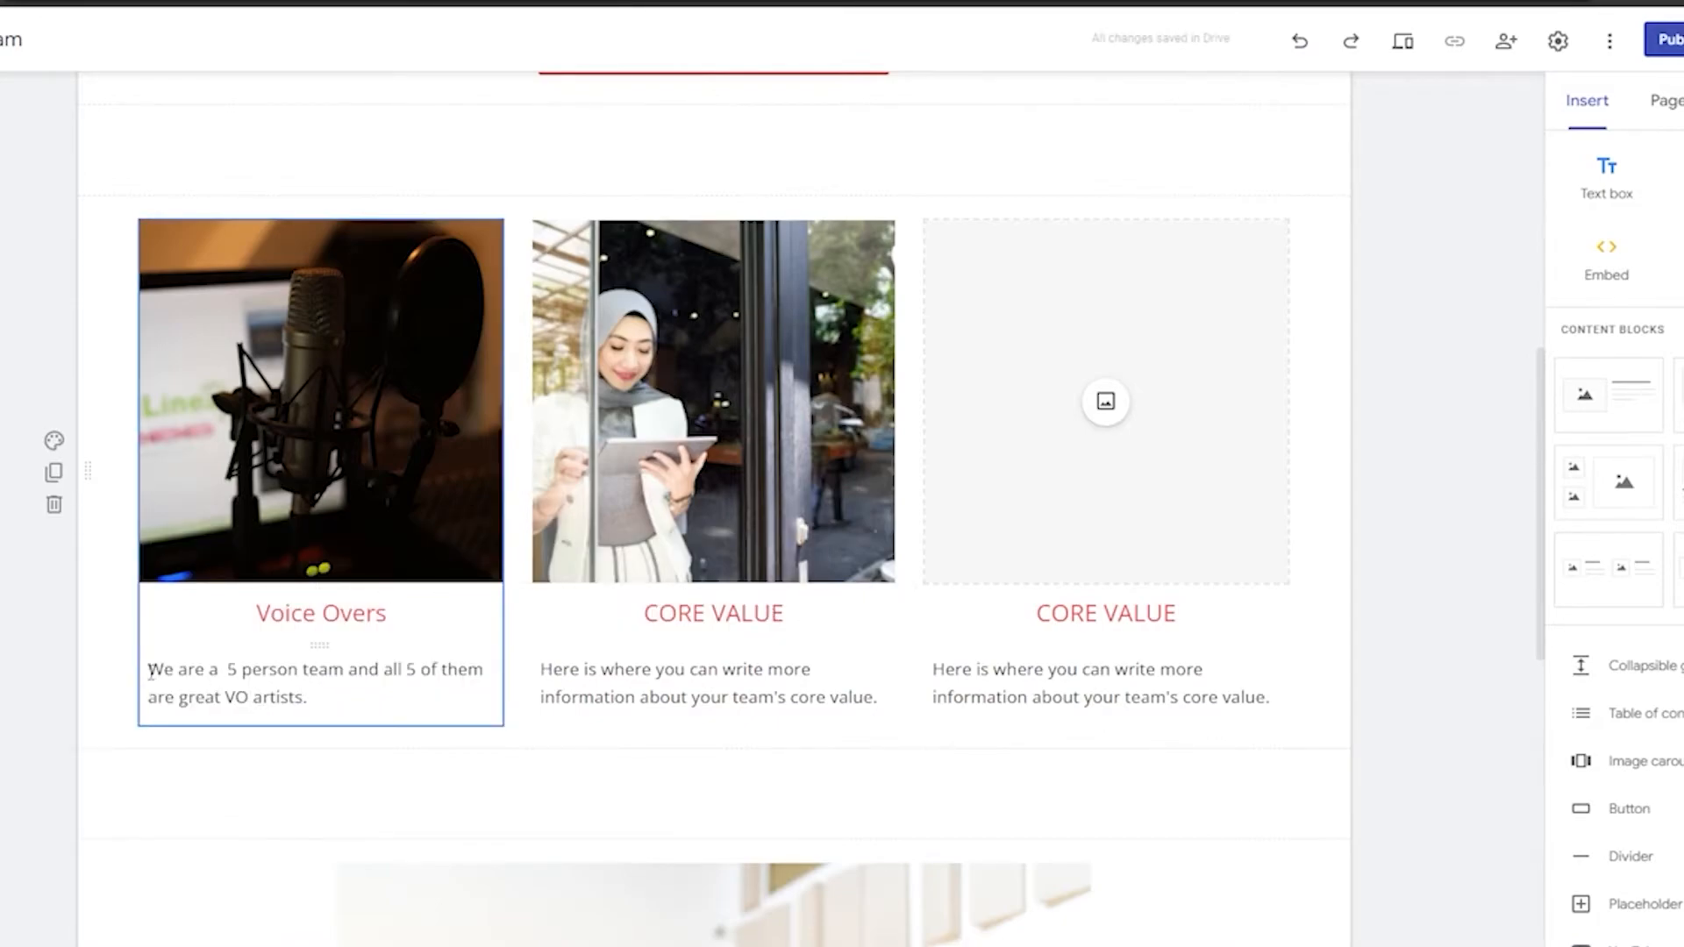
{"action": "triple_click", "coordinate": [147, 702]}
{"action": "left_click", "coordinate": [123, 712]}
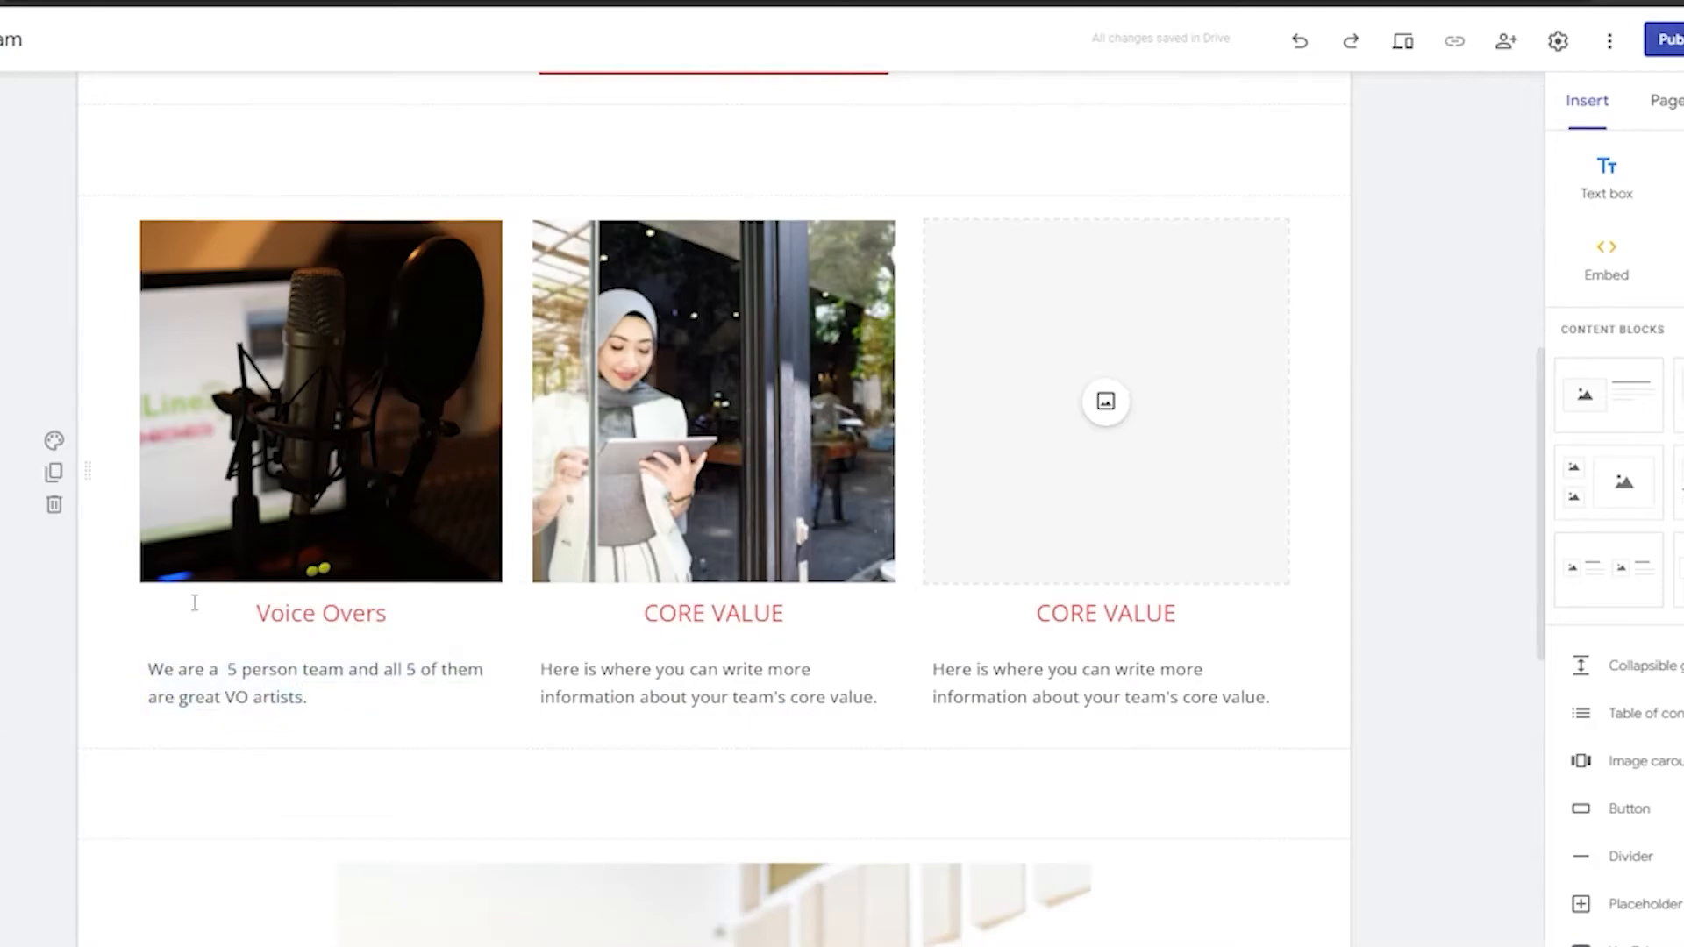
Open the Google Images search for replacing the middle core value column's photo
{"action": "double_click", "coordinate": [726, 393]}
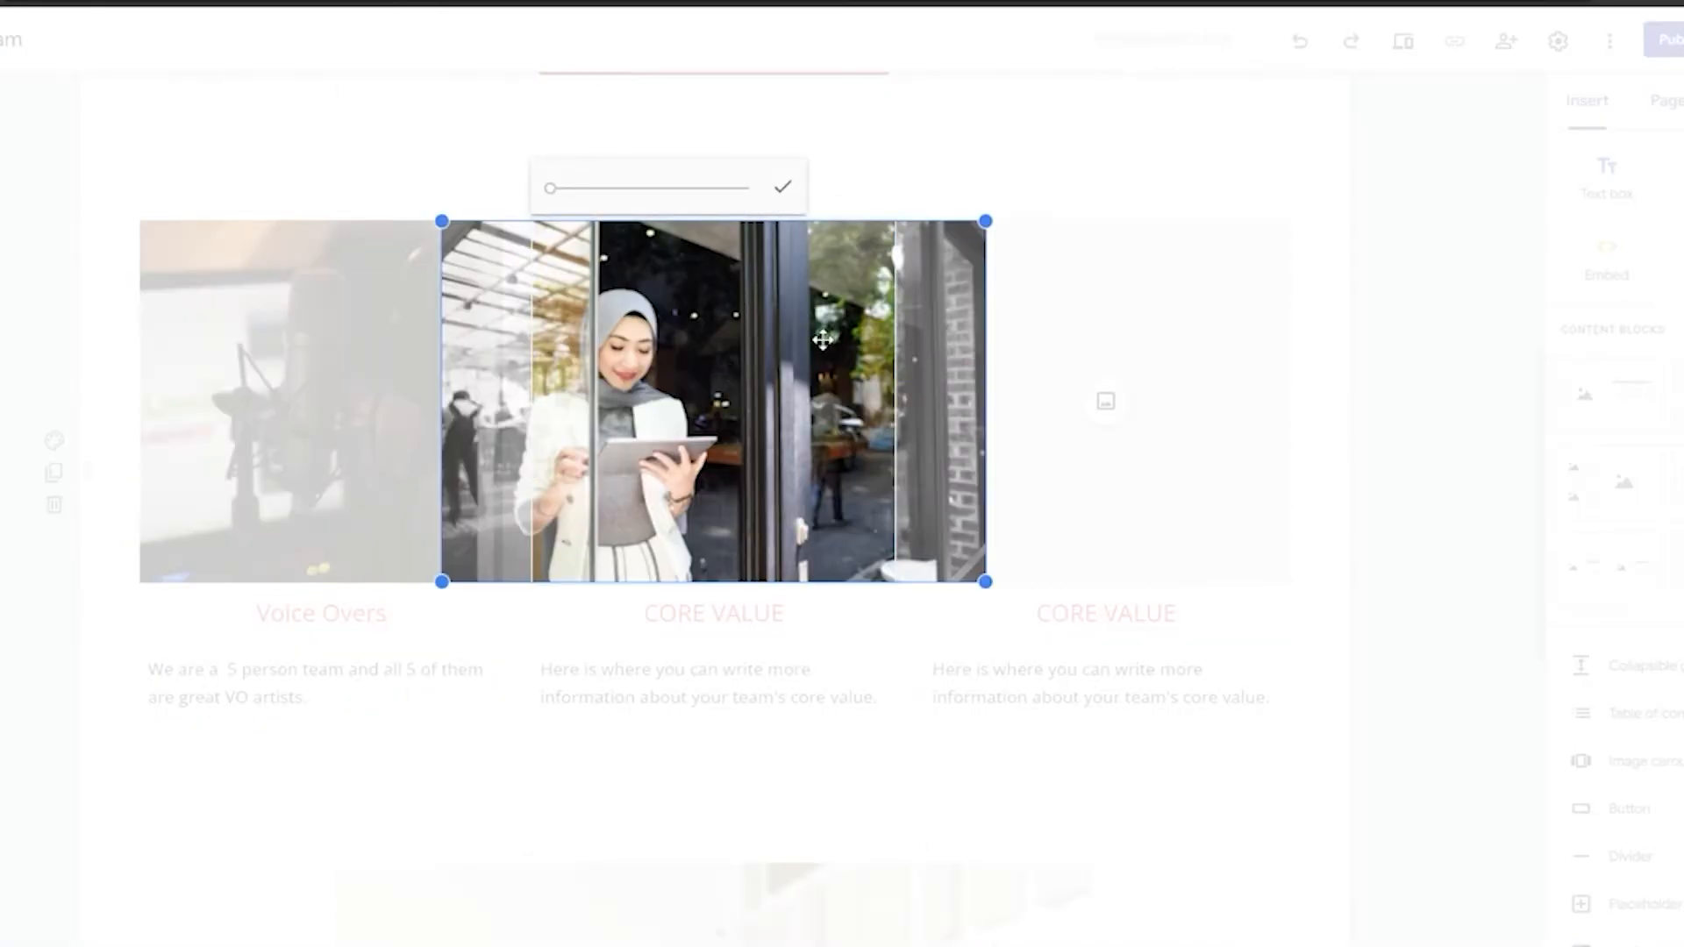
{"action": "left_click", "coordinate": [855, 208]}
{"action": "left_click", "coordinate": [744, 186]}
{"action": "mouse_move", "coordinate": [903, 201]}
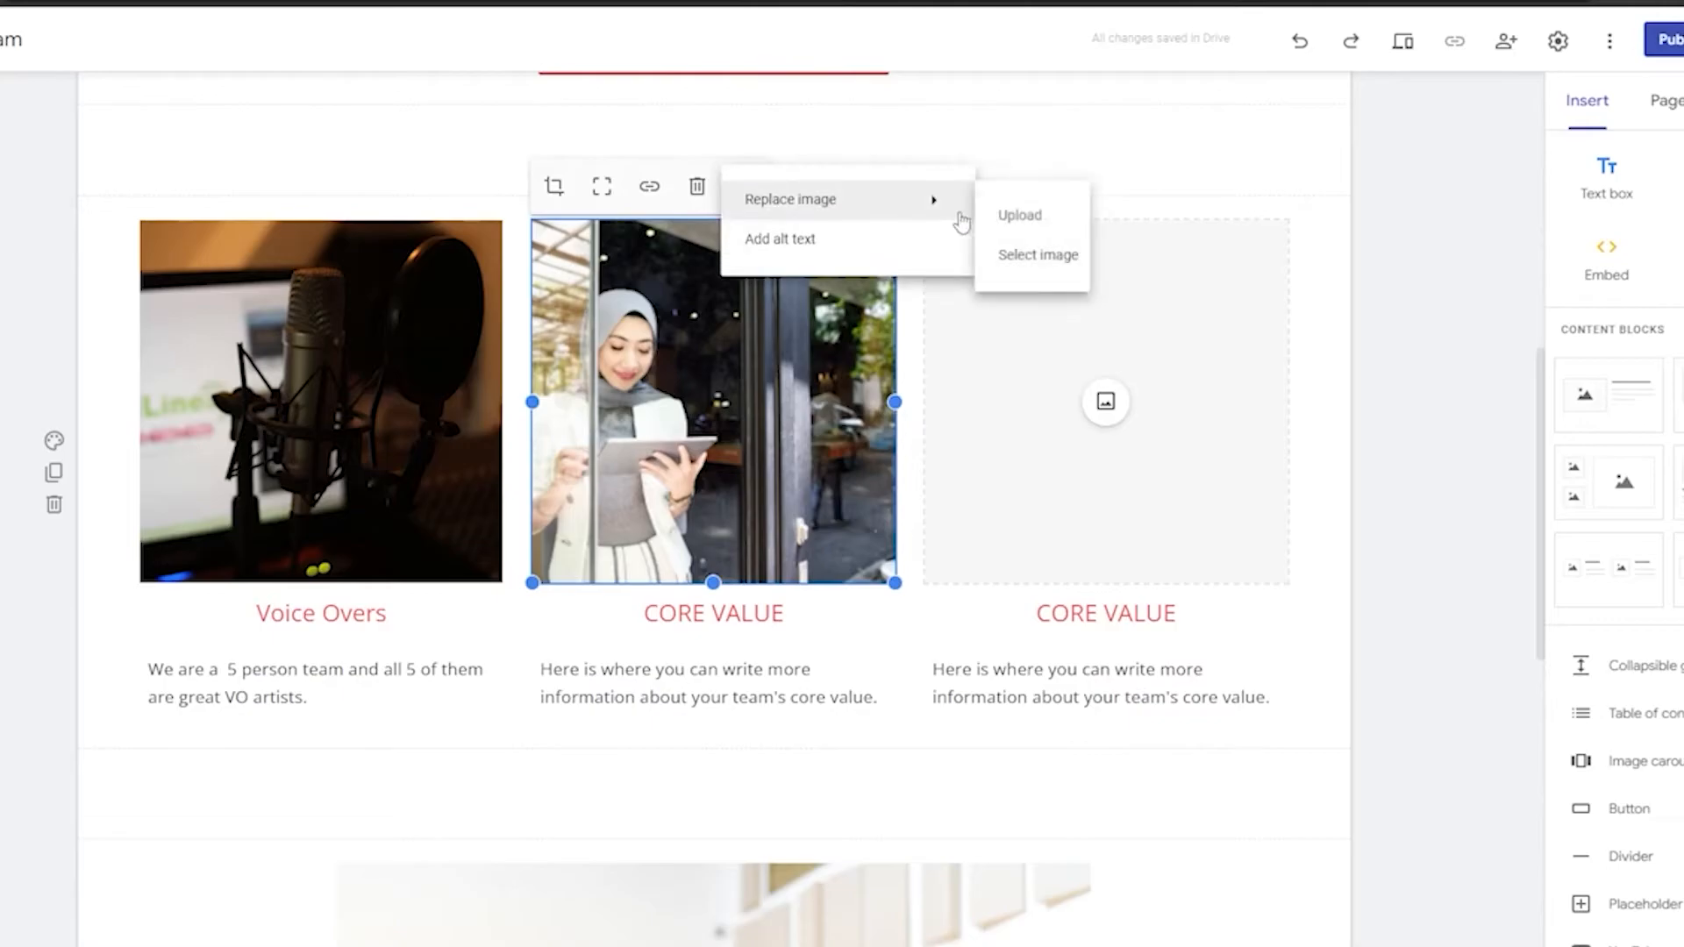
{"action": "left_click", "coordinate": [1026, 256]}
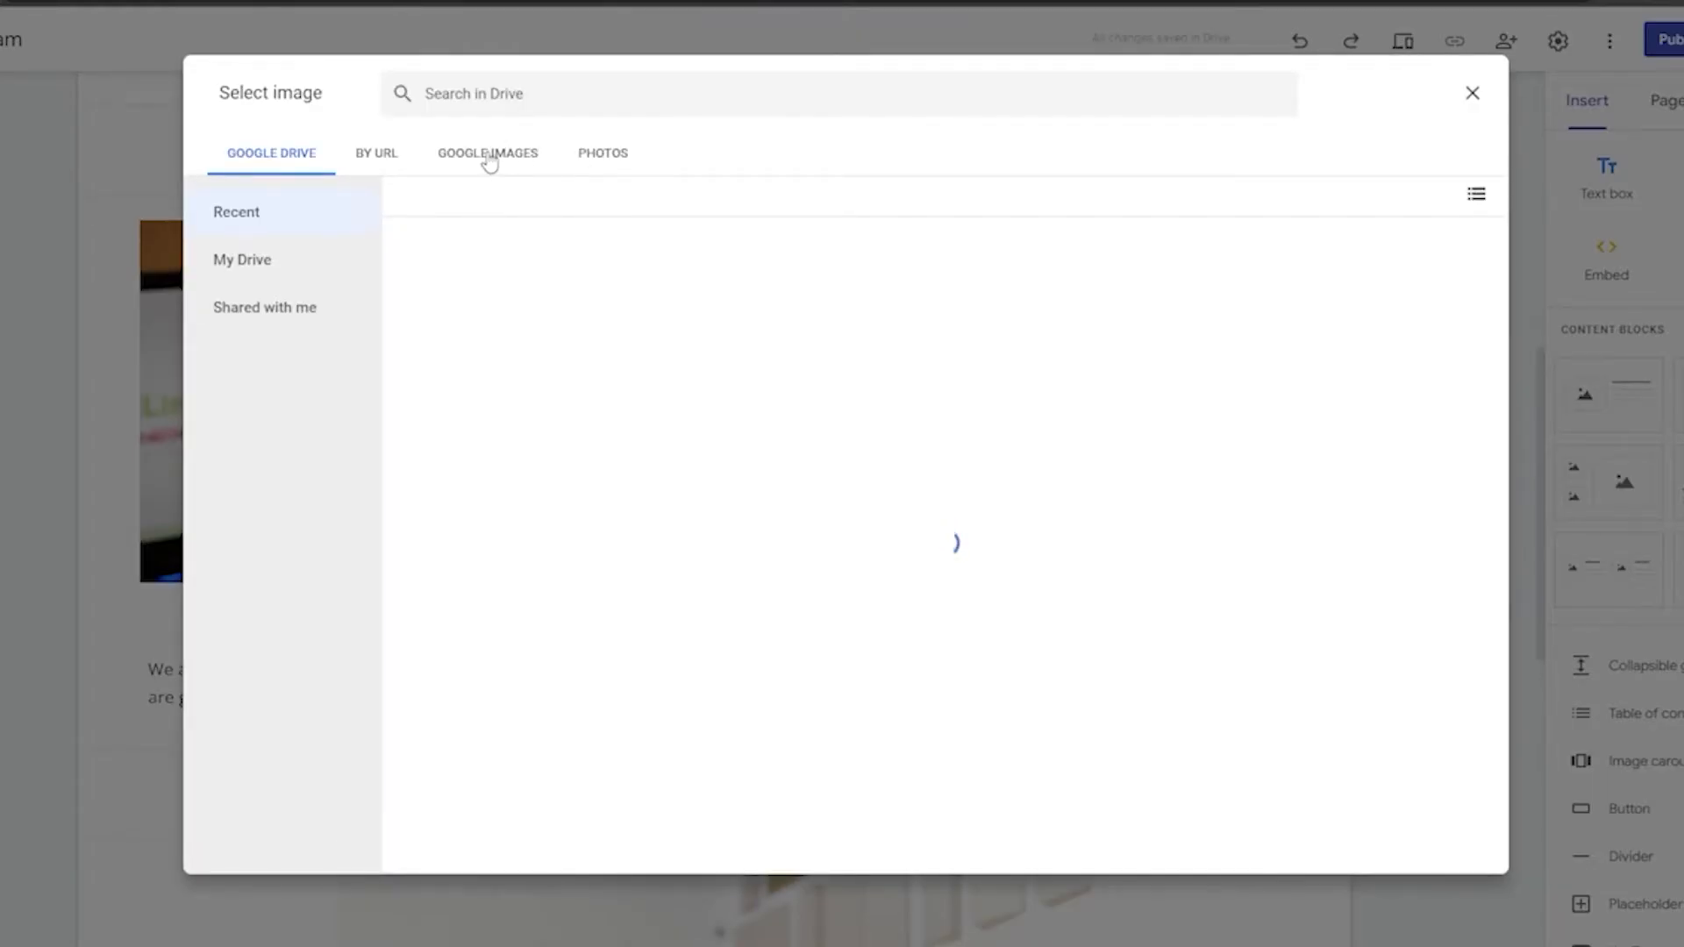
{"action": "left_click", "coordinate": [491, 158]}
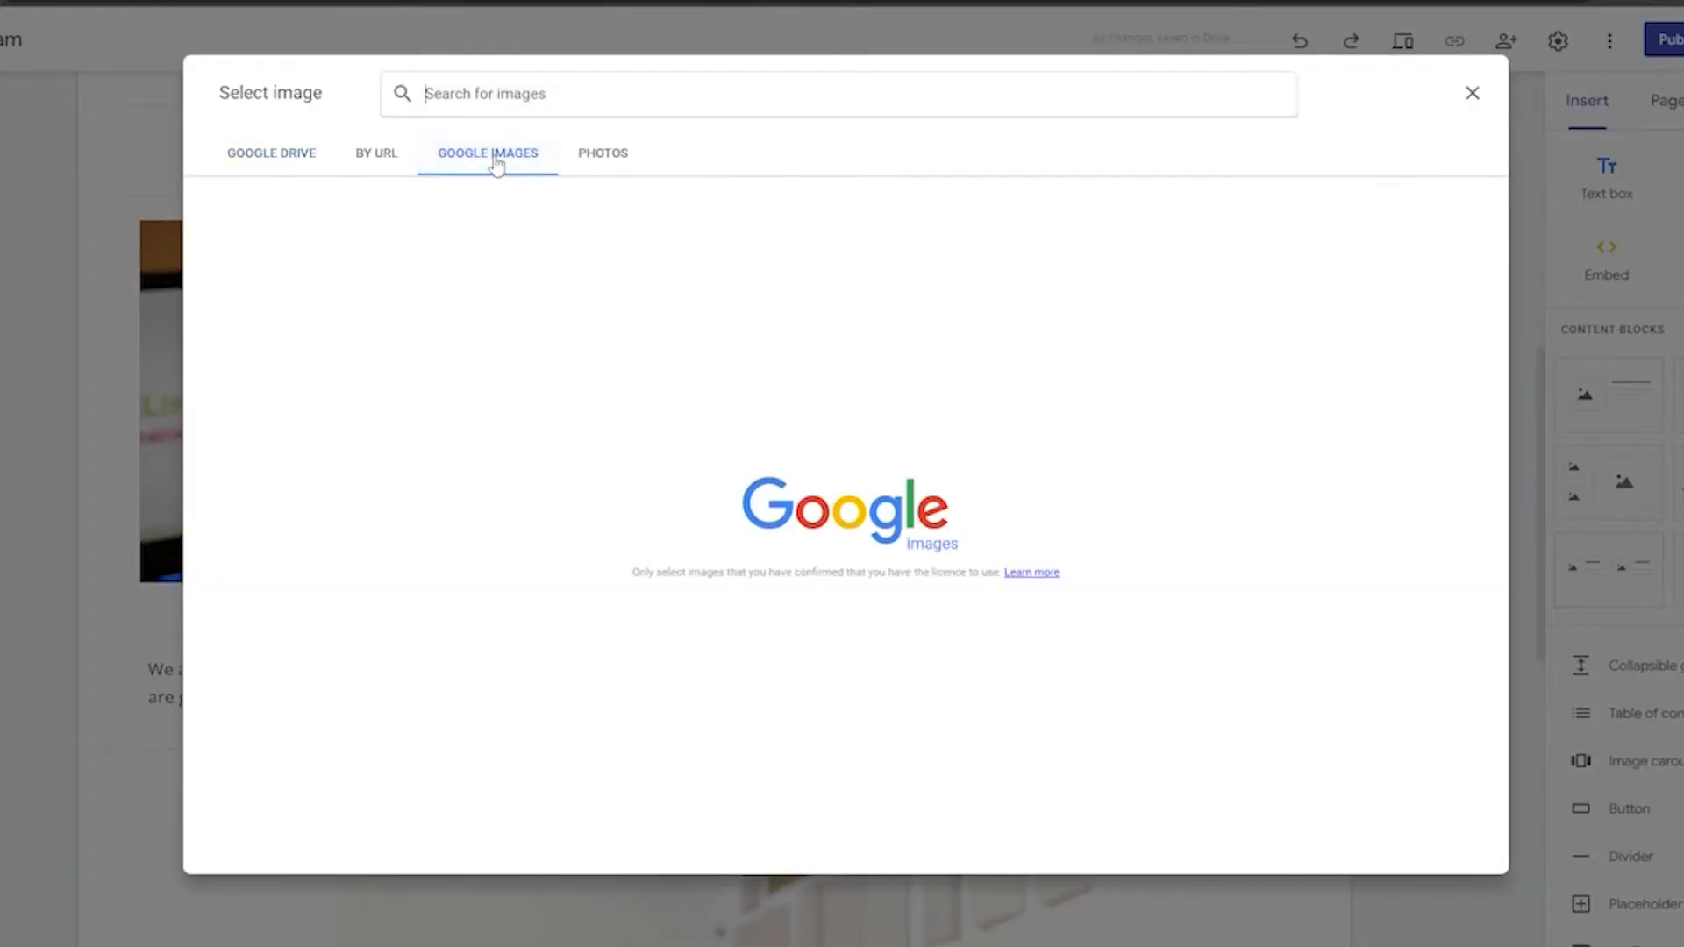
Search for "video editor" and insert the dark photo of a person seen from behind at an editing screen
{"action": "left_click", "coordinate": [481, 93]}
{"action": "type", "text": "video editor"}
{"action": "key", "text": "Return"}
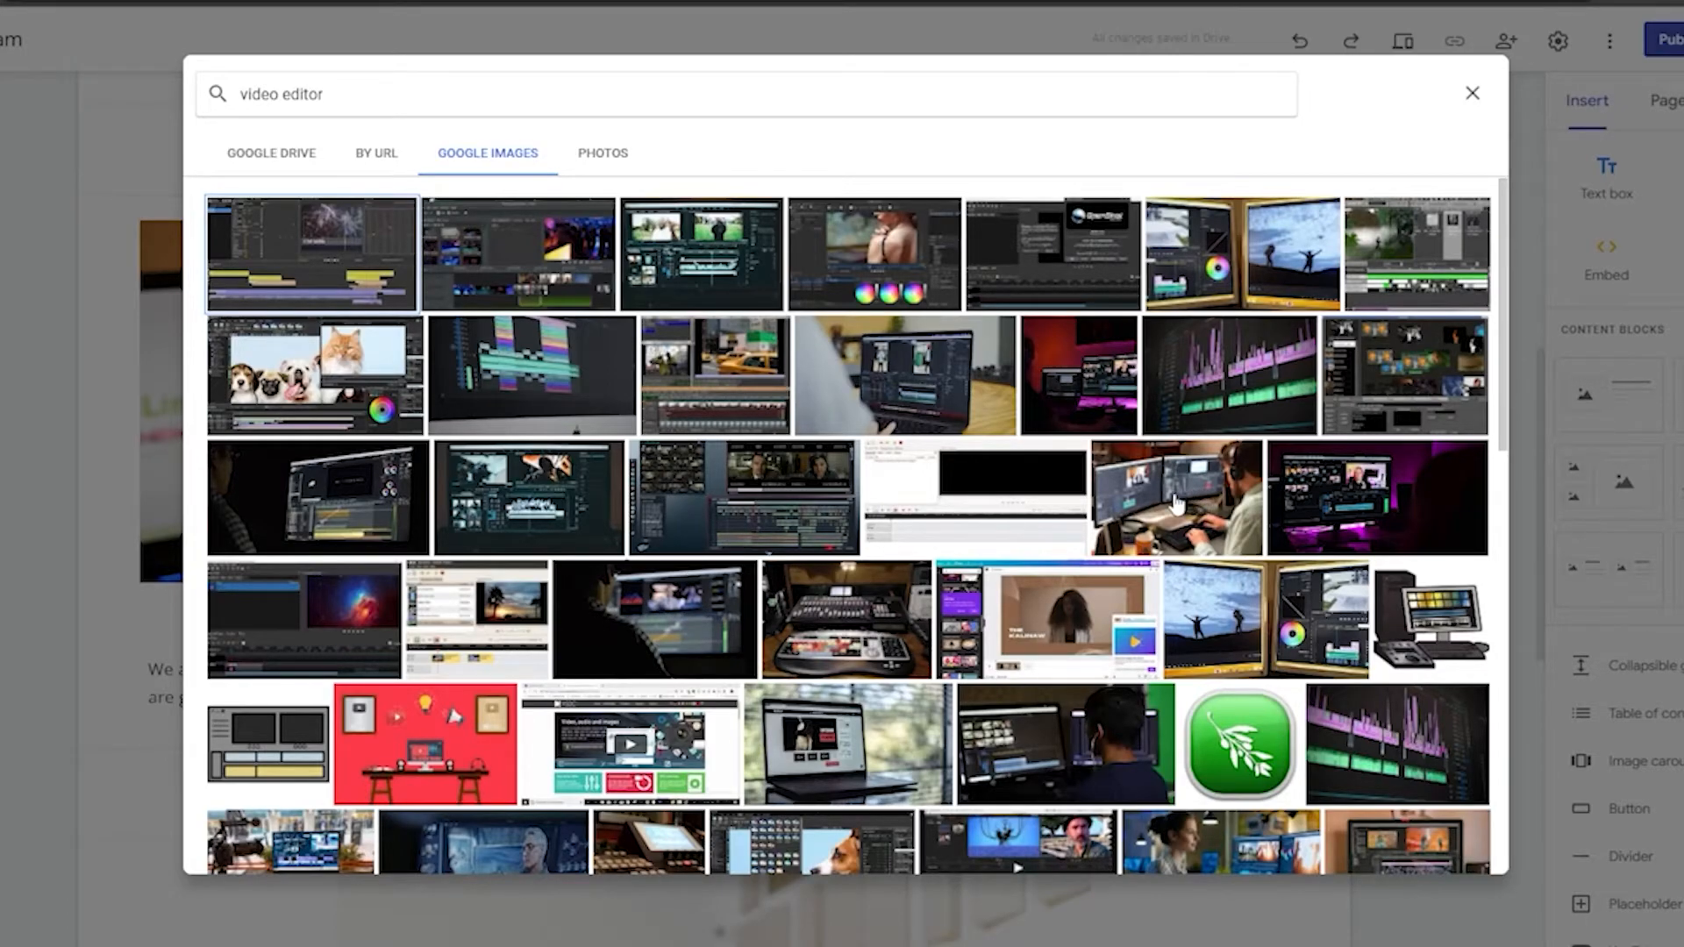
{"action": "scroll", "coordinate": [1175, 504], "scroll_direction": "down", "scroll_amount": 10}
{"action": "scroll", "coordinate": [1173, 507], "scroll_direction": "down", "scroll_amount": 1}
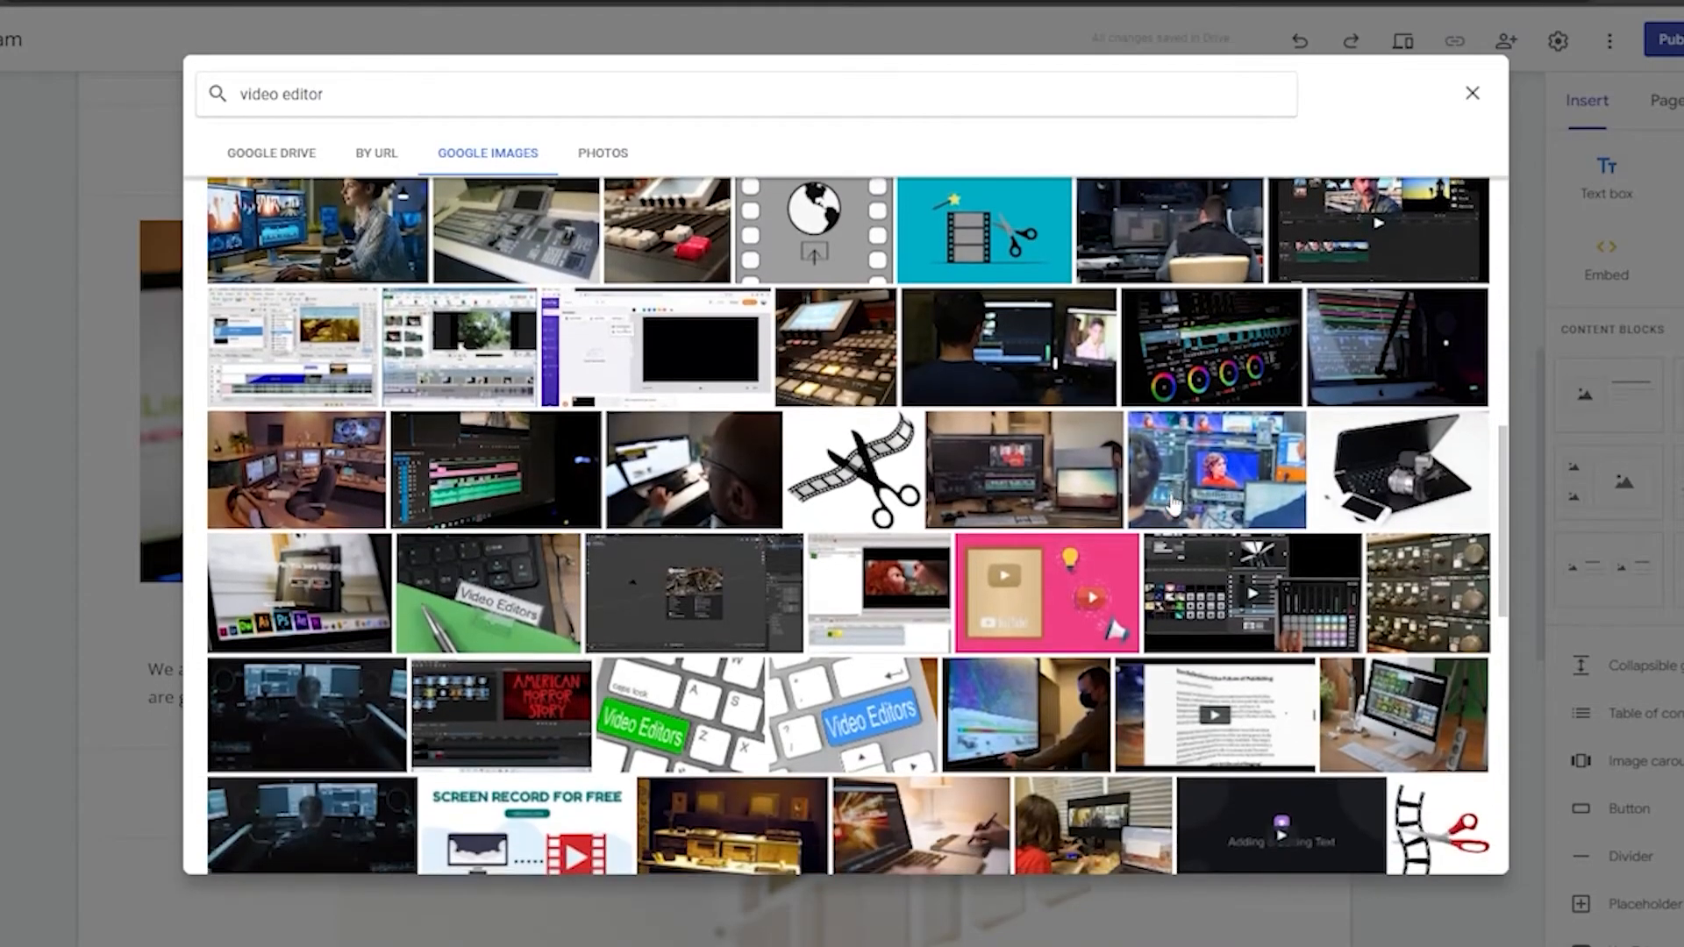
{"action": "scroll", "coordinate": [1173, 507], "scroll_direction": "down", "scroll_amount": 5}
{"action": "scroll", "coordinate": [1173, 504], "scroll_direction": "up", "scroll_amount": 15}
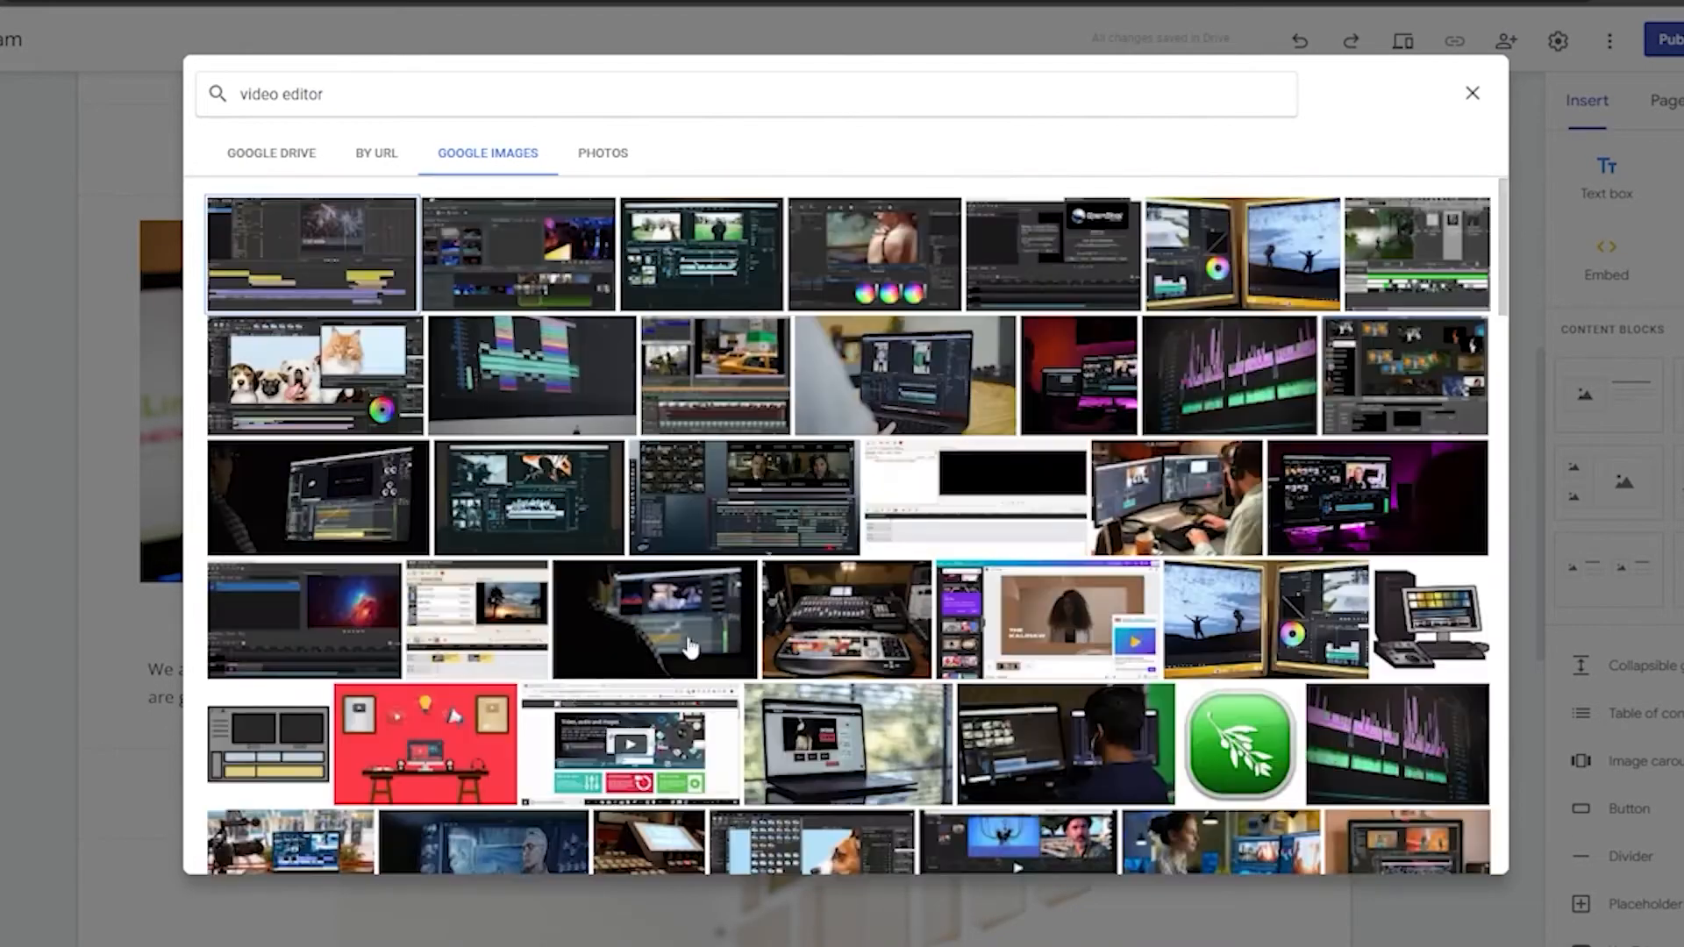
{"action": "double_click", "coordinate": [690, 645]}
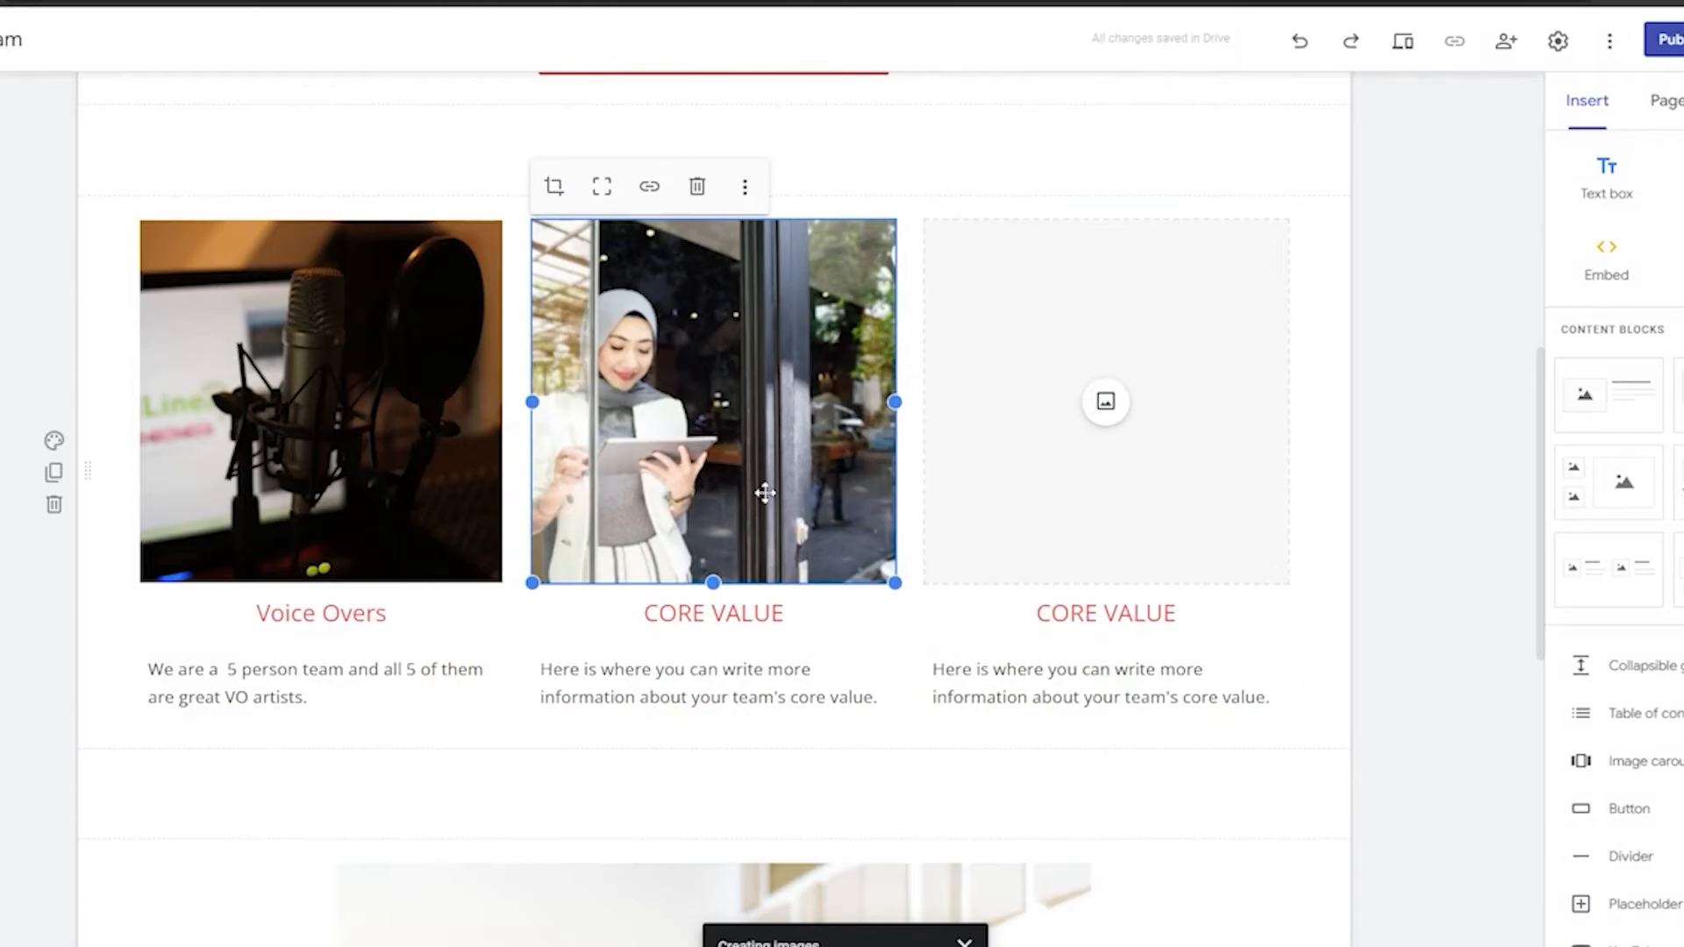
Reposition the video editing photo within its crop frame to show both the person and the screen
{"action": "double_click", "coordinate": [712, 428]}
{"action": "left_click_drag", "start_coordinate": [676, 413], "coordinate": [733, 440]}
{"action": "left_click", "coordinate": [784, 189]}
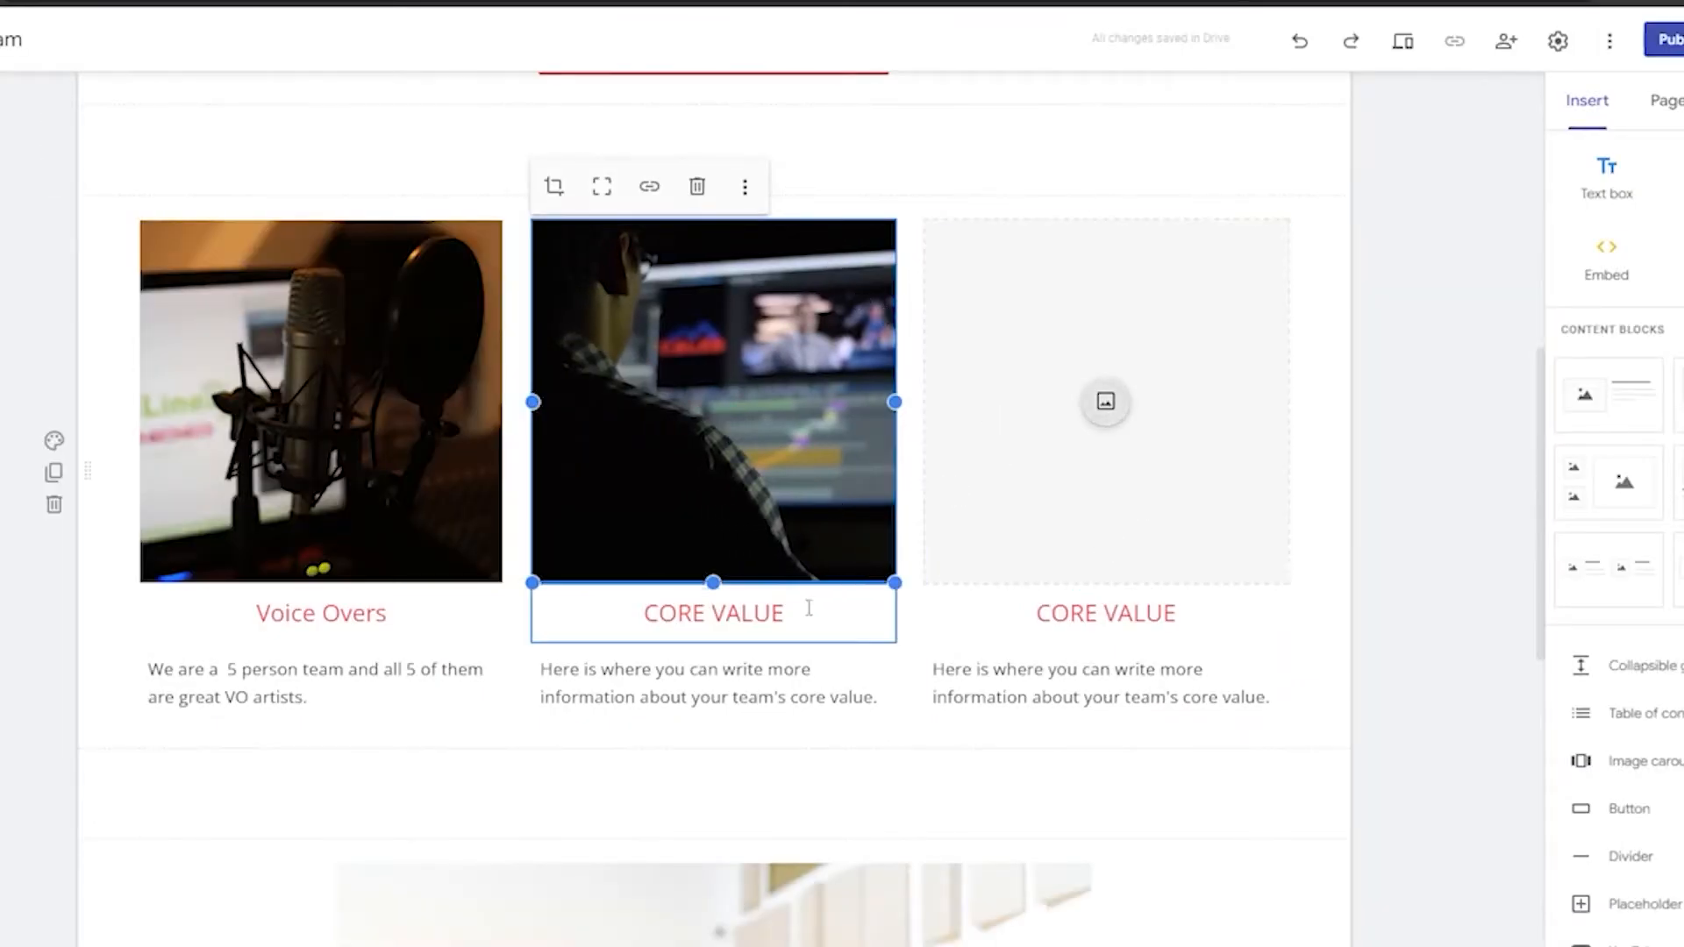
{"action": "left_click", "coordinate": [834, 160]}
Change the middle column's CORE VALUE heading to "Video Editor", leaving its description text as it is
{"action": "double_click", "coordinate": [742, 614]}
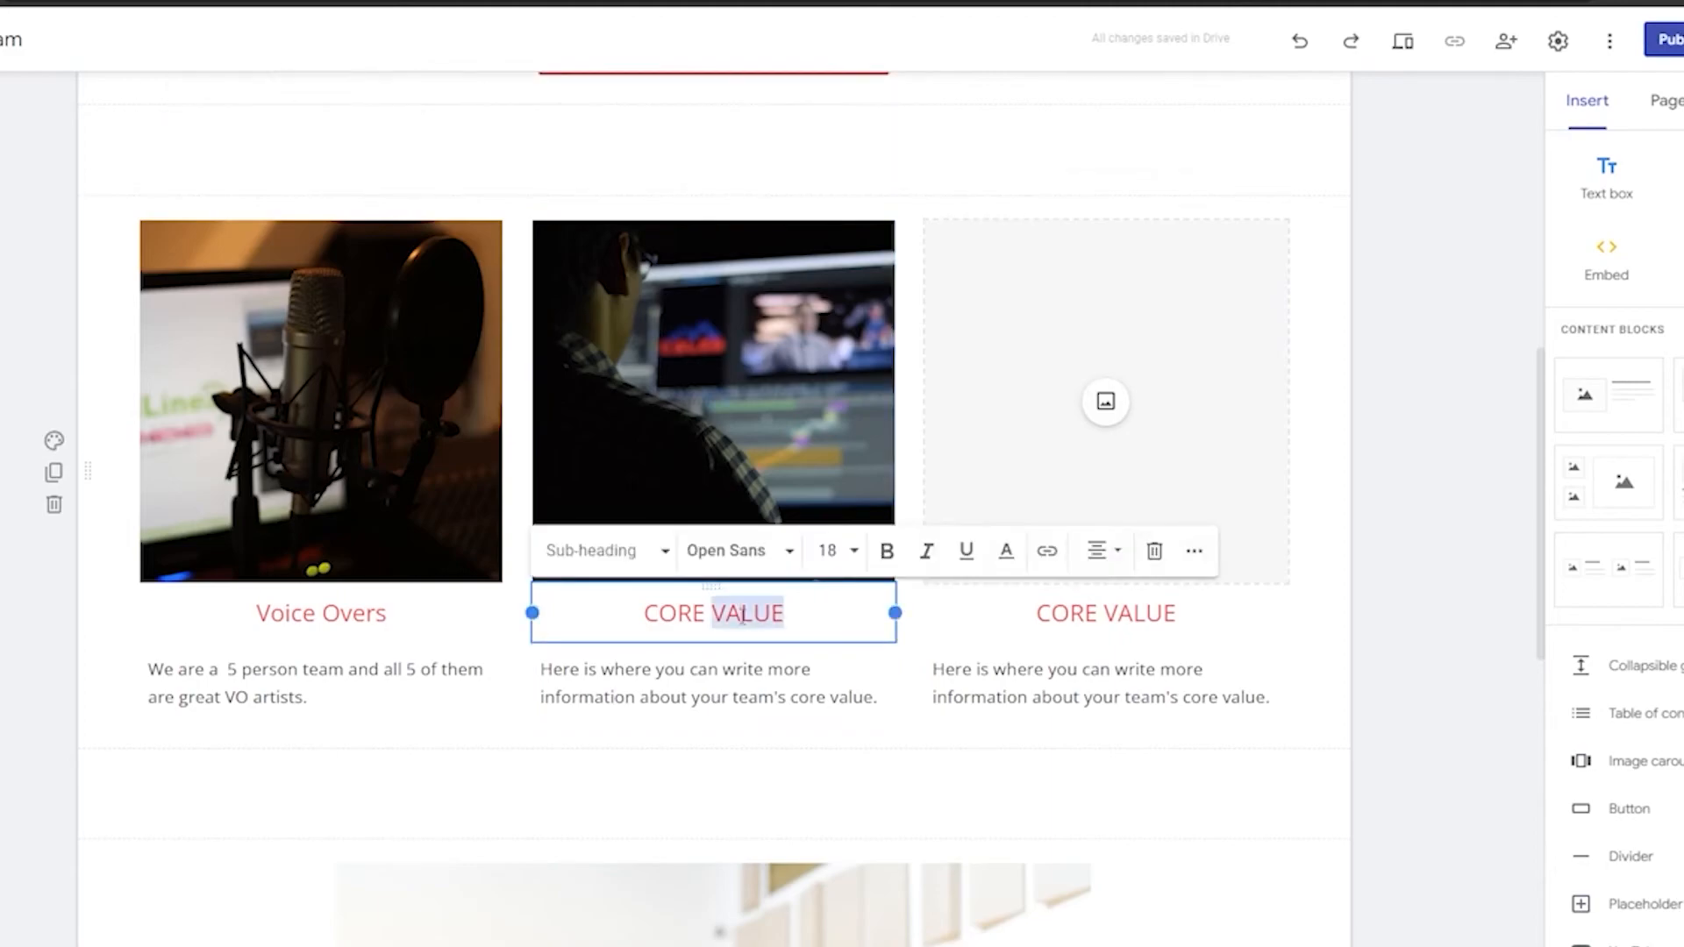
{"action": "triple_click", "coordinate": [742, 614]}
{"action": "type", "text": "Video Editor"}
{"action": "triple_click", "coordinate": [683, 666]}
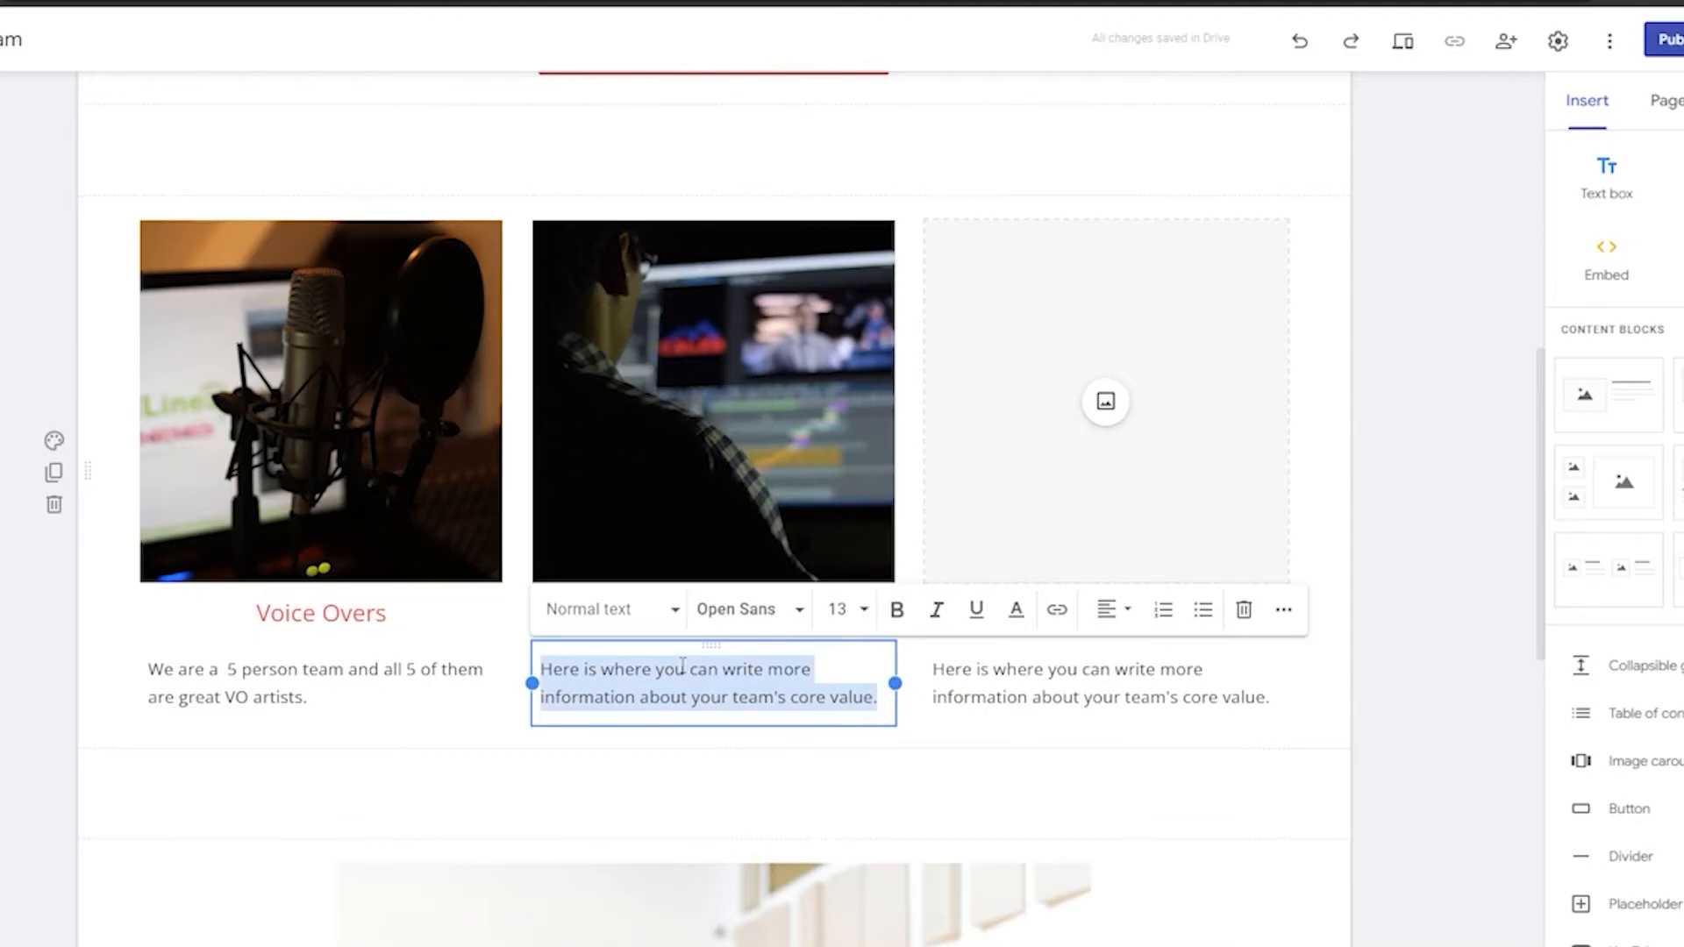
{"action": "left_click", "coordinate": [1332, 447]}
Look over the rest of the page, from the team photo to the mailing list banner
{"action": "scroll", "coordinate": [1112, 421], "scroll_direction": "down", "scroll_amount": 1}
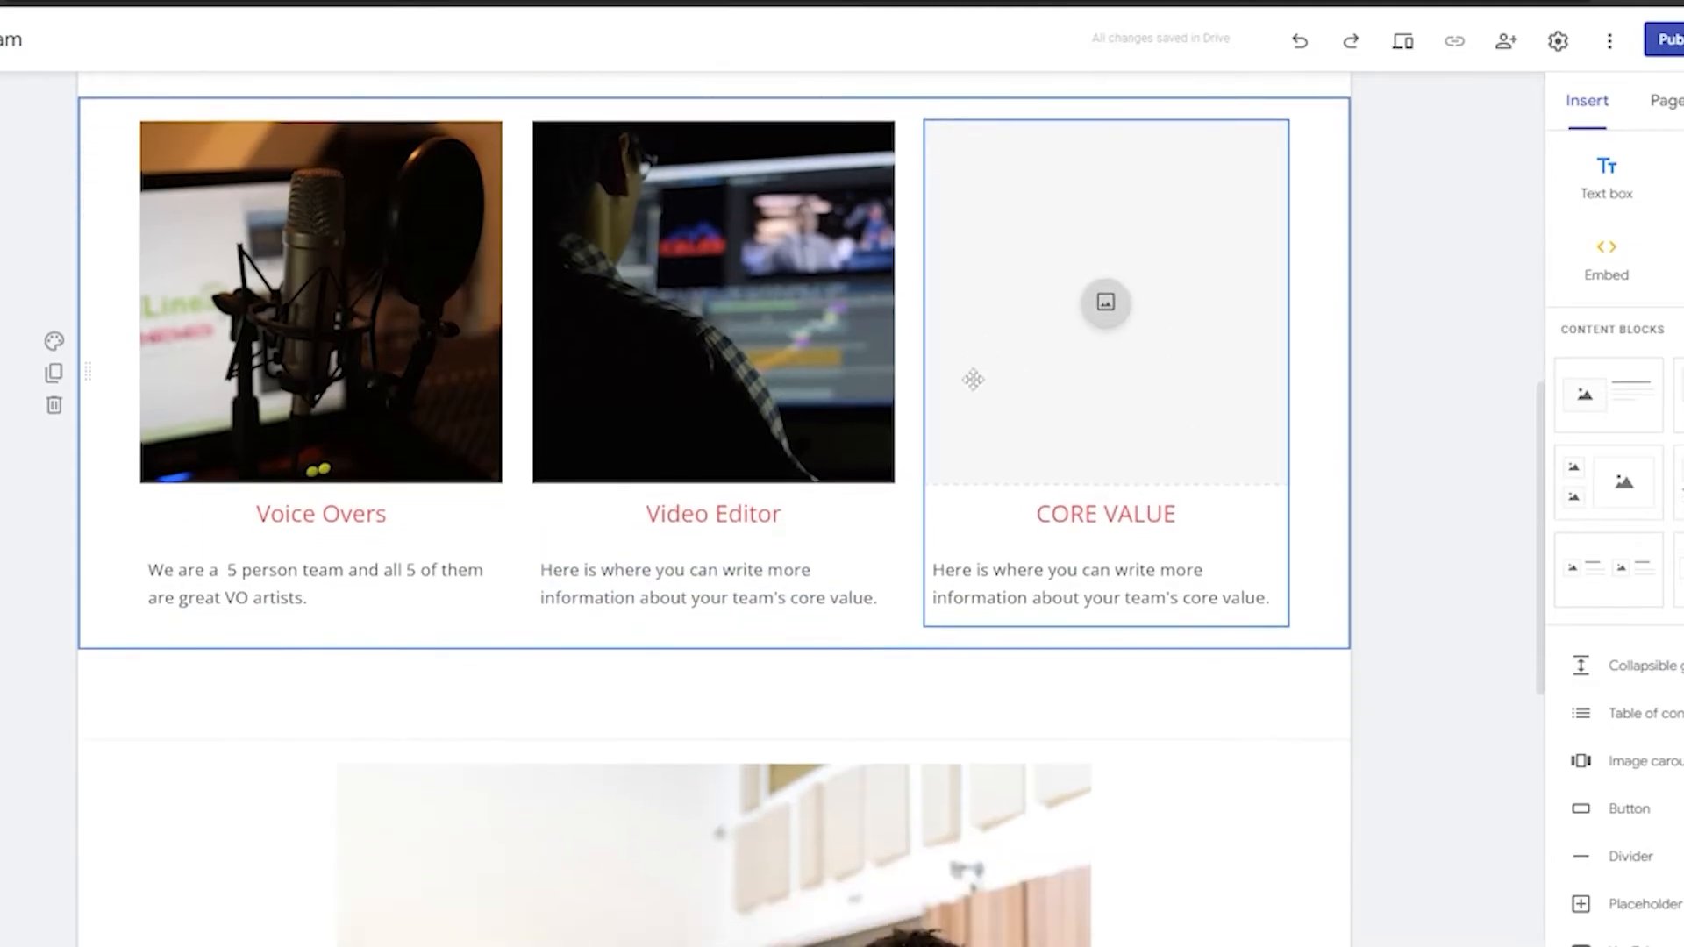
{"action": "scroll", "coordinate": [1103, 410], "scroll_direction": "down", "scroll_amount": 4}
{"action": "scroll", "coordinate": [1176, 411], "scroll_direction": "down", "scroll_amount": 3}
{"action": "left_click", "coordinate": [813, 432]}
{"action": "scroll", "coordinate": [772, 473], "scroll_direction": "up", "scroll_amount": 1}
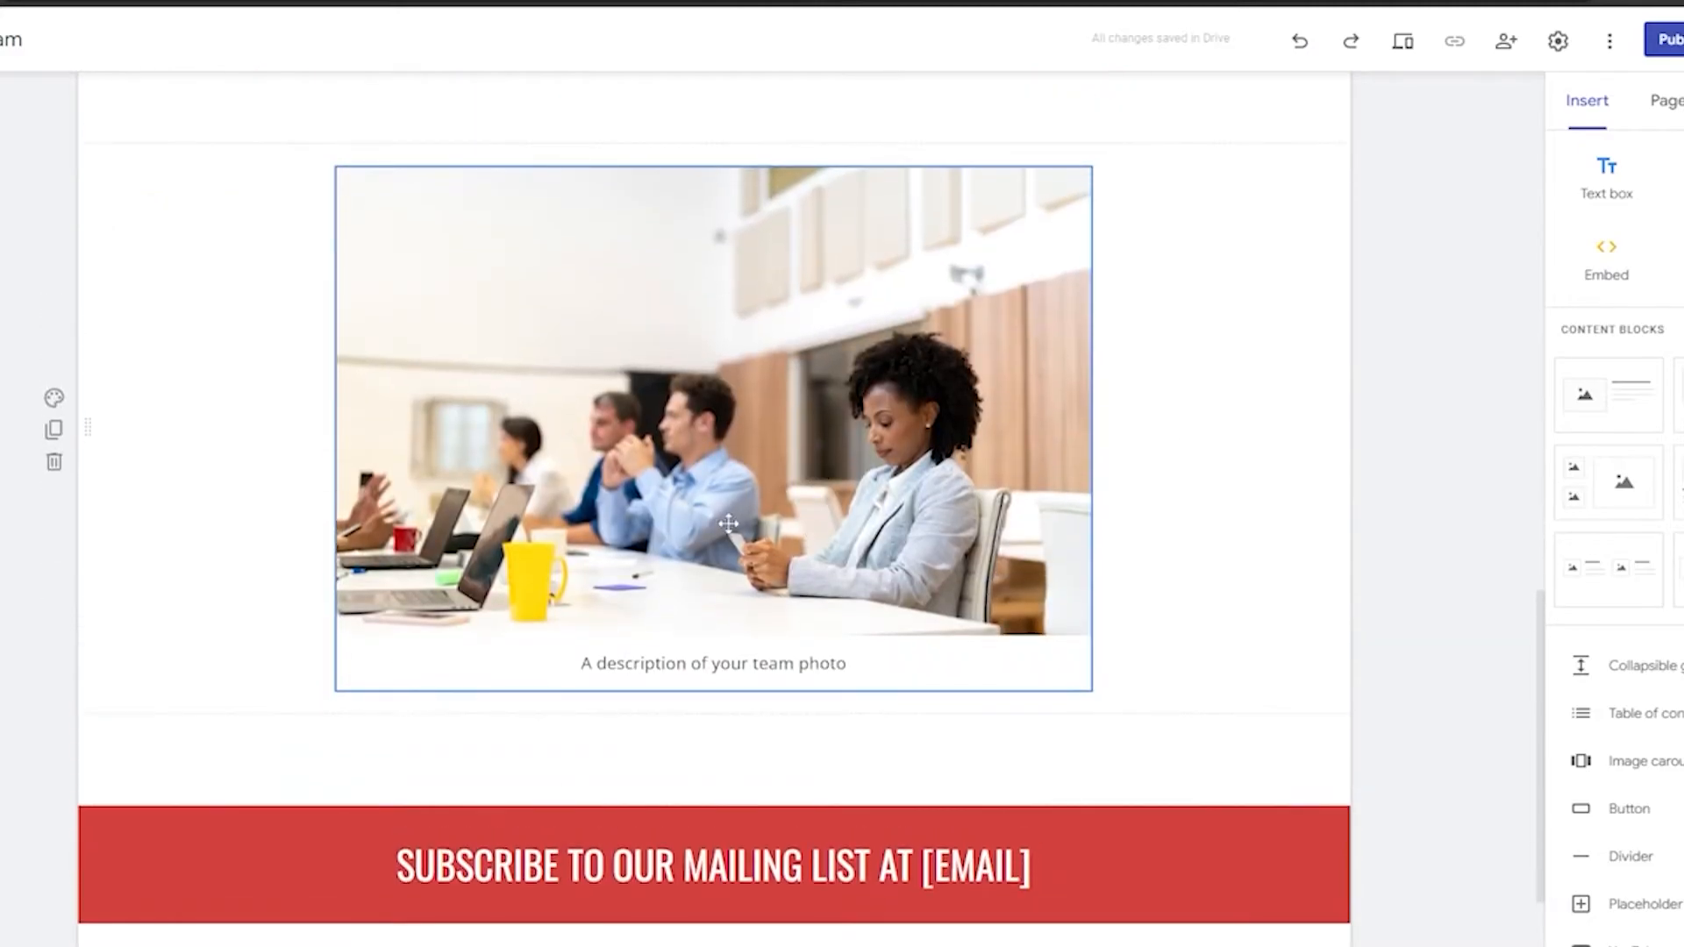
{"action": "scroll", "coordinate": [754, 452], "scroll_direction": "down", "scroll_amount": 1}
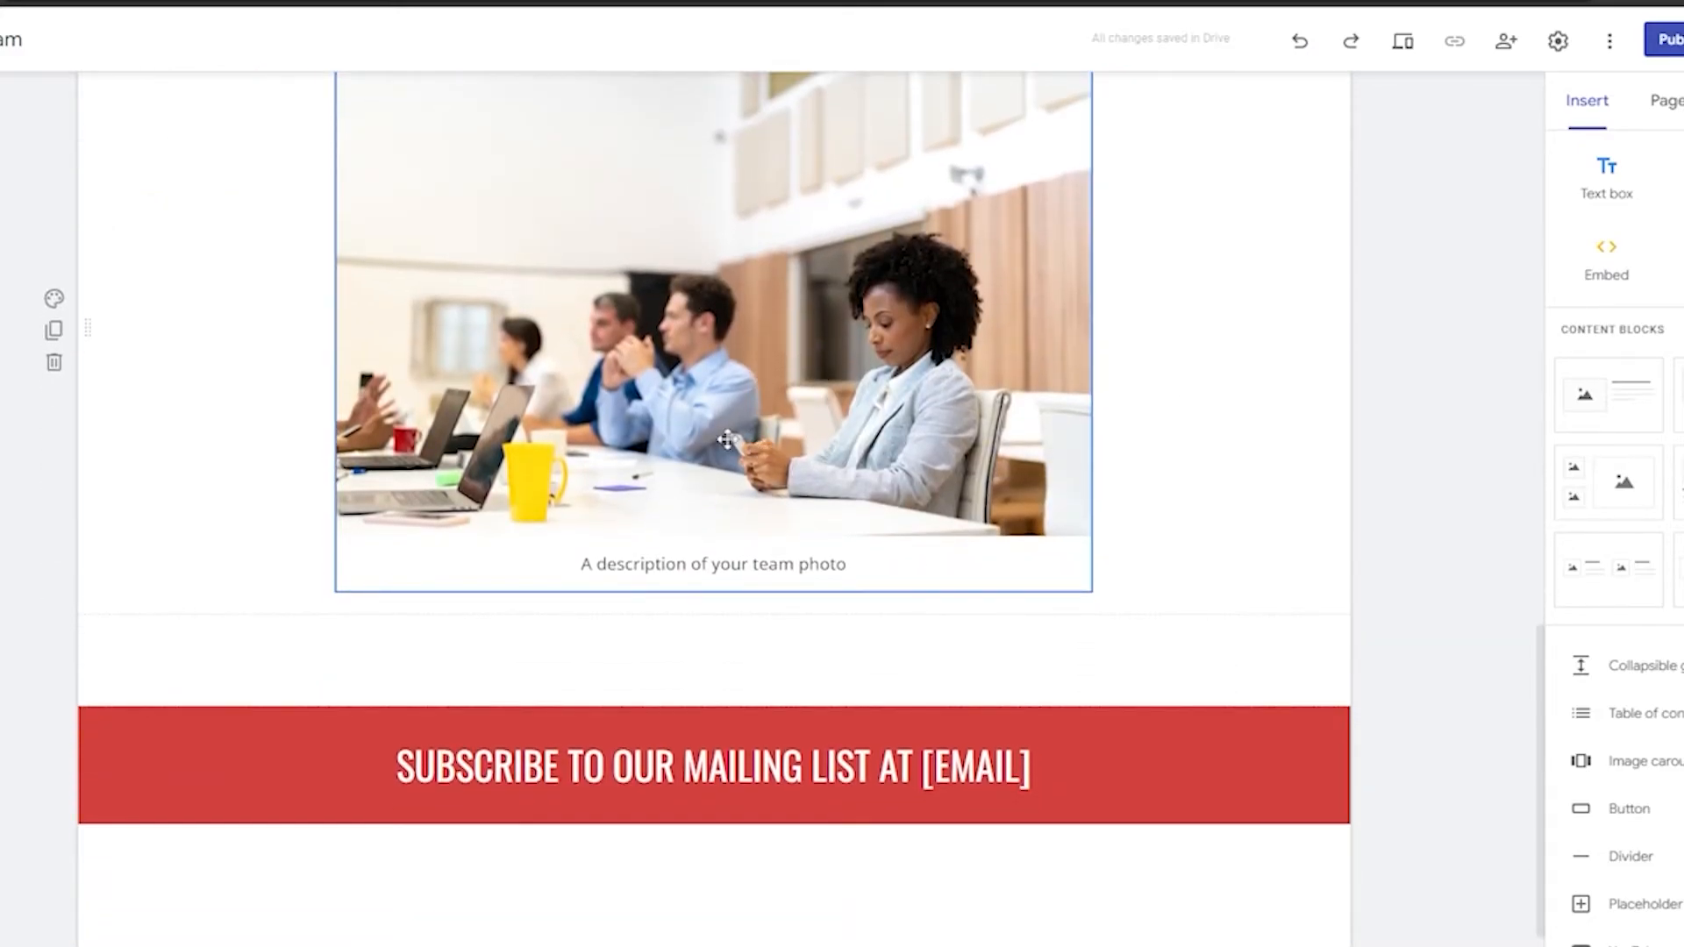
{"action": "scroll", "coordinate": [781, 658], "scroll_direction": "down", "scroll_amount": 1}
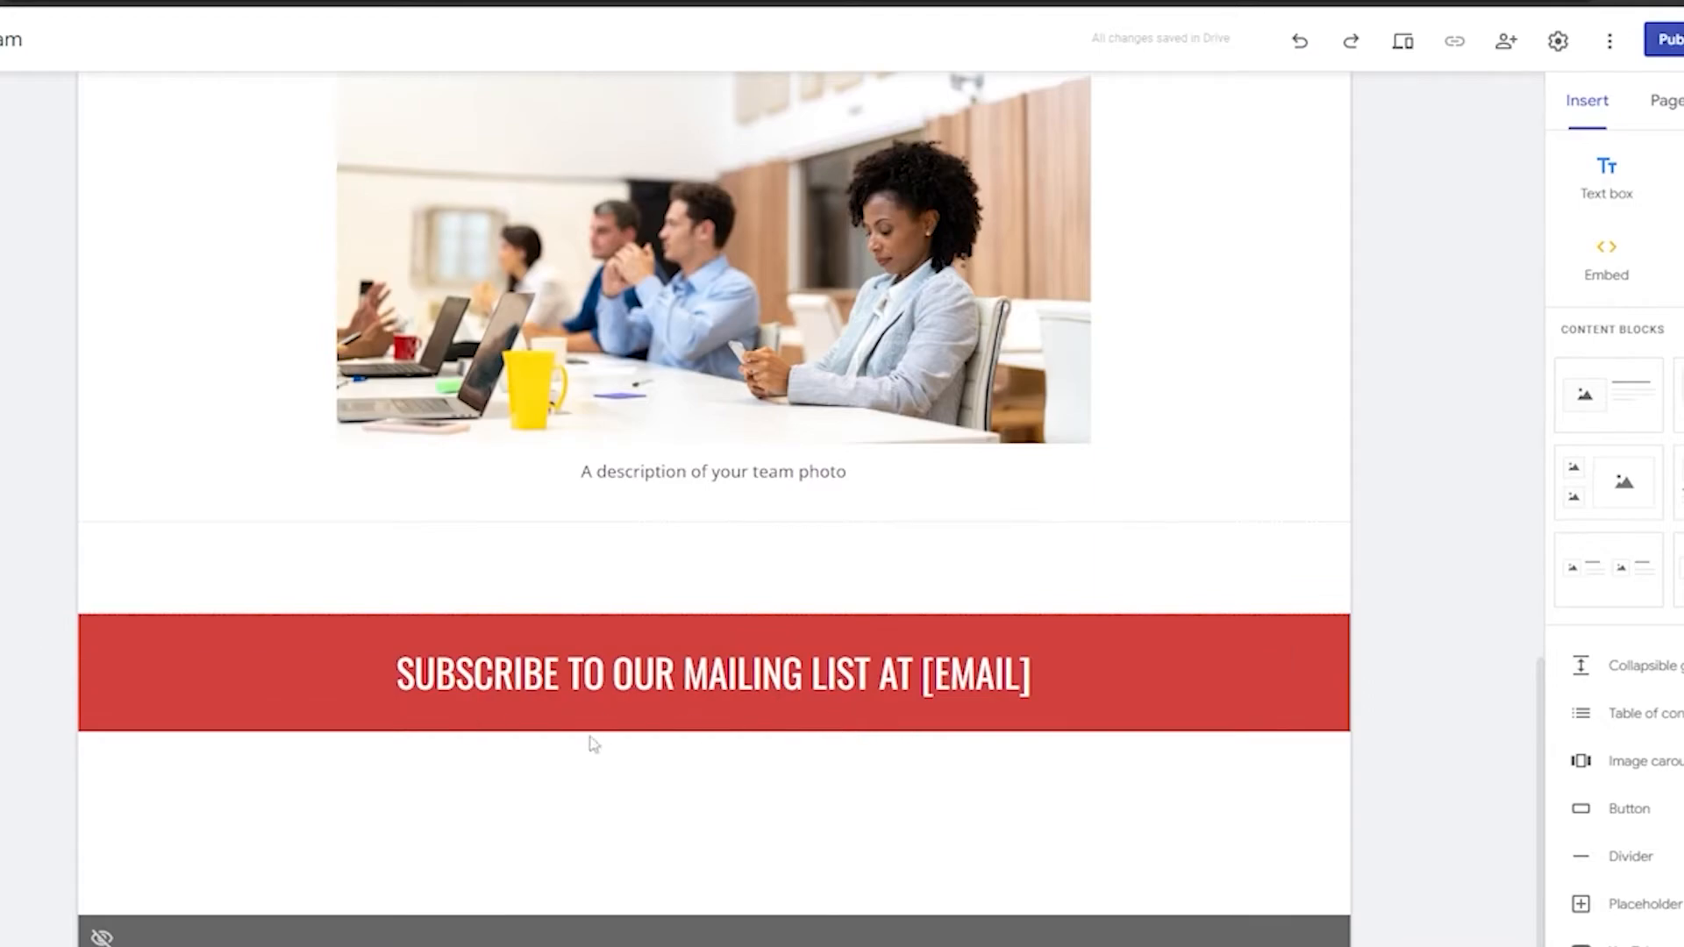
Insert a "Contact Us" button linked to the site's Contact page and position it centrally in the section below the team photo
{"action": "scroll", "coordinate": [1618, 638], "scroll_direction": "down", "scroll_amount": 2}
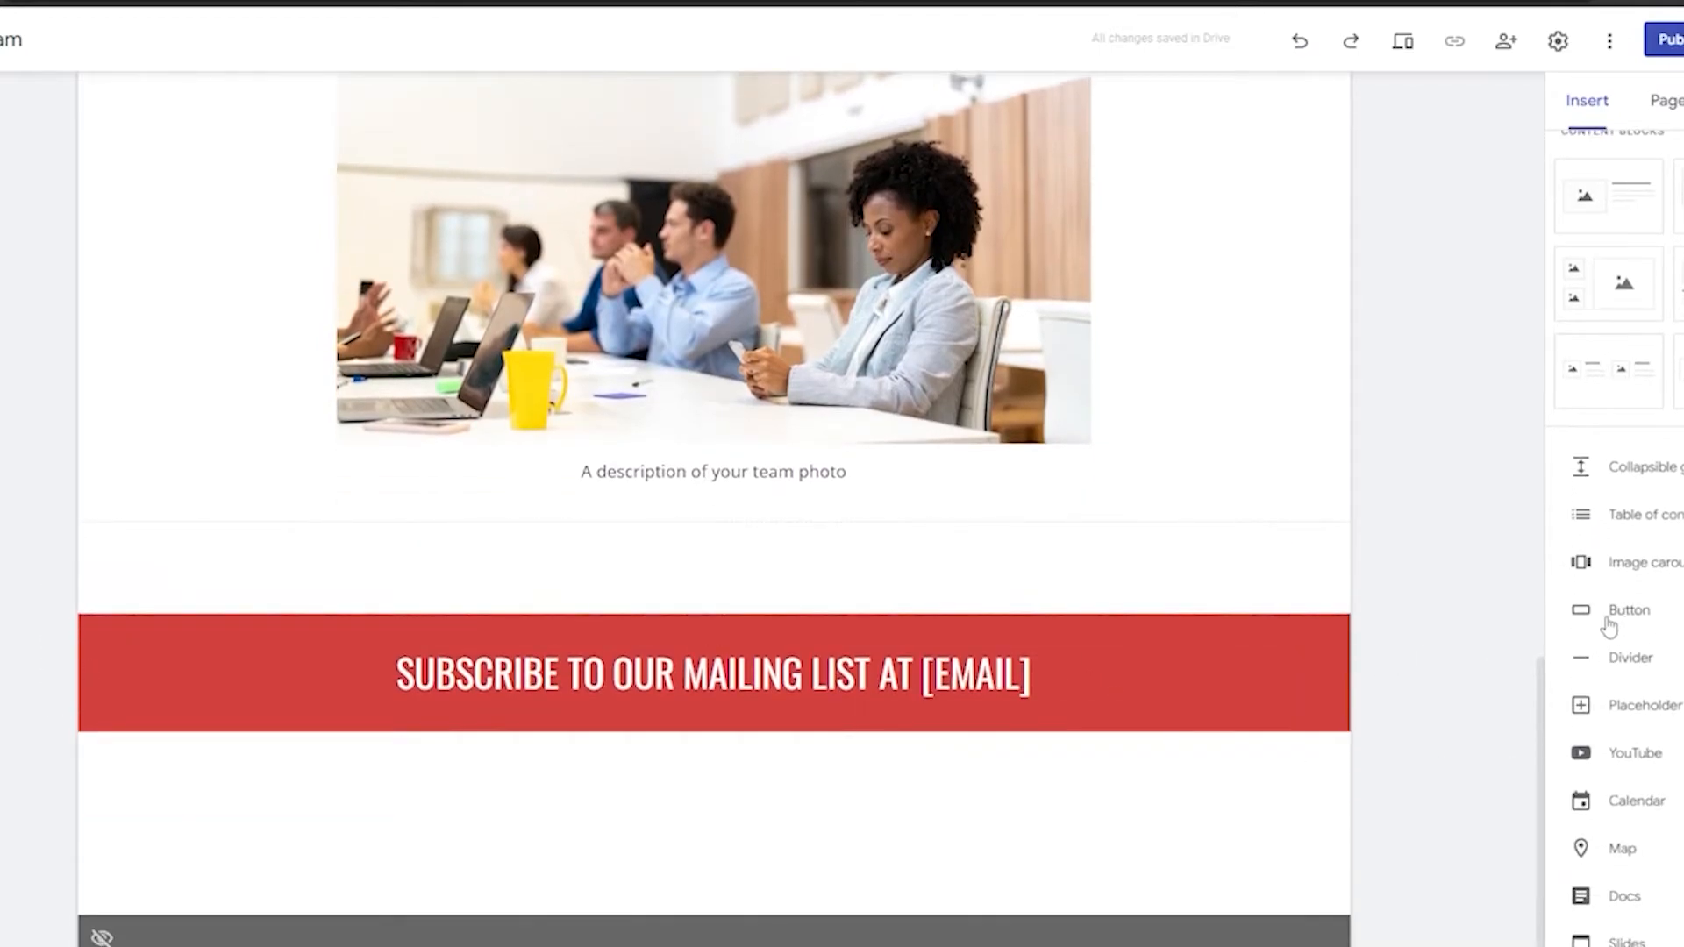
{"action": "left_click", "coordinate": [1677, 611]}
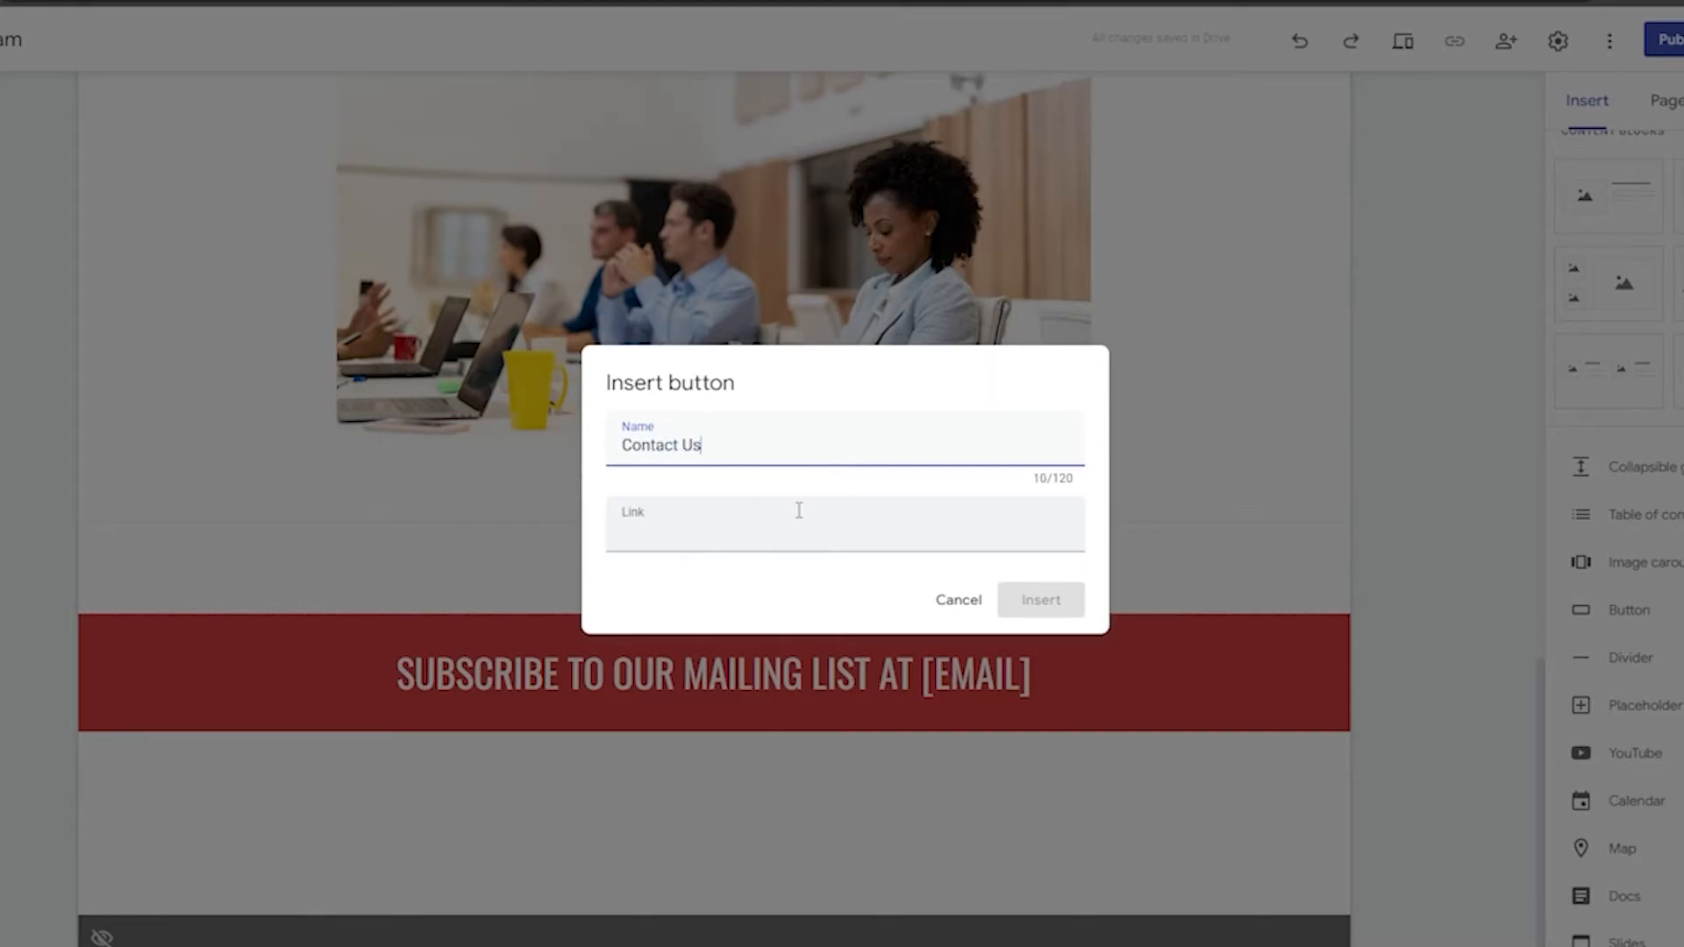
{"action": "left_click", "coordinate": [820, 541]}
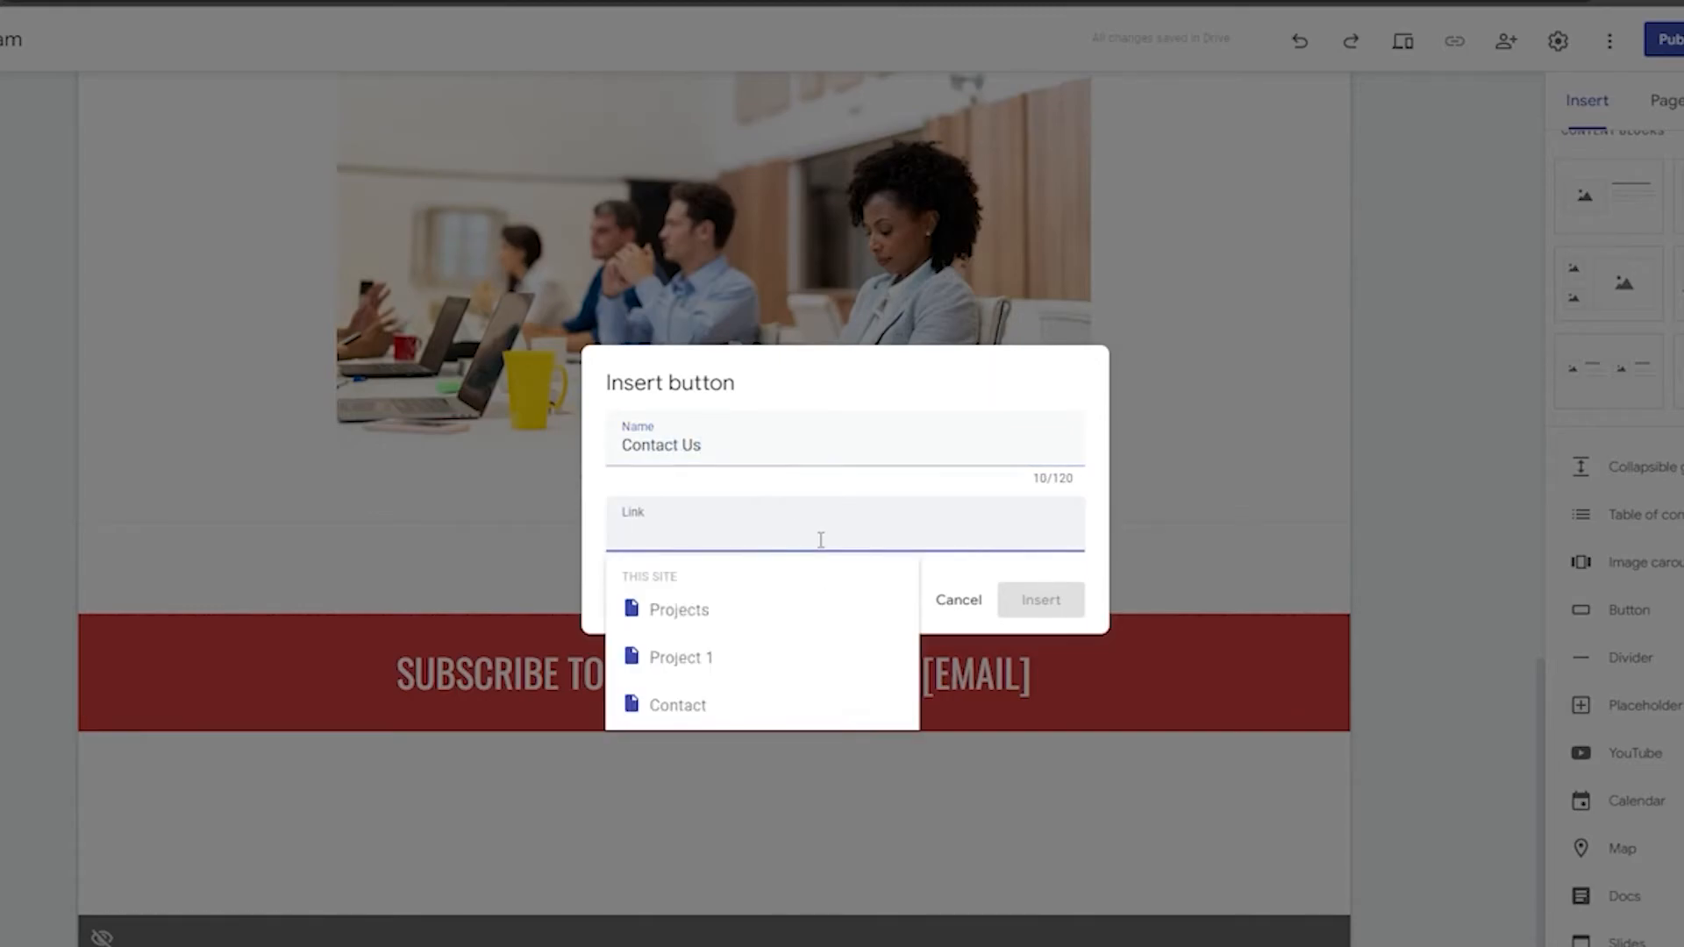
{"action": "left_click", "coordinate": [713, 712]}
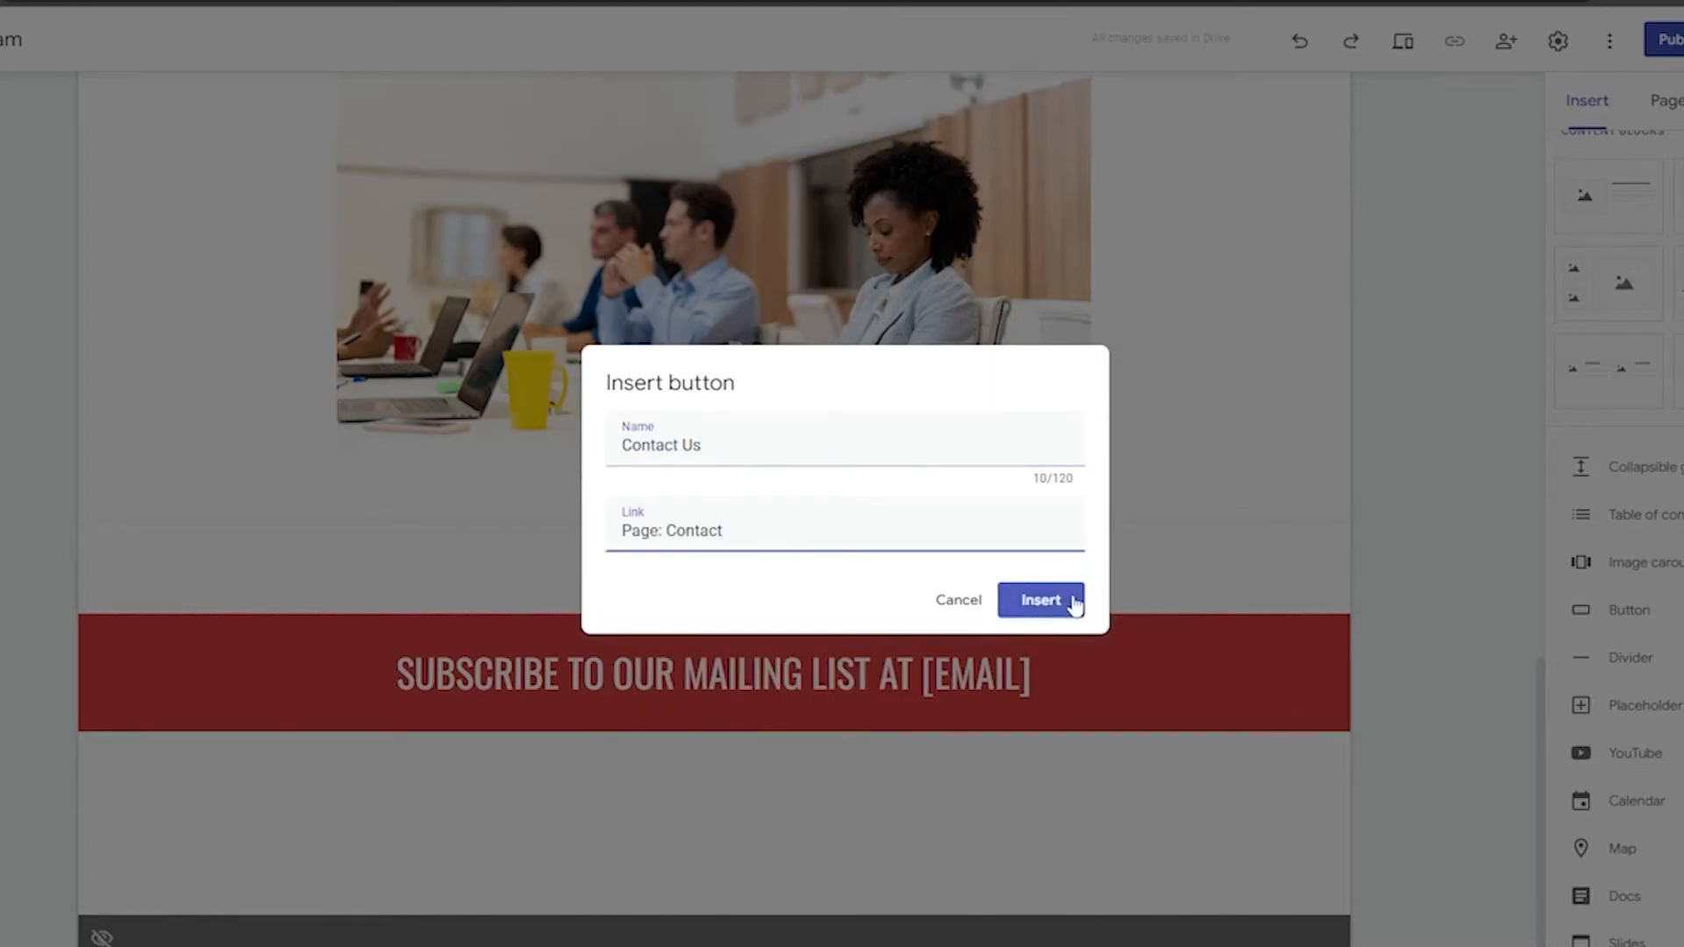
{"action": "left_click", "coordinate": [1040, 599]}
{"action": "left_click_drag", "start_coordinate": [239, 697], "coordinate": [744, 694]}
Review the site's navigation mode, brand images and viewer tools settings
{"action": "scroll", "coordinate": [1427, 654], "scroll_direction": "up", "scroll_amount": 1}
{"action": "scroll", "coordinate": [1427, 653], "scroll_direction": "up", "scroll_amount": 15}
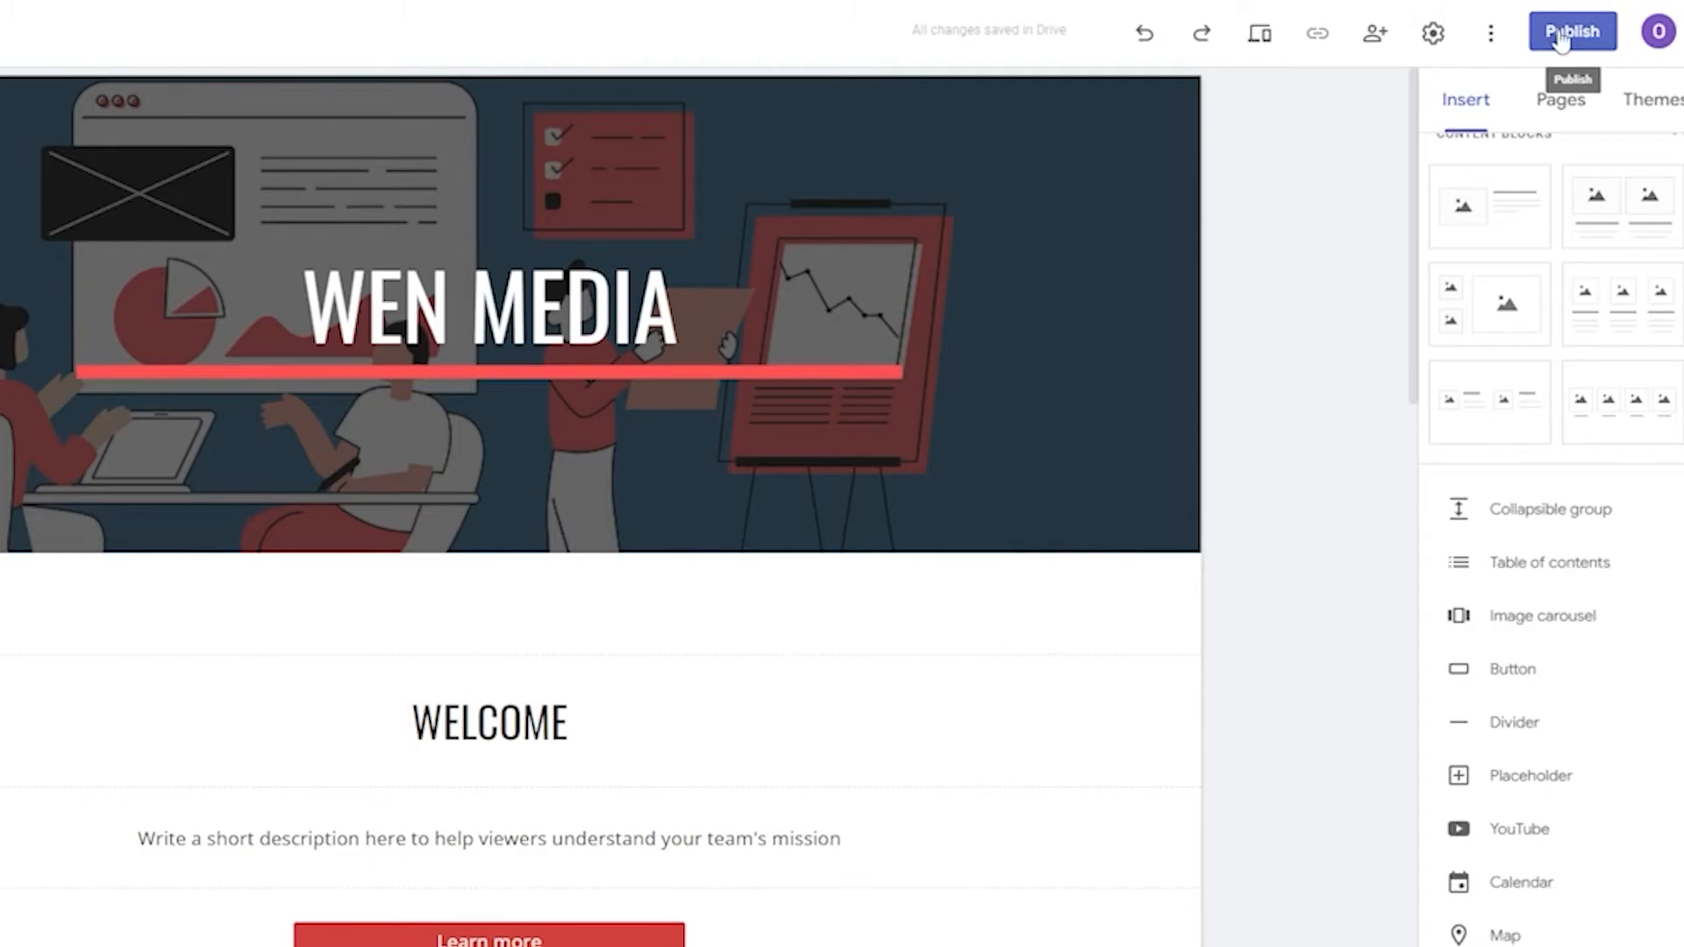
{"action": "left_click", "coordinate": [1432, 33]}
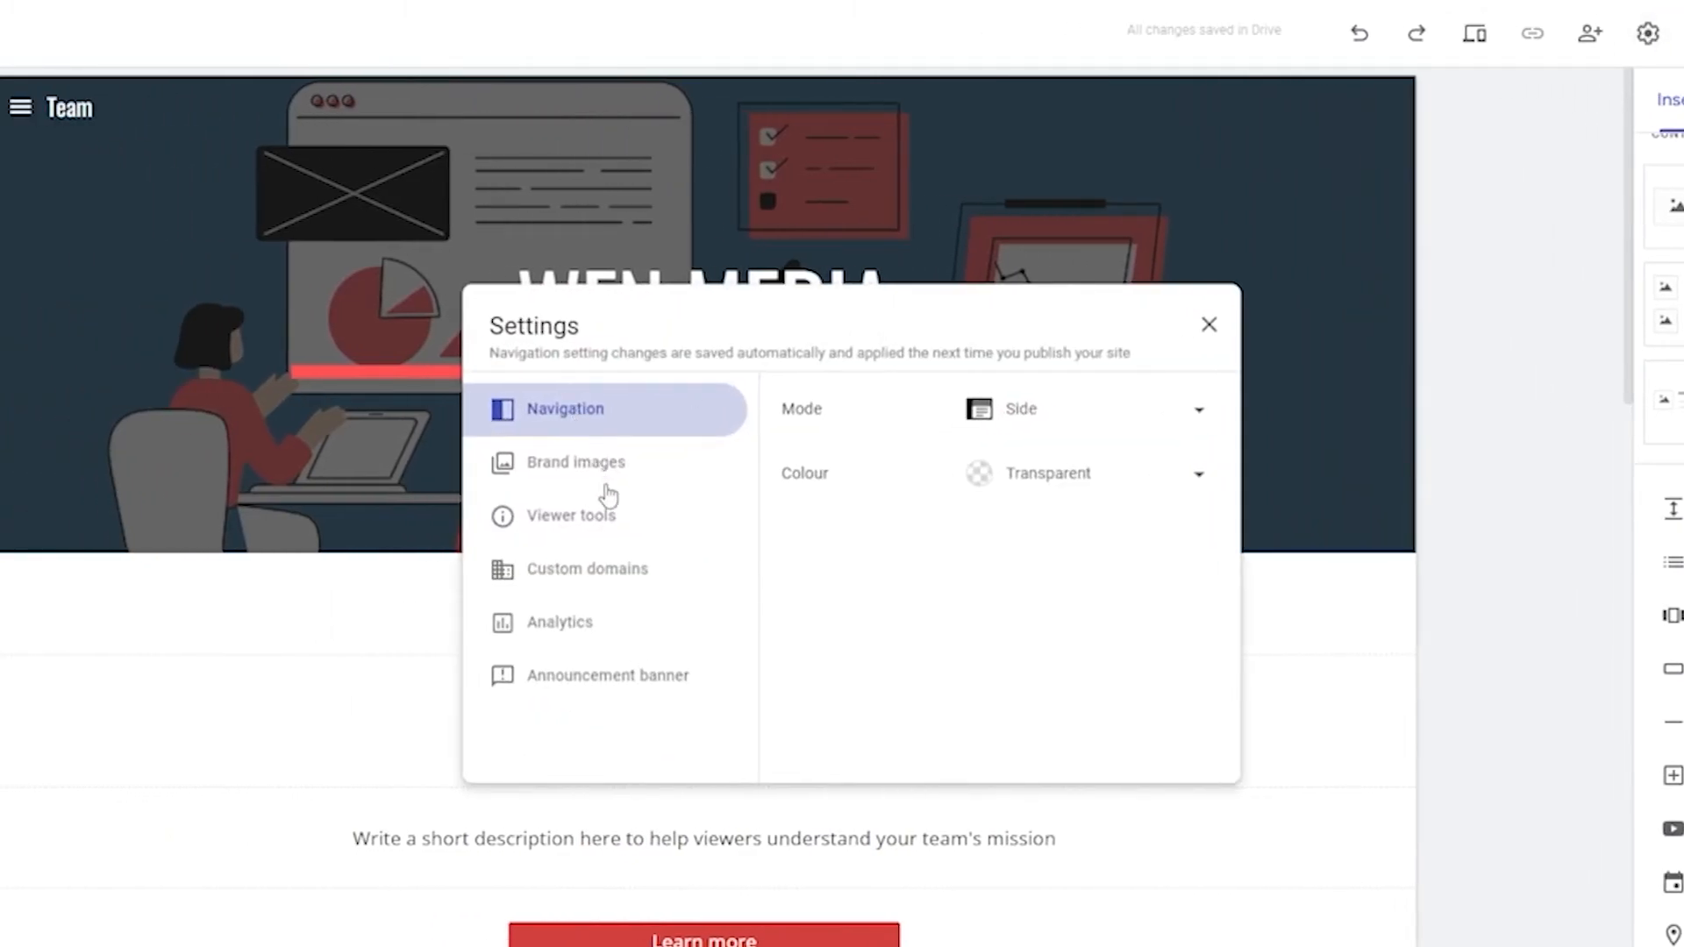
{"action": "left_click", "coordinate": [1188, 411]}
{"action": "left_click", "coordinate": [1107, 529]}
{"action": "left_click", "coordinate": [609, 478]}
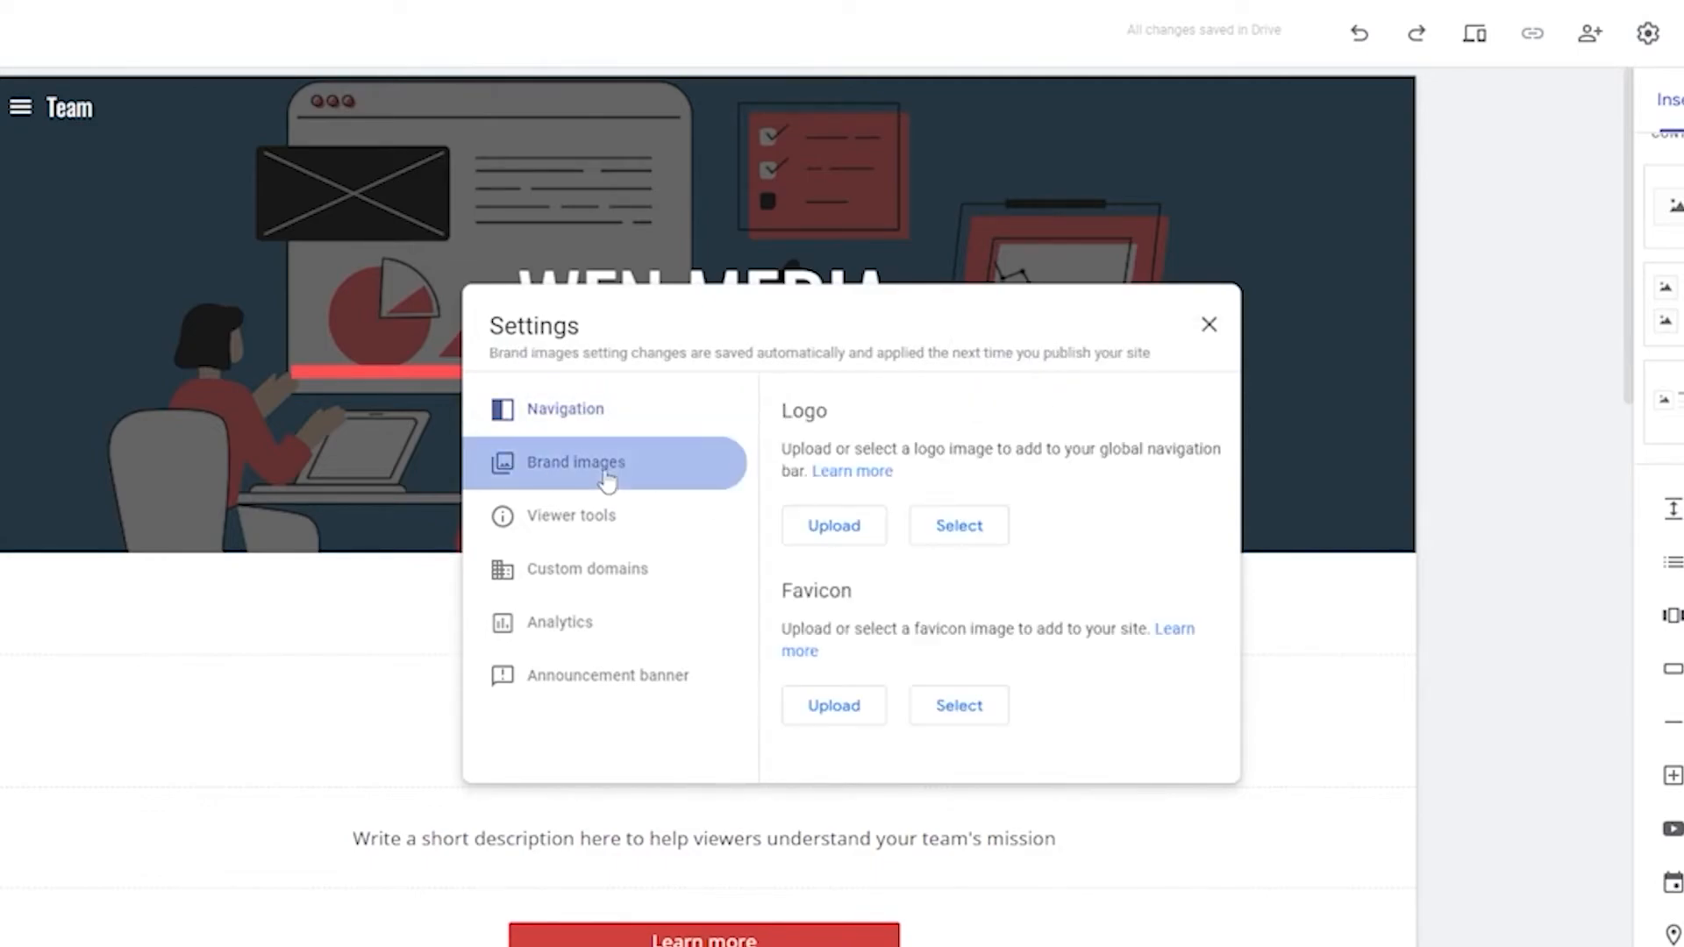
{"action": "left_click", "coordinate": [597, 526]}
{"action": "left_click", "coordinate": [601, 586]}
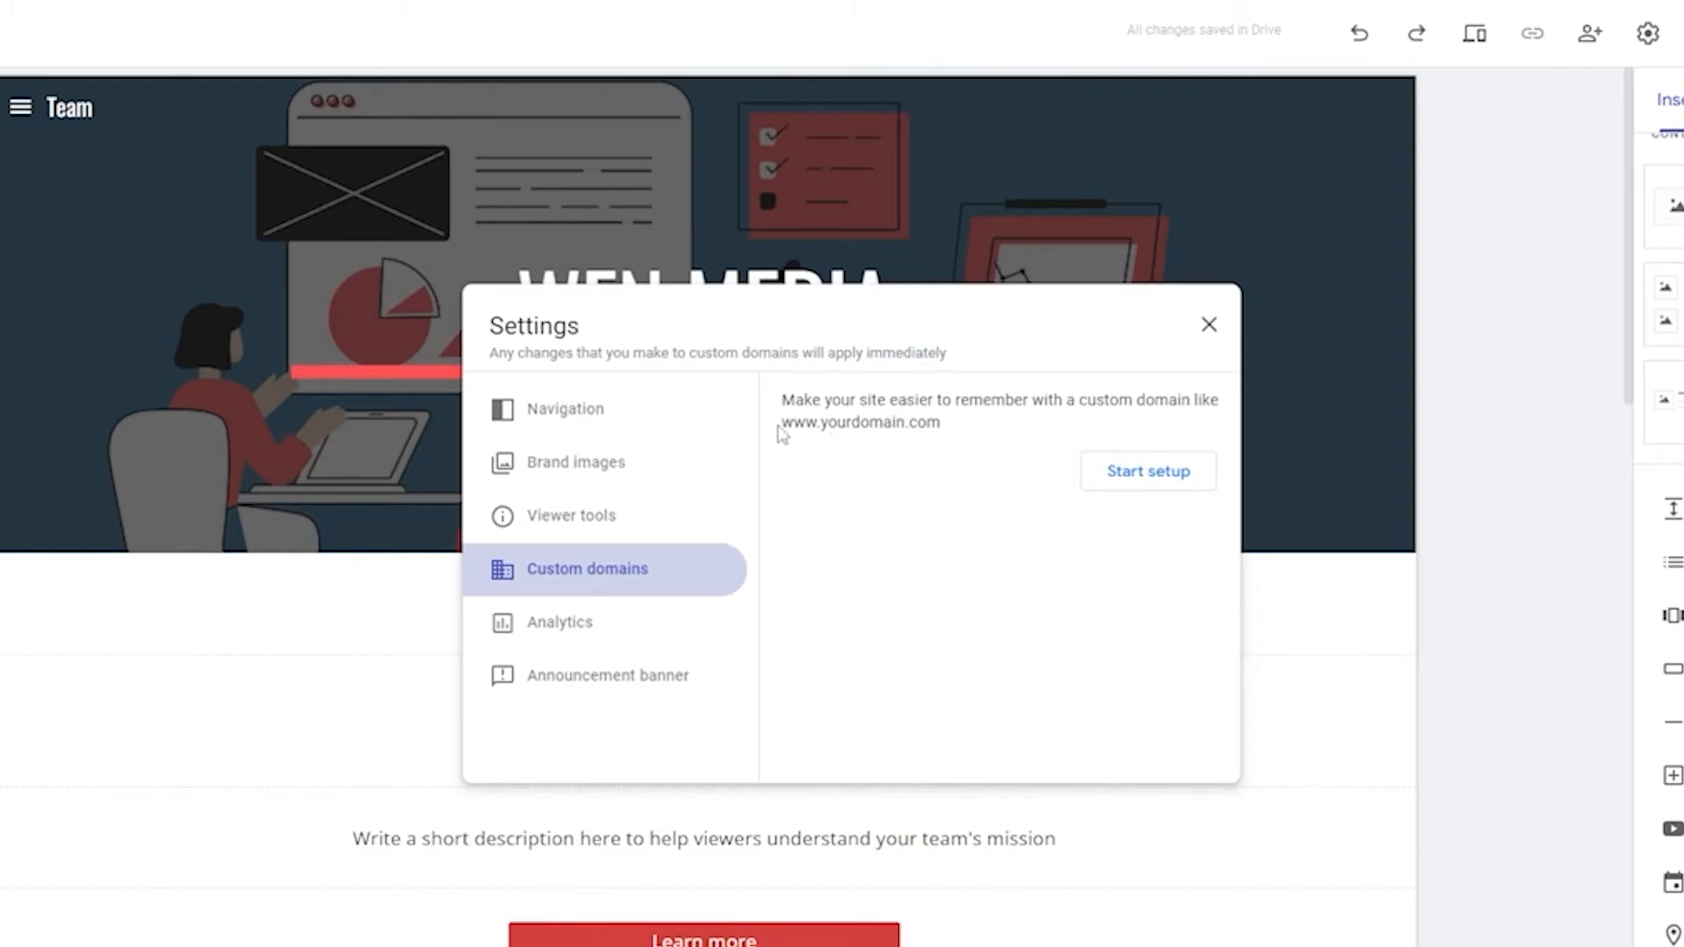
{"action": "left_click_drag", "start_coordinate": [783, 428], "coordinate": [944, 444]}
{"action": "left_click", "coordinate": [943, 504]}
{"action": "left_click", "coordinate": [1154, 480]}
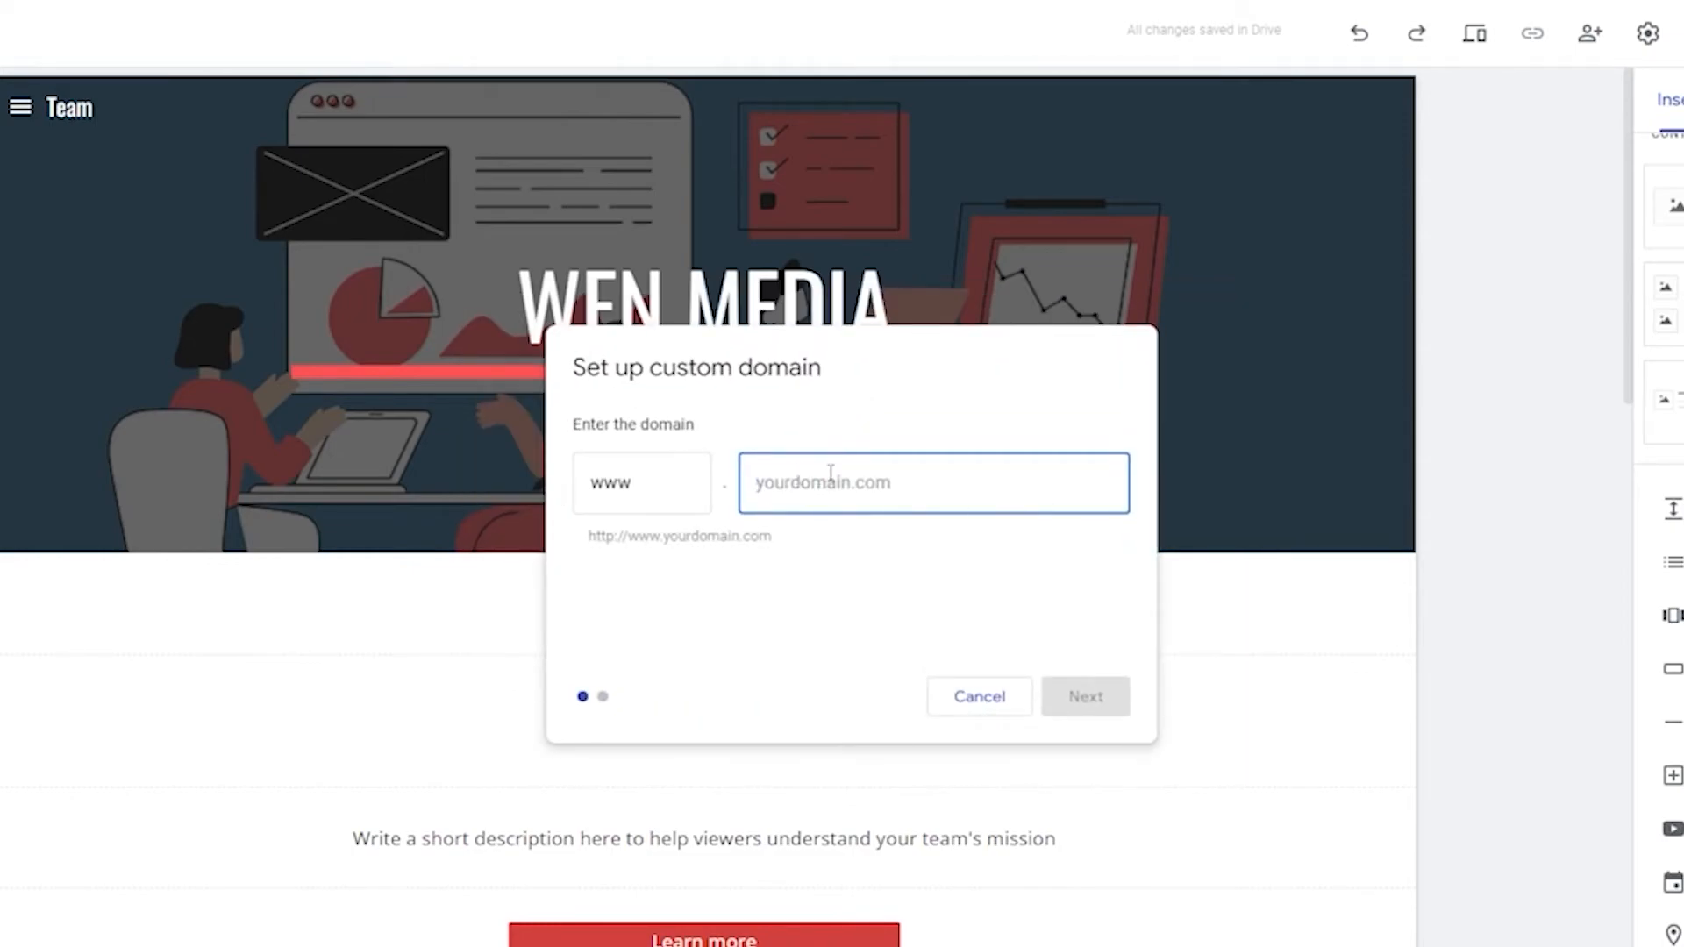
{"action": "type", "text": "Wenmedia"}
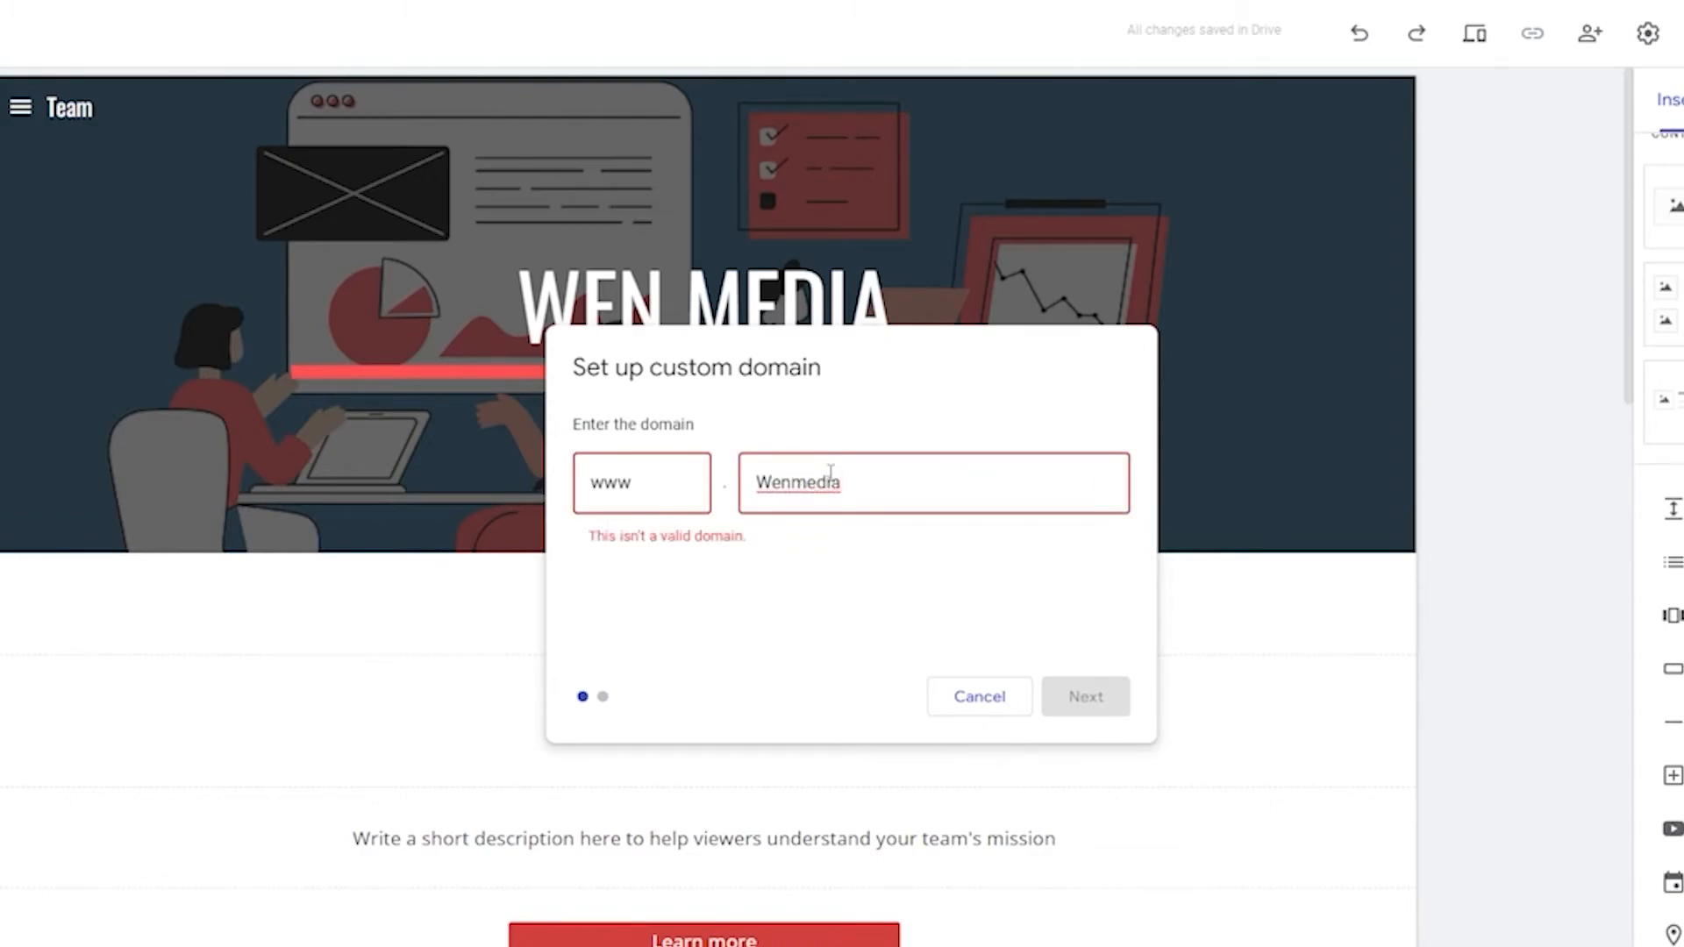
{"action": "left_click", "coordinate": [1044, 503]}
{"action": "type", "text": ".com"}
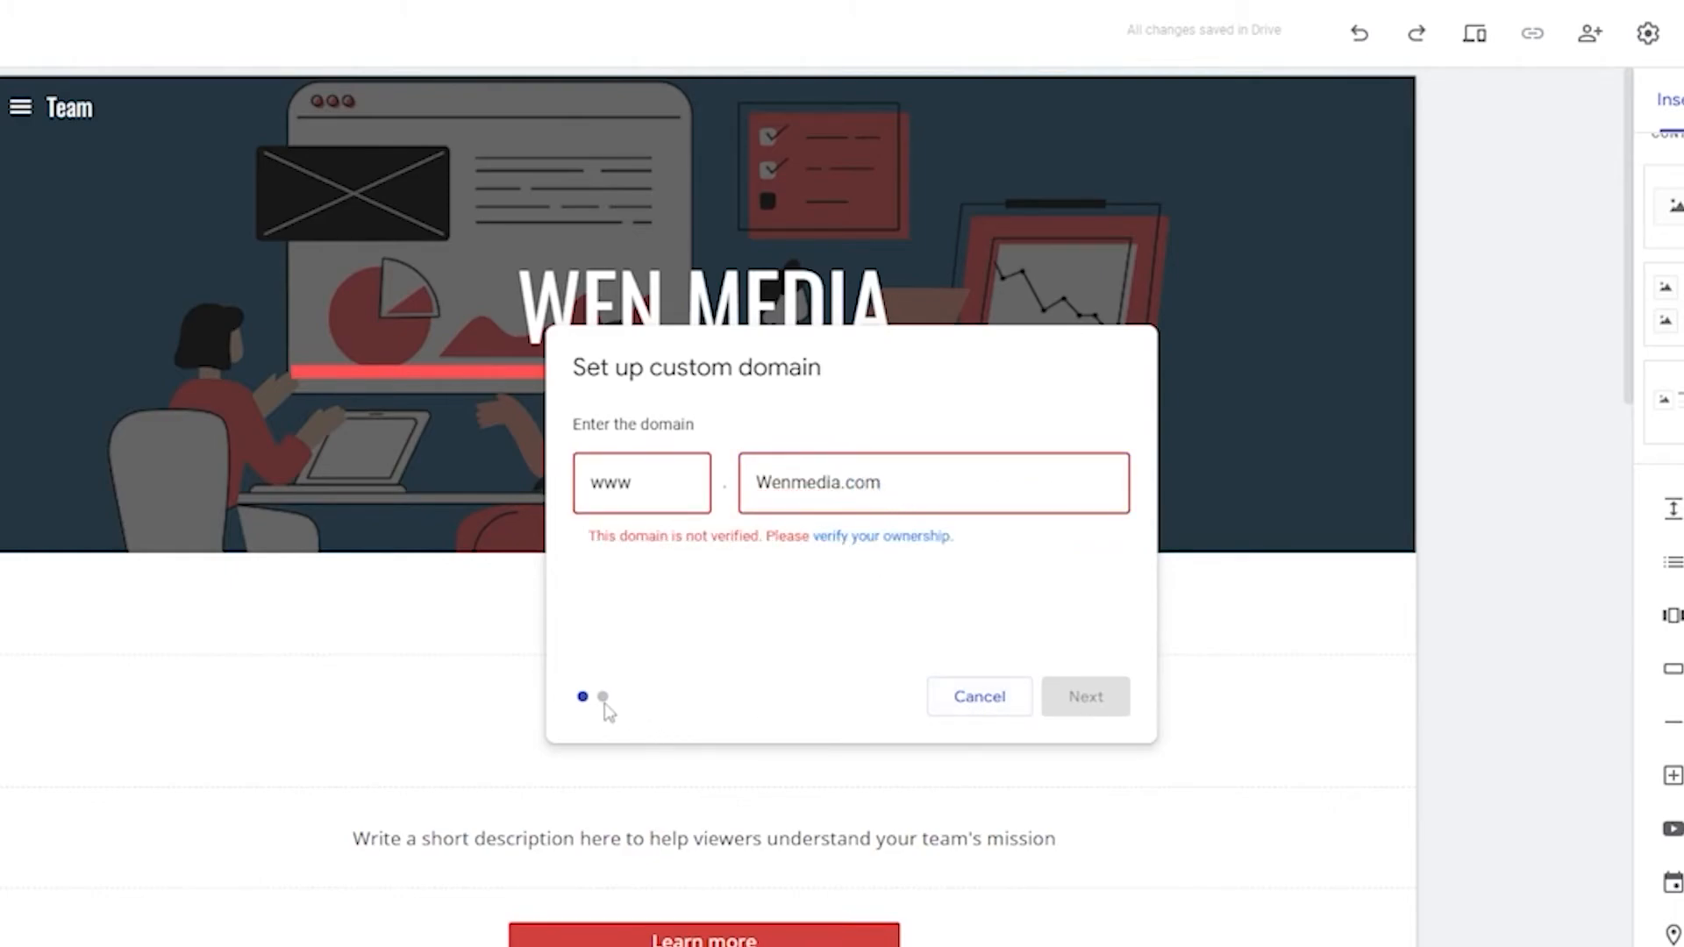
{"action": "left_click", "coordinate": [978, 695]}
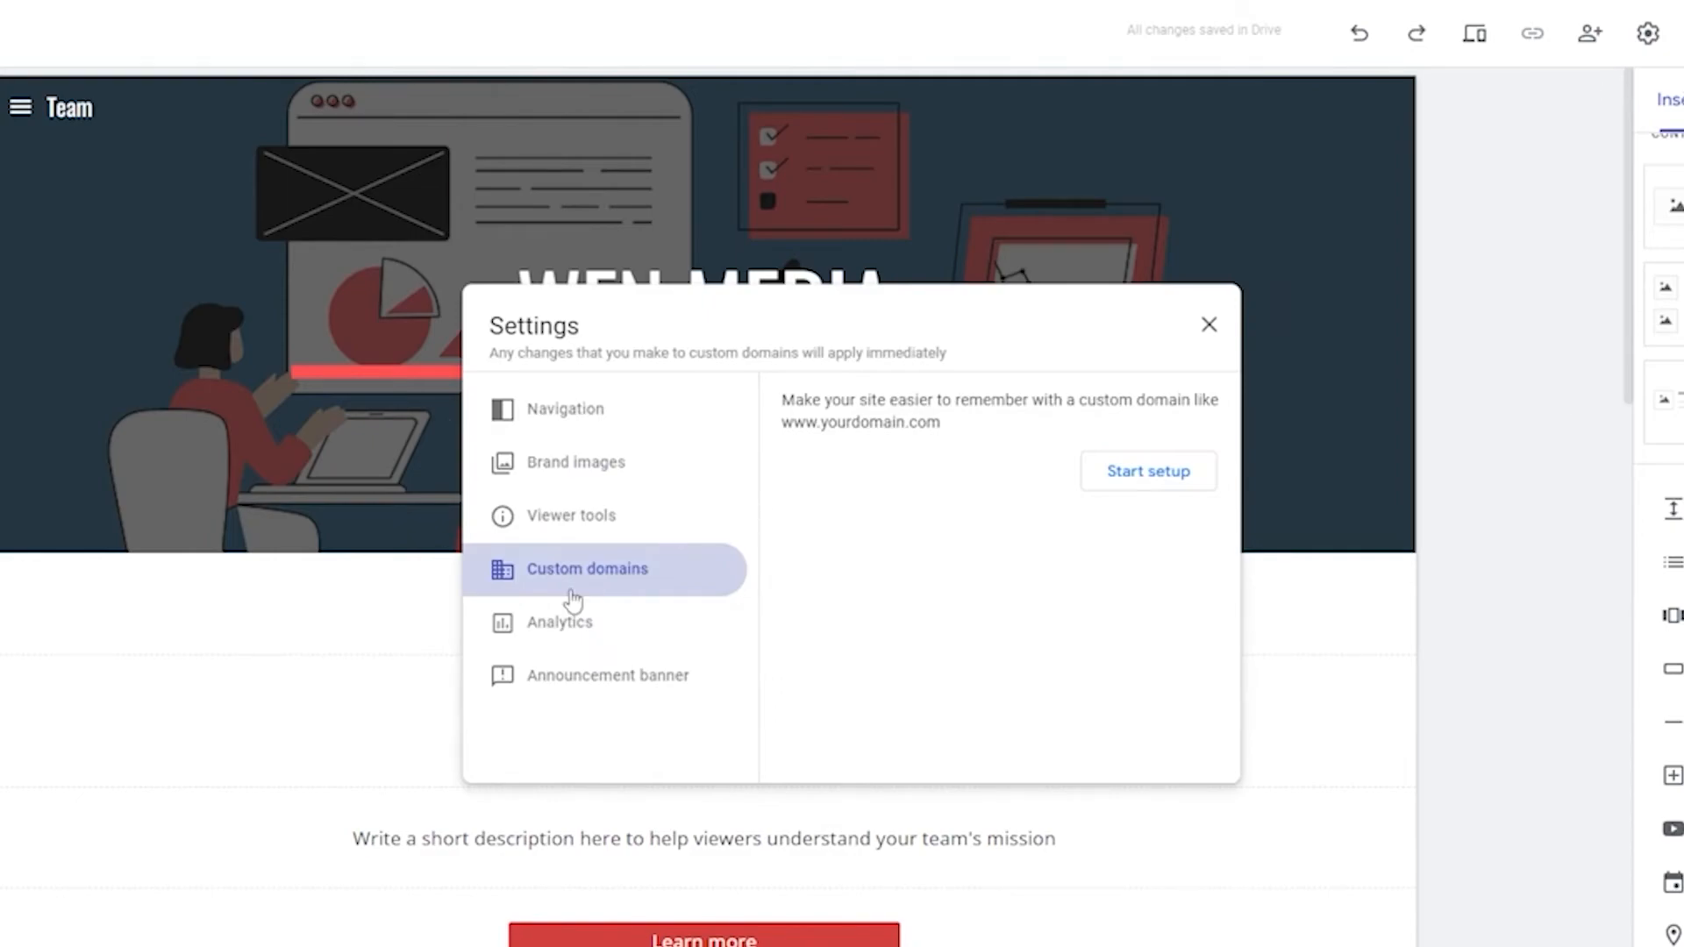
Check where custom domain setup is reached from the site settings and the publish options, and glance at the announcement banner settings
{"action": "left_click", "coordinate": [1097, 451]}
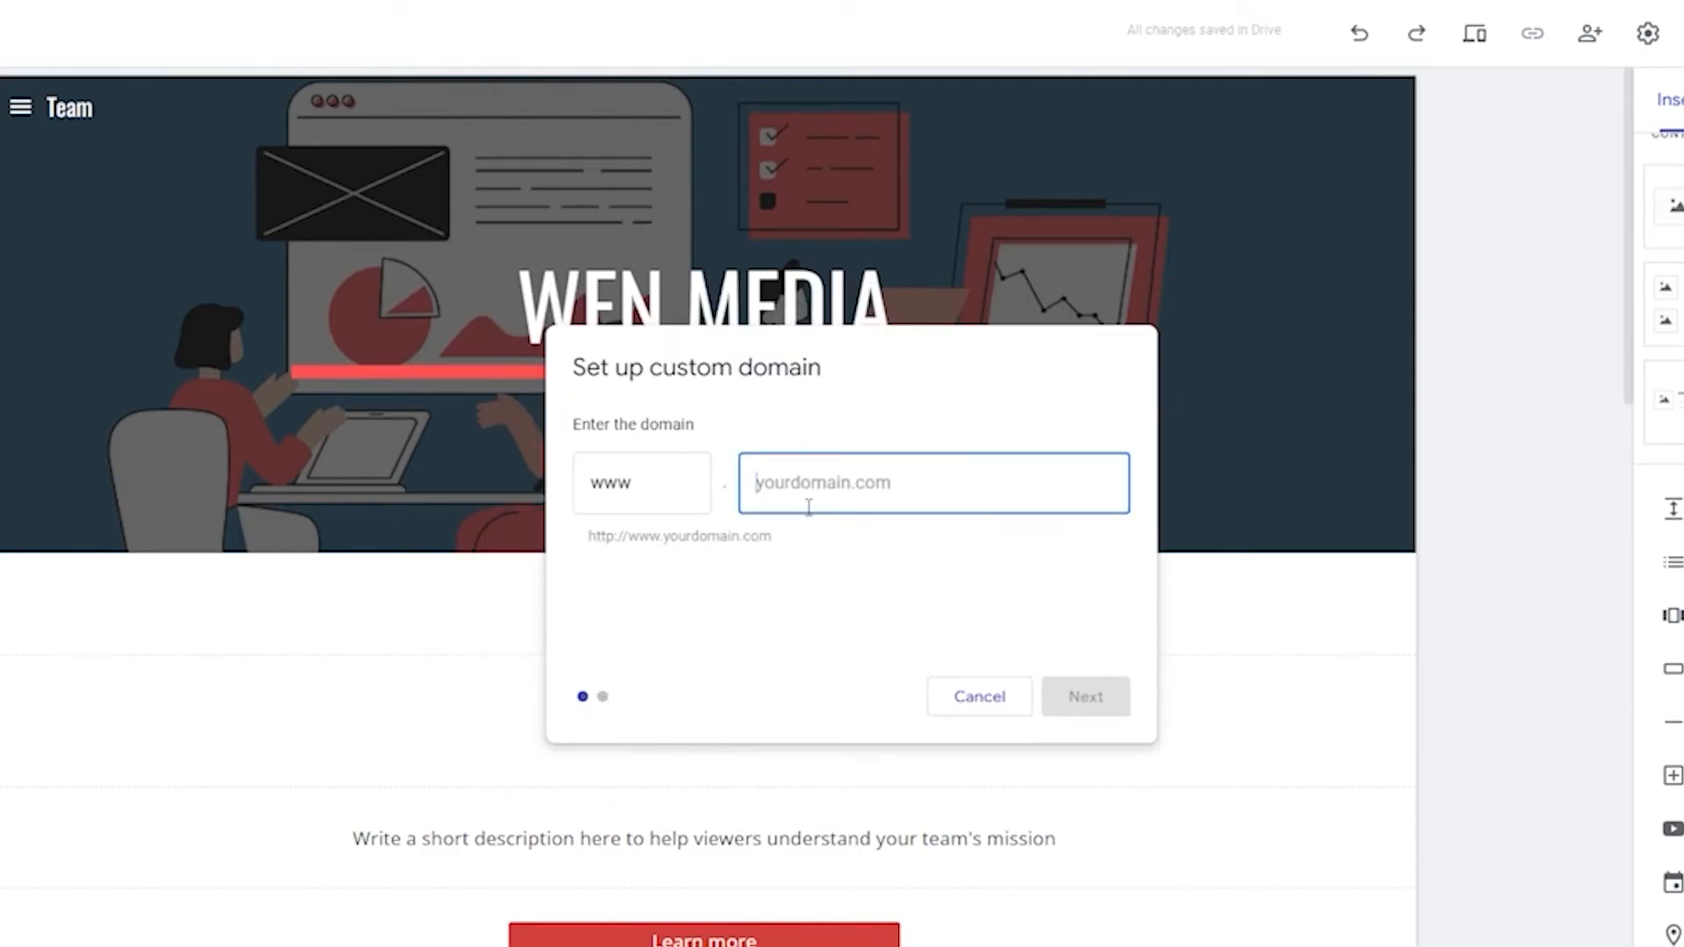
{"action": "left_click", "coordinate": [1652, 38]}
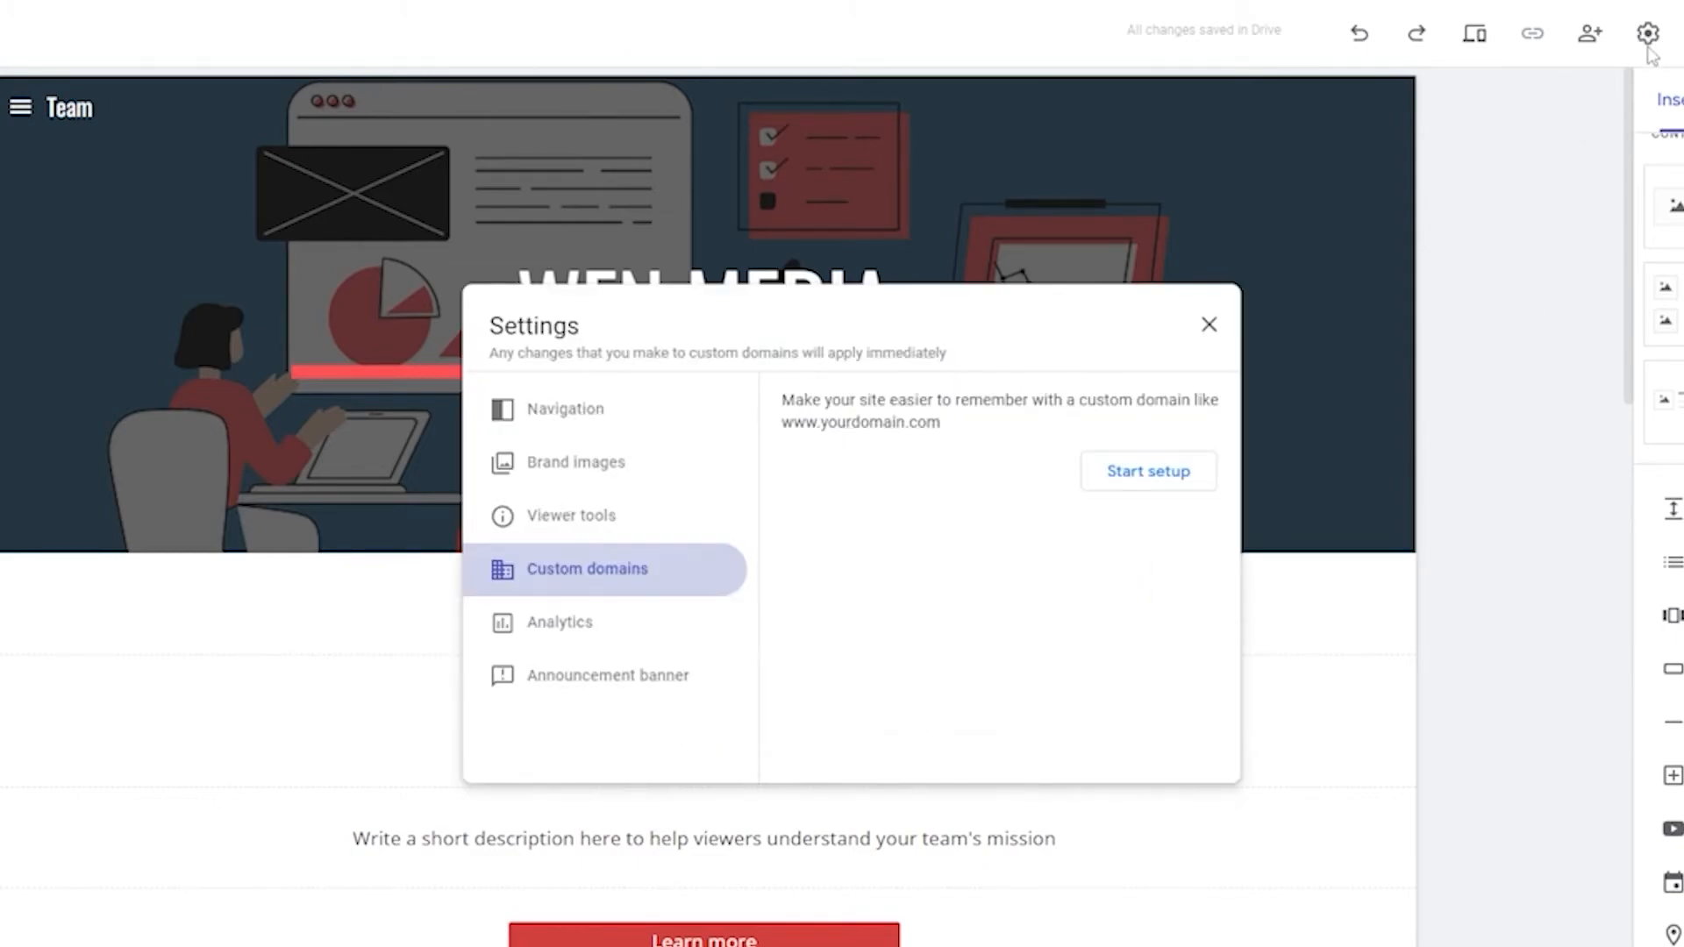
{"action": "left_click", "coordinate": [1648, 48]}
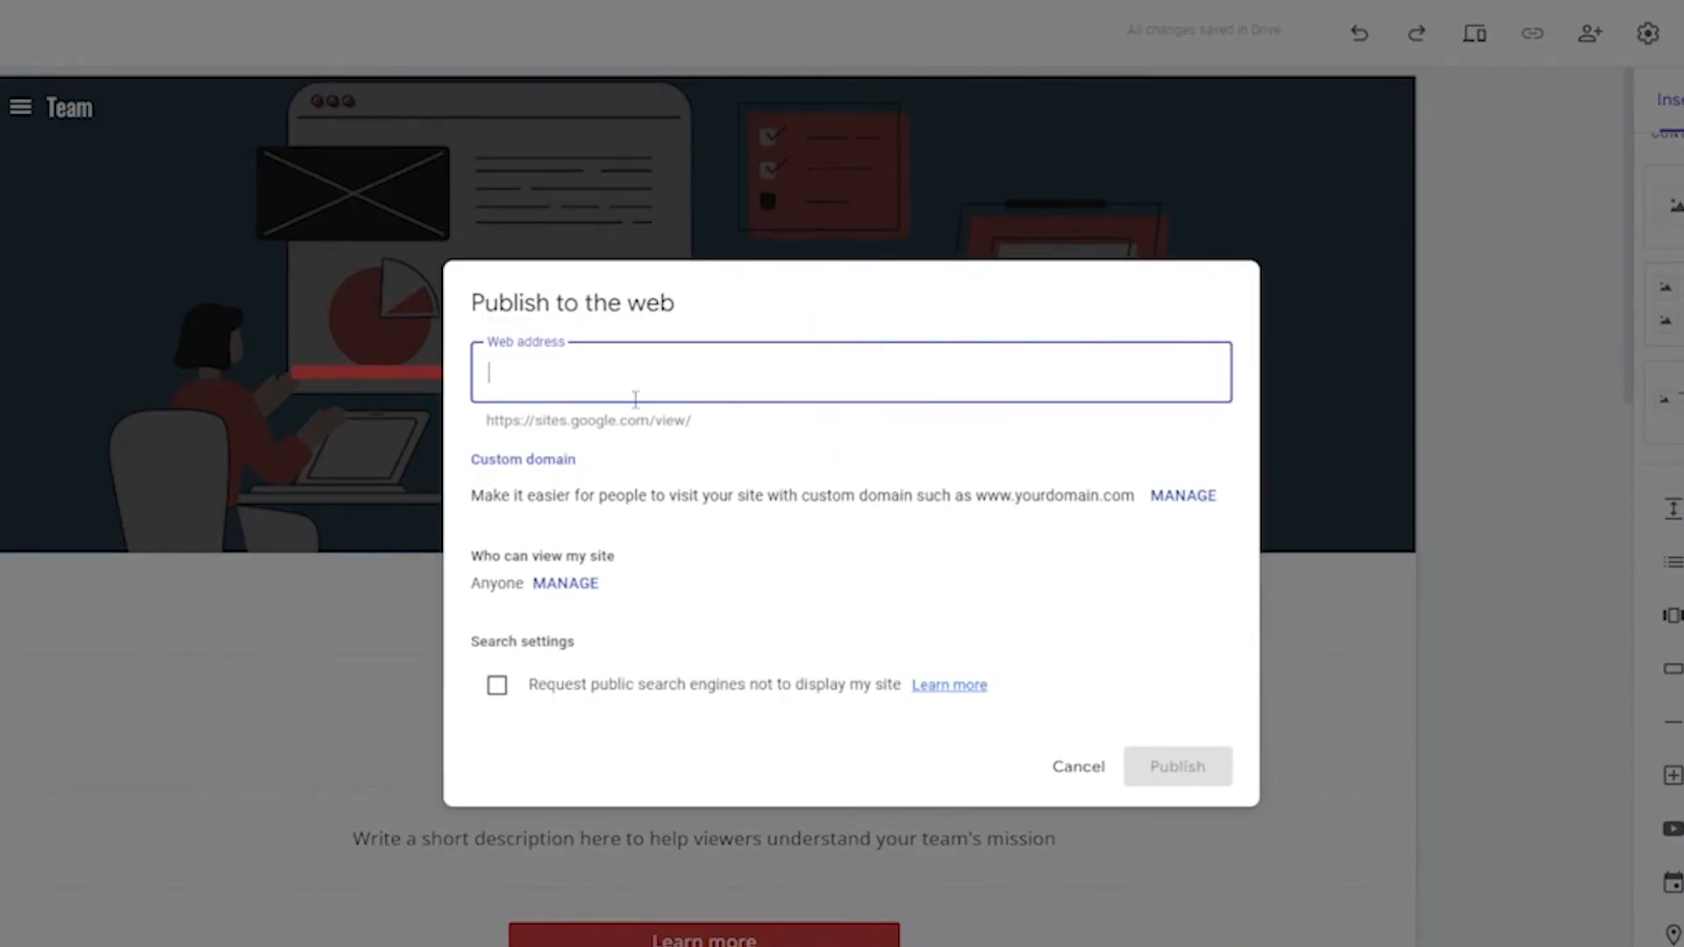
{"action": "left_click", "coordinate": [1181, 497]}
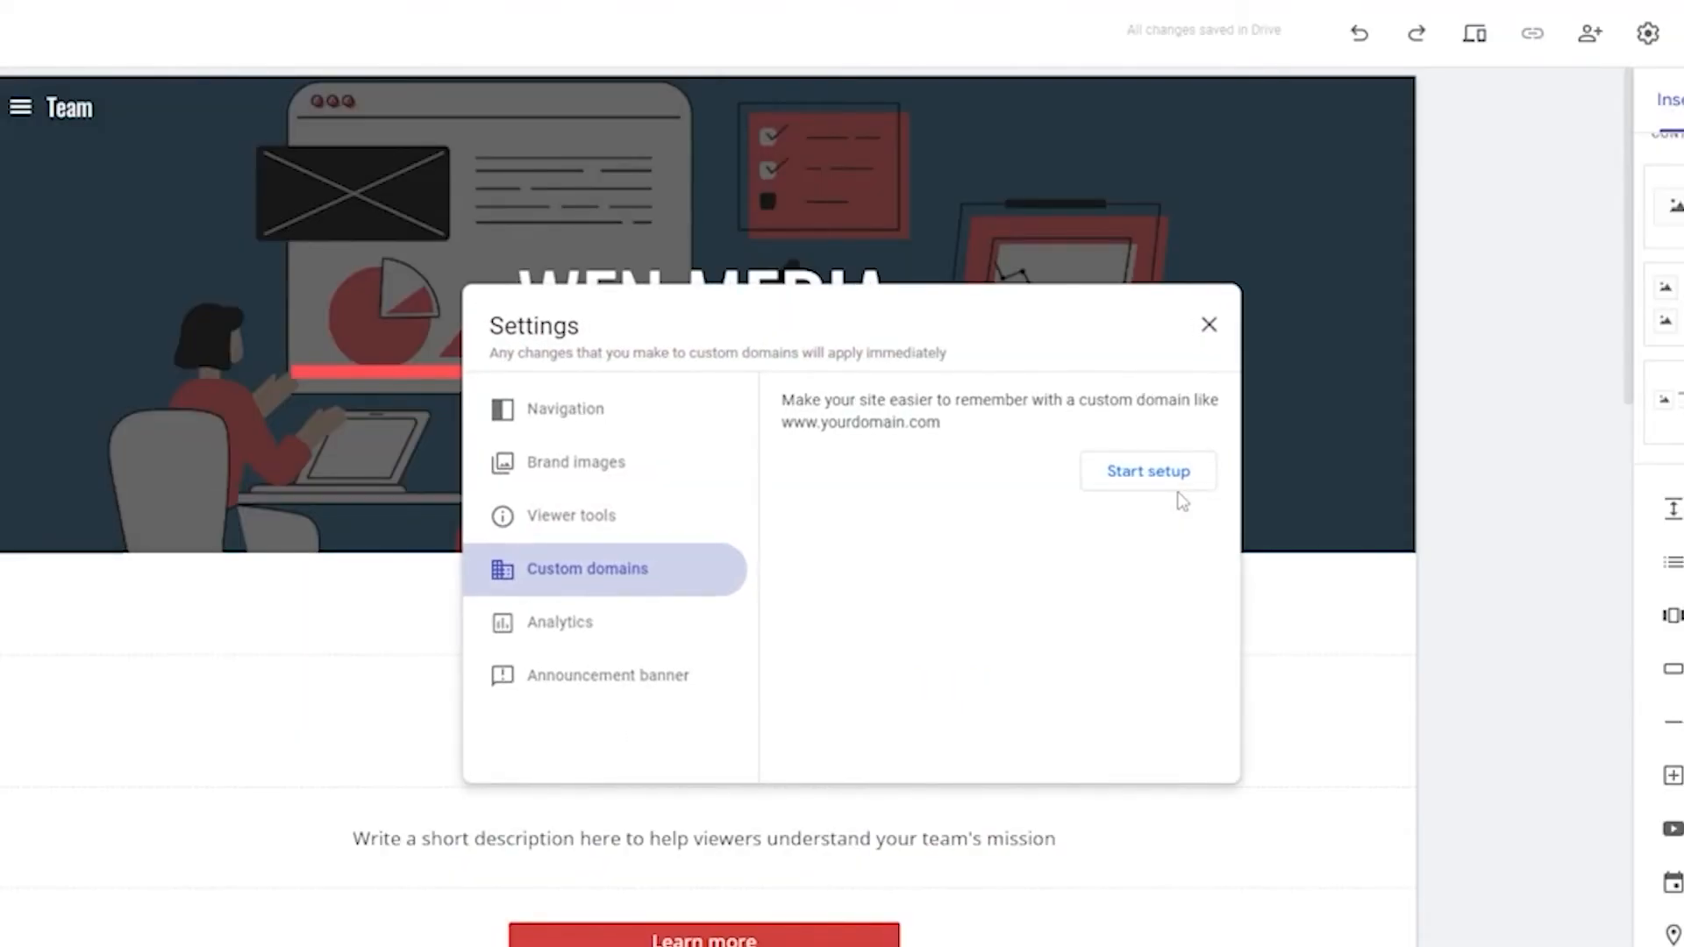
{"action": "left_click", "coordinate": [628, 638]}
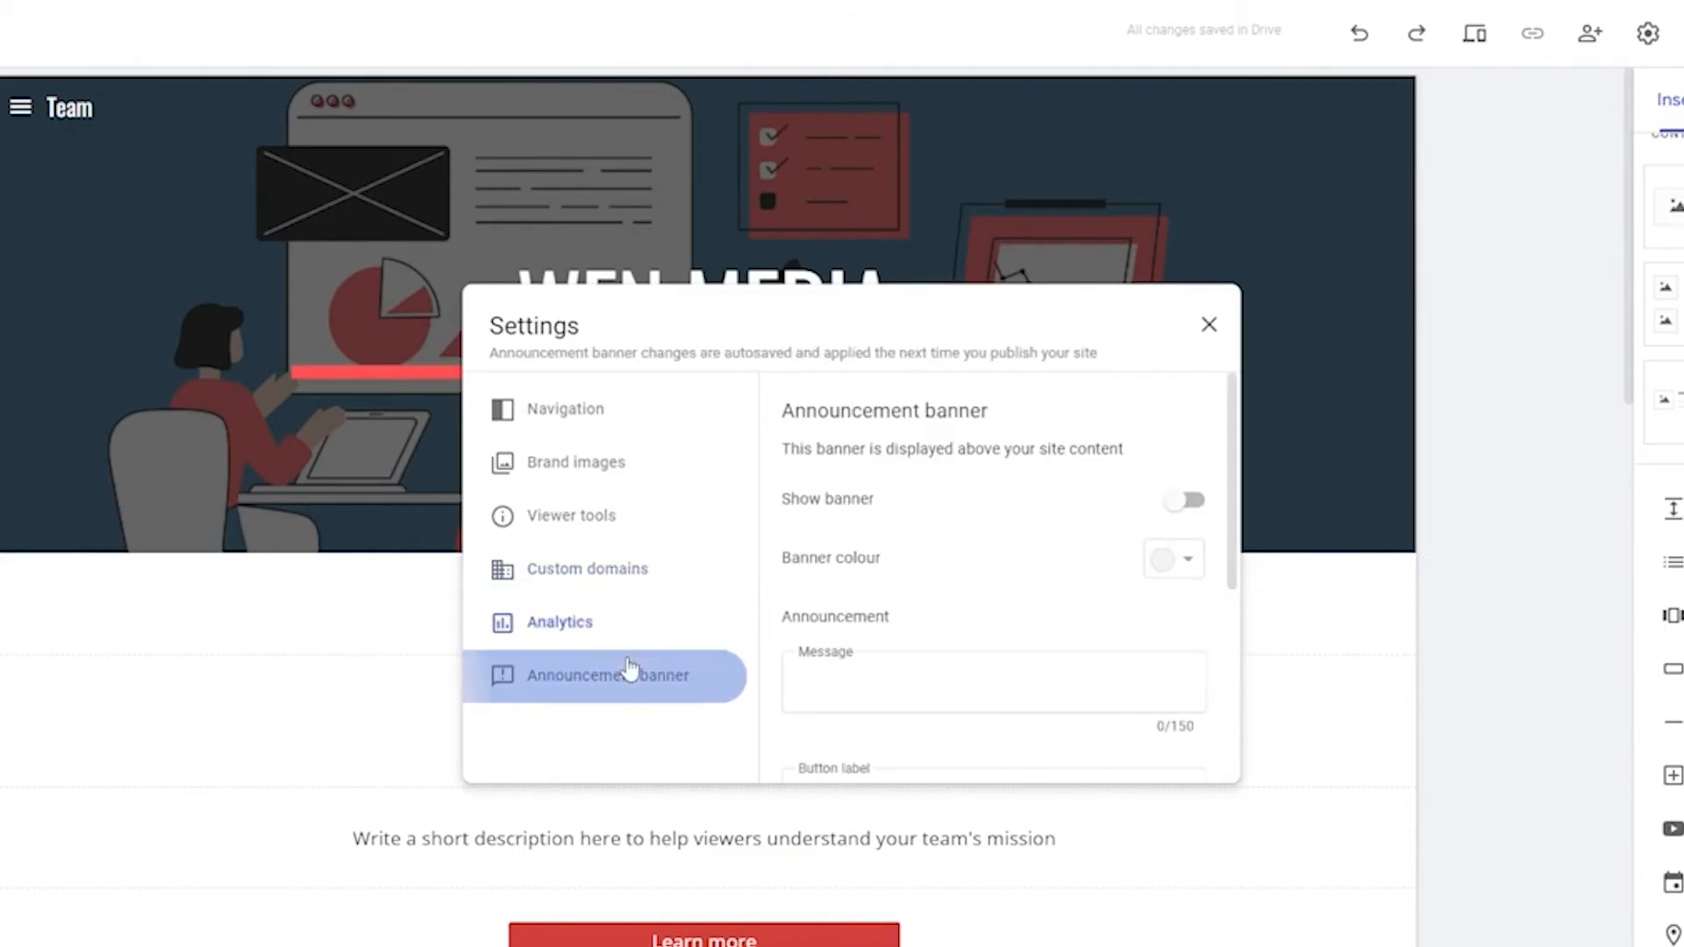
{"action": "left_click", "coordinate": [624, 575]}
{"action": "left_click", "coordinate": [1208, 325]}
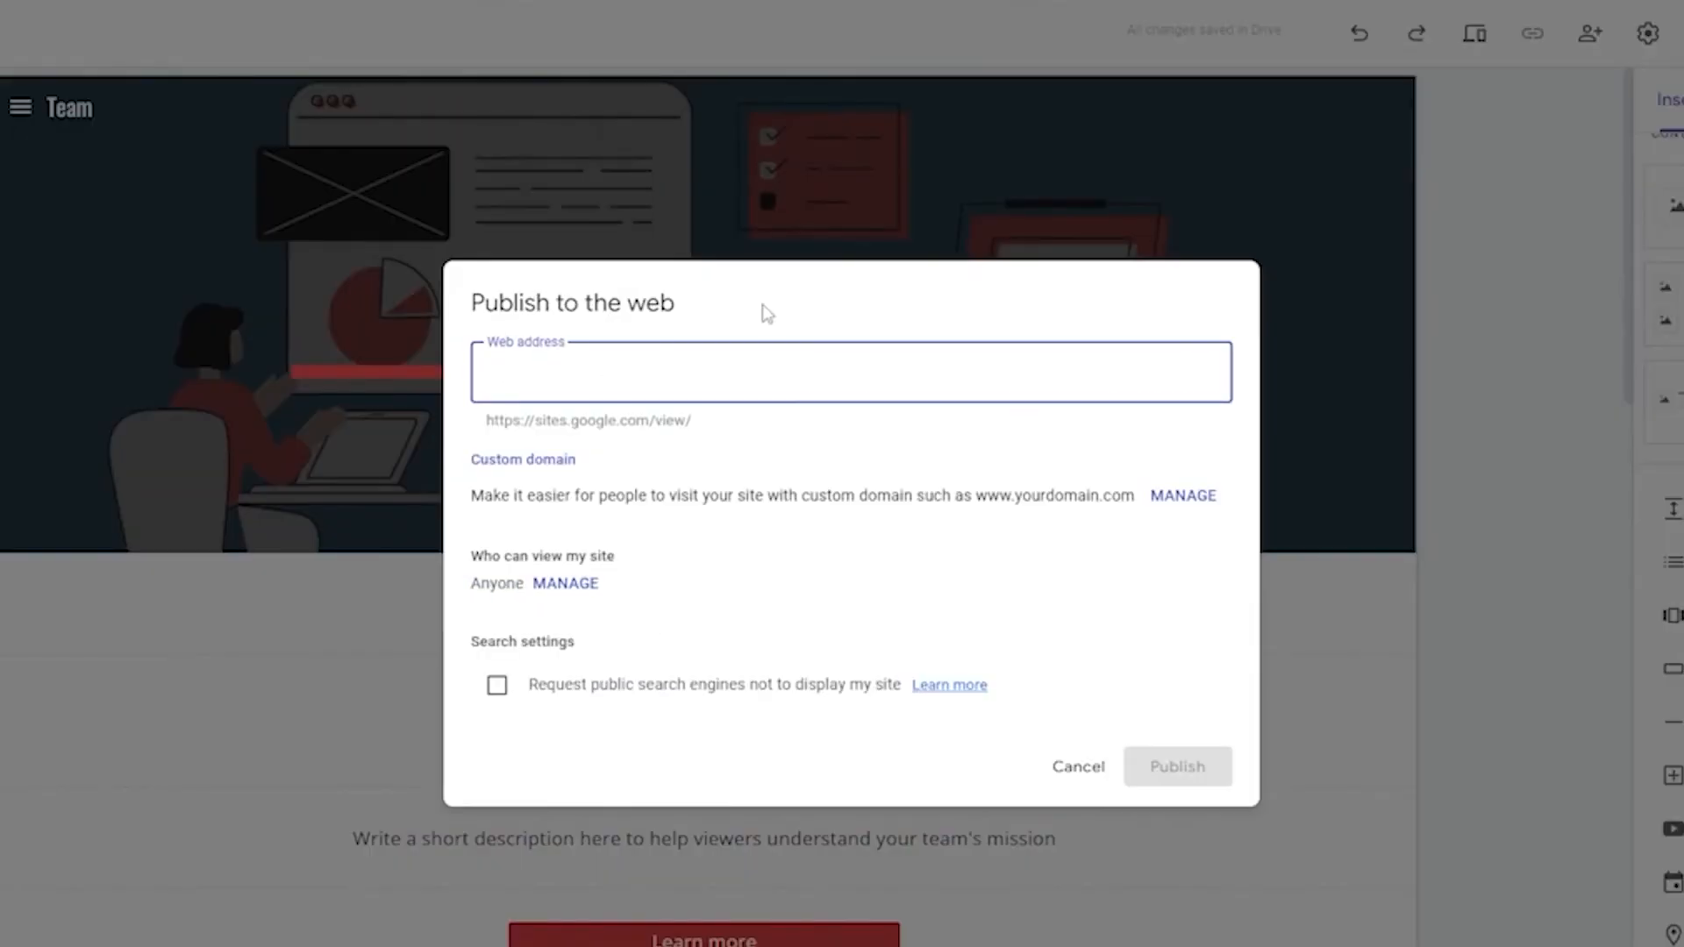
Publish the site with the web address "wenmedia", checking who can open the draft and published links
{"action": "type", "text": "wenmedia"}
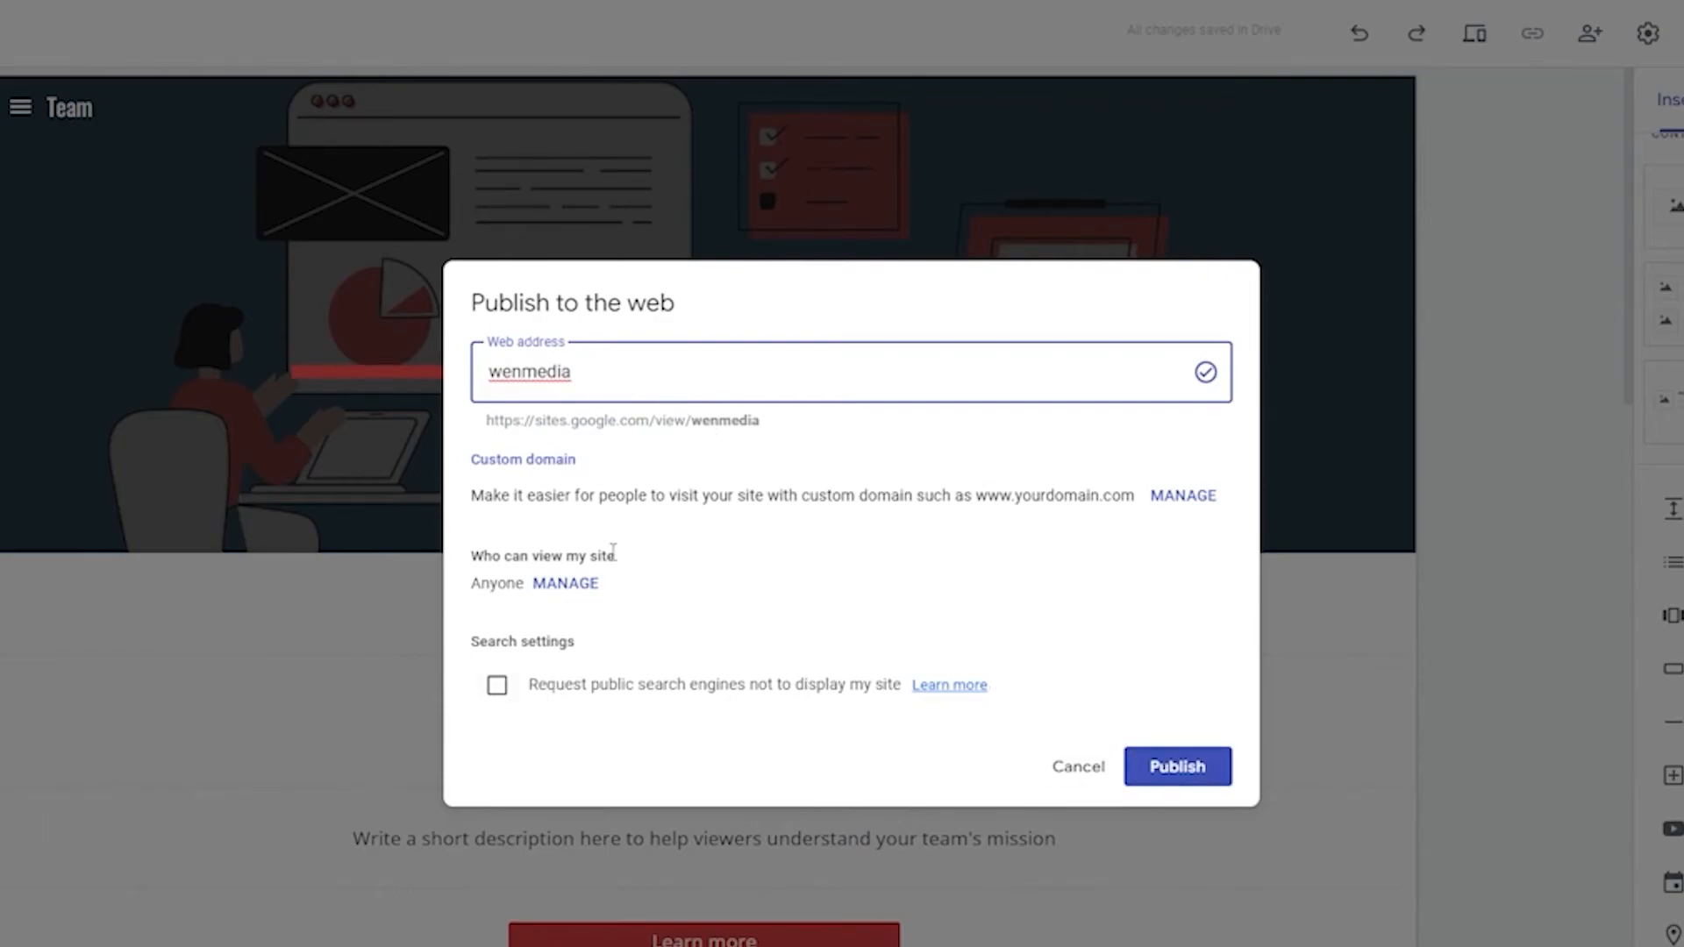
{"action": "left_click", "coordinate": [559, 586]}
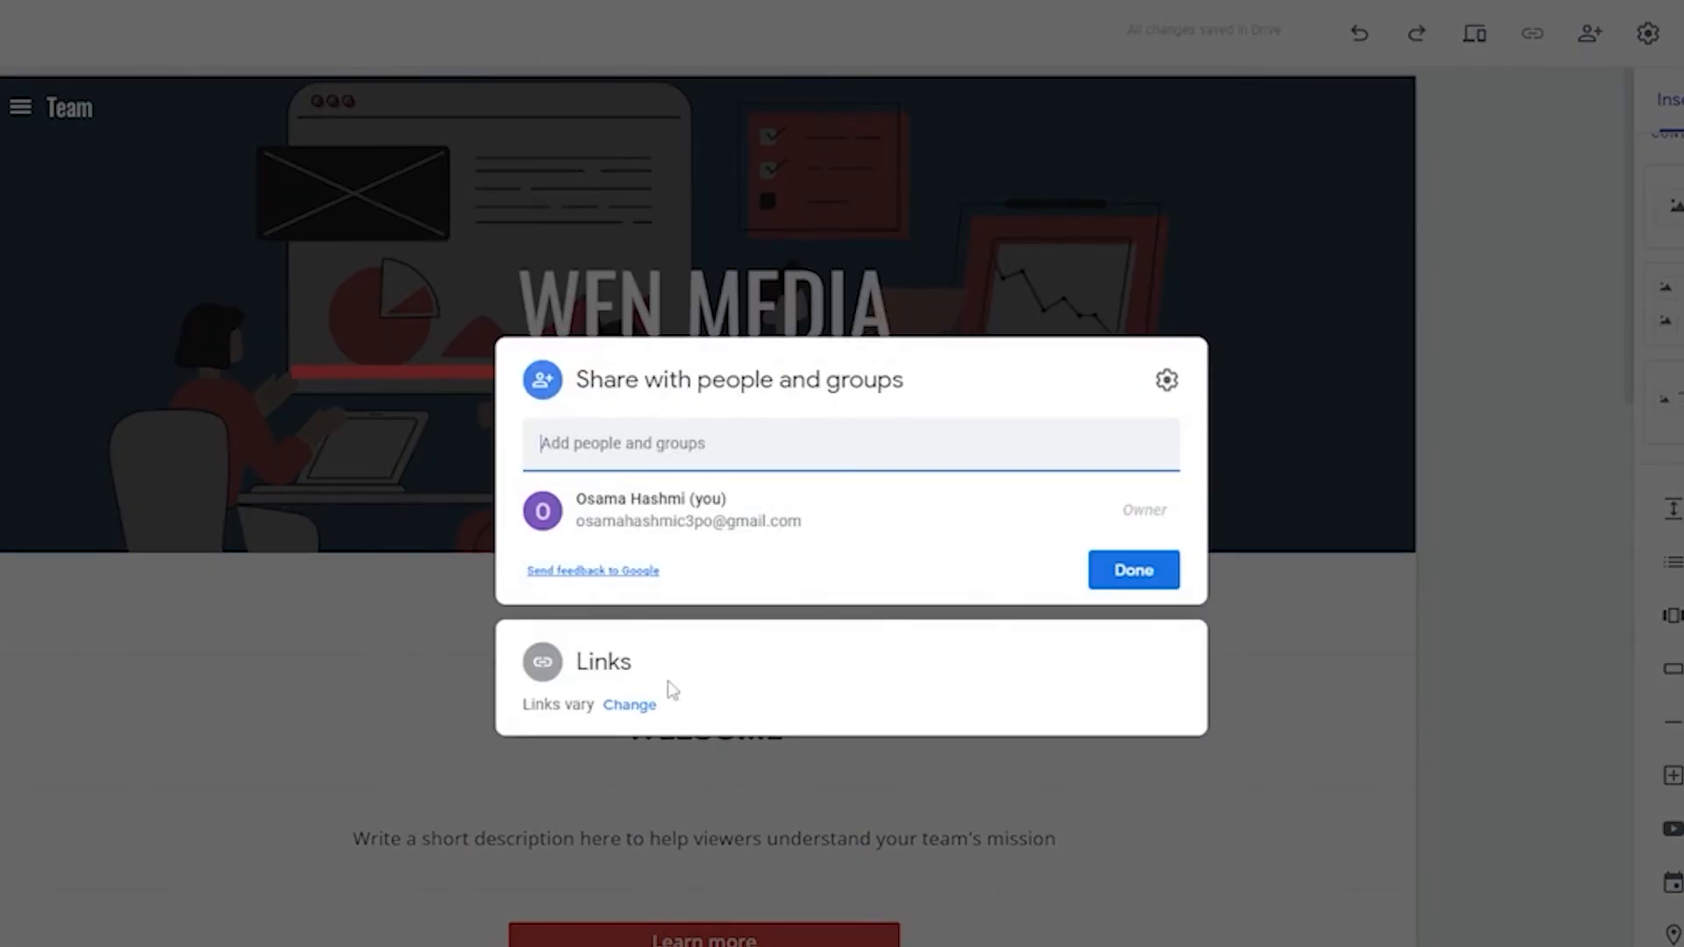
{"action": "left_click", "coordinate": [614, 706]}
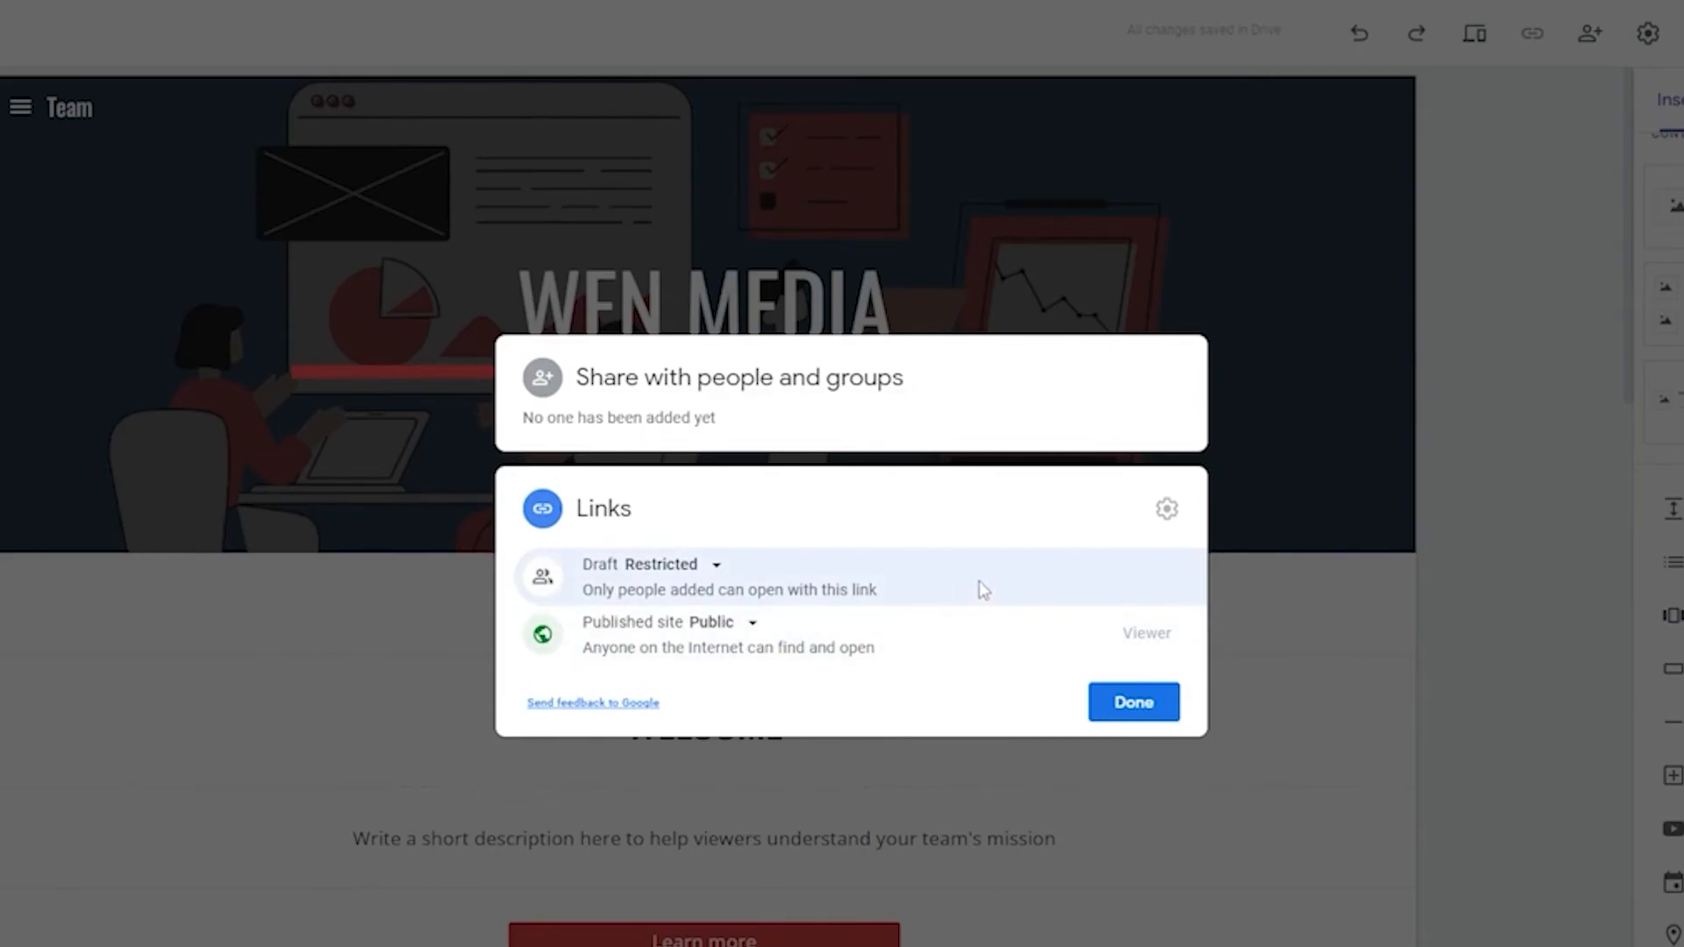
{"action": "double_click", "coordinate": [647, 647]}
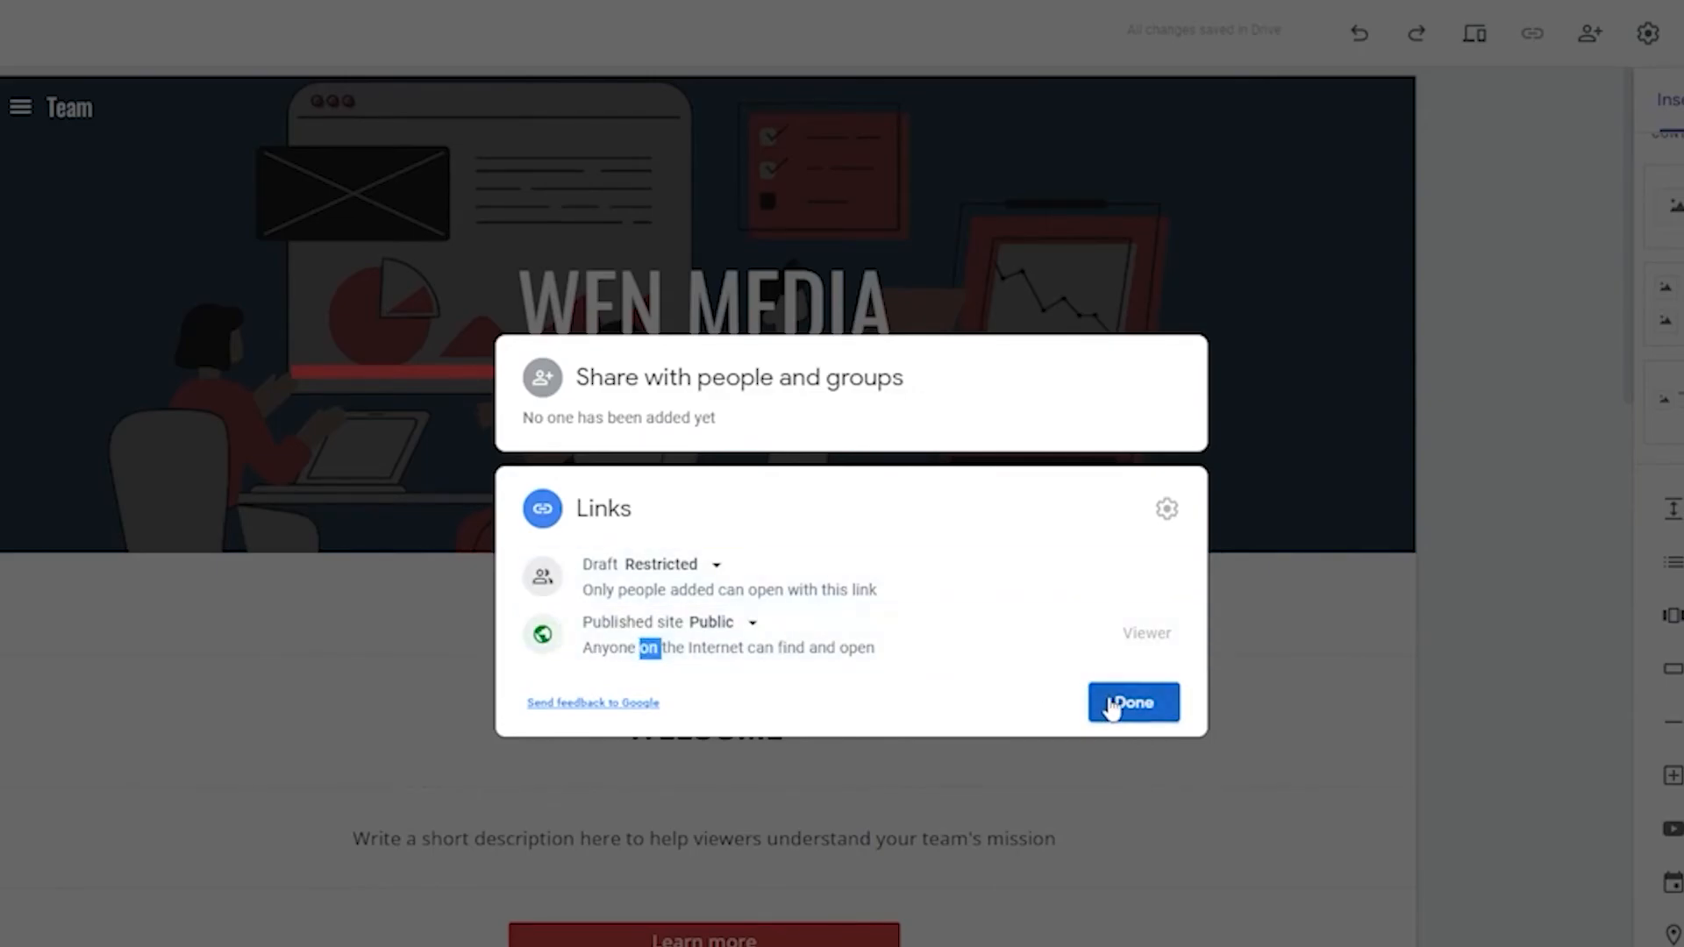
{"action": "left_click", "coordinate": [1112, 706]}
{"action": "left_click", "coordinate": [1191, 777]}
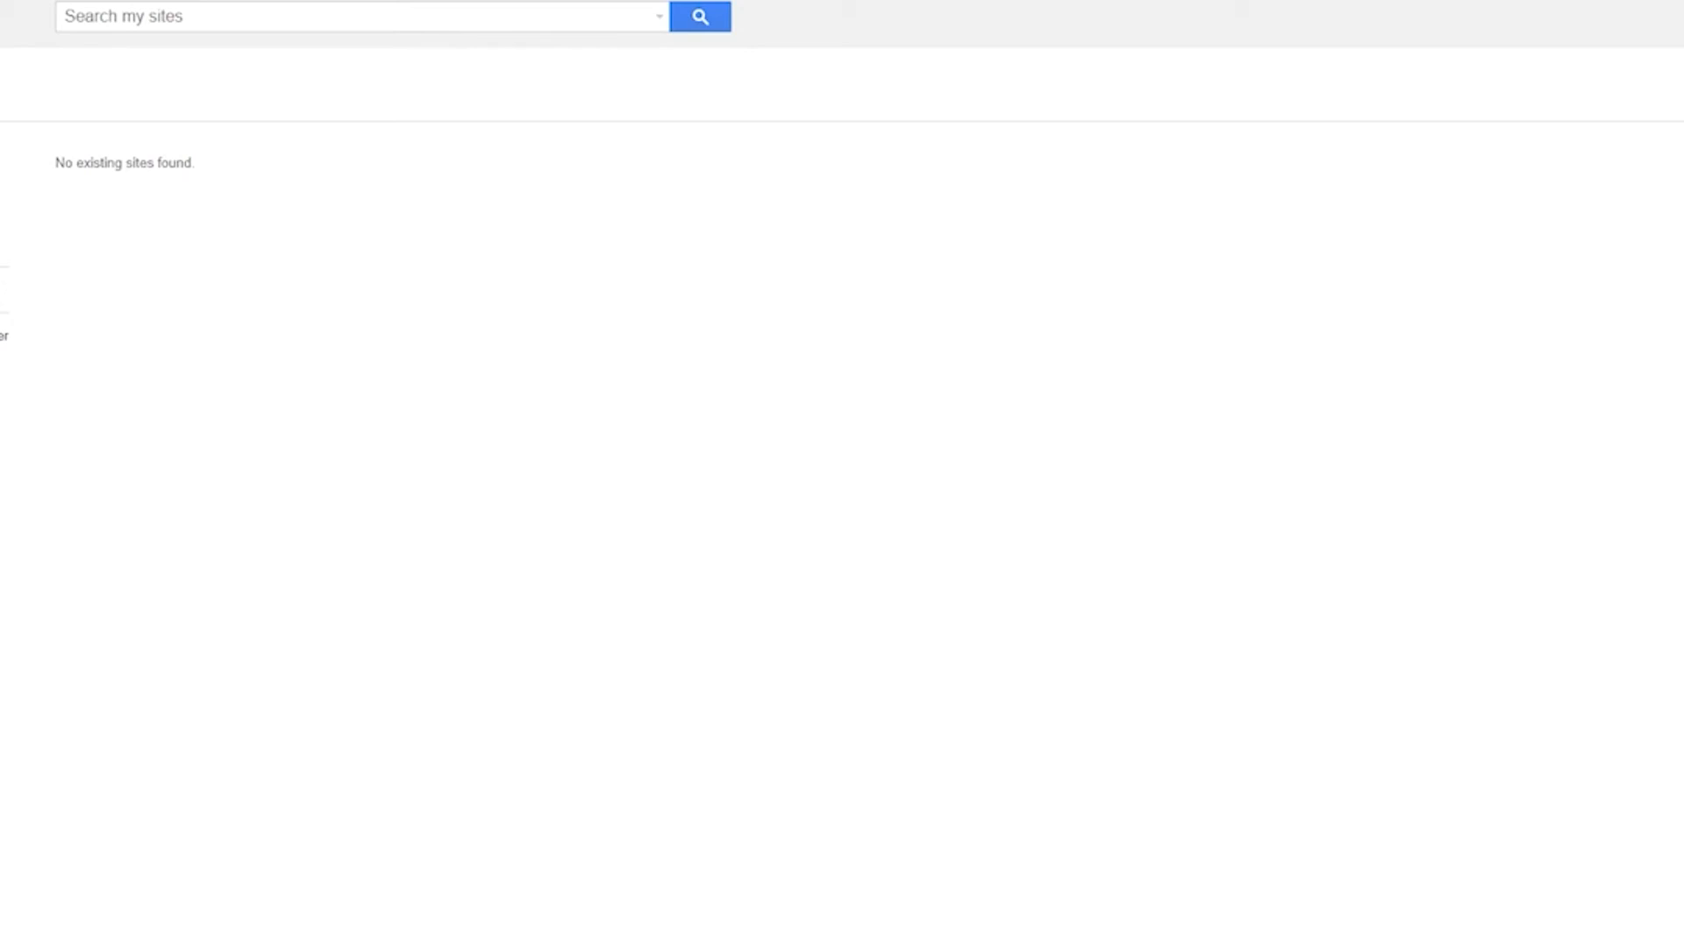
Open Google Domains through a web search for "google domains" and look up the domain name "wenmedia"
{"action": "type", "text": "google sites"}
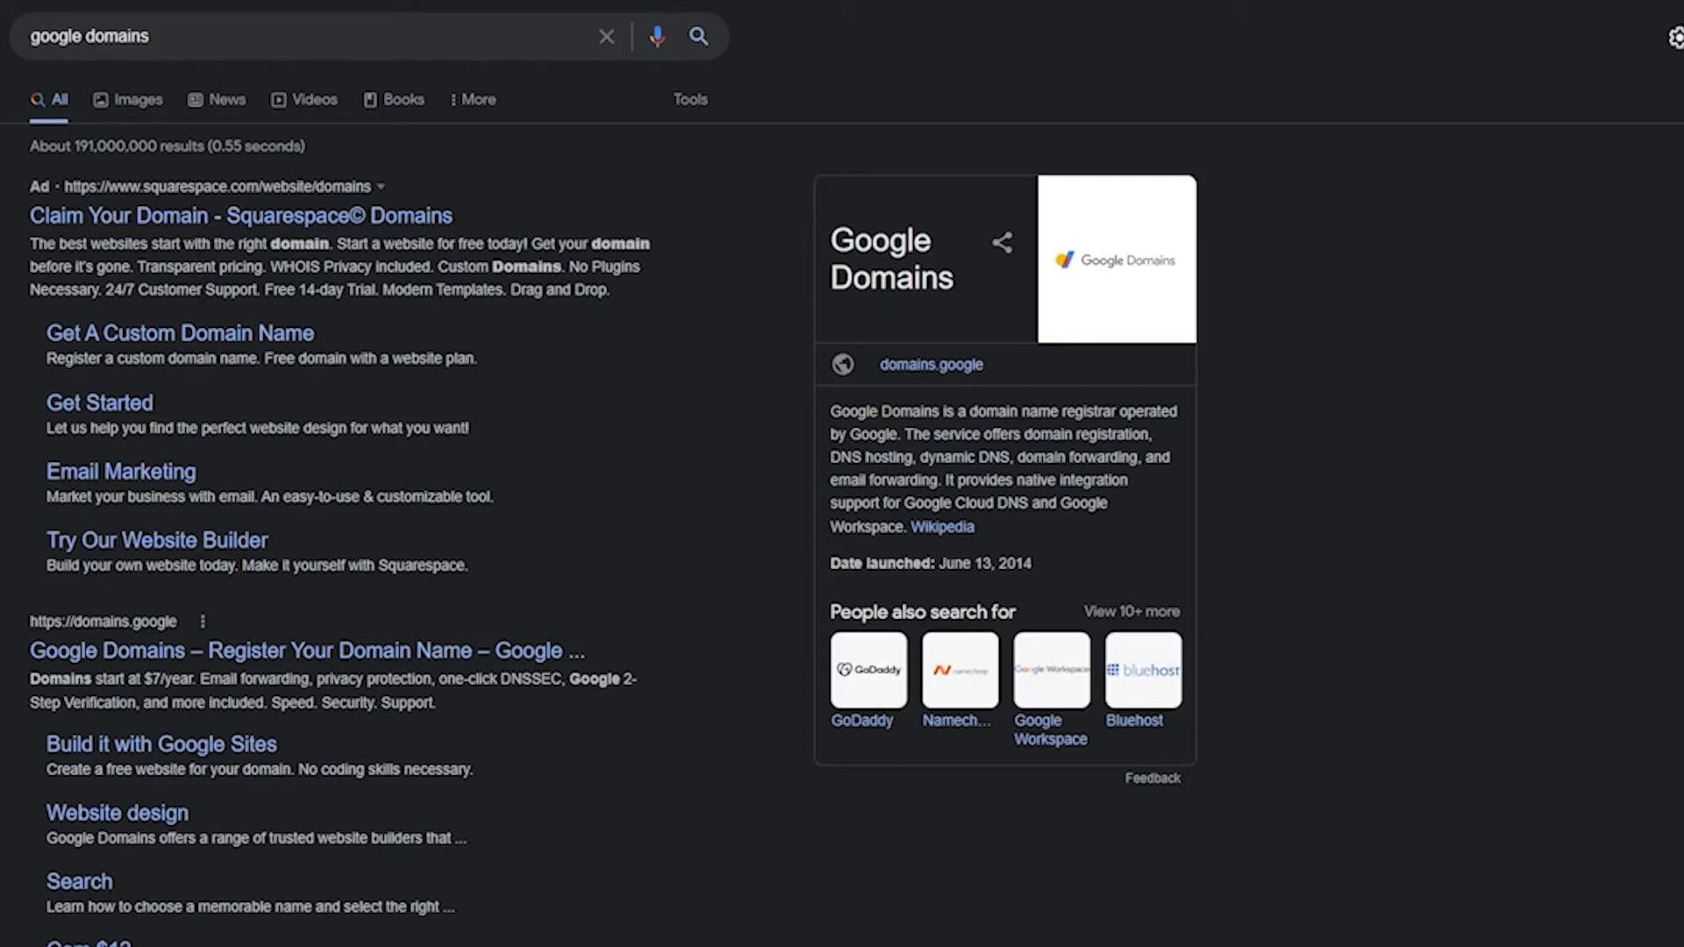
{"action": "left_click", "coordinate": [163, 647]}
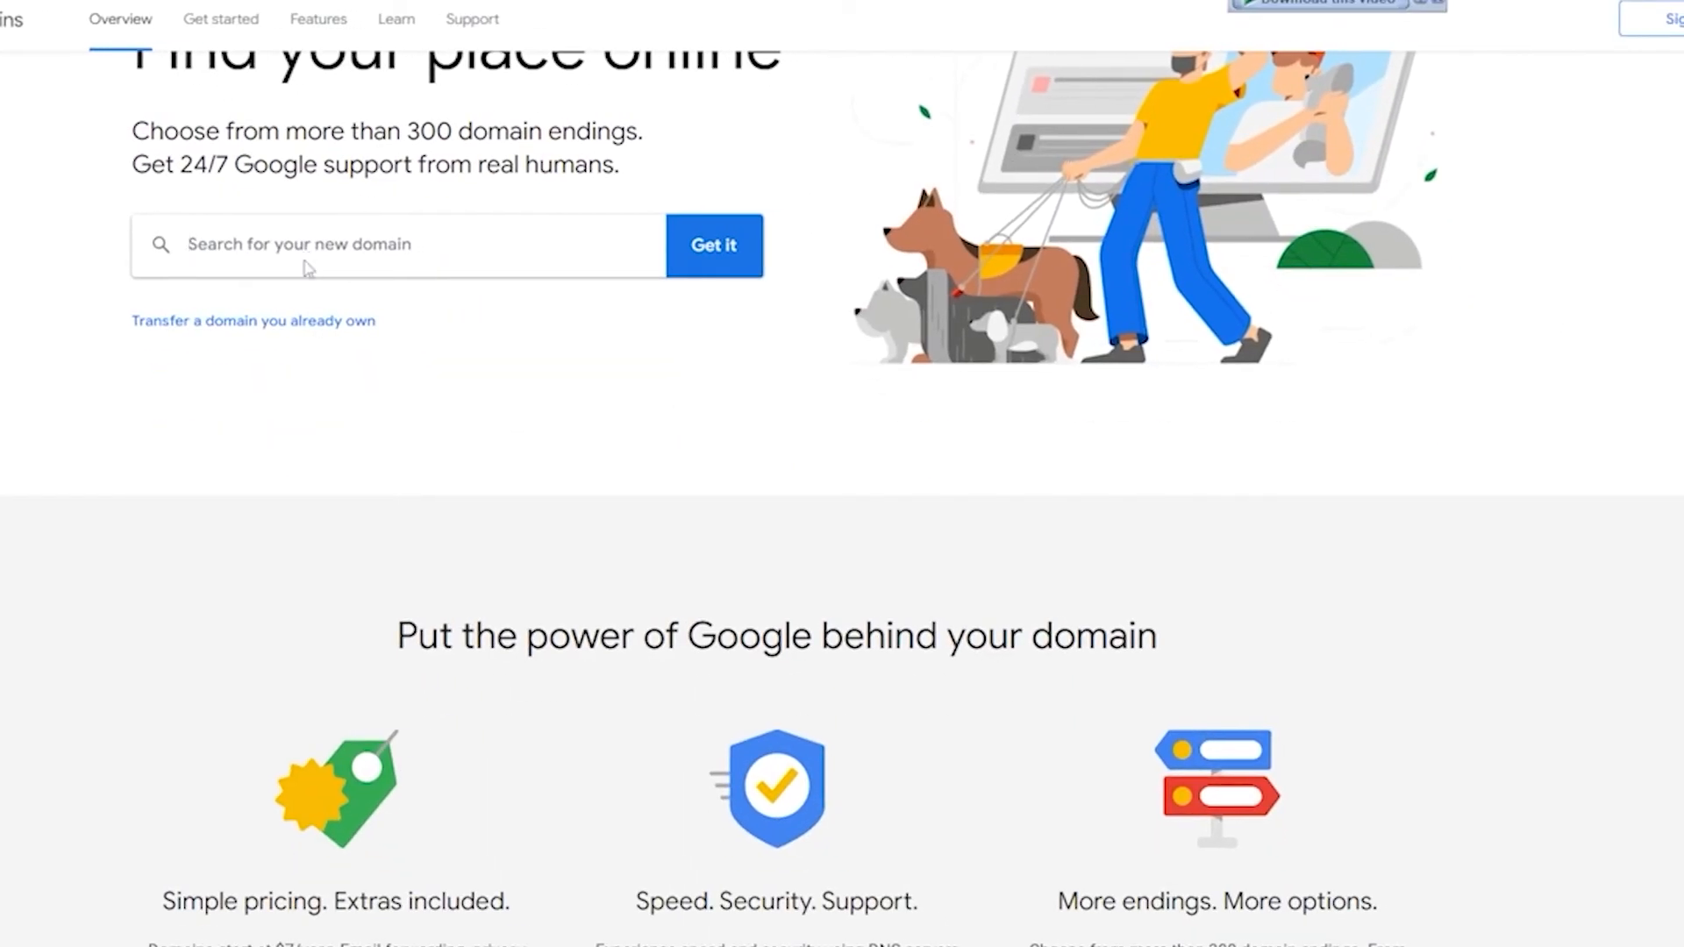
{"action": "type", "text": "wenmedia"}
{"action": "scroll", "coordinate": [526, 351], "scroll_direction": "up", "scroll_amount": 2}
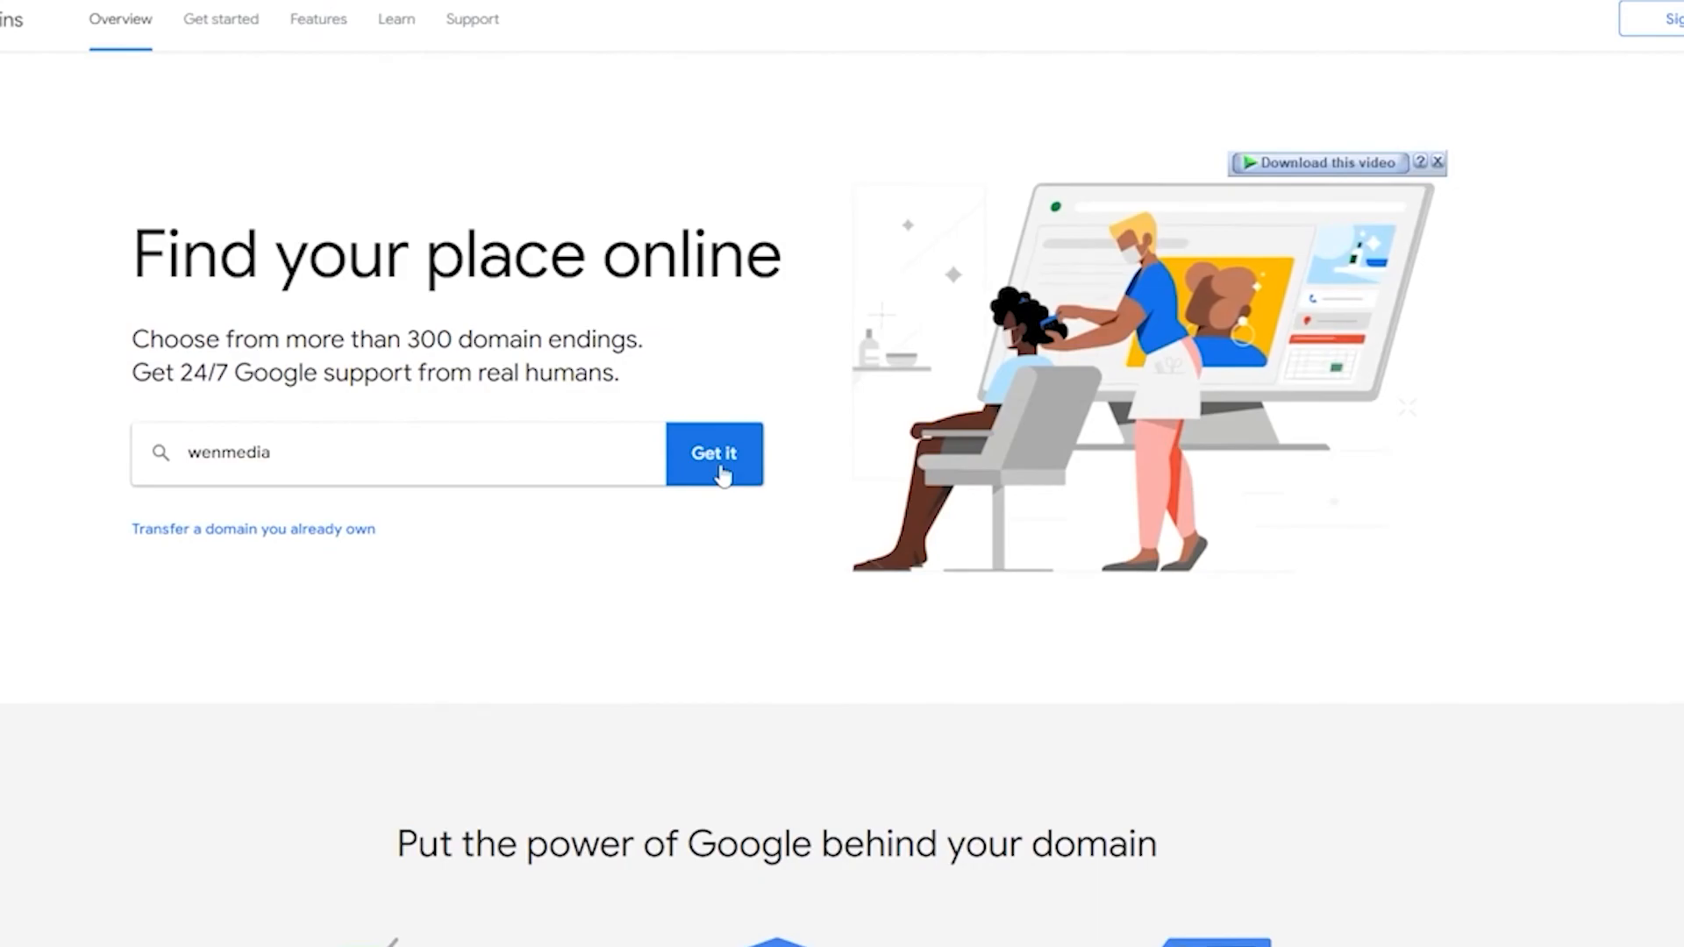
{"action": "left_click", "coordinate": [717, 263]}
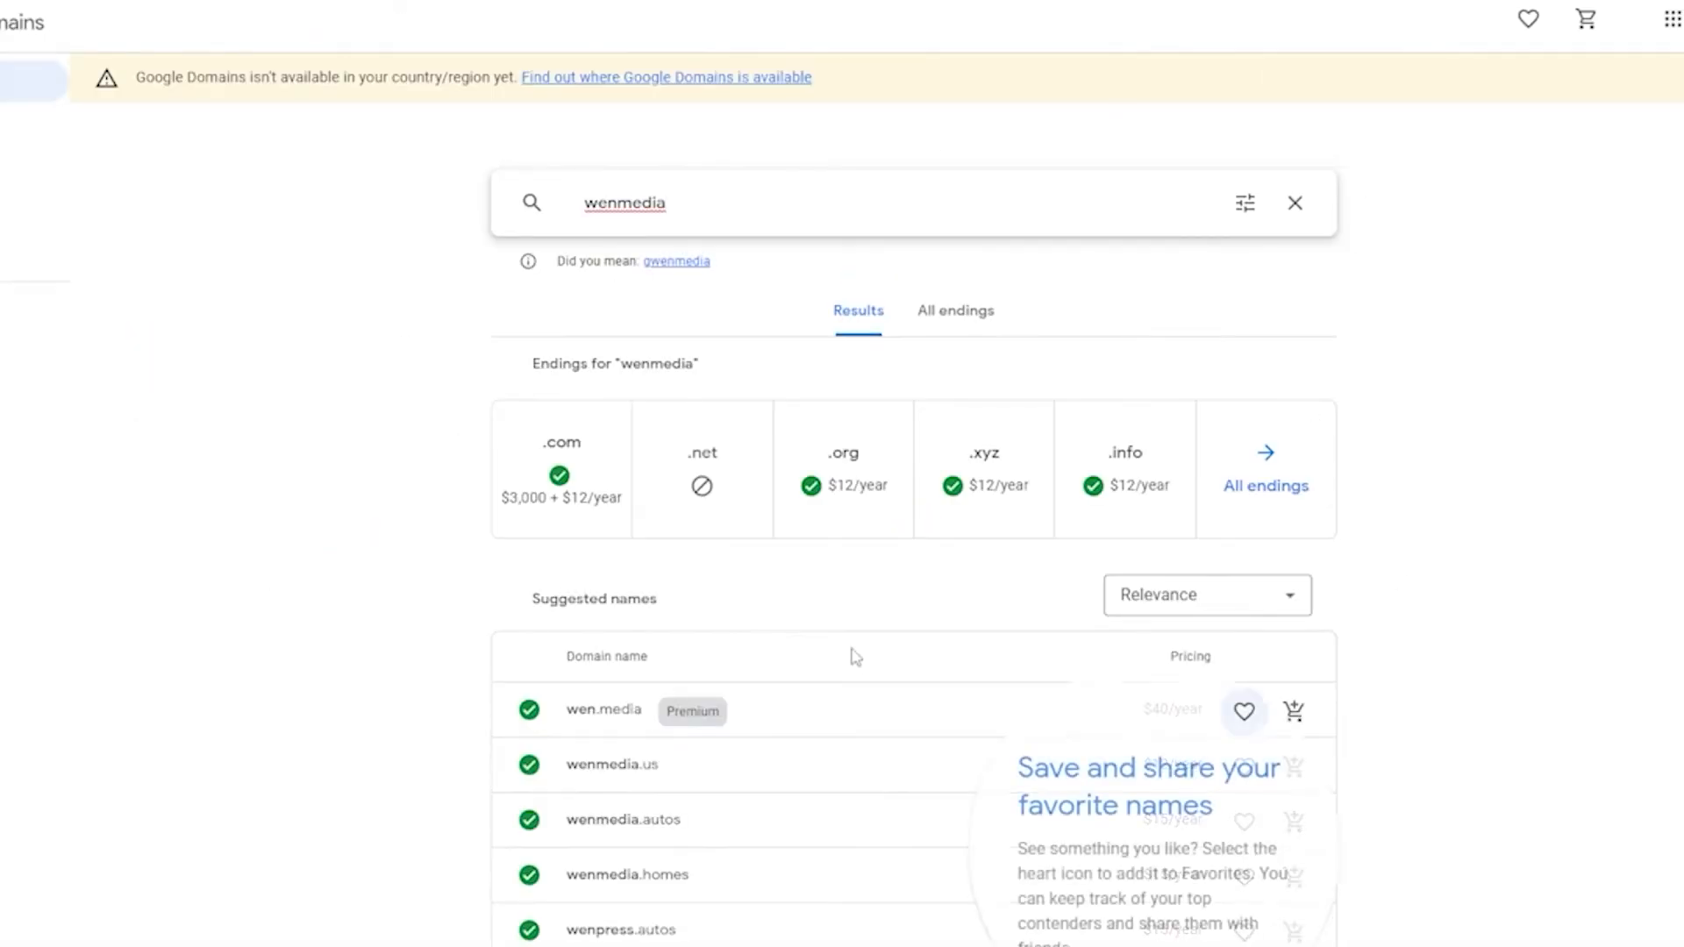
Dismiss the favourites tip and compare the yearly prices of the suggested domain names
{"action": "scroll", "coordinate": [620, 553], "scroll_direction": "down", "scroll_amount": 3}
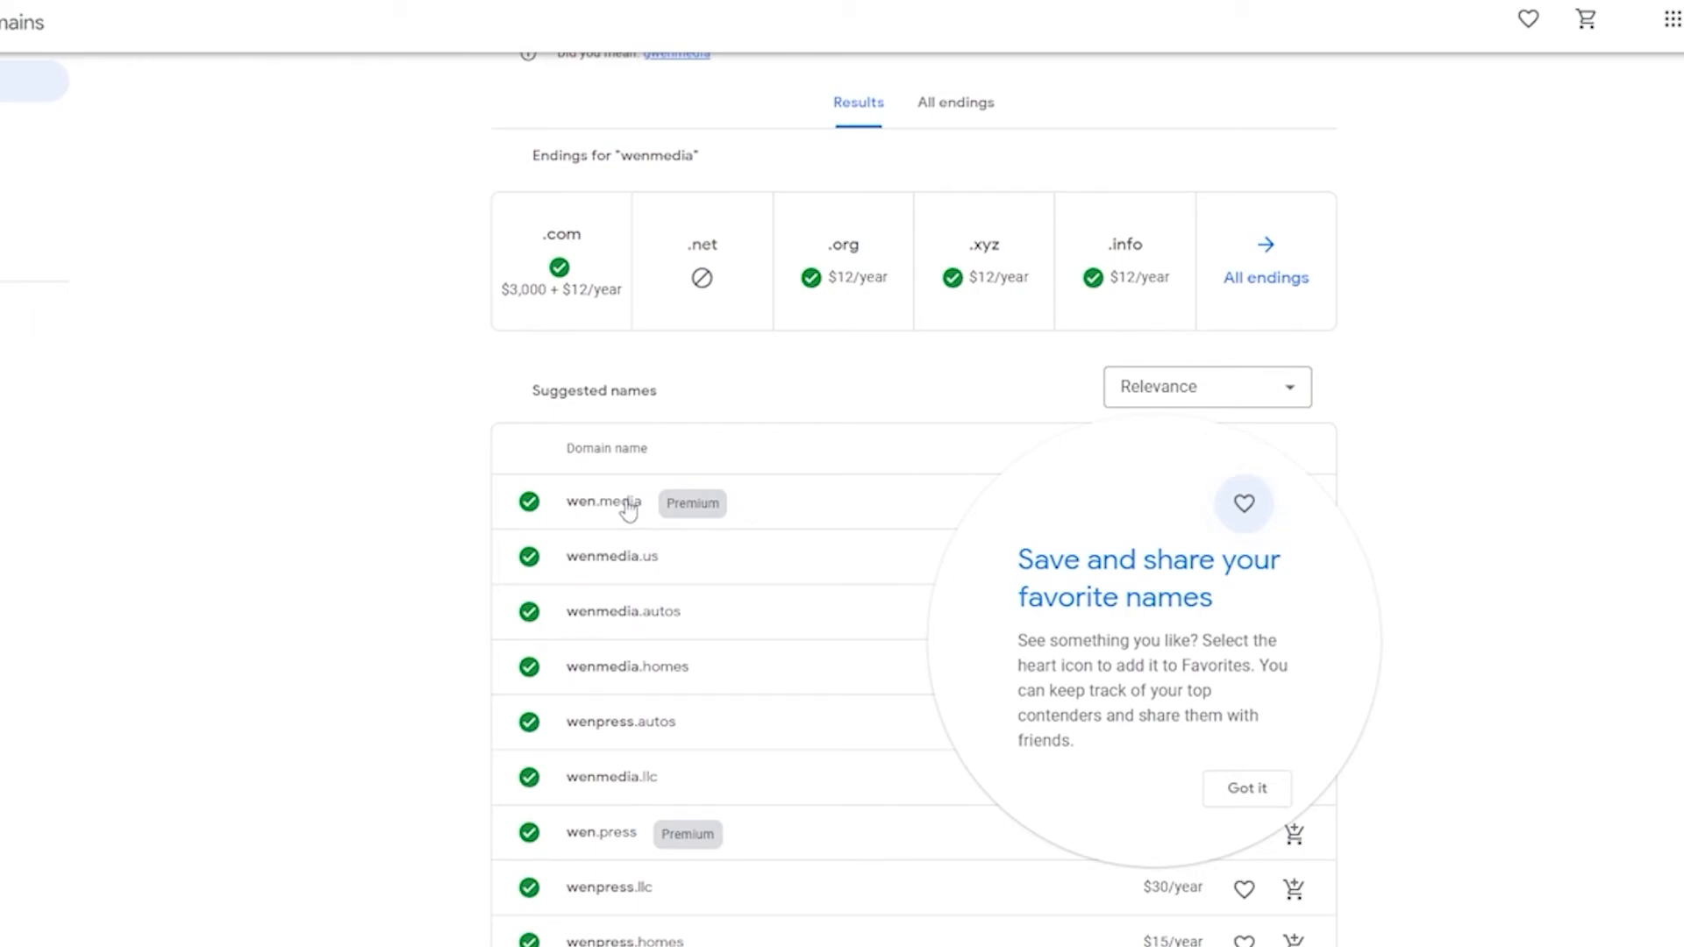
{"action": "left_click", "coordinate": [1247, 787]}
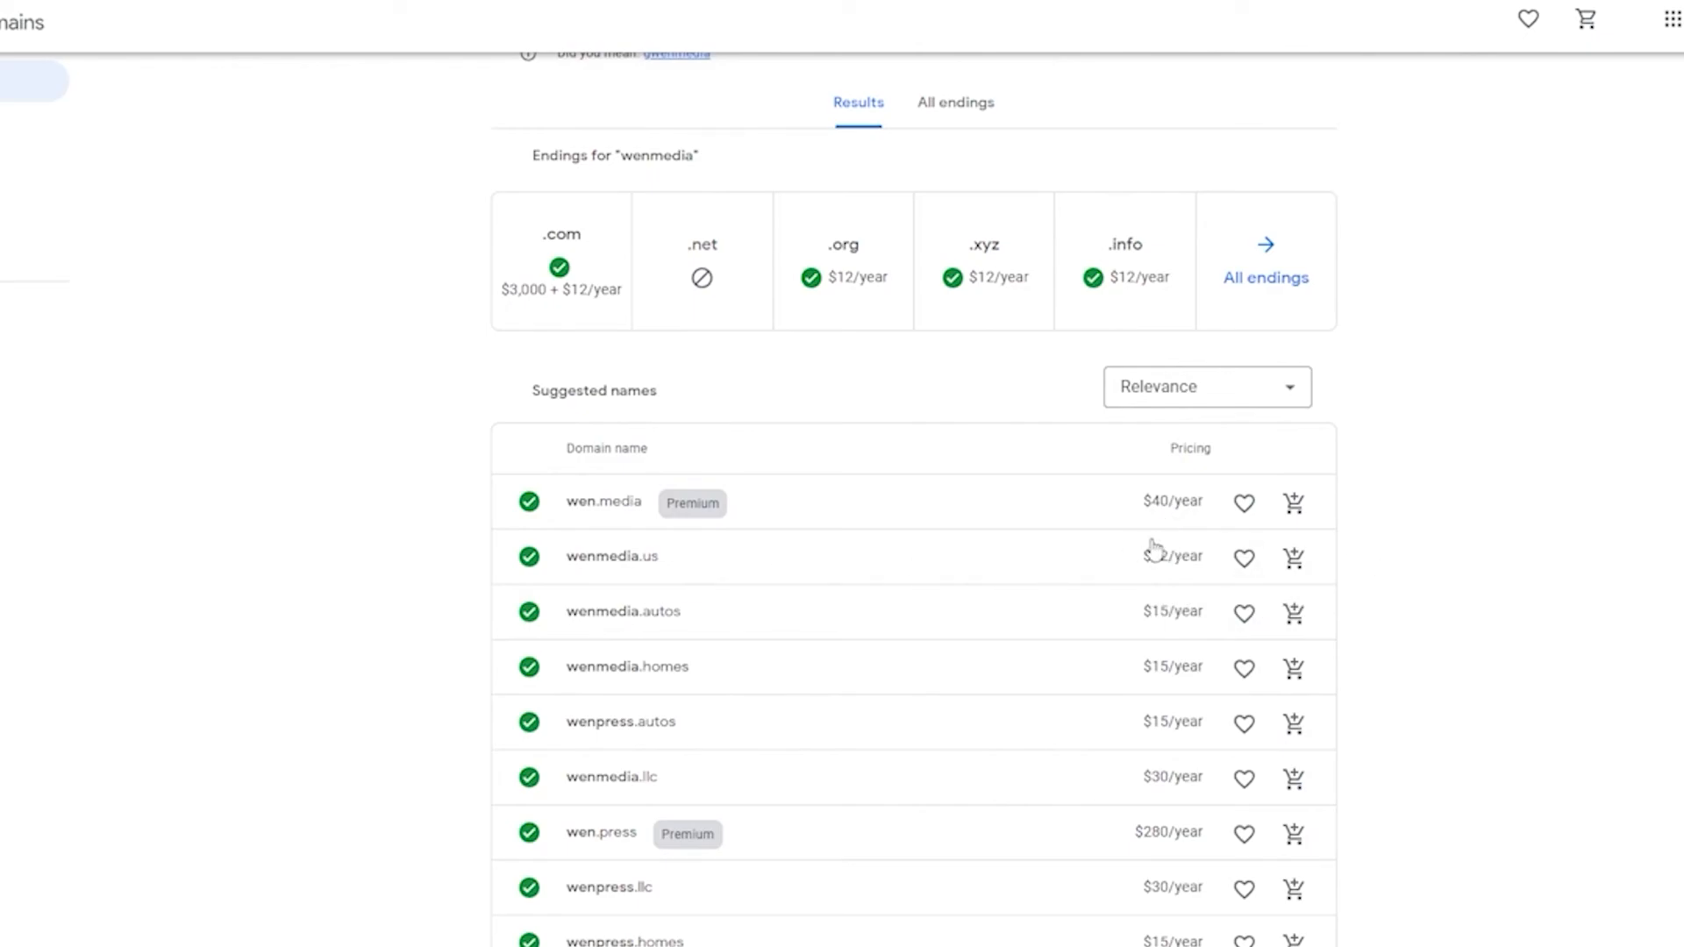
{"action": "scroll", "coordinate": [1154, 549], "scroll_direction": "up", "scroll_amount": 3}
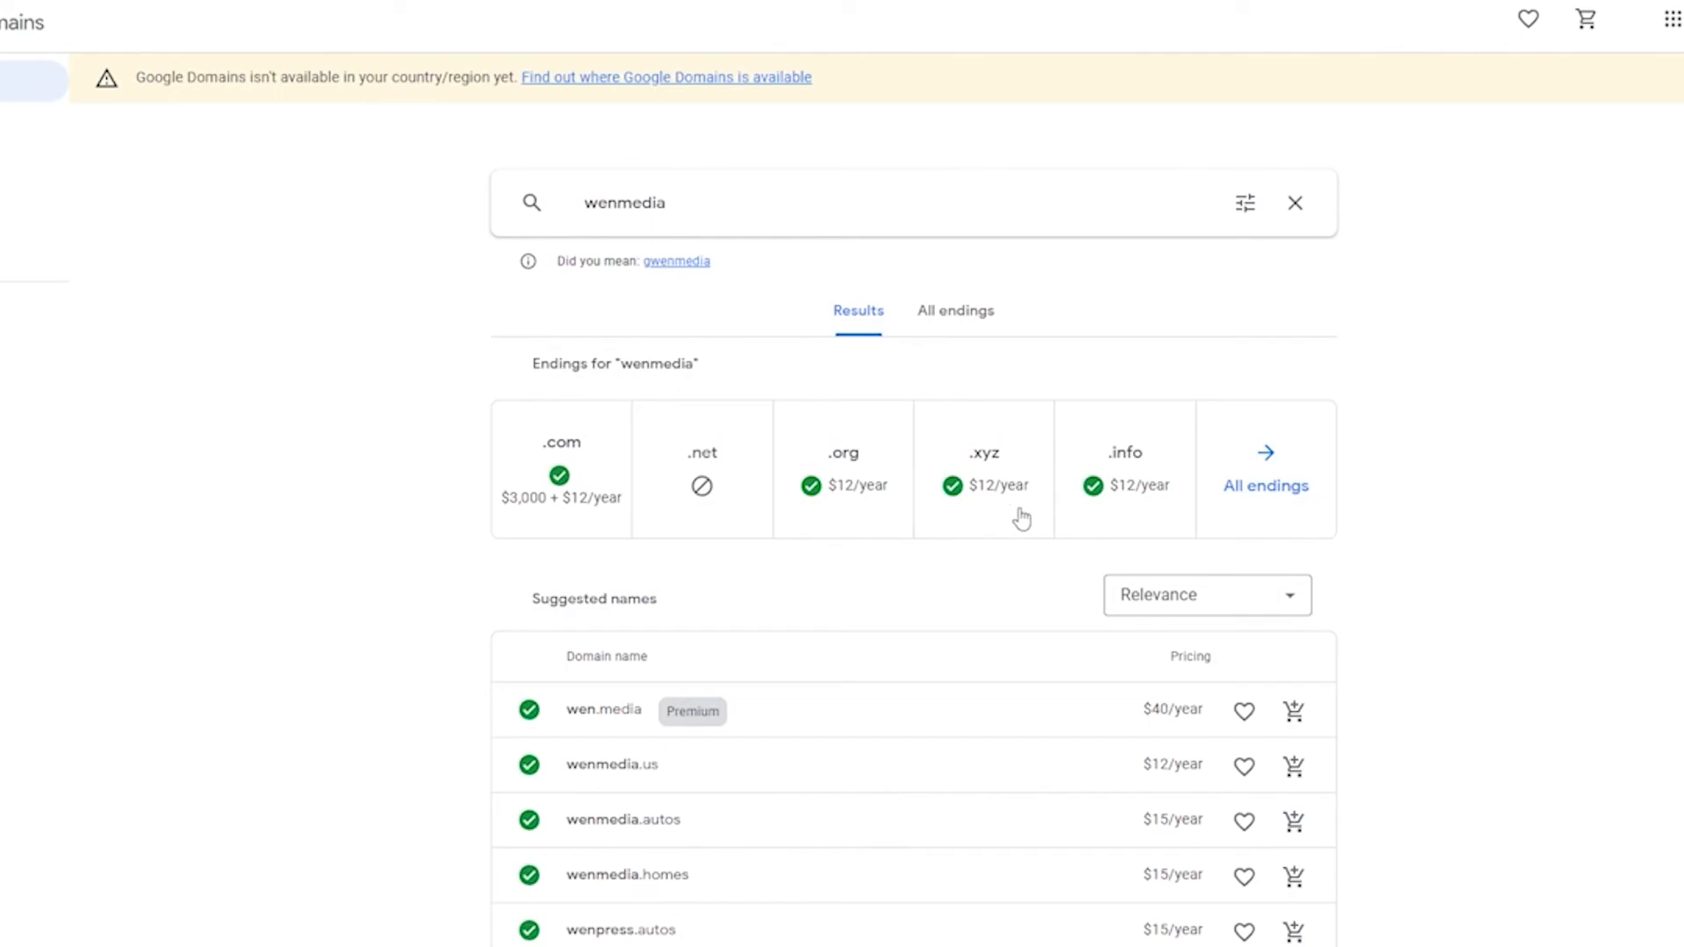
Show all endings for "wenmedia" and examine the availability and yearly price of each domain
{"action": "left_click", "coordinate": [1240, 467]}
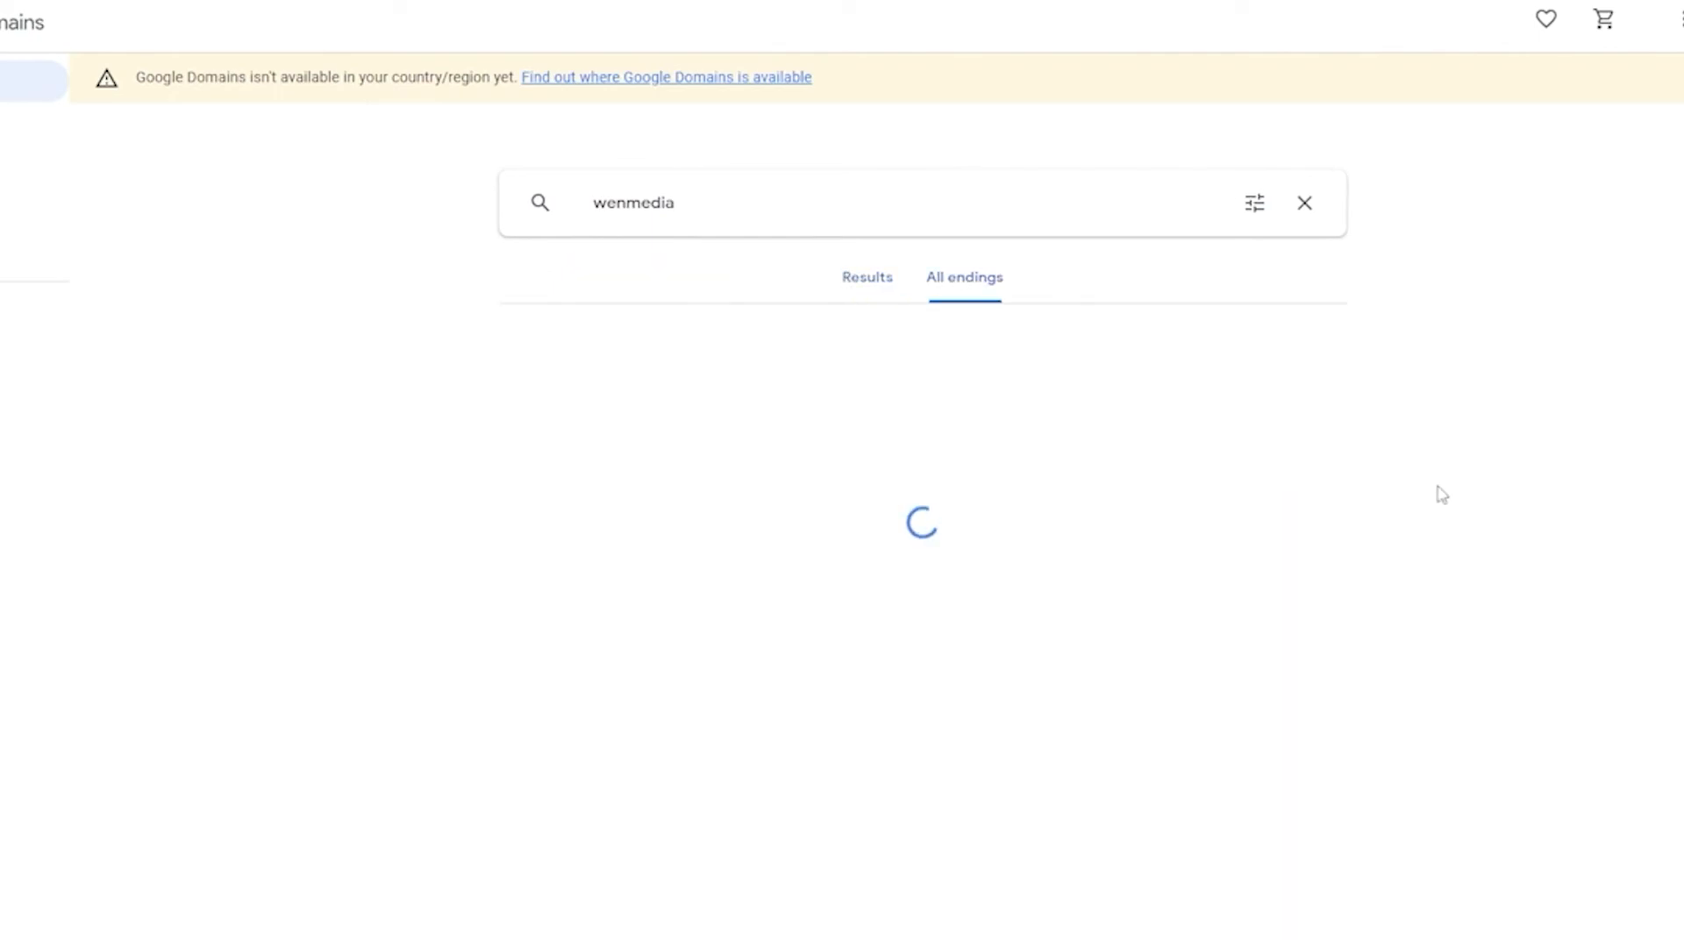
{"action": "scroll", "coordinate": [965, 443], "scroll_direction": "down", "scroll_amount": 2}
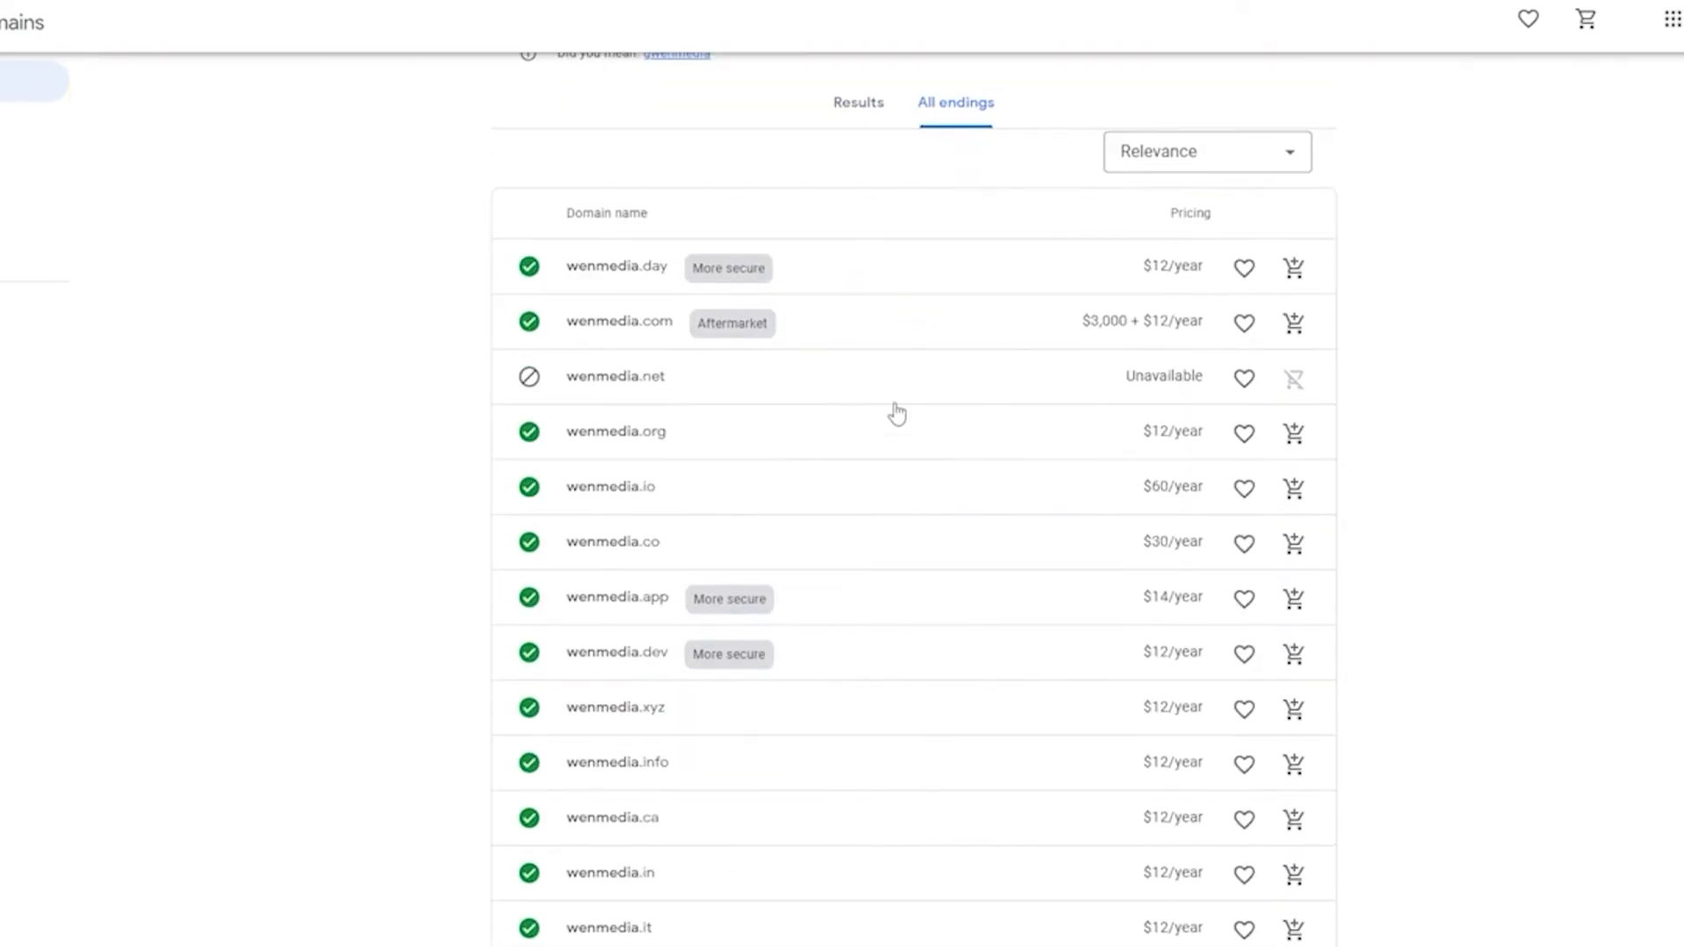
{"action": "scroll", "coordinate": [1167, 464], "scroll_direction": "down", "scroll_amount": 1}
{"action": "scroll", "coordinate": [1154, 492], "scroll_direction": "up", "scroll_amount": 2}
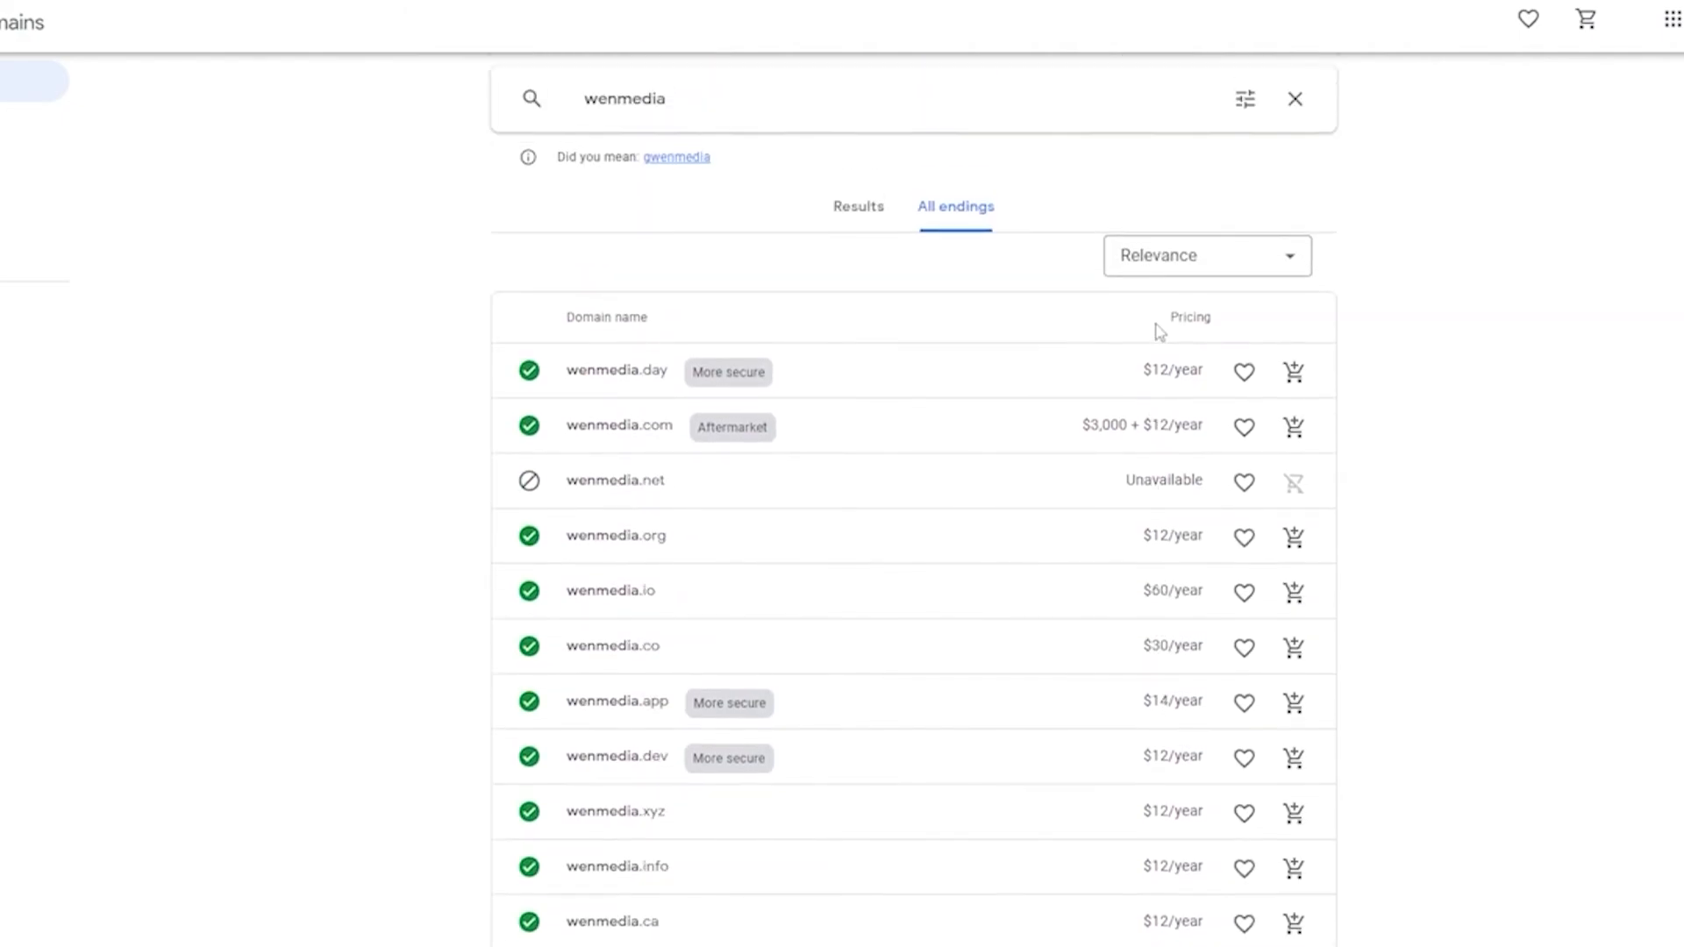
{"action": "scroll", "coordinate": [1161, 526], "scroll_direction": "down", "scroll_amount": 3}
{"action": "scroll", "coordinate": [1177, 835], "scroll_direction": "down", "scroll_amount": 3}
{"action": "scroll", "coordinate": [1180, 921], "scroll_direction": "down", "scroll_amount": 2}
{"action": "scroll", "coordinate": [663, 695], "scroll_direction": "up", "scroll_amount": 1}
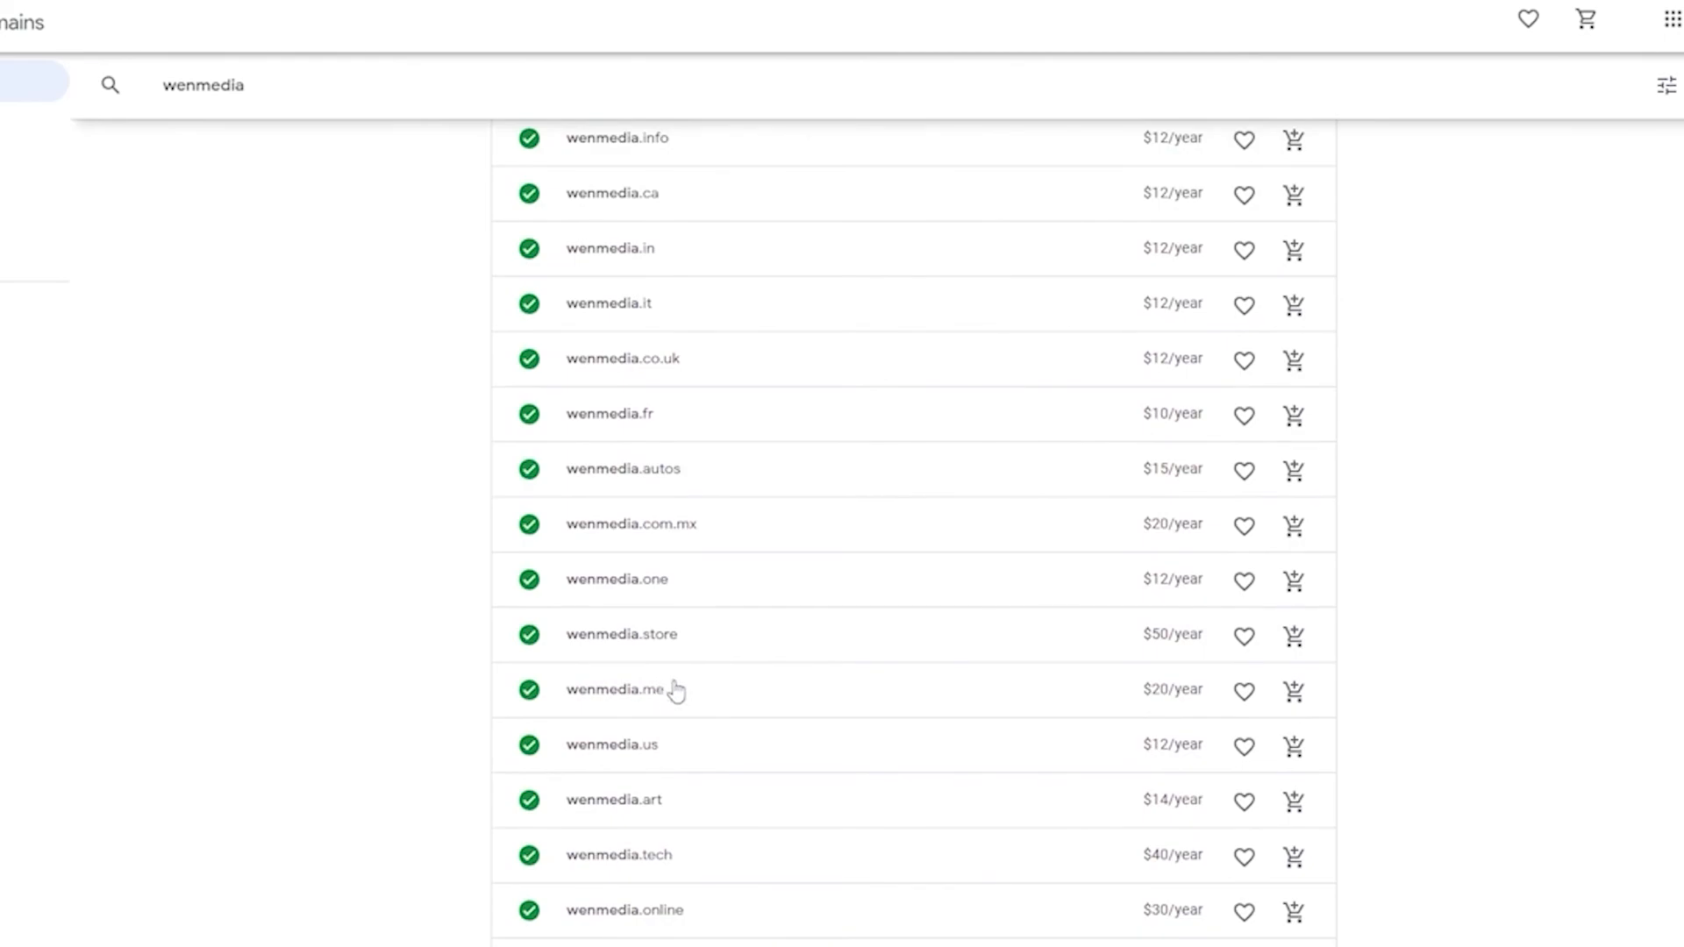
{"action": "scroll", "coordinate": [676, 693], "scroll_direction": "up", "scroll_amount": 1}
{"action": "scroll", "coordinate": [675, 675], "scroll_direction": "down", "scroll_amount": 15}
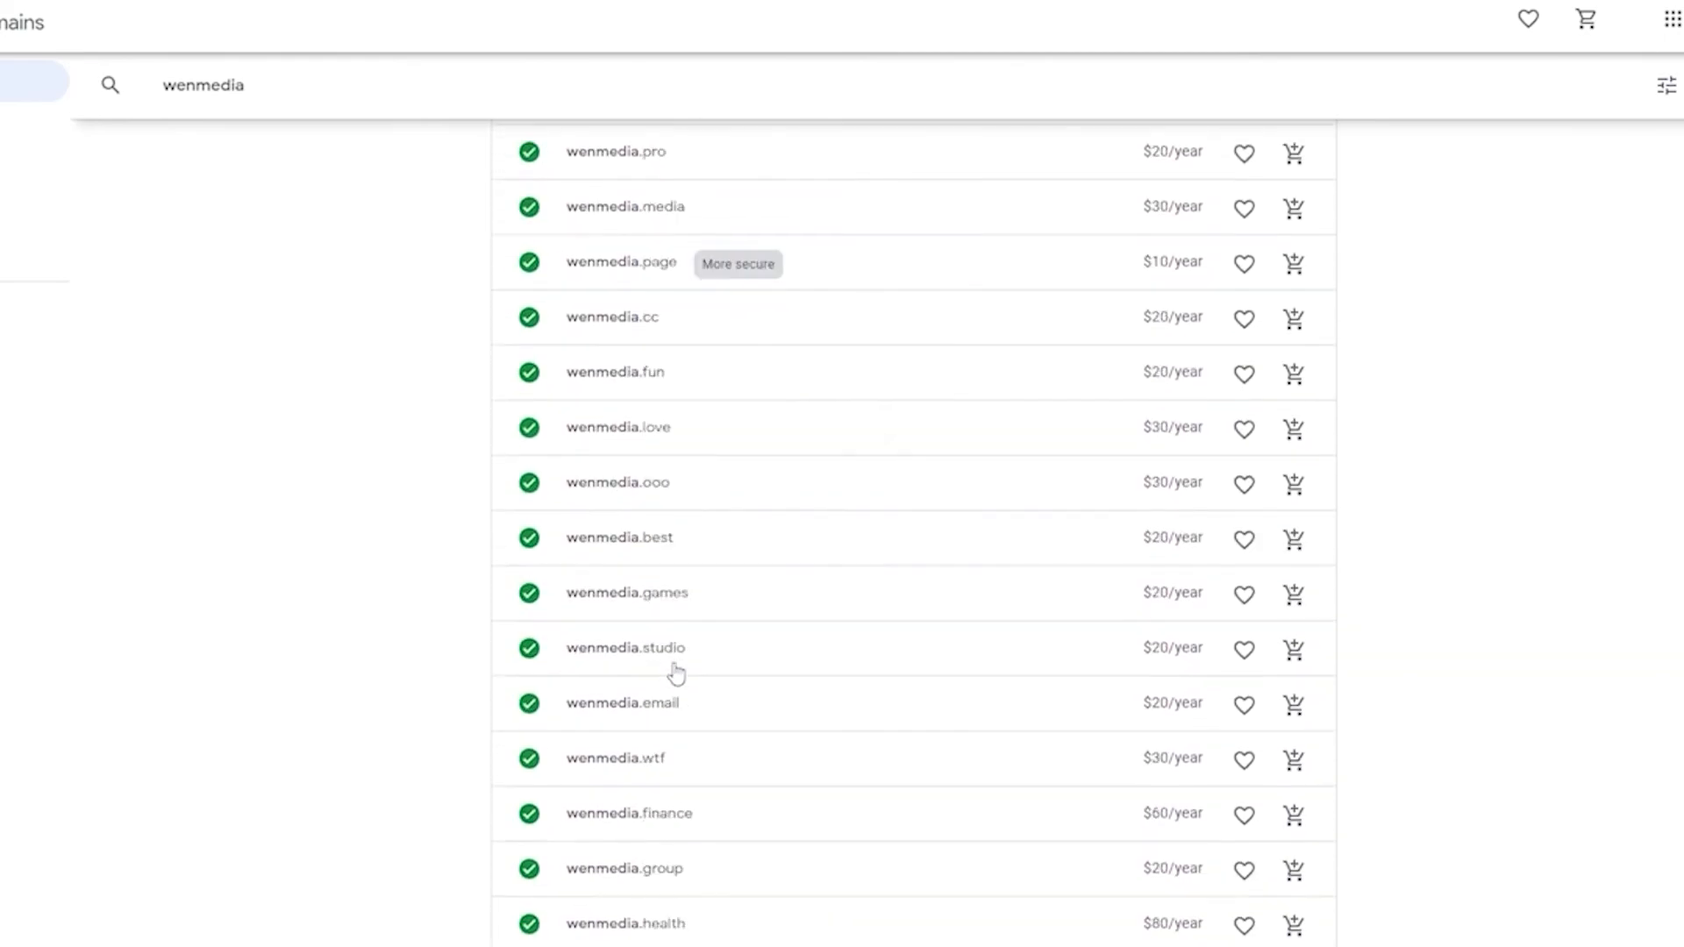
Review more available endings for "wenmedia" and examine the name insights for wenmedia.me
{"action": "scroll", "coordinate": [676, 693], "scroll_direction": "down", "scroll_amount": 20}
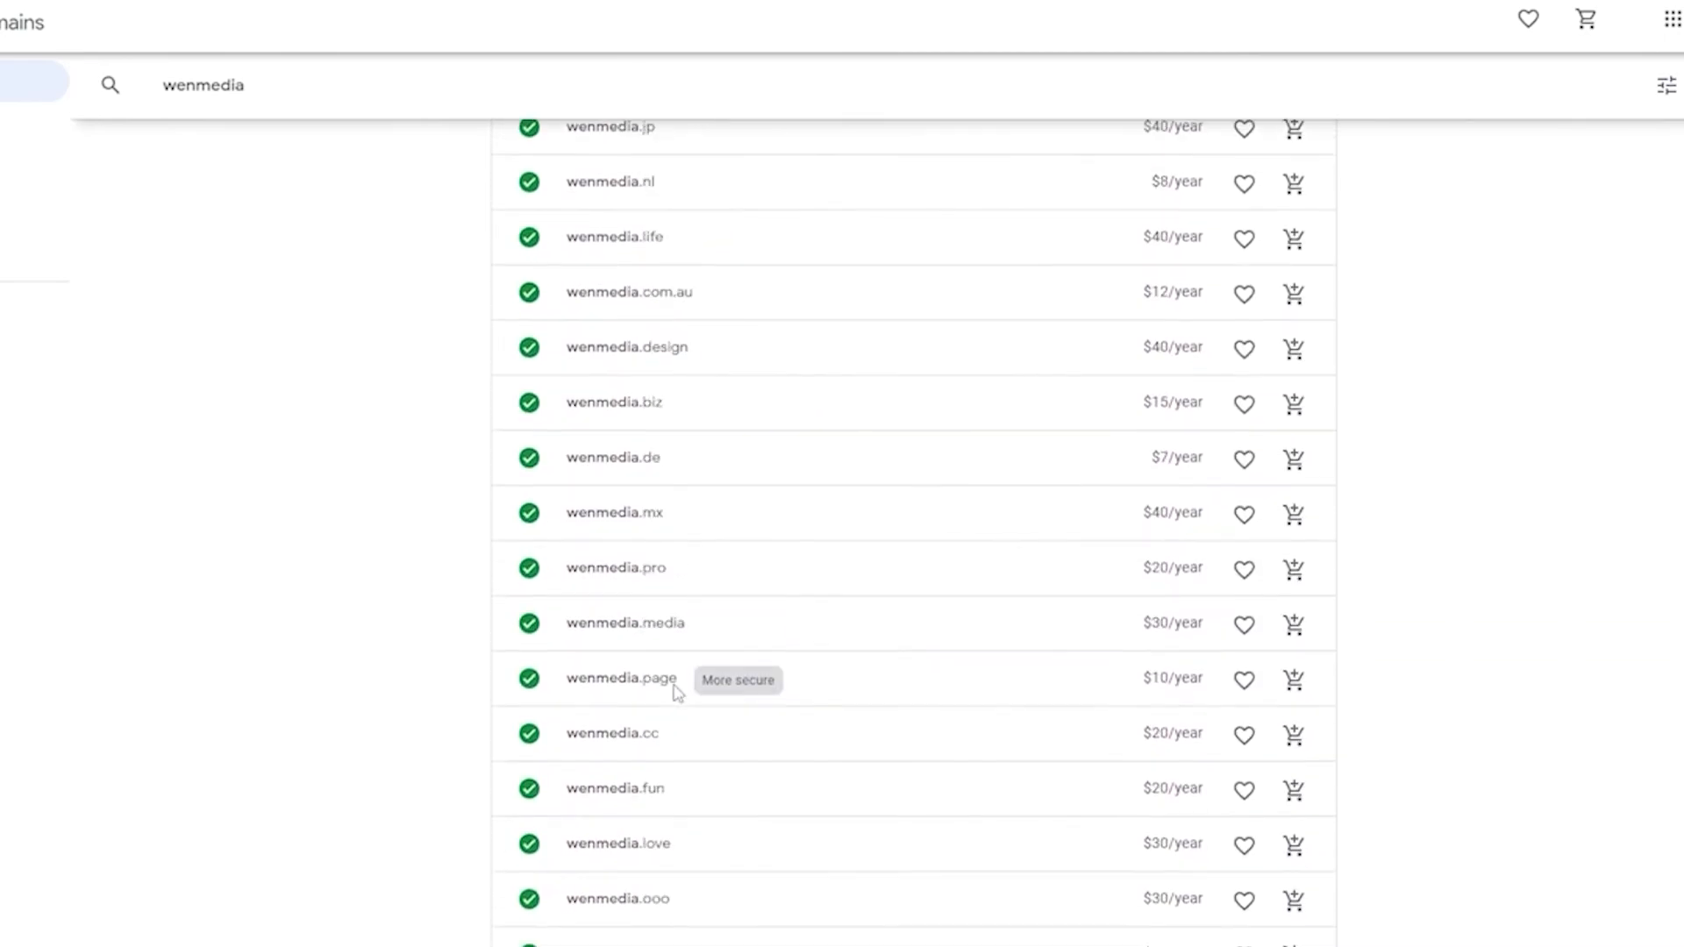
{"action": "left_click", "coordinate": [639, 449]}
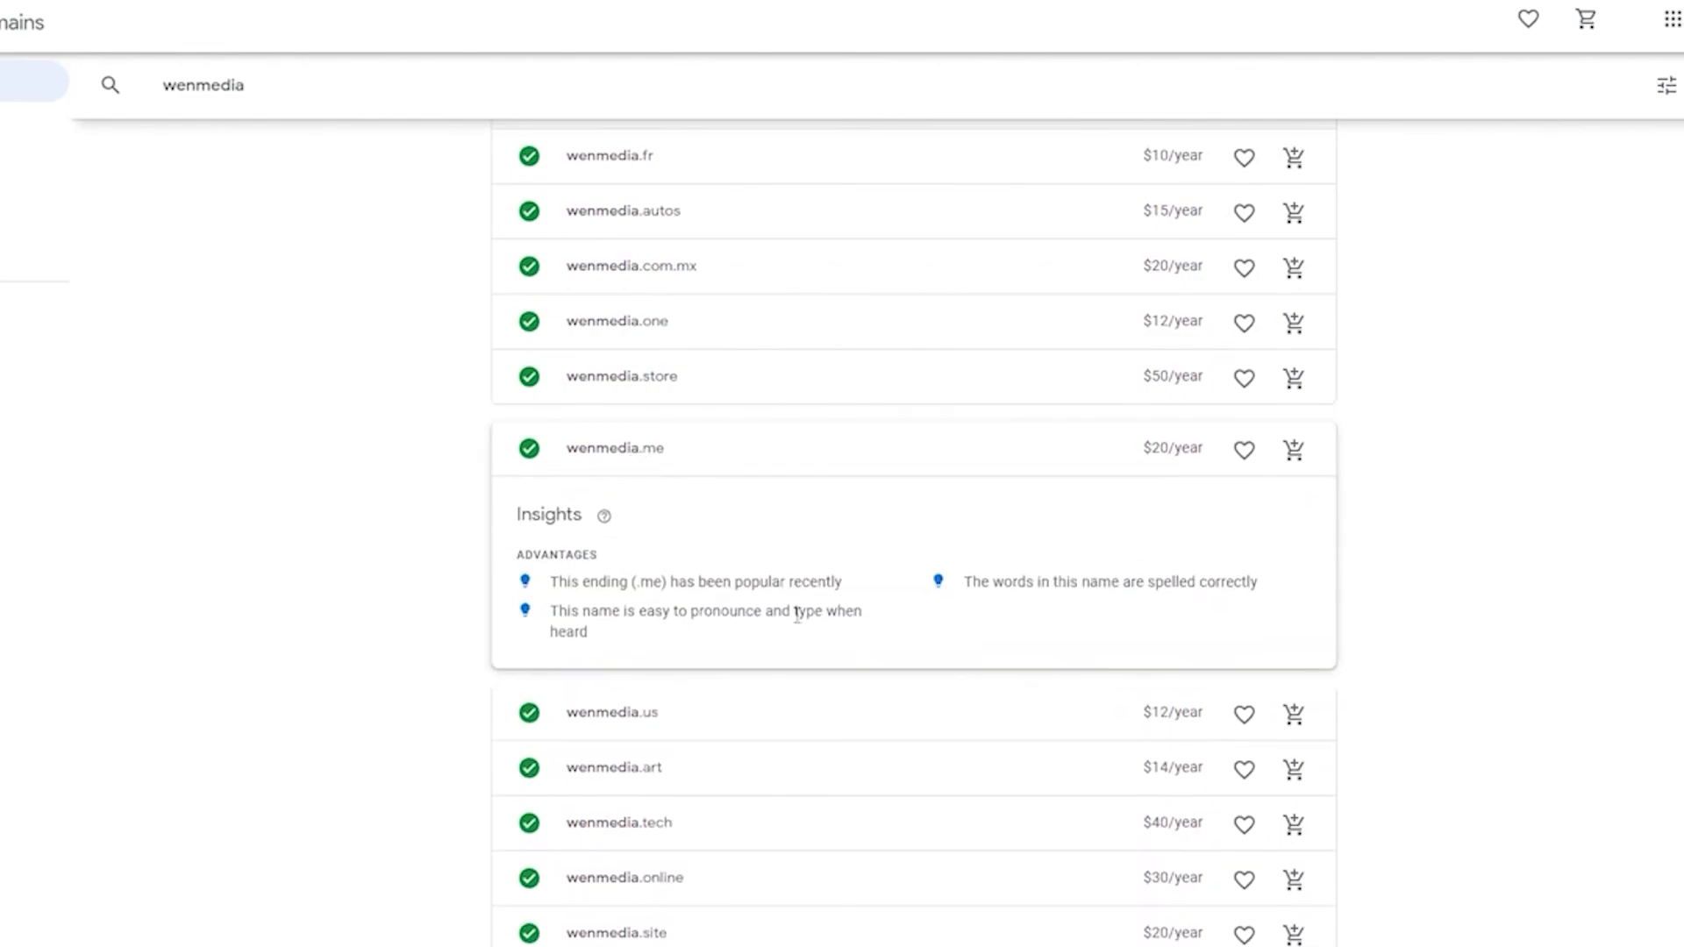
{"action": "left_click", "coordinate": [1169, 452]}
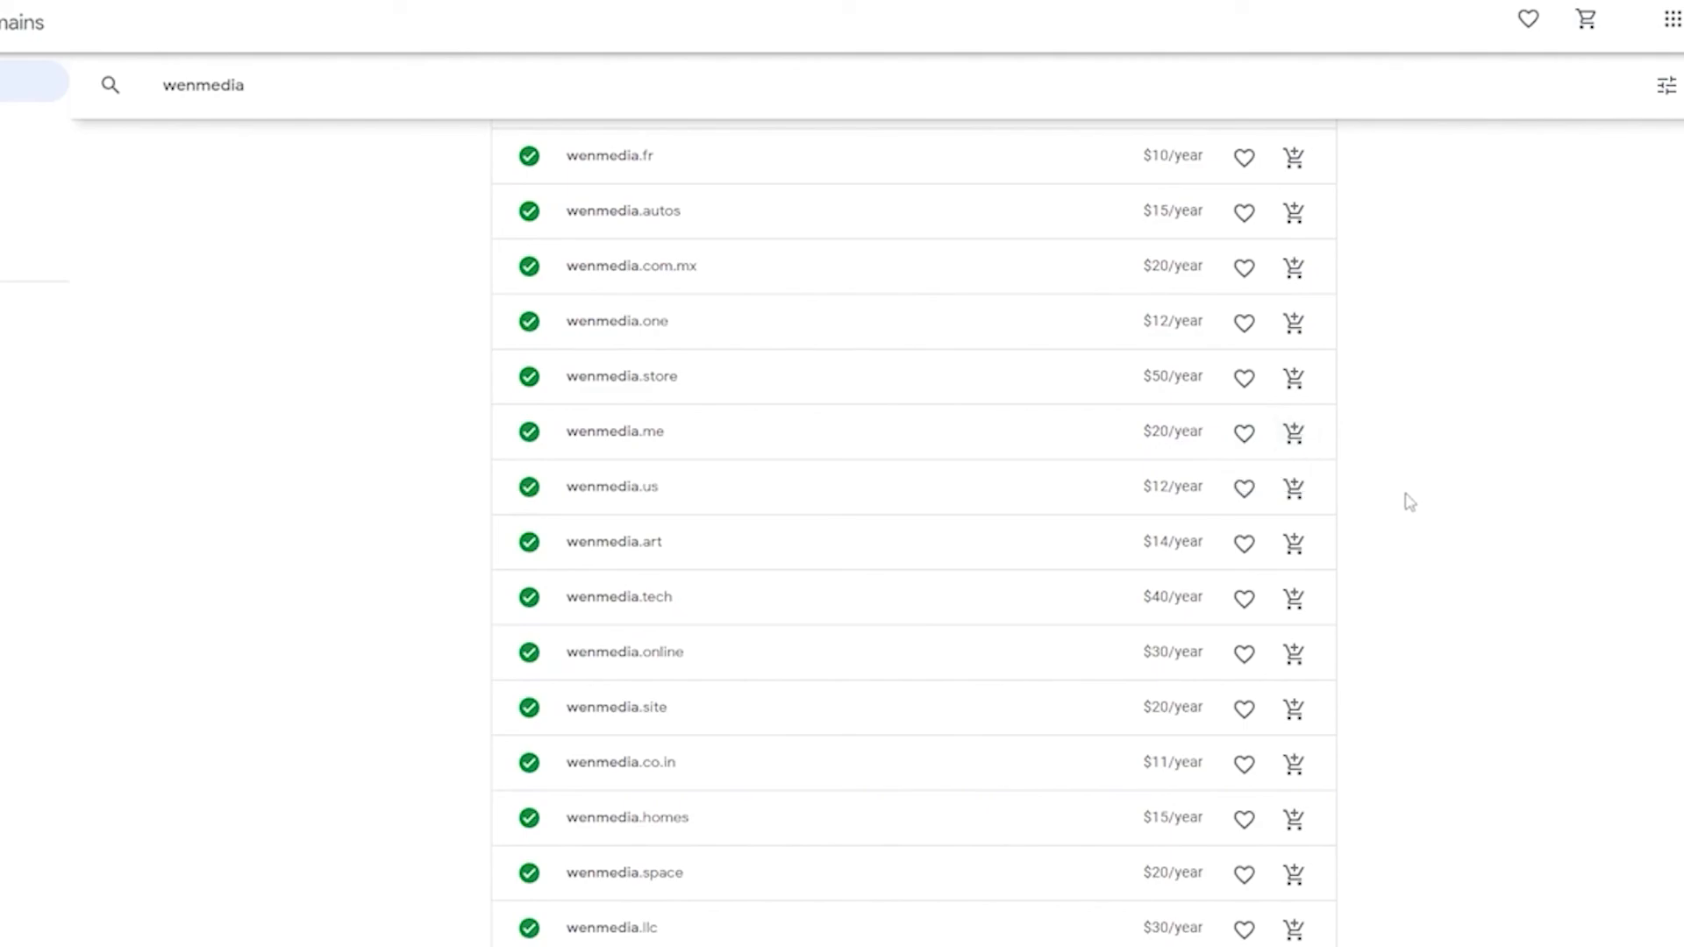
{"action": "scroll", "coordinate": [1408, 499], "scroll_direction": "up", "scroll_amount": 20}
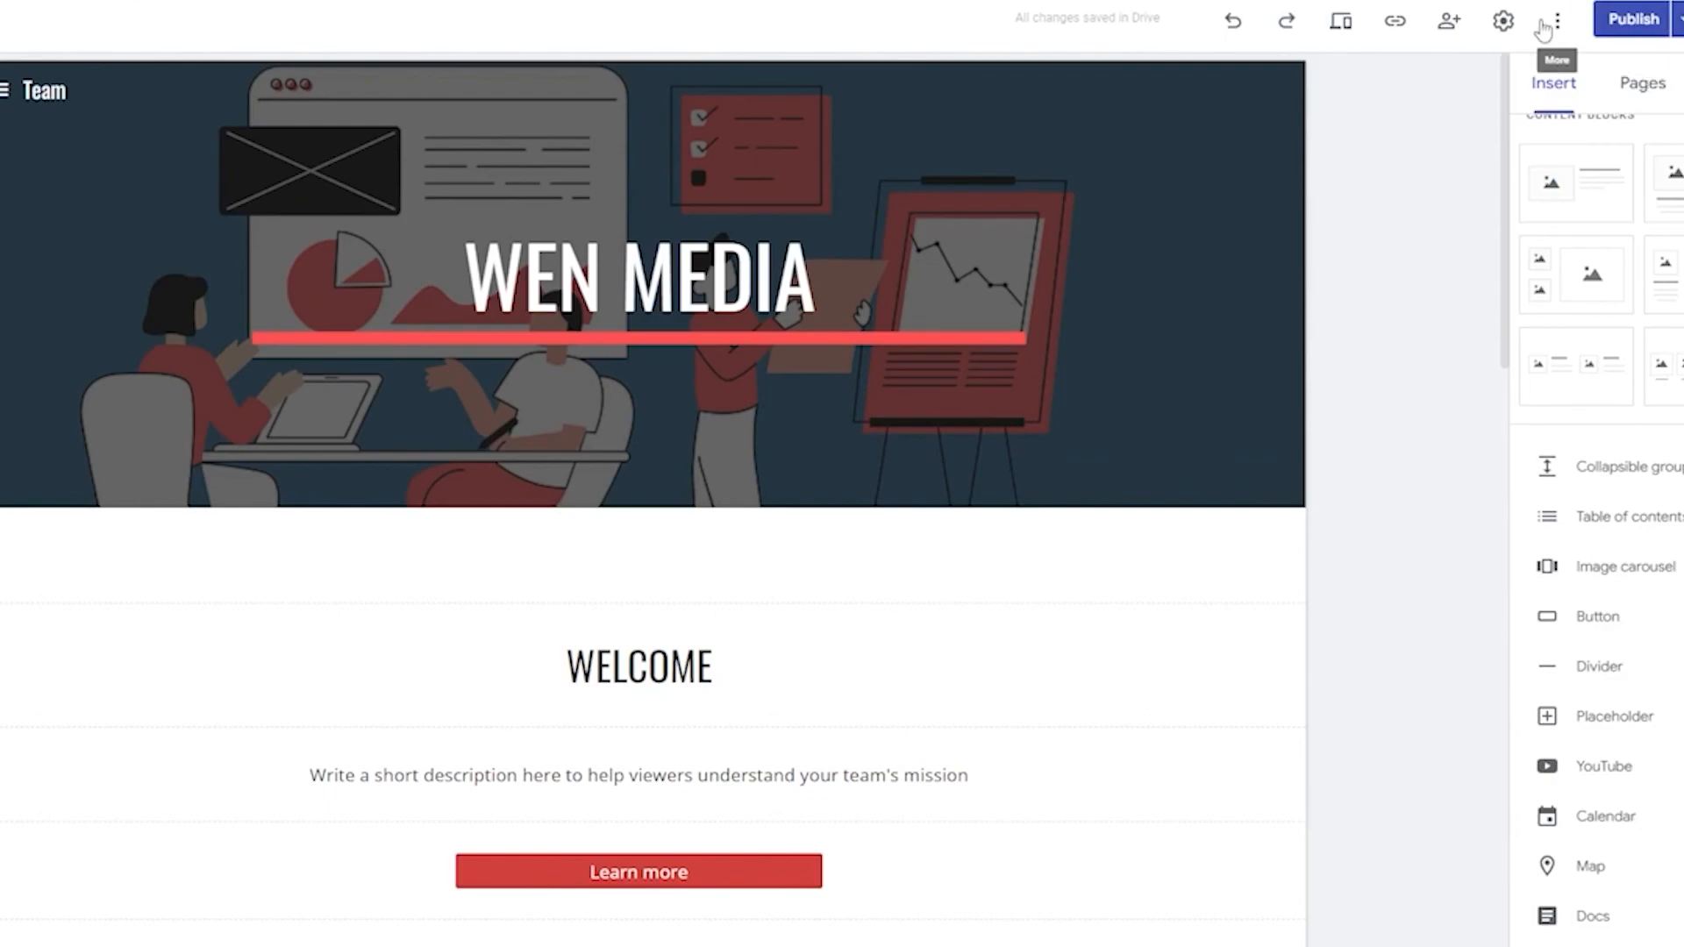
Switch back to the WEN MEDIA site in Google Sites and start the custom domain setup in its settings
{"action": "left_click", "coordinate": [1504, 20]}
{"action": "left_click", "coordinate": [558, 526]}
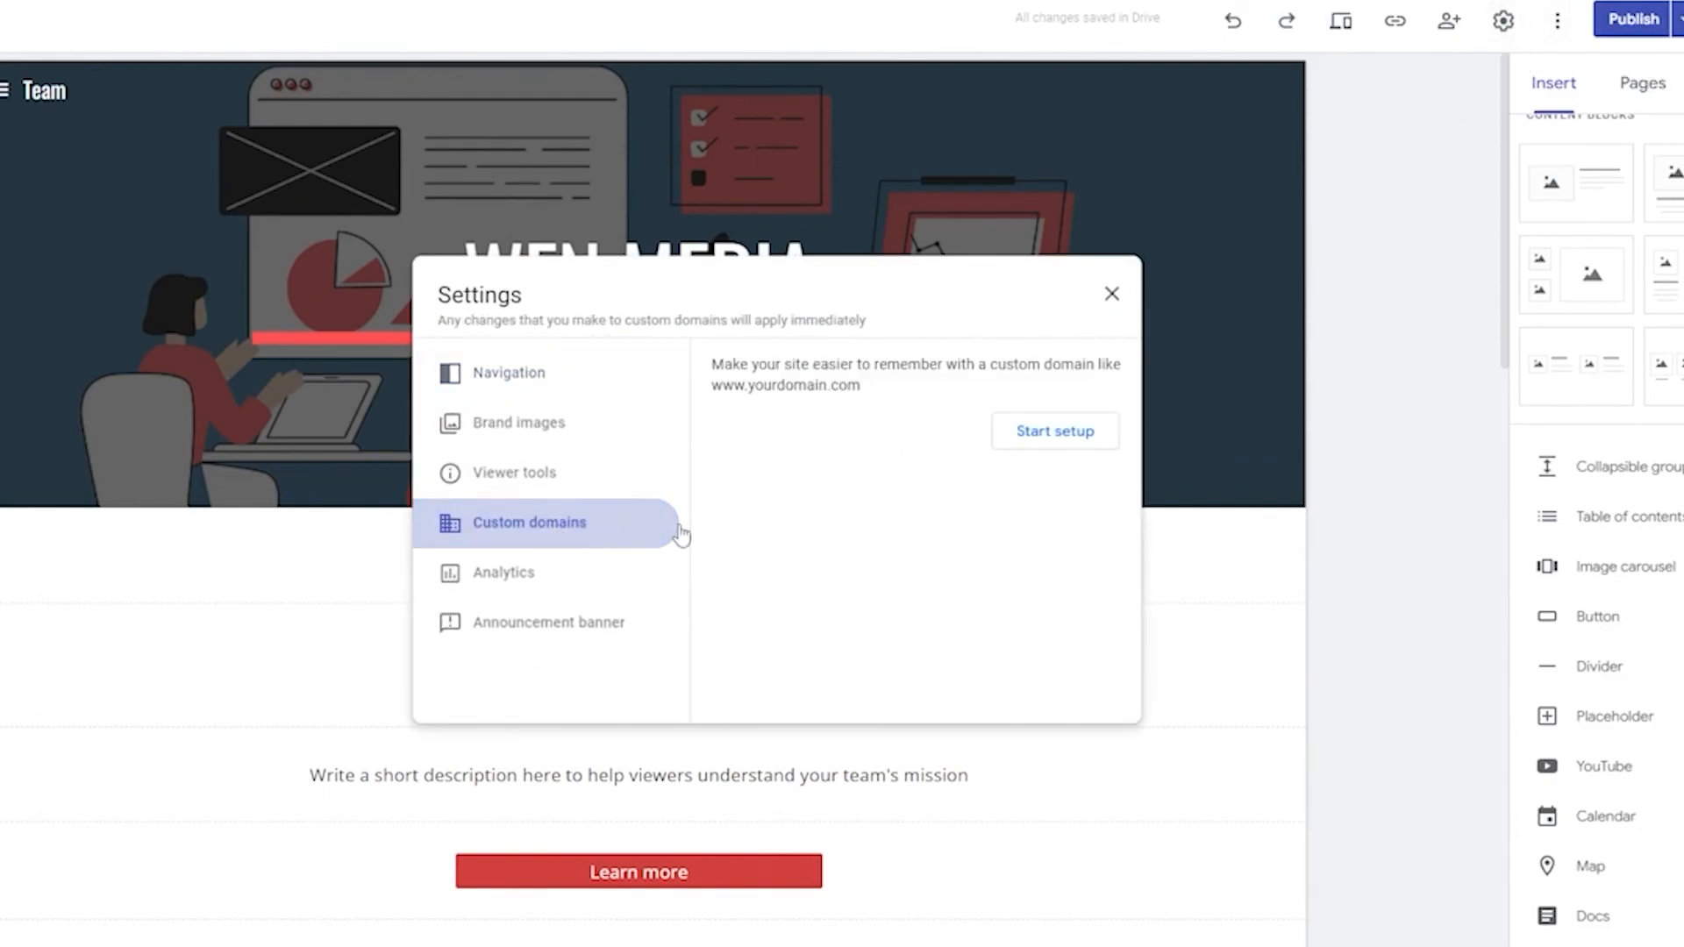
{"action": "left_click", "coordinate": [1041, 431]}
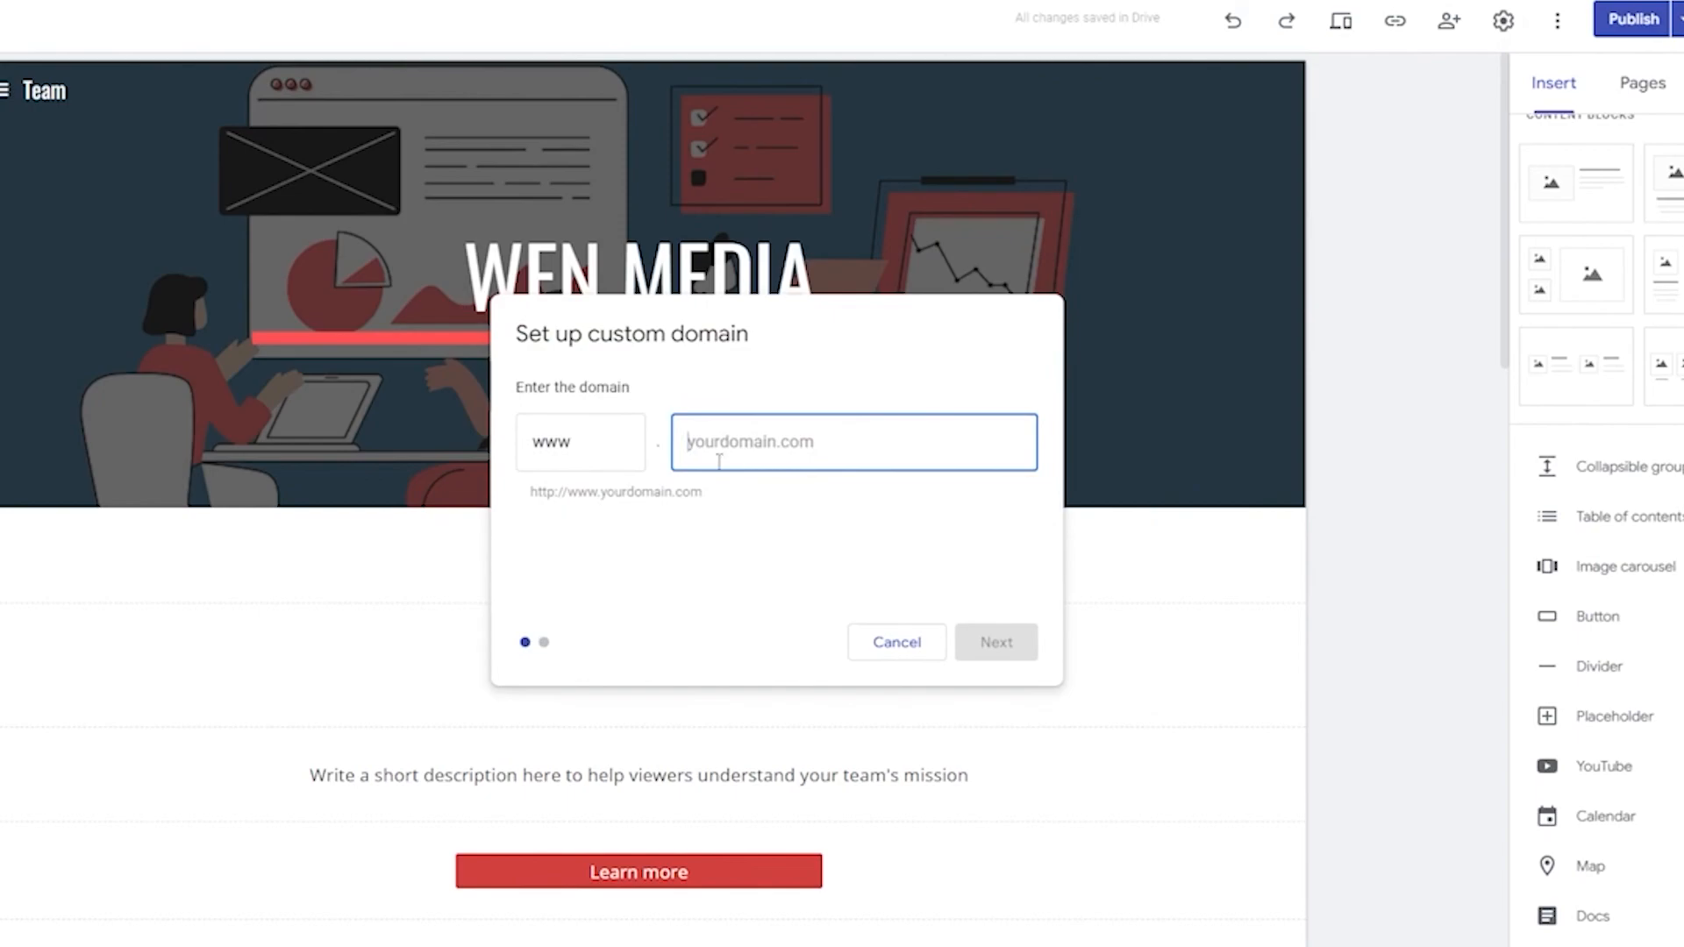